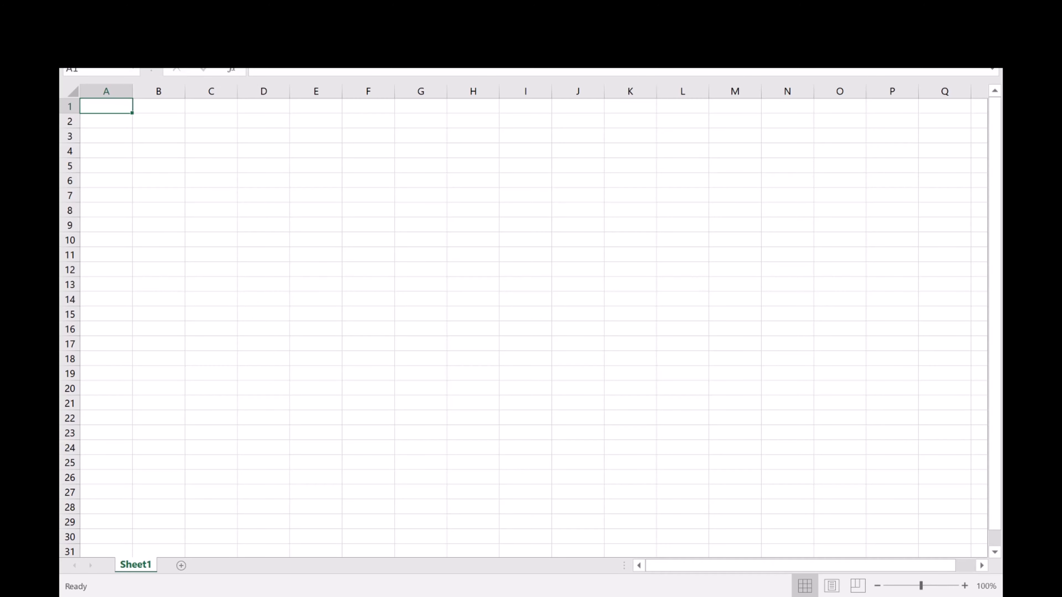
# Switch to the uscitiesv1.3.xlsx workbook and examine the campaign name cell and the city, Campaign, Adgroup and Keyword columns on the RP KW Add - Prefix sheet.
pyautogui.click(422, 548)
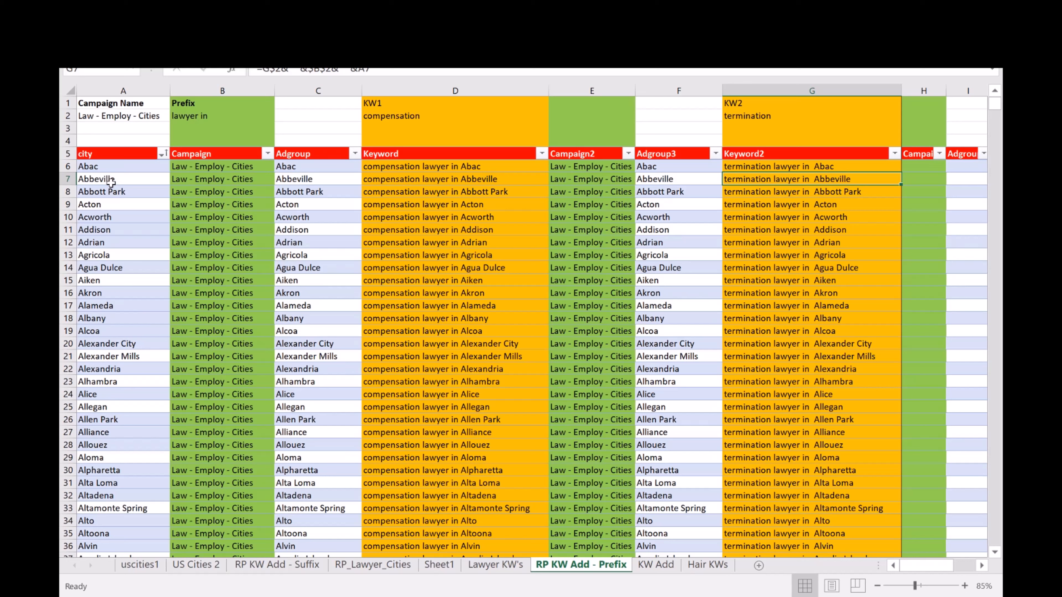
pyautogui.moveTo(114, 105); pyautogui.dragTo(142, 122)
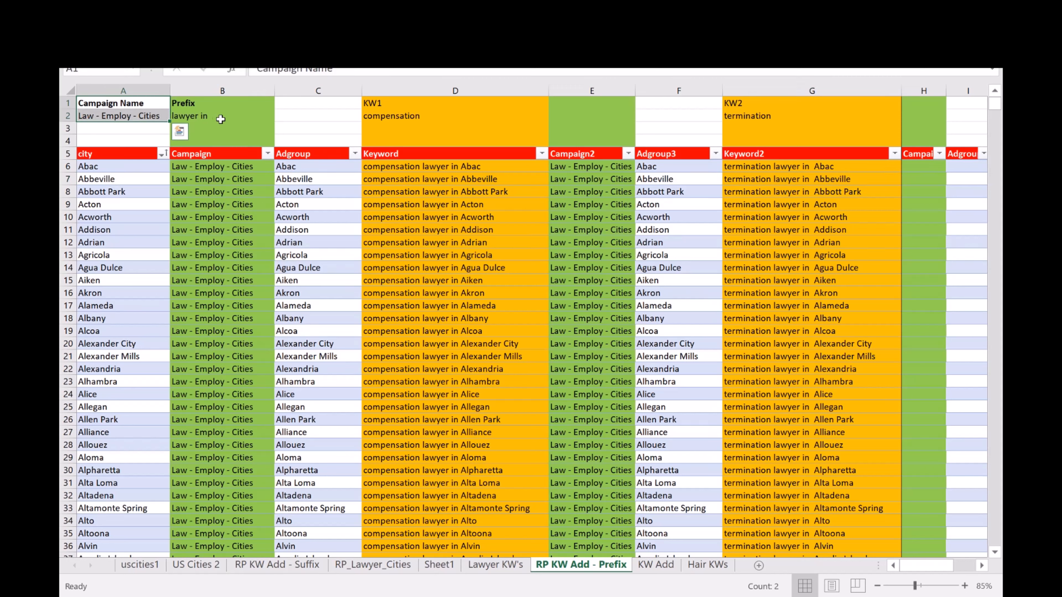
pyautogui.moveTo(125, 161); pyautogui.dragTo(137, 457)
pyautogui.moveTo(226, 157); pyautogui.dragTo(245, 445)
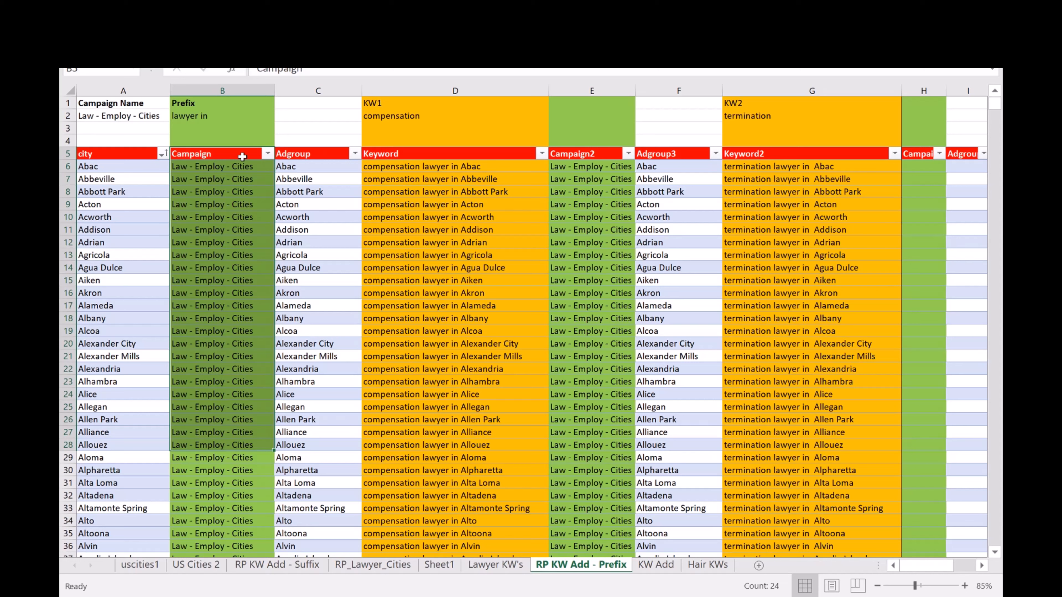
pyautogui.click(320, 154)
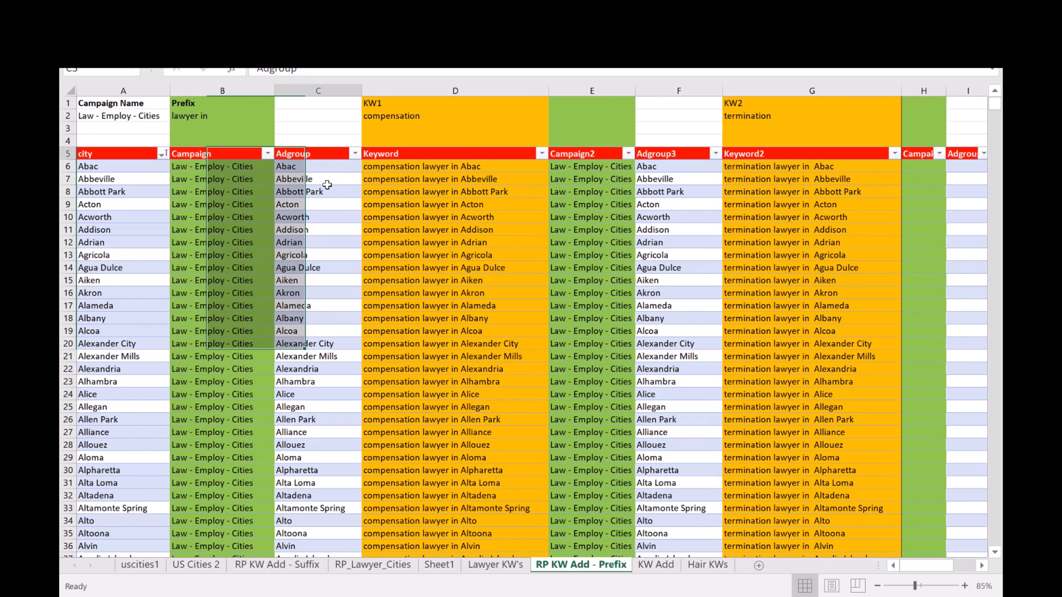
pyautogui.moveTo(327, 185); pyautogui.dragTo(337, 458)
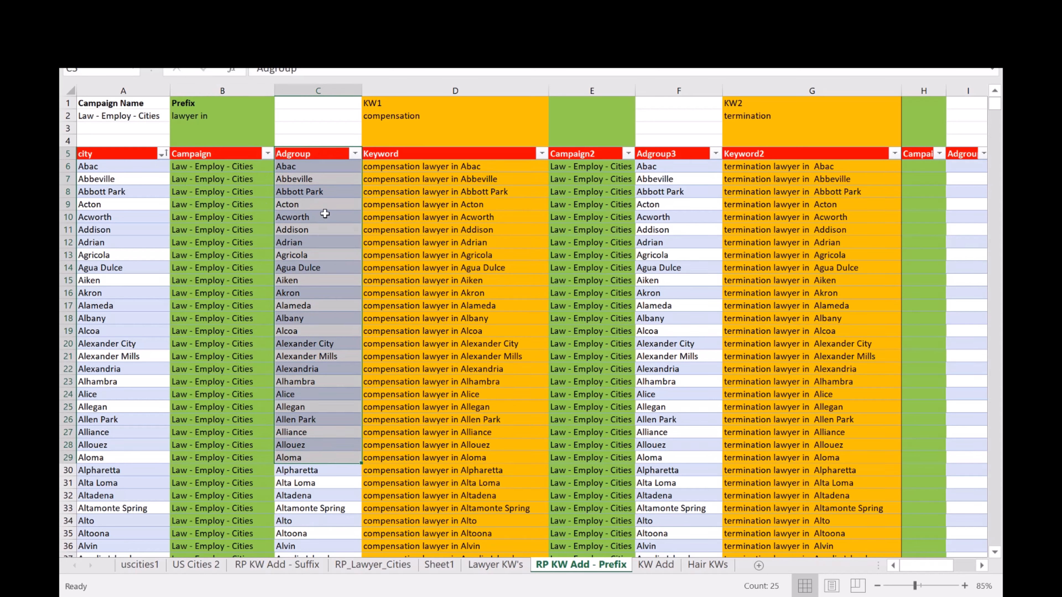
pyautogui.click(306, 164)
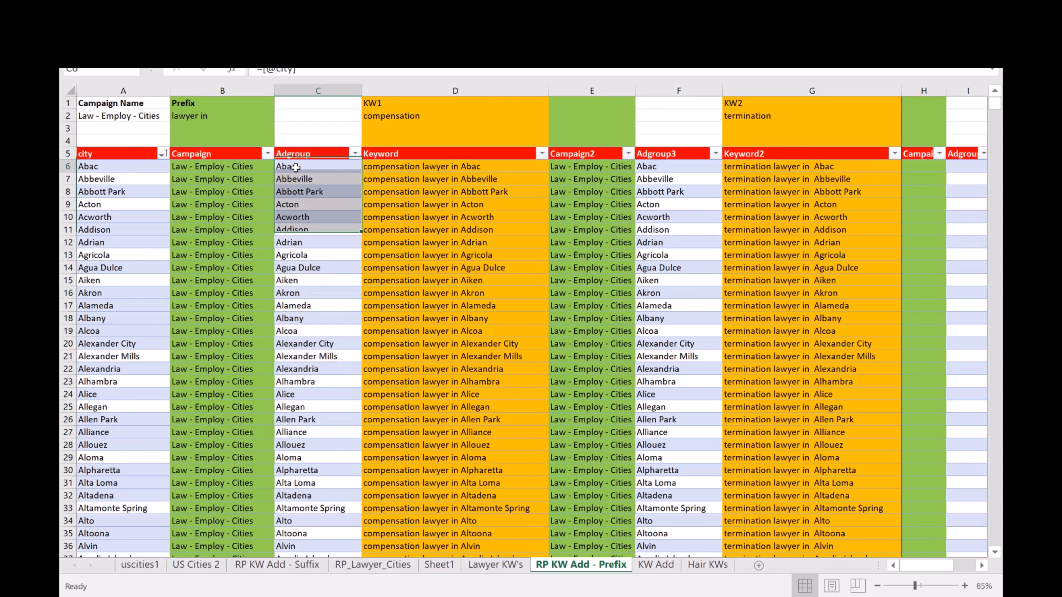
pyautogui.moveTo(426, 159); pyautogui.dragTo(448, 495)
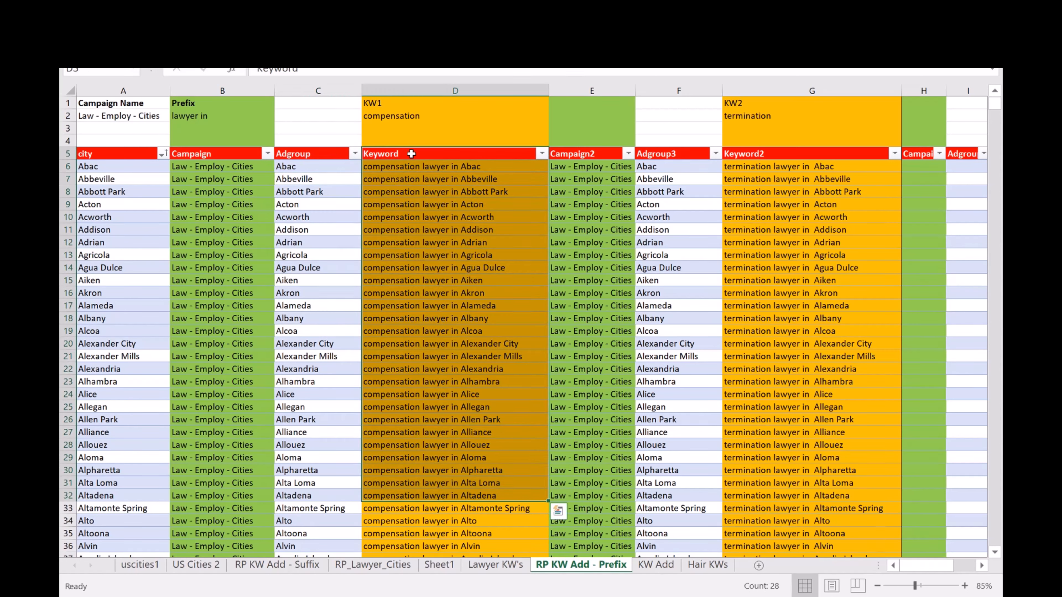
# Examine how the Keyword formula in D6 combines the KW1 term, the prefix in B2 and the Adgroup city, dismissing the download notification.
pyautogui.click(402, 167)
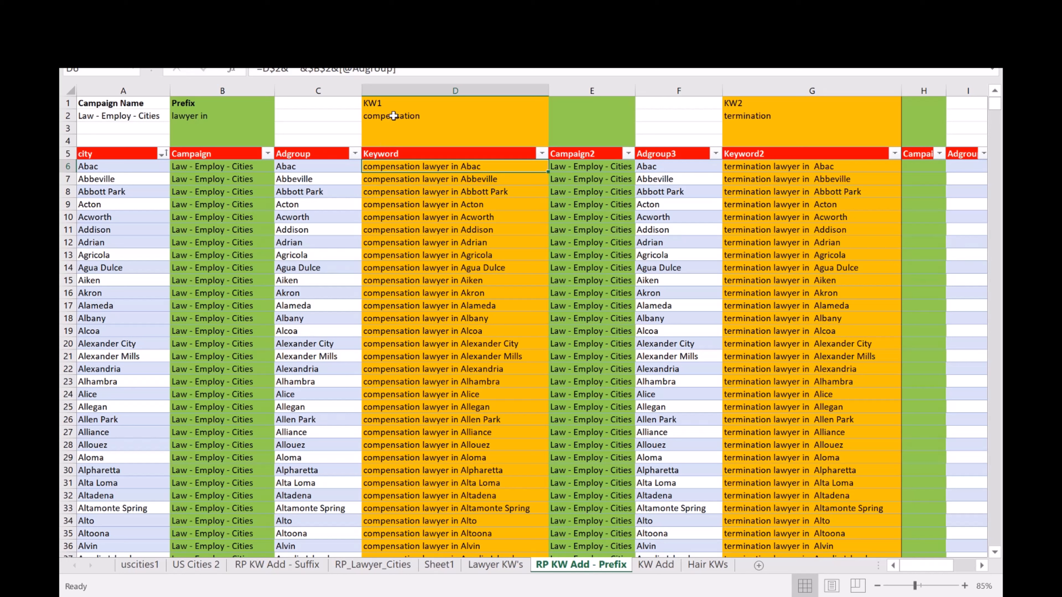
pyautogui.click(200, 118)
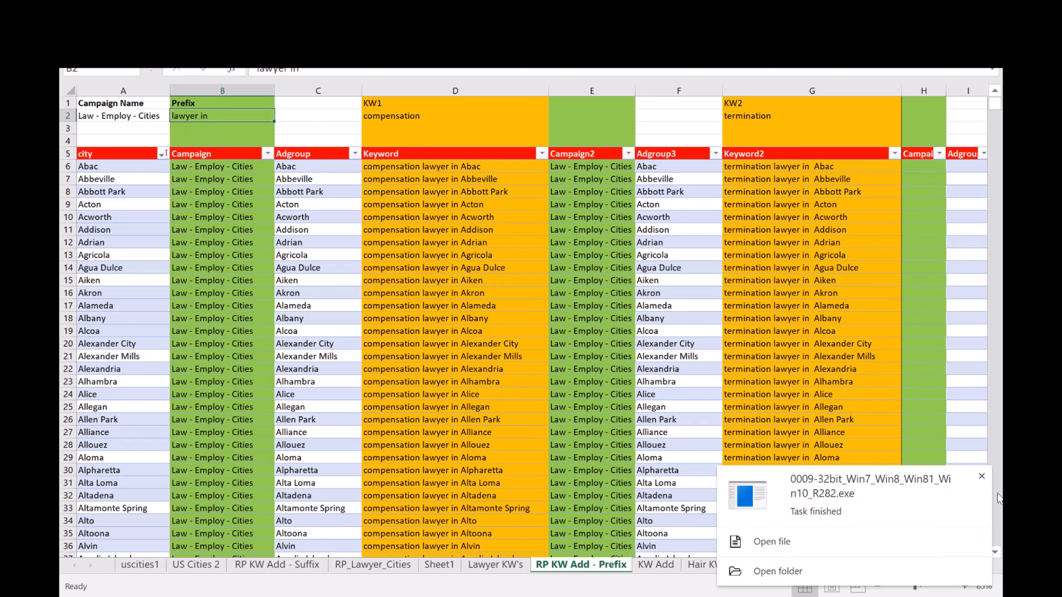
pyautogui.click(982, 478)
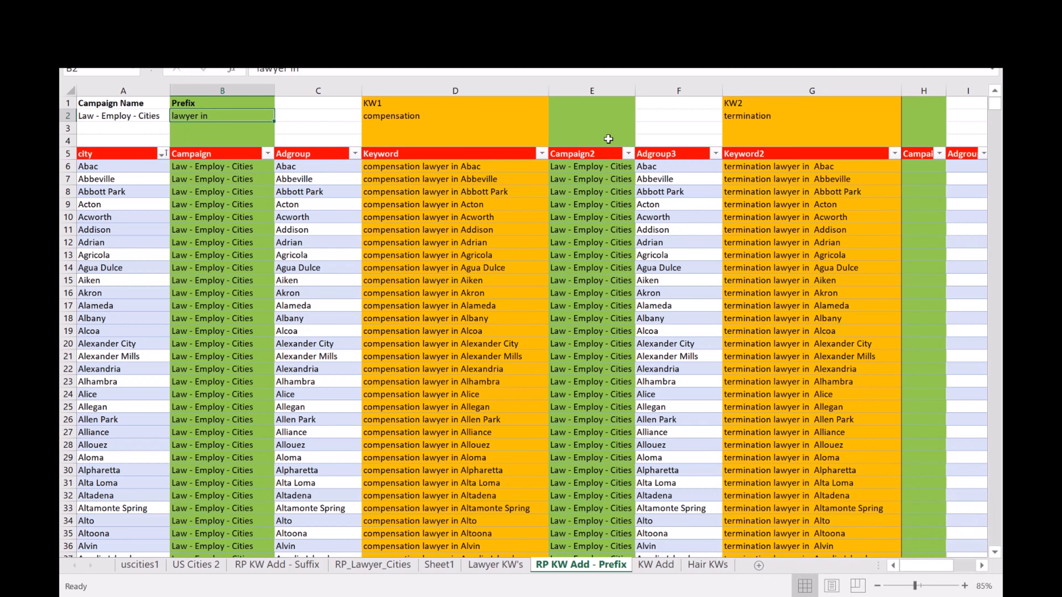
pyautogui.click(310, 168)
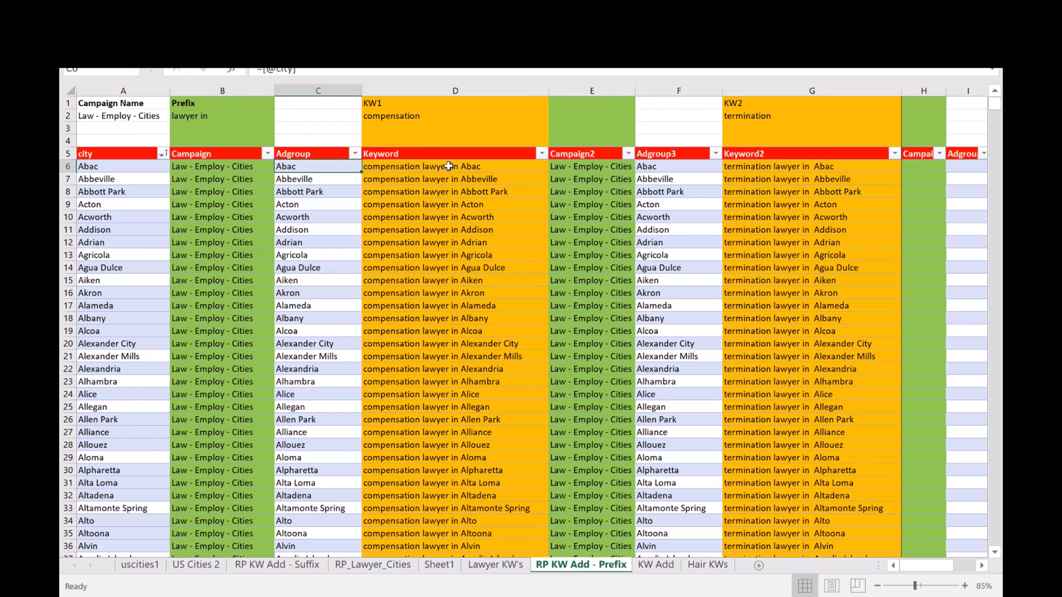
pyautogui.click(396, 121)
pyautogui.click(221, 117)
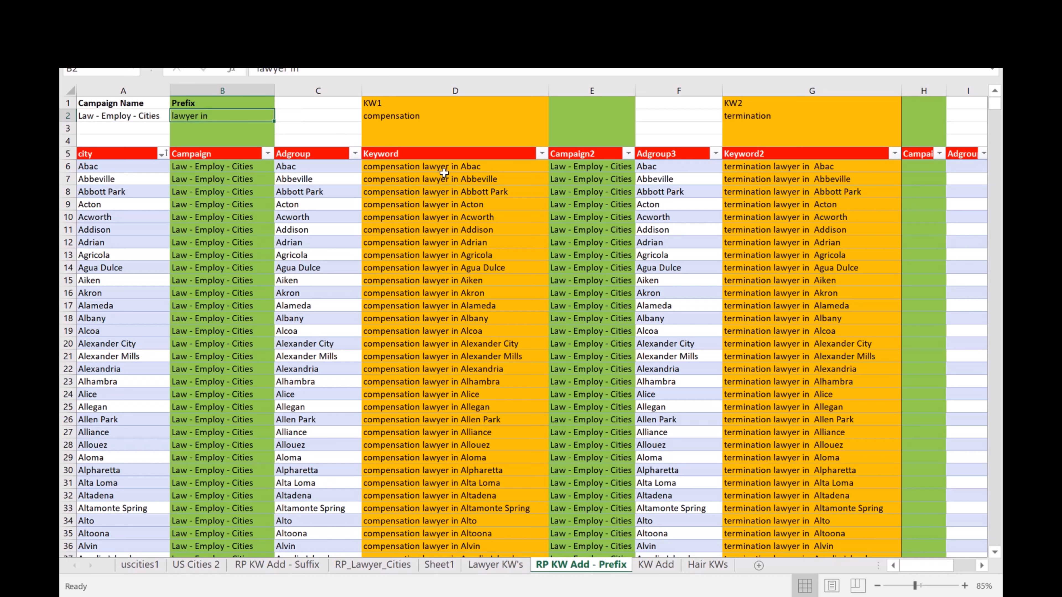
pyautogui.click(318, 167)
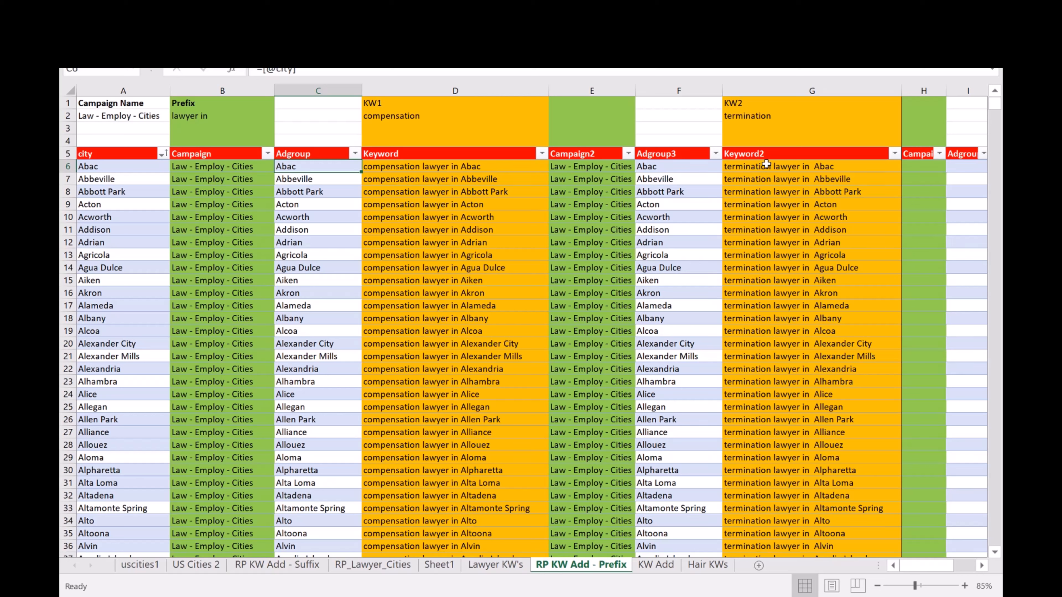
# Examine the KW2 term in G2 and the additional keyword column blocks across the sheet.
pyautogui.click(761, 114)
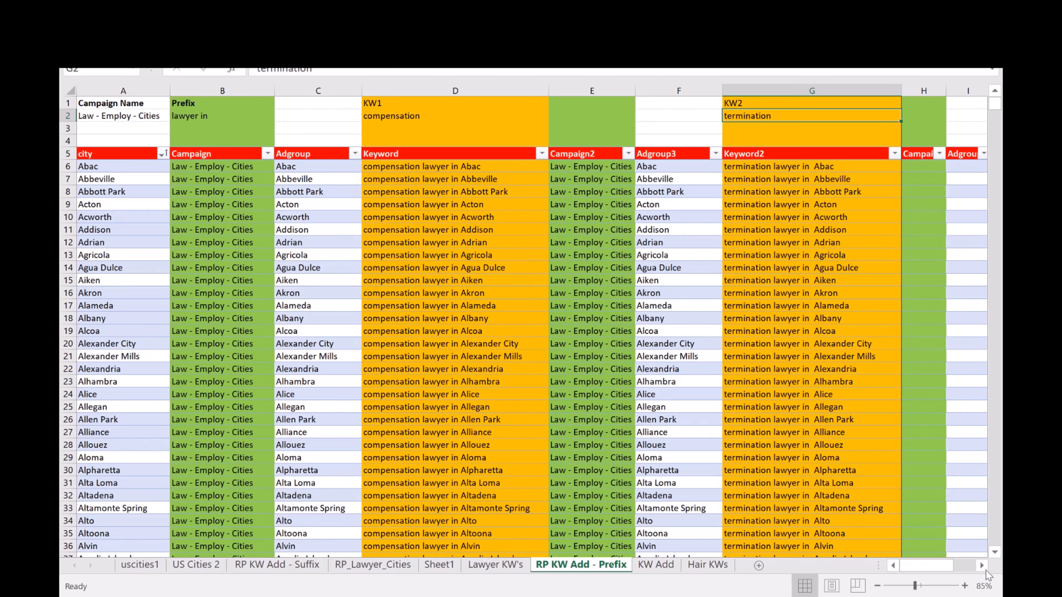
pyautogui.hscroll(4, 983, 564)
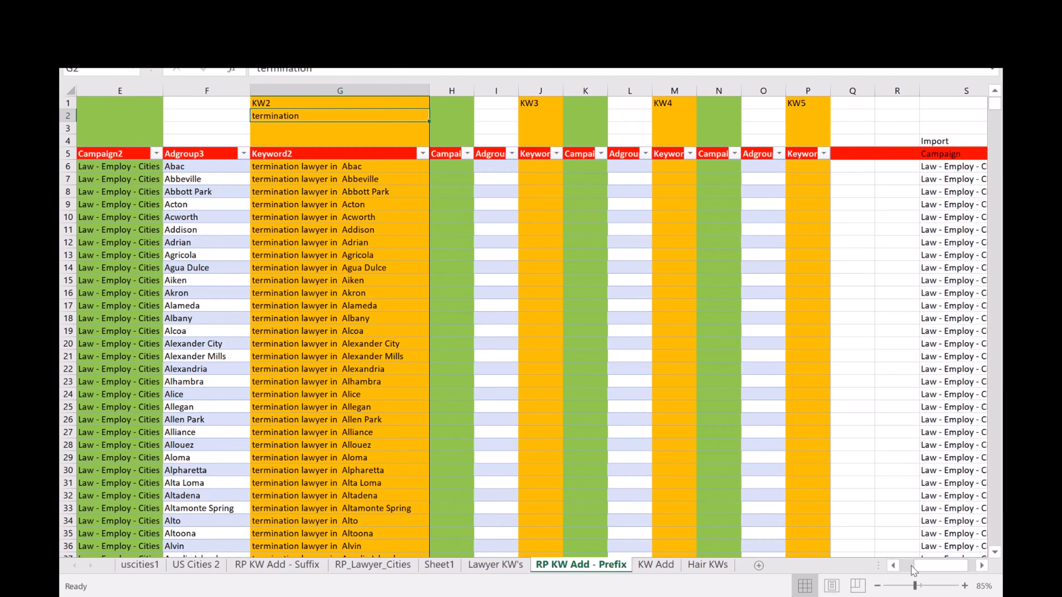
pyautogui.hscroll(-4, 895, 567)
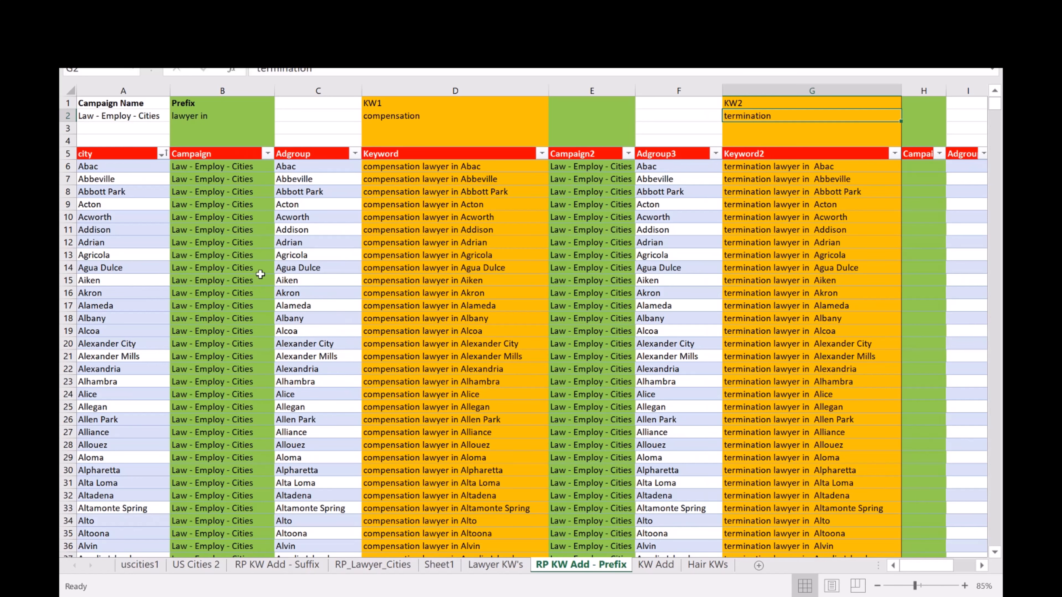
# Switch to the blank Book1 workbook, enter the label "Campaign Name" in A1 and fit column A to its contents.
pyautogui.moveTo(305, 596)
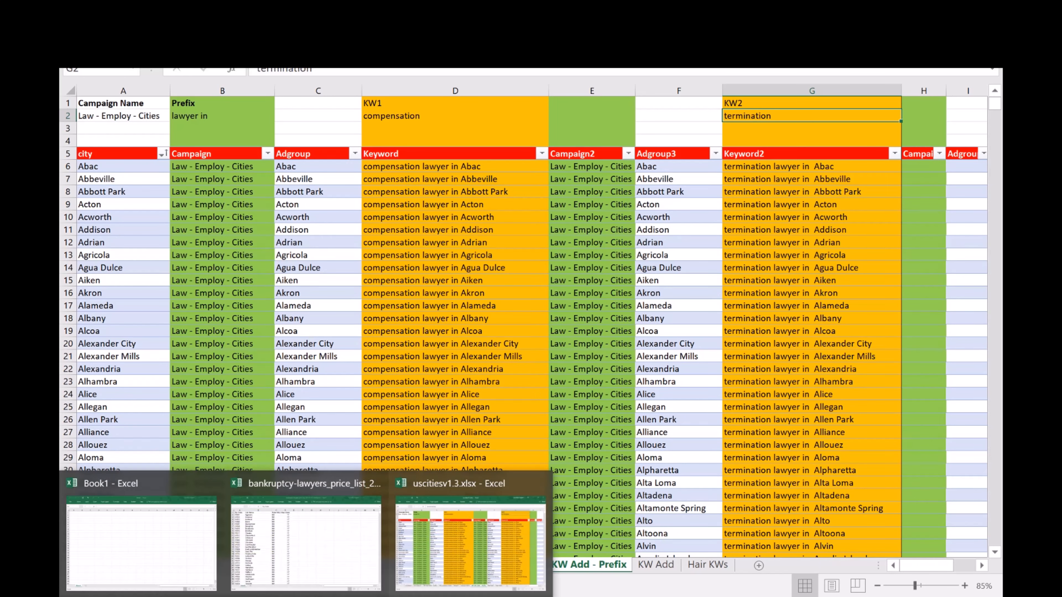
pyautogui.moveTo(138, 556)
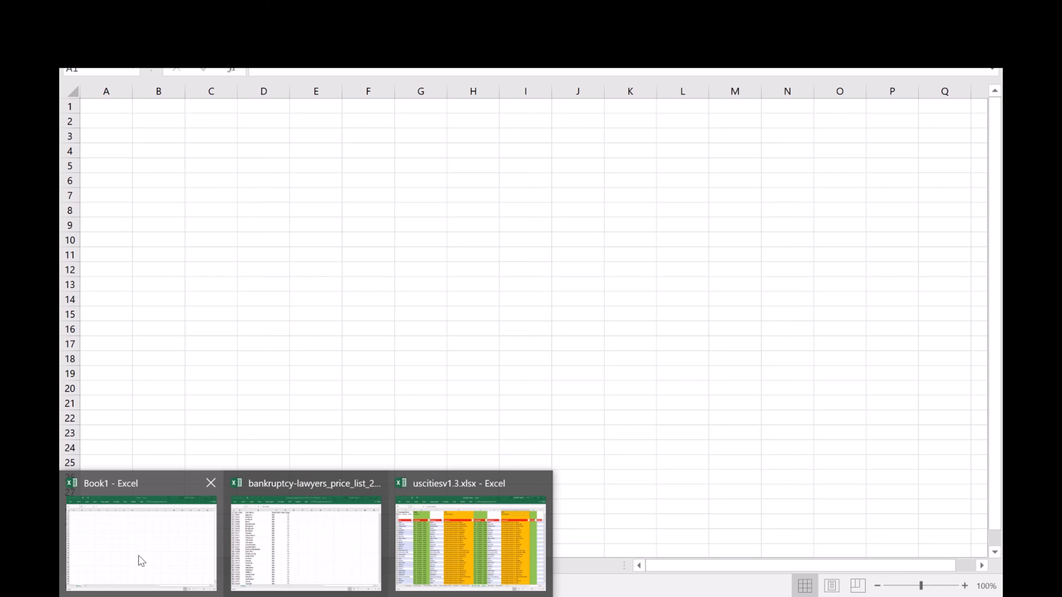
pyautogui.click(185, 550)
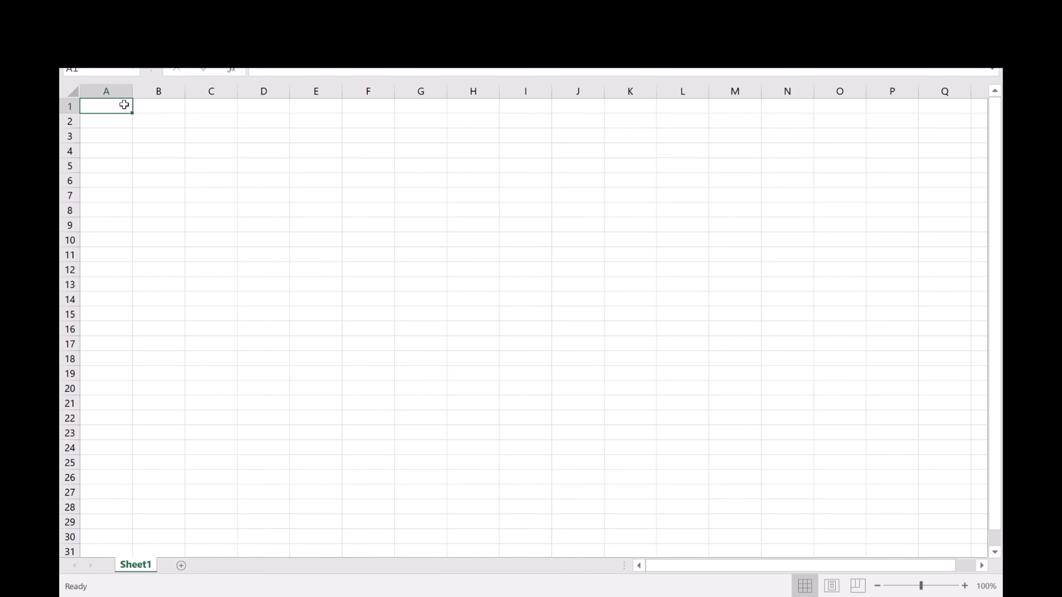
pyautogui.write('Campaign Name')
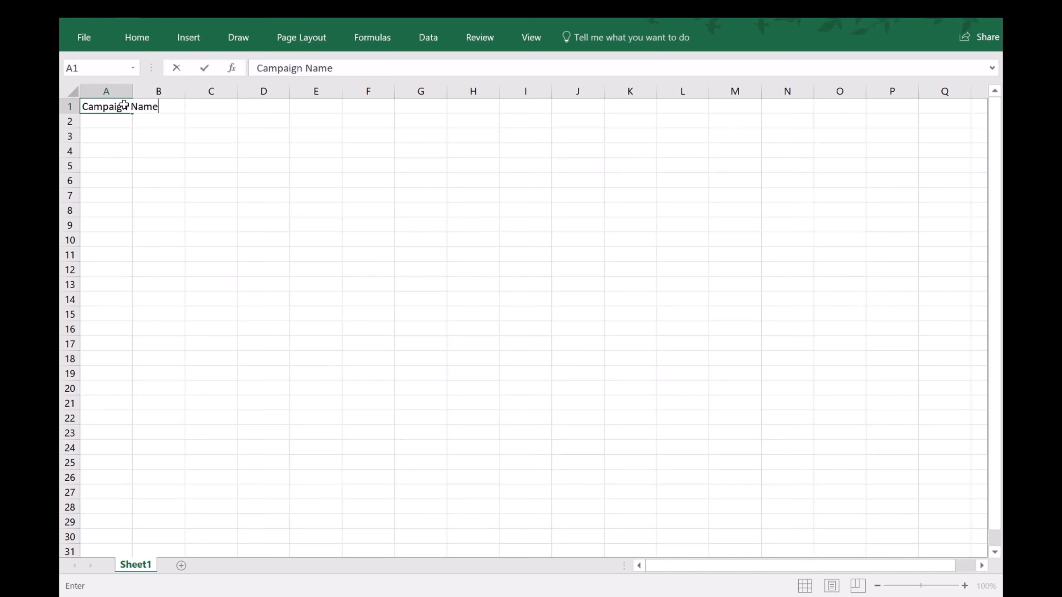
pyautogui.click(127, 91)
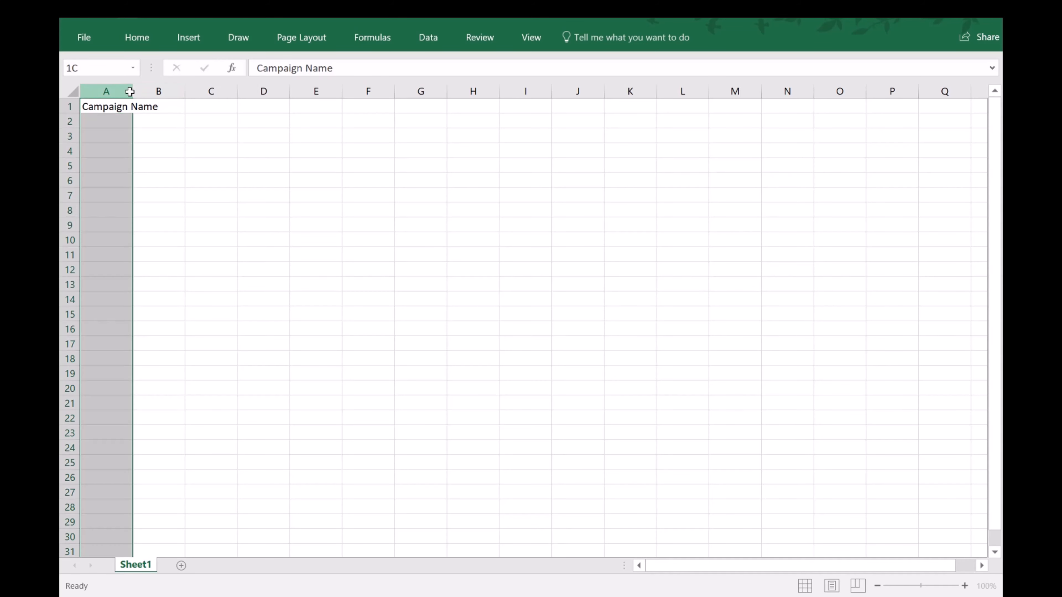
pyautogui.doubleClick(133, 93)
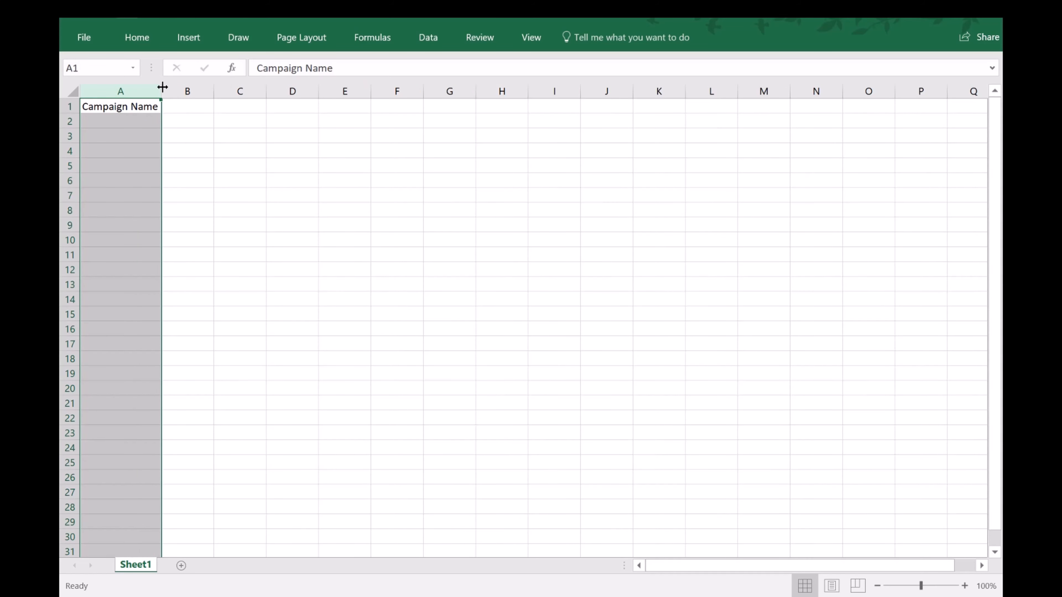
# Enter "Law - Divorce - Cities" as the campaign name in cell B1.
pyautogui.click(178, 109)
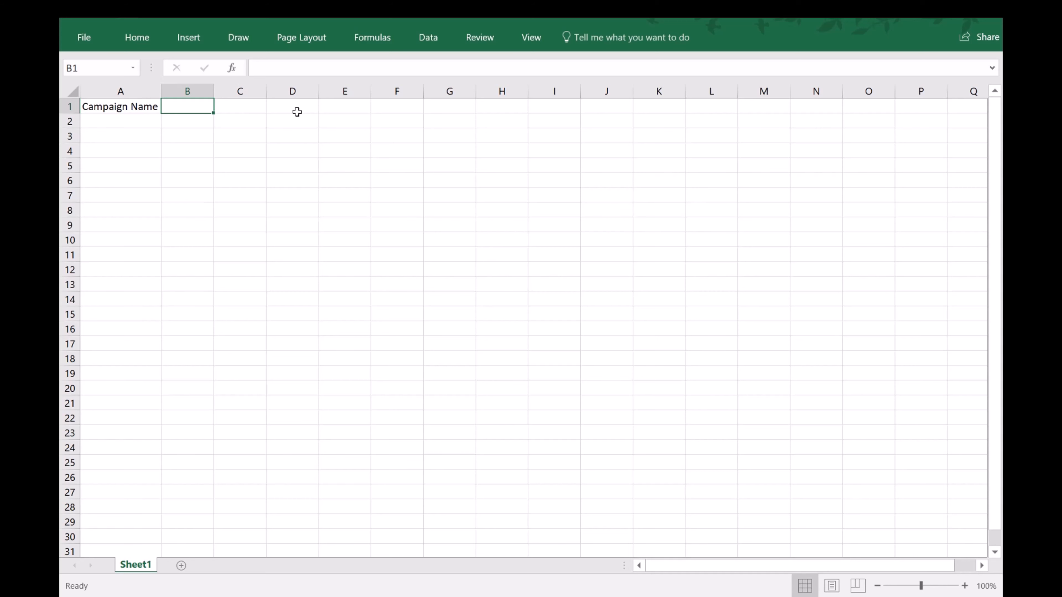
pyautogui.write('Law - ')
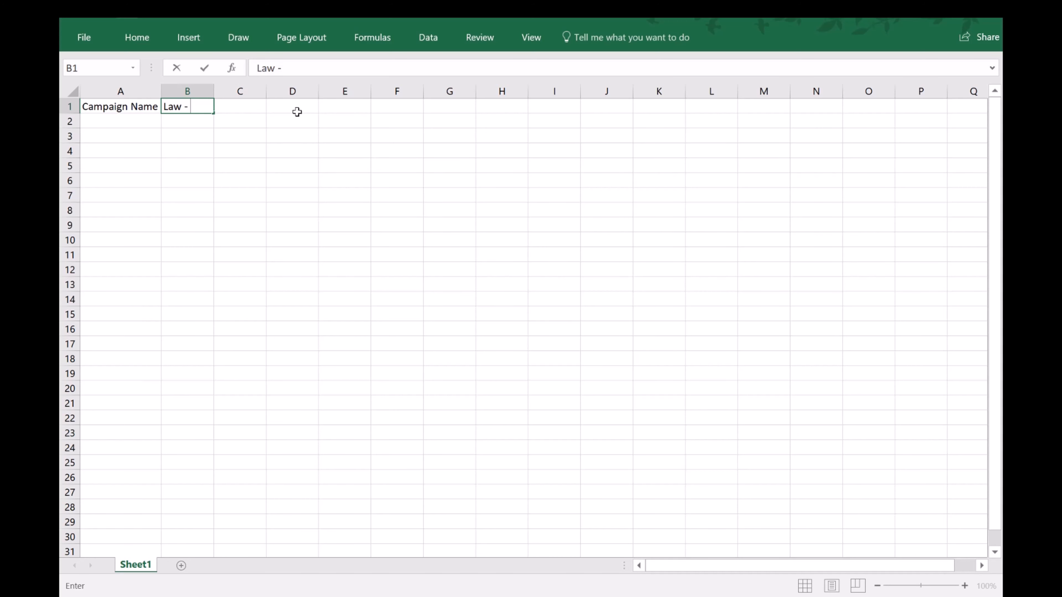
pyautogui.write('Divocce - Cities')
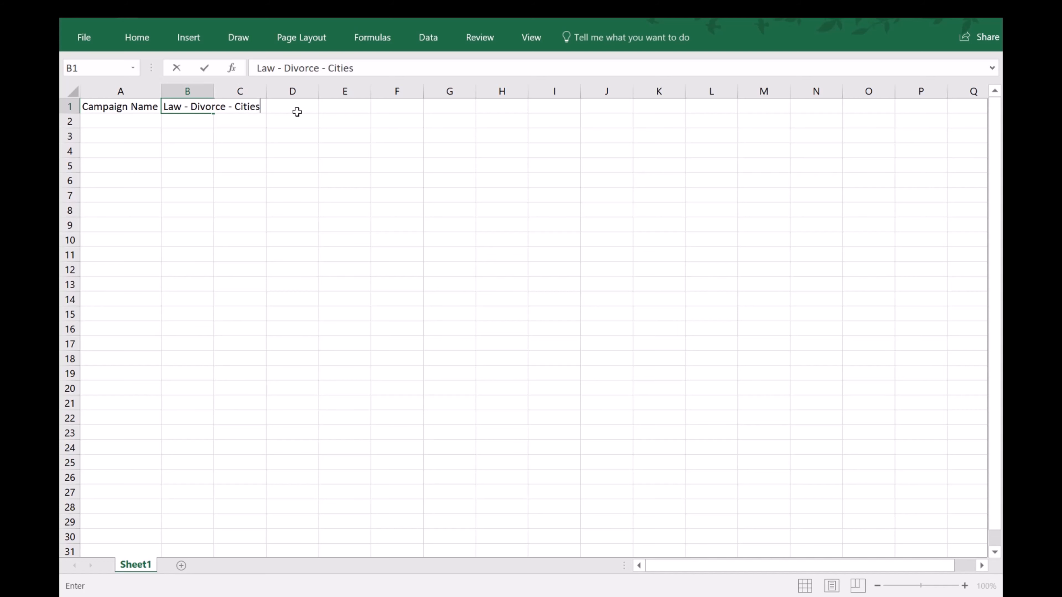
pyautogui.press('Return')
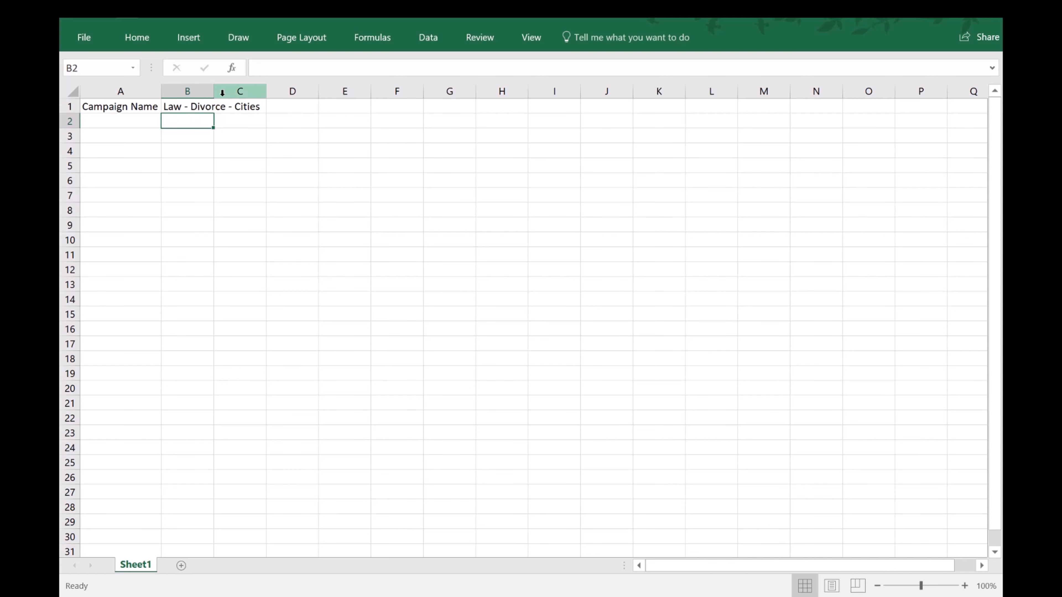
pyautogui.click(189, 105)
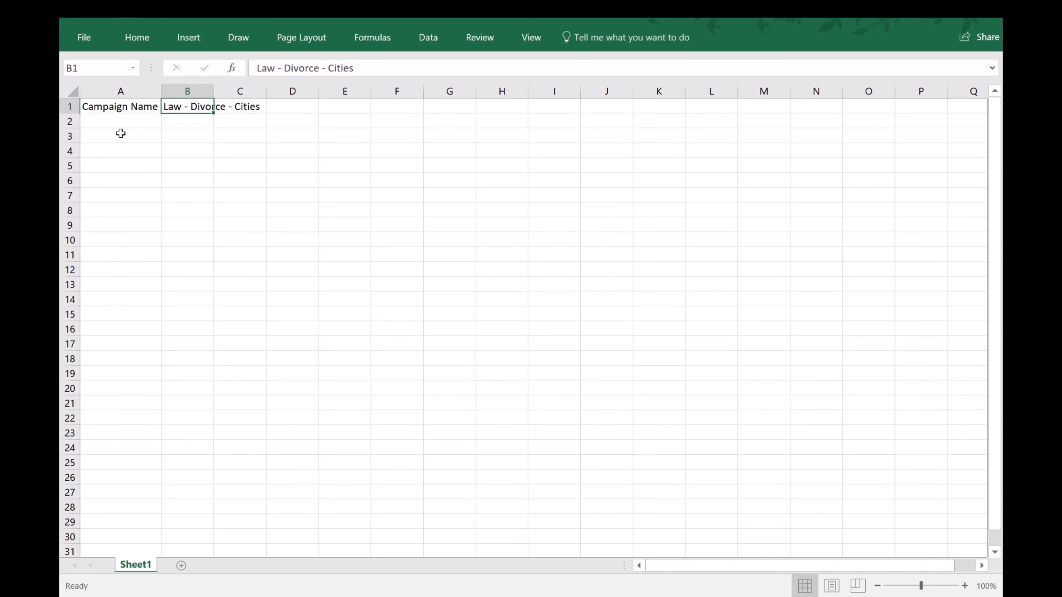
# Enter the column headers Cities, Campaign, Adgroup and Keyword in cells A3 through D3.
pyautogui.click(112, 135)
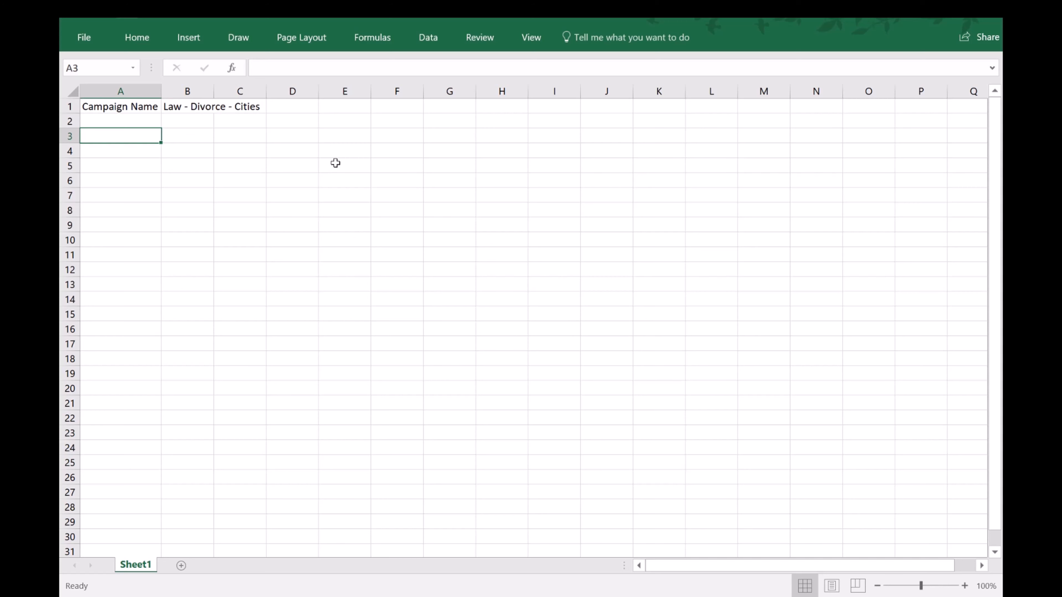
pyautogui.write('Cities')
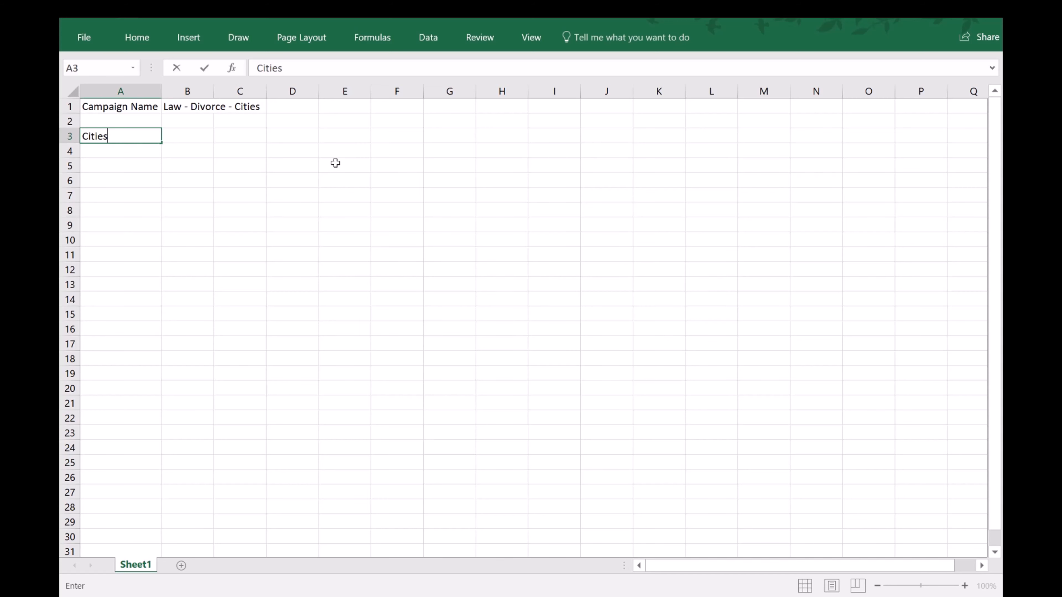
pyautogui.press('Tab')
pyautogui.write('Campaign')
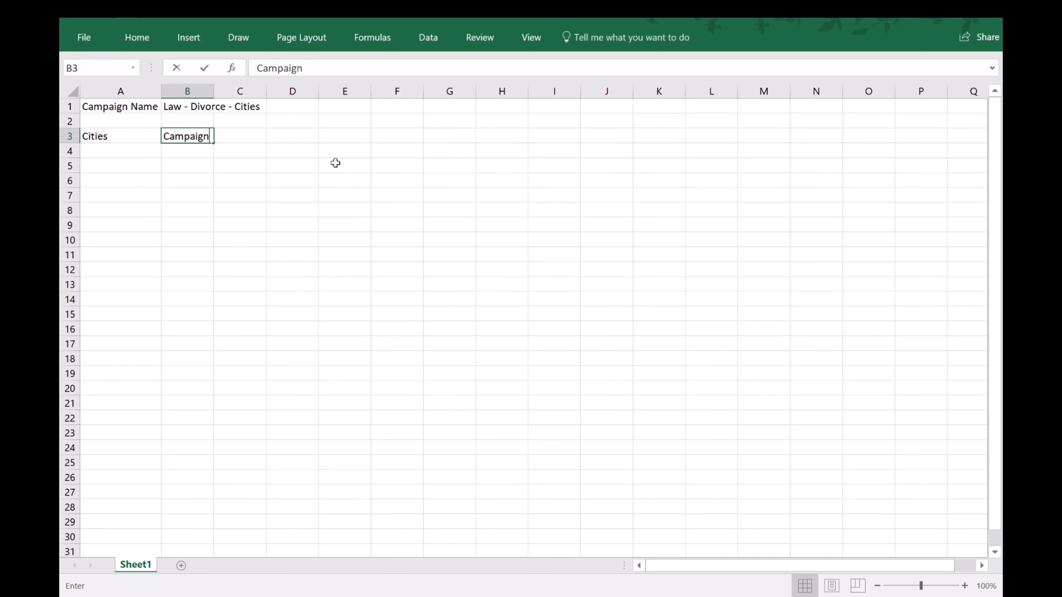
pyautogui.press('Tab')
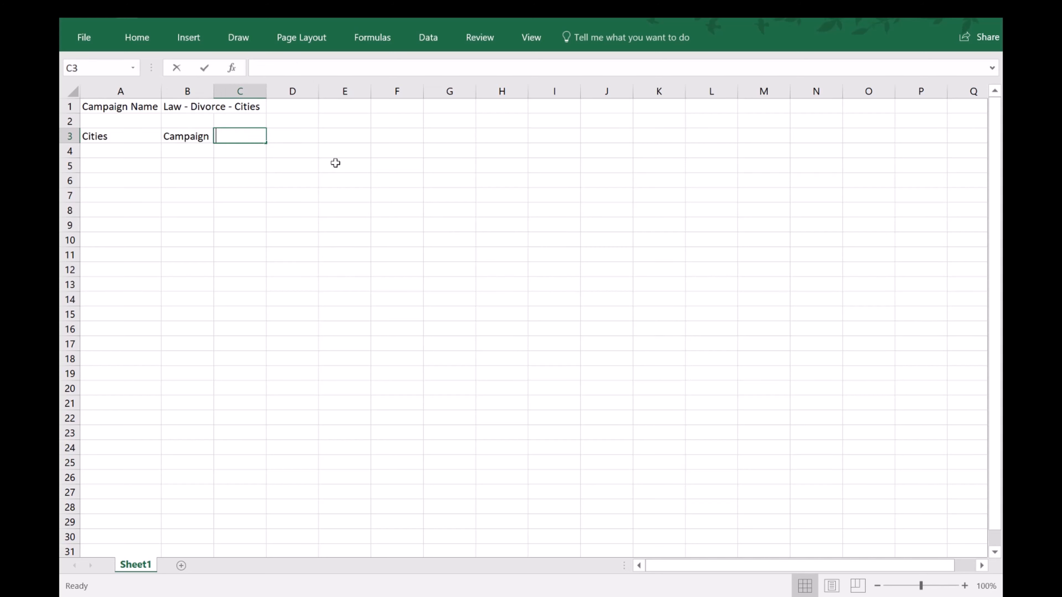
pyautogui.write('Adgroup')
pyautogui.press('Tab')
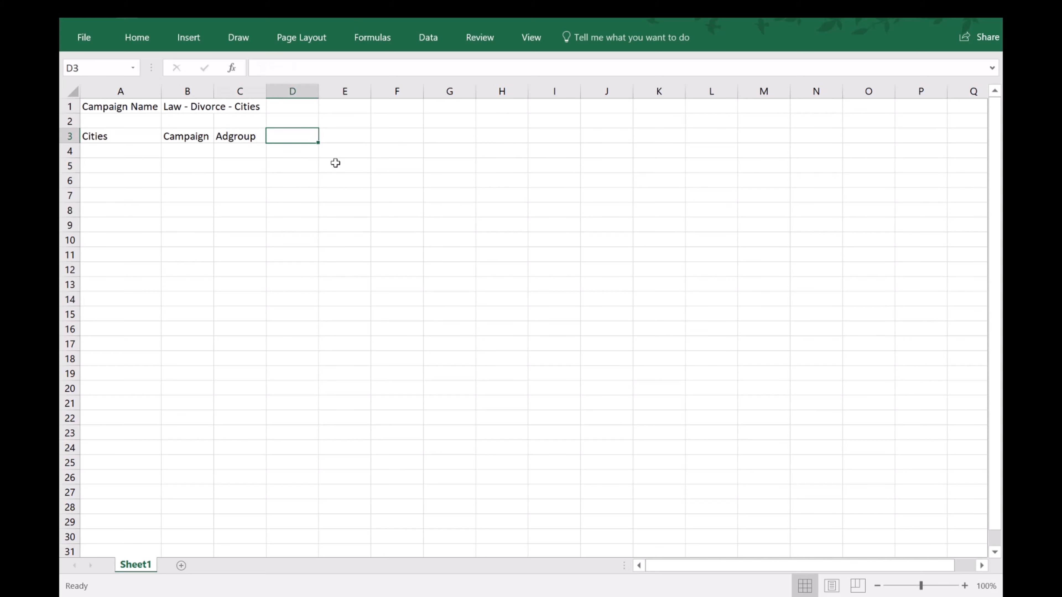
pyautogui.write('Keyword')
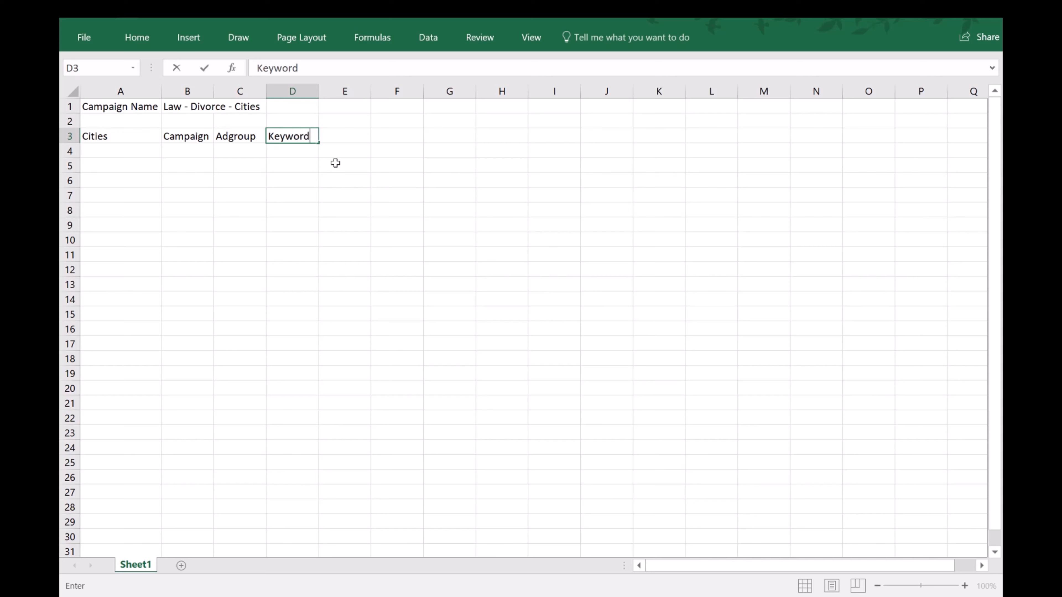
pyautogui.press('Return')
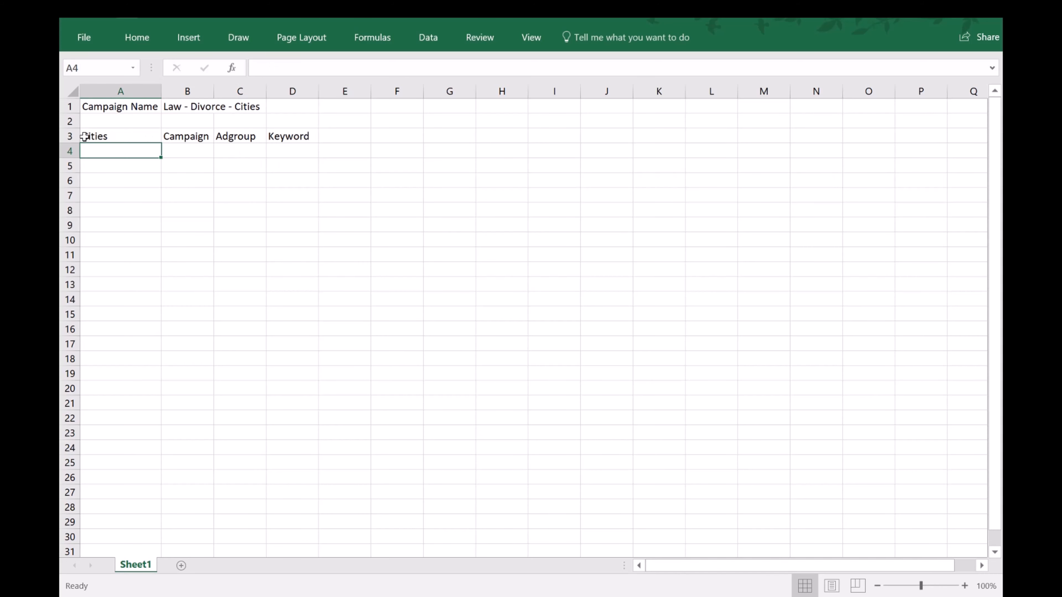
# Insert two blank rows above the column headers in row 3 and widen column B to fit the campaign name.
pyautogui.click(69, 138)
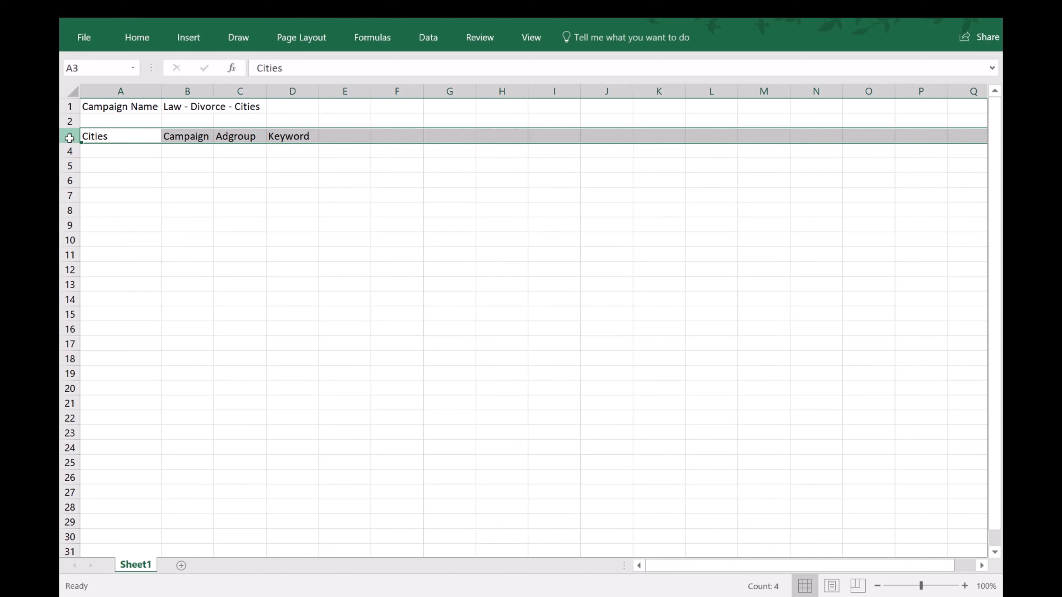
pyautogui.rightClick(69, 138)
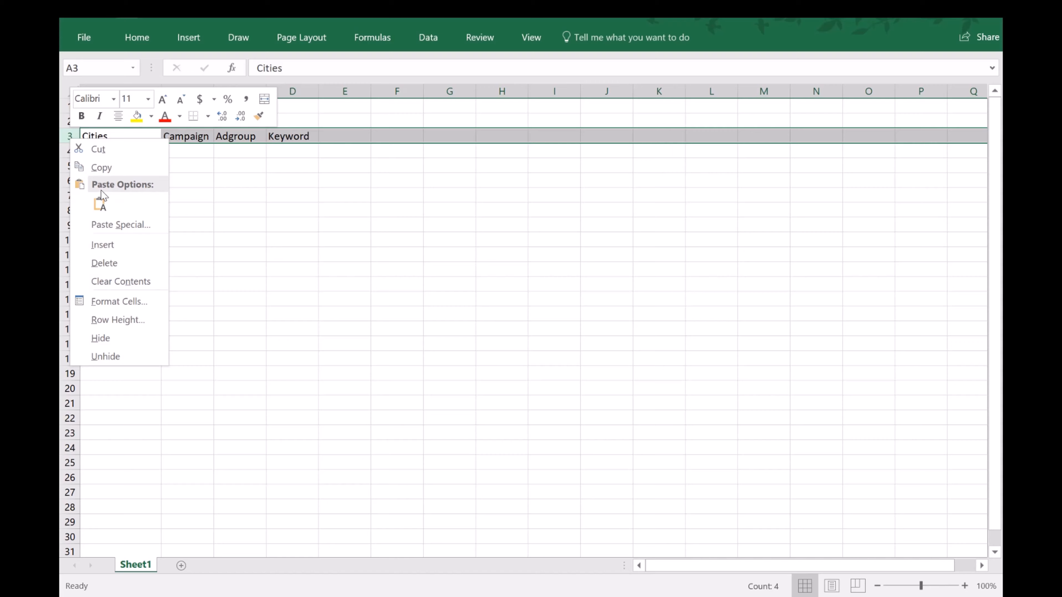
pyautogui.click(113, 243)
pyautogui.click(69, 151)
pyautogui.rightClick(70, 151)
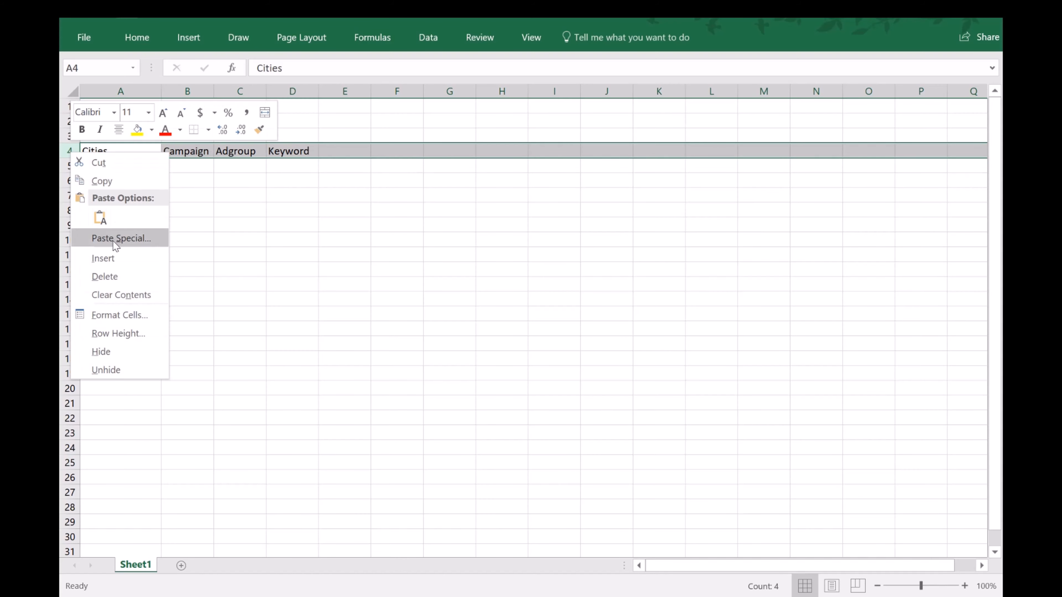
pyautogui.click(118, 259)
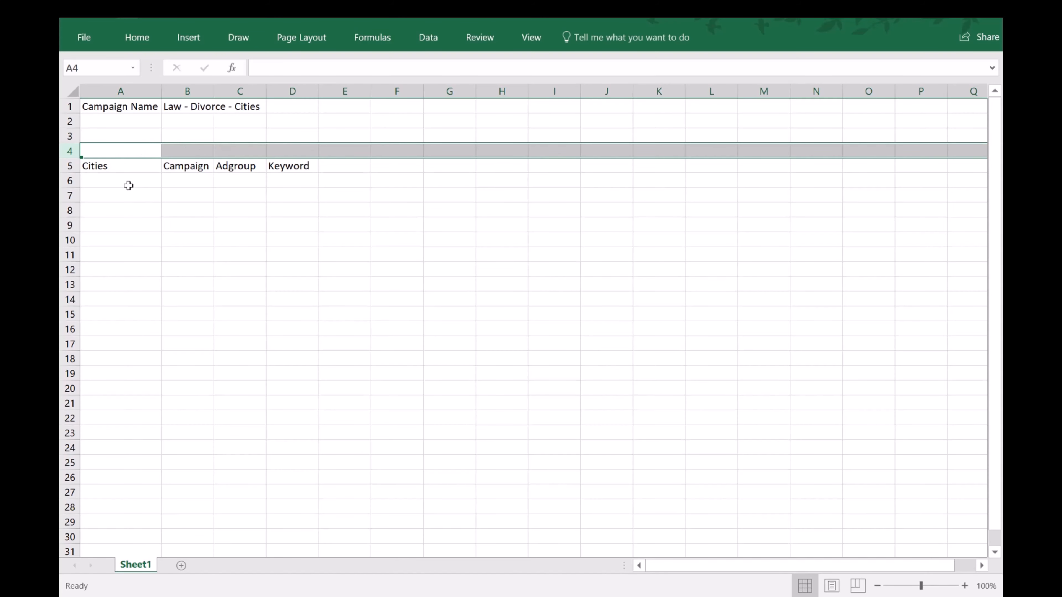
pyautogui.click(117, 165)
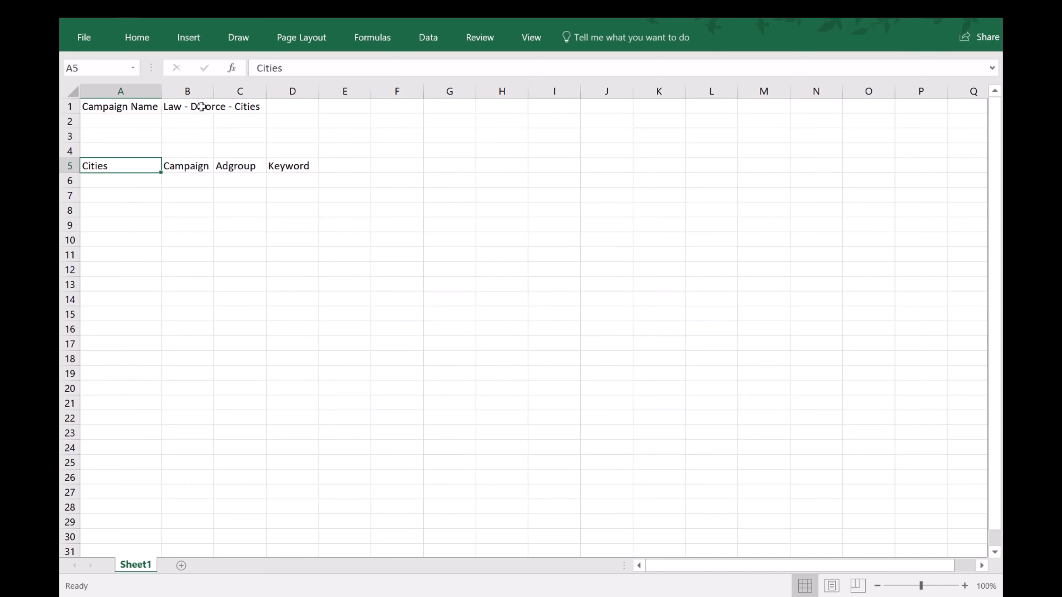
pyautogui.moveTo(217, 90); pyautogui.dragTo(264, 90)
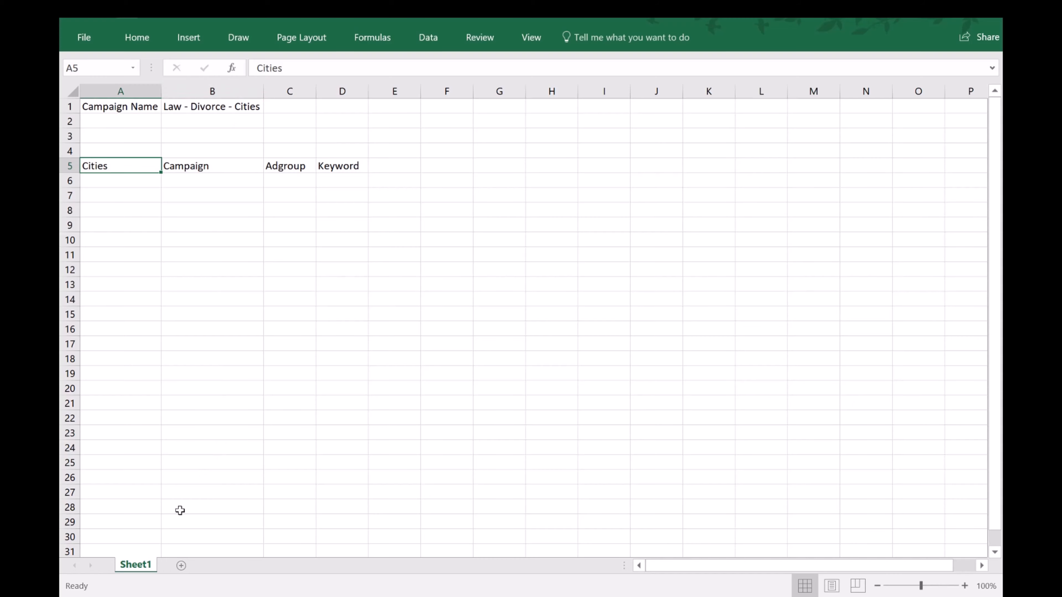
# Switch to the bankruptcy lawyers price list workbook and examine the entries in its City Name column.
pyautogui.click(280, 554)
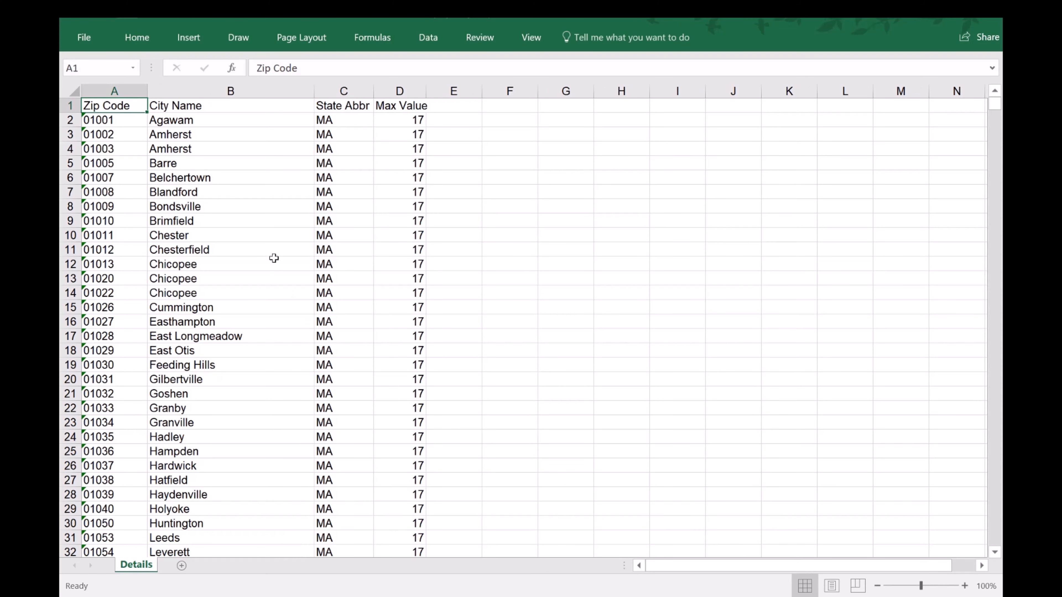
pyautogui.click(234, 118)
pyautogui.moveTo(237, 155); pyautogui.dragTo(237, 203)
pyautogui.click(223, 226)
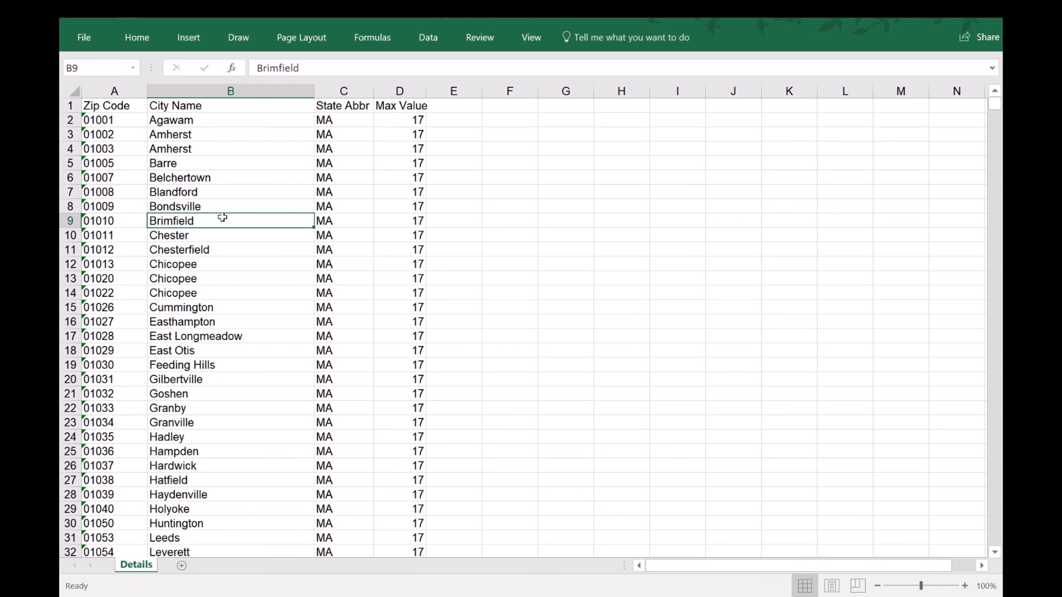
# Switch back to Book1, change the campaign name in B1 to "Law - Bankruptcy - Cities" and fit column B to its contents.
pyautogui.click(243, 596)
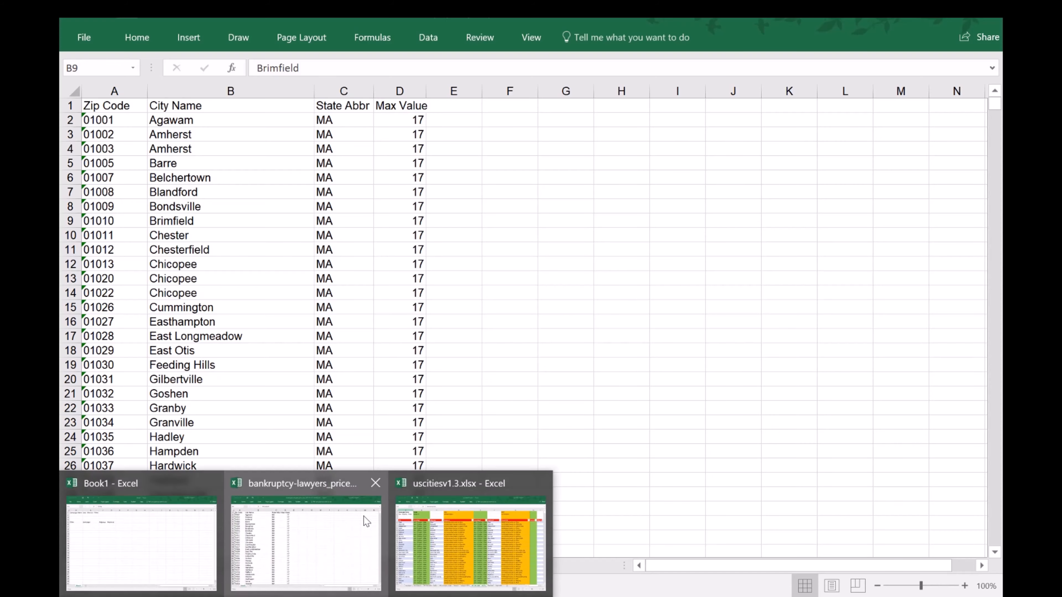
pyautogui.moveTo(133, 516)
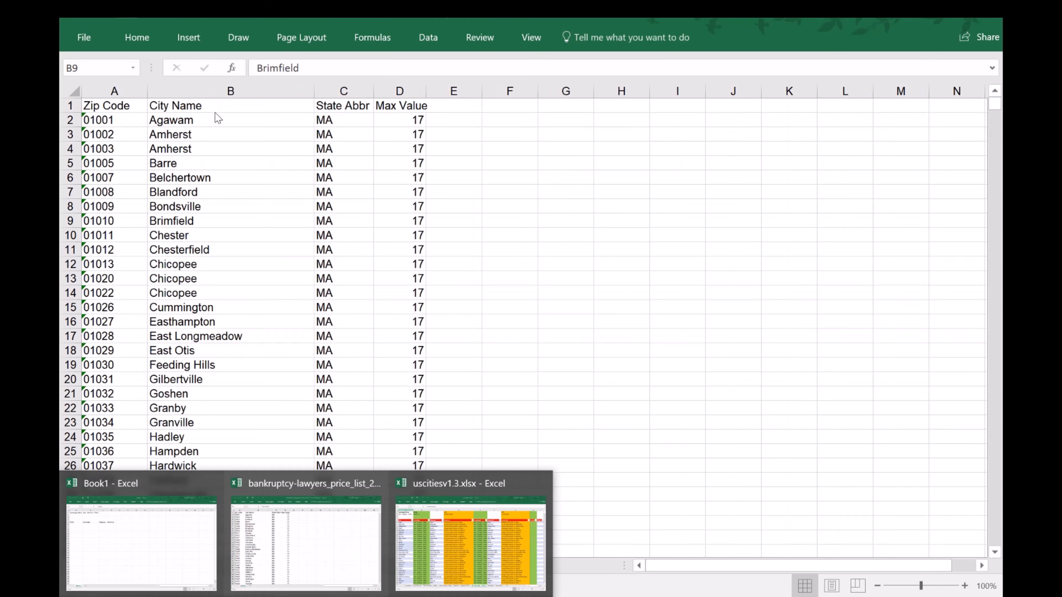
pyautogui.click(147, 538)
pyautogui.click(203, 110)
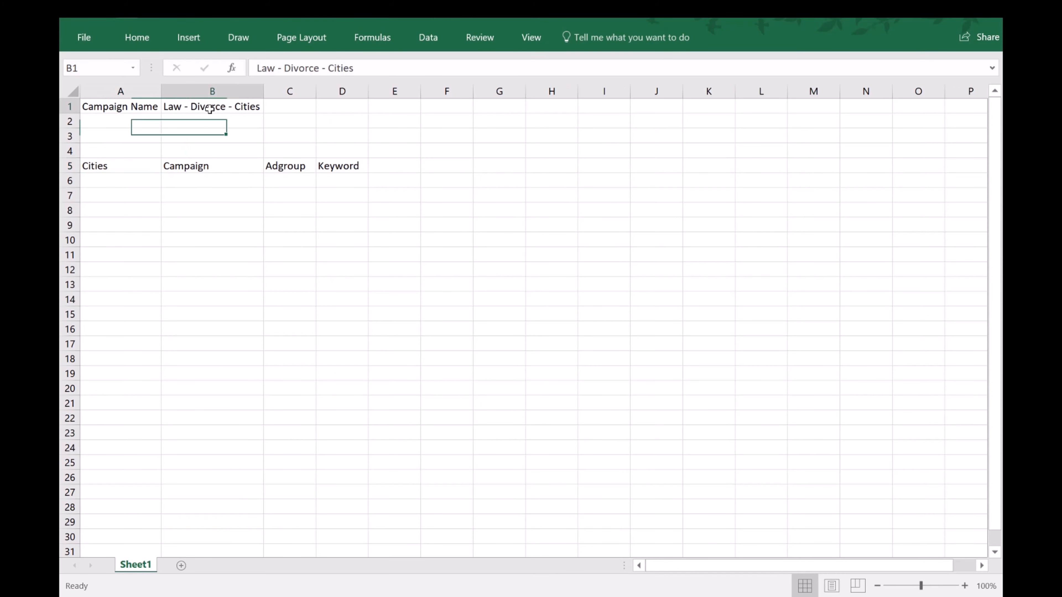
pyautogui.doubleClick(309, 68)
pyautogui.write('Bankruptc')
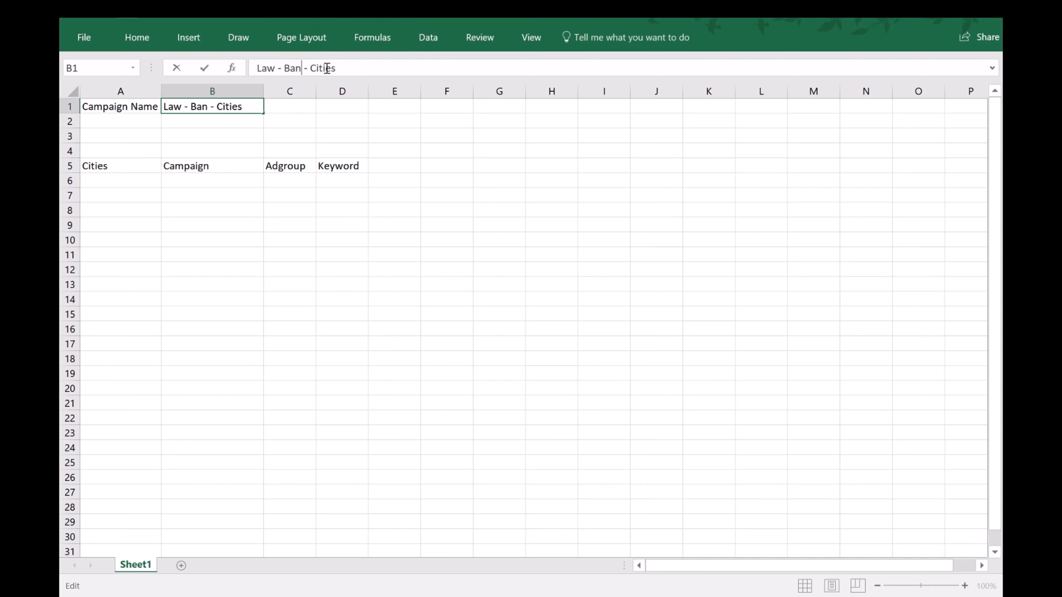
pyautogui.write('y')
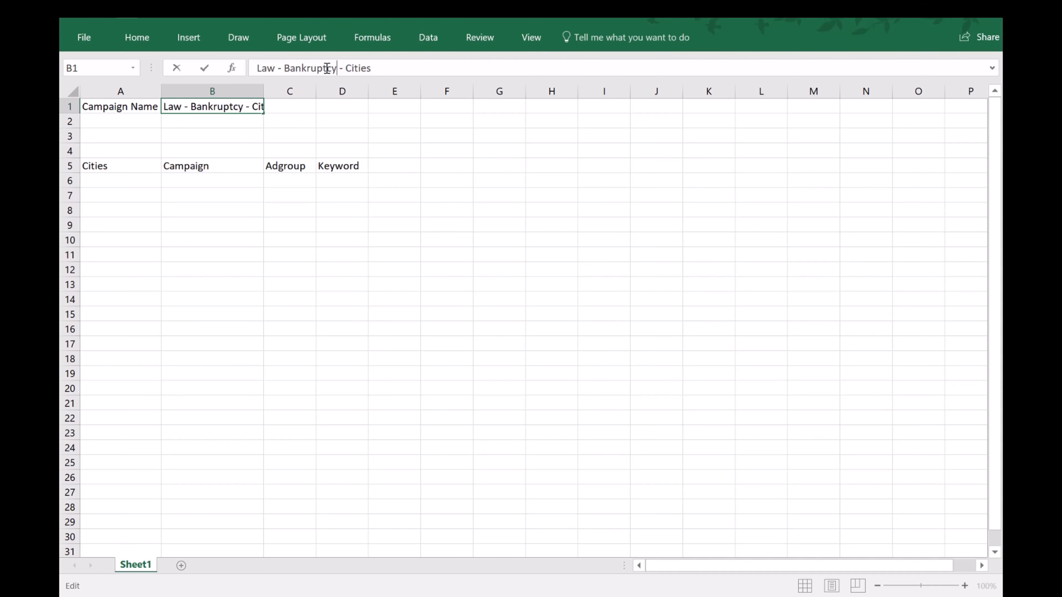
pyautogui.press('Return')
pyautogui.doubleClick(264, 90)
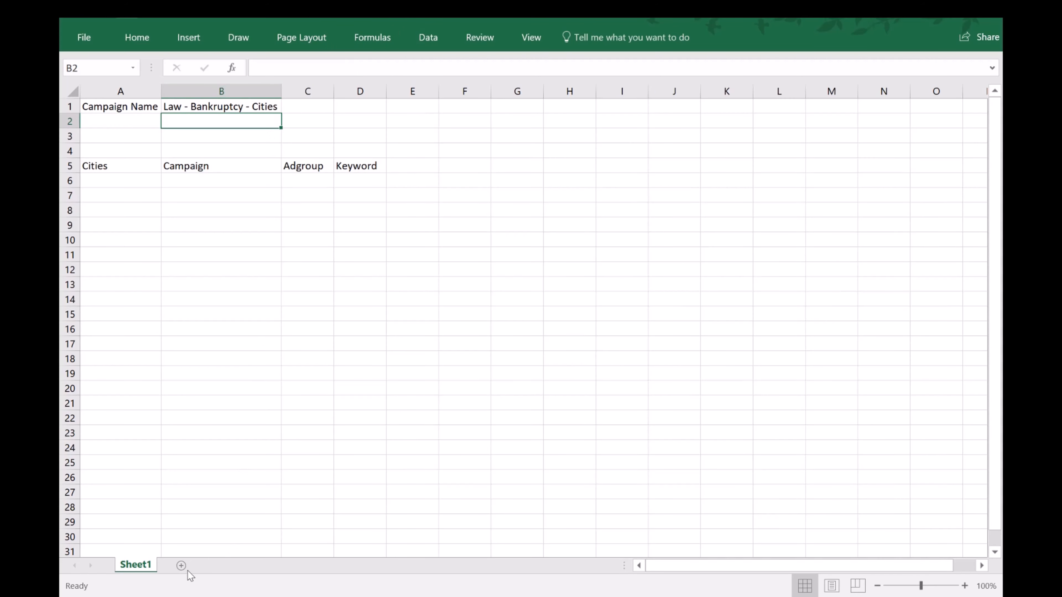
# Return to the bankruptcy lawyers price list workbook and examine the zip codes, repeated city names such as Chicopee, and state abbreviations.
pyautogui.click(339, 548)
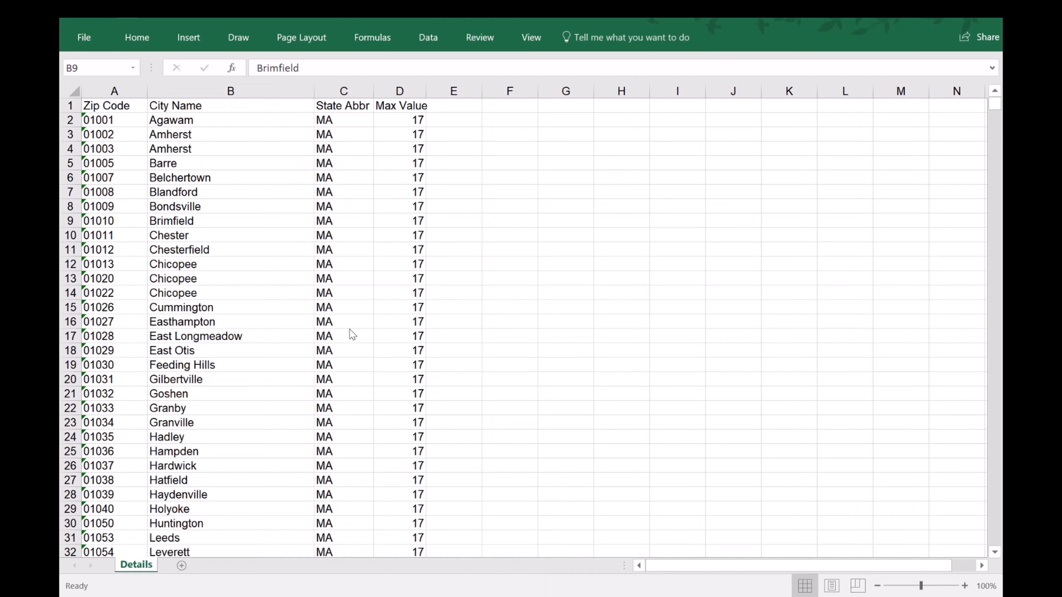
pyautogui.click(235, 123)
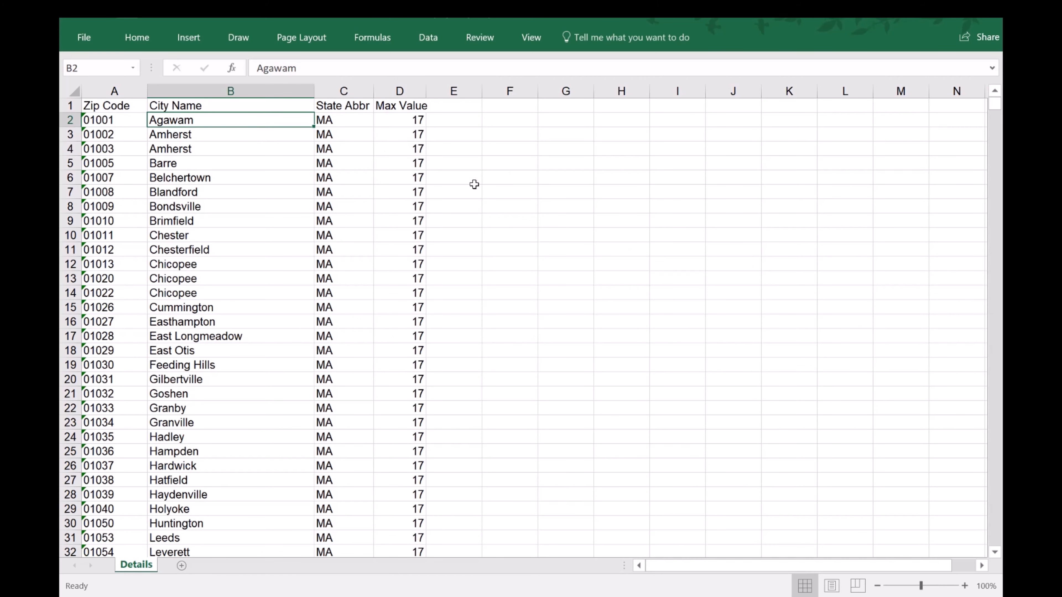
pyautogui.scroll(-4, 225, 155)
pyautogui.scroll(4, 225, 161)
pyautogui.click(187, 133)
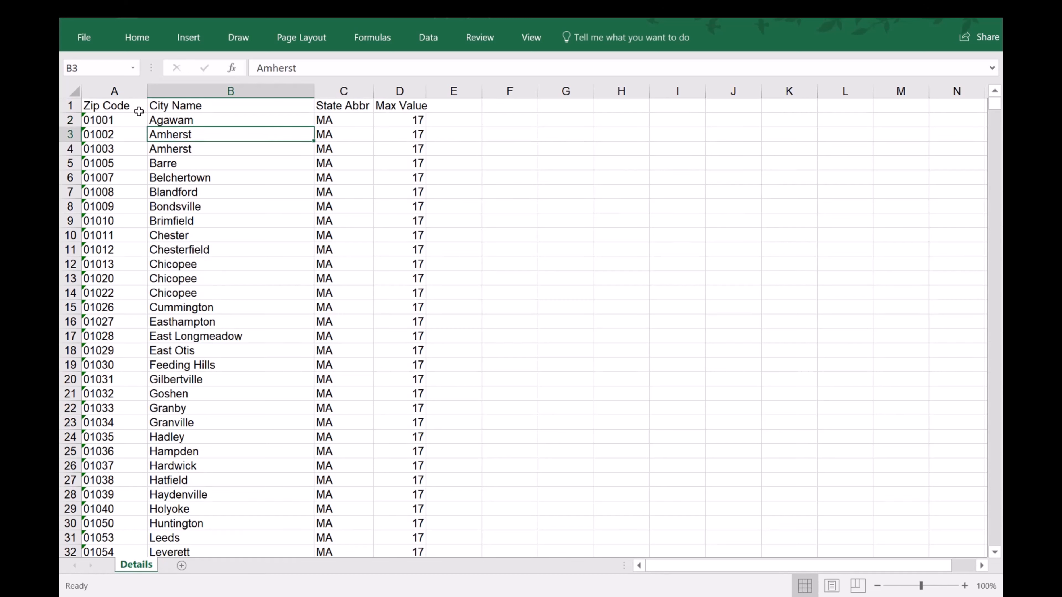
pyautogui.moveTo(115, 106); pyautogui.dragTo(125, 451)
pyautogui.moveTo(126, 177); pyautogui.dragTo(125, 437)
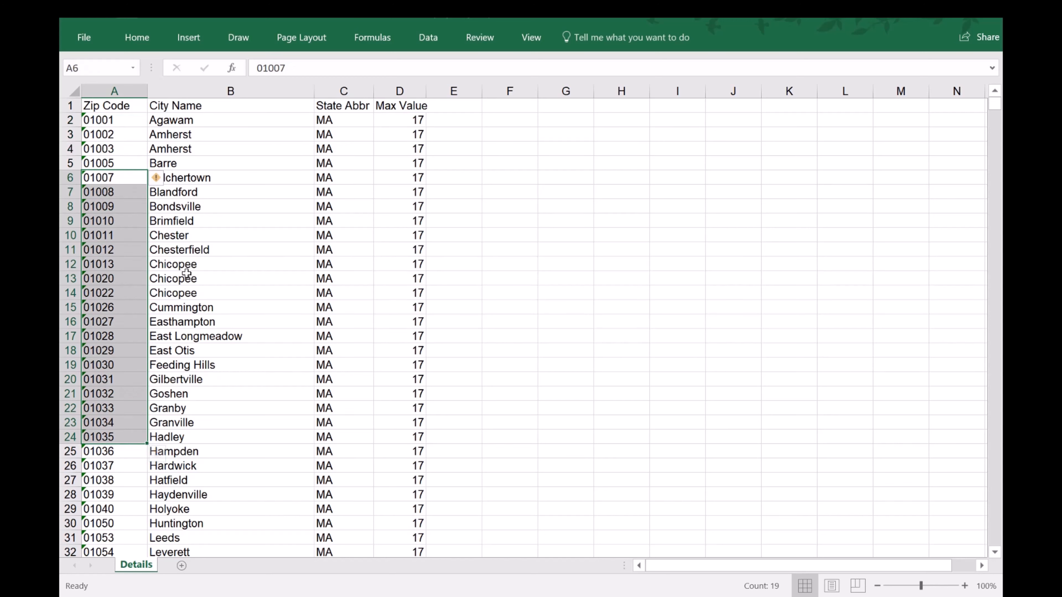
pyautogui.moveTo(192, 263); pyautogui.dragTo(196, 296)
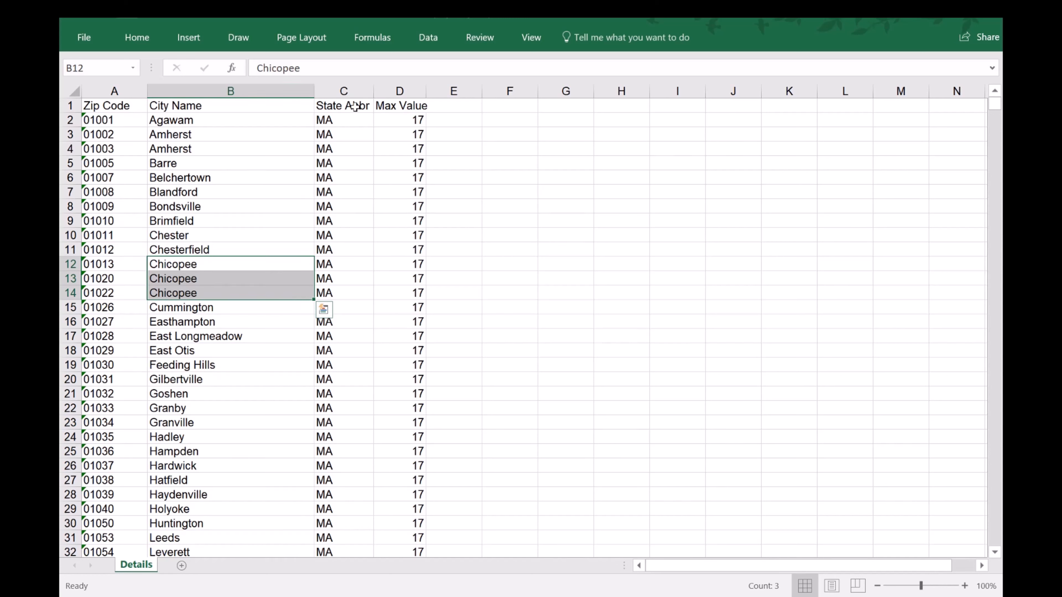
pyautogui.click(203, 107)
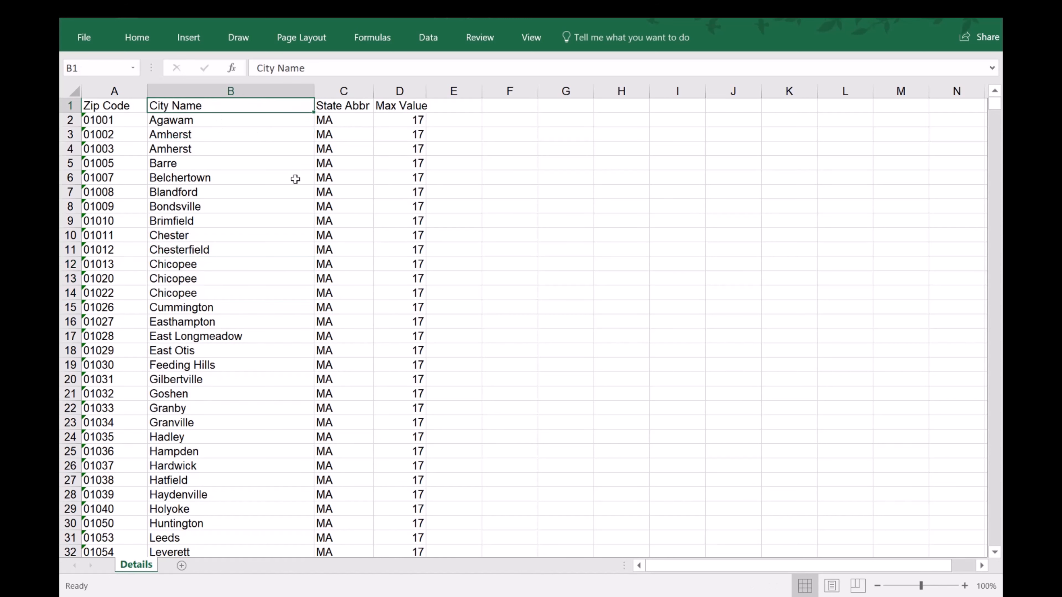
pyautogui.click(233, 192)
pyautogui.click(198, 378)
pyautogui.click(326, 354)
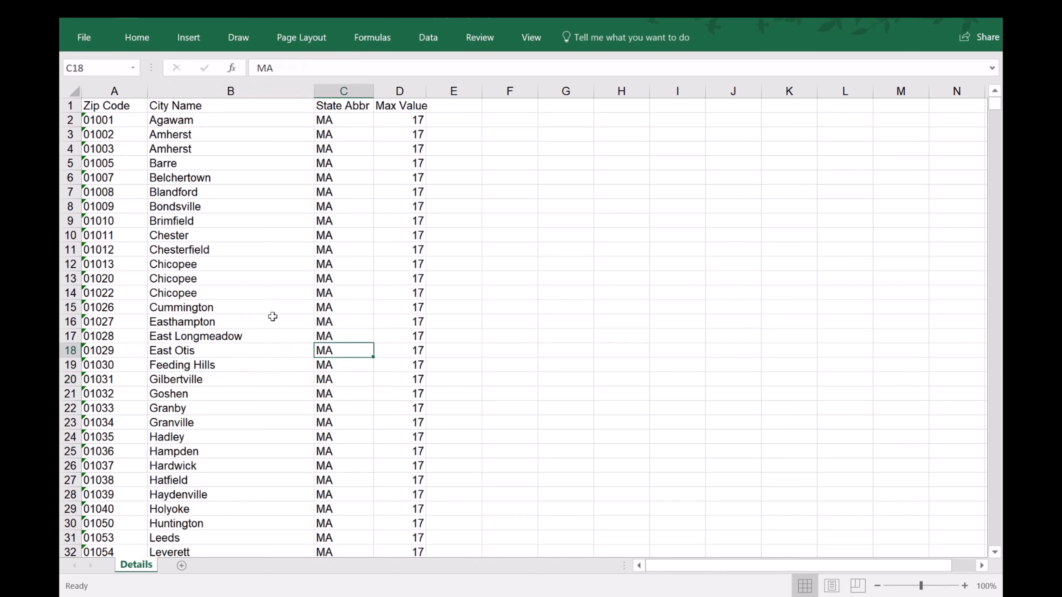
pyautogui.click(197, 278)
pyautogui.click(119, 252)
# Convert the zip code and city data in A1:D34755 into a table with headers.
pyautogui.click(209, 277)
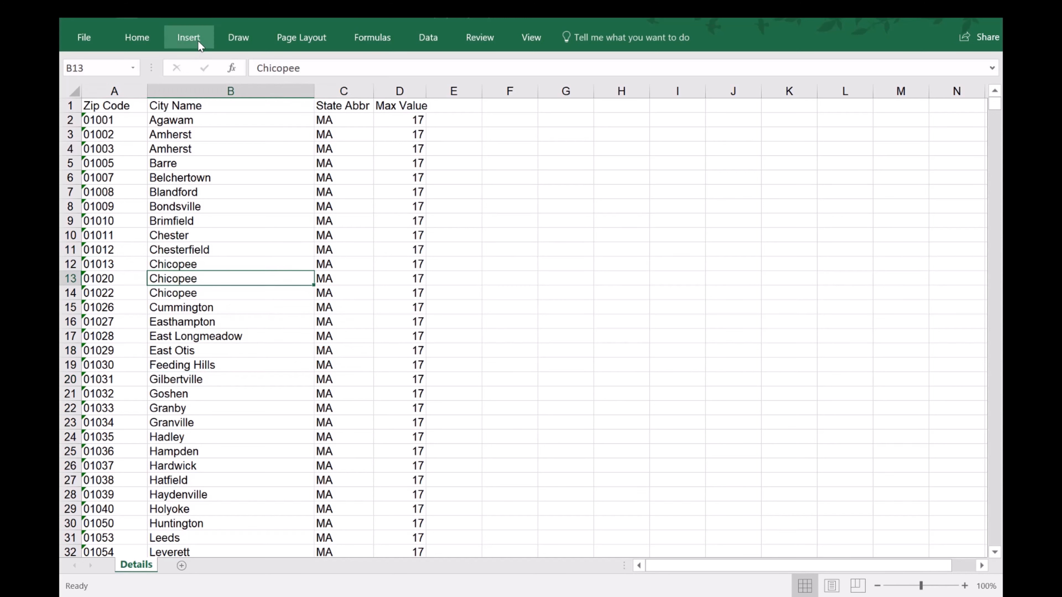
pyautogui.click(190, 38)
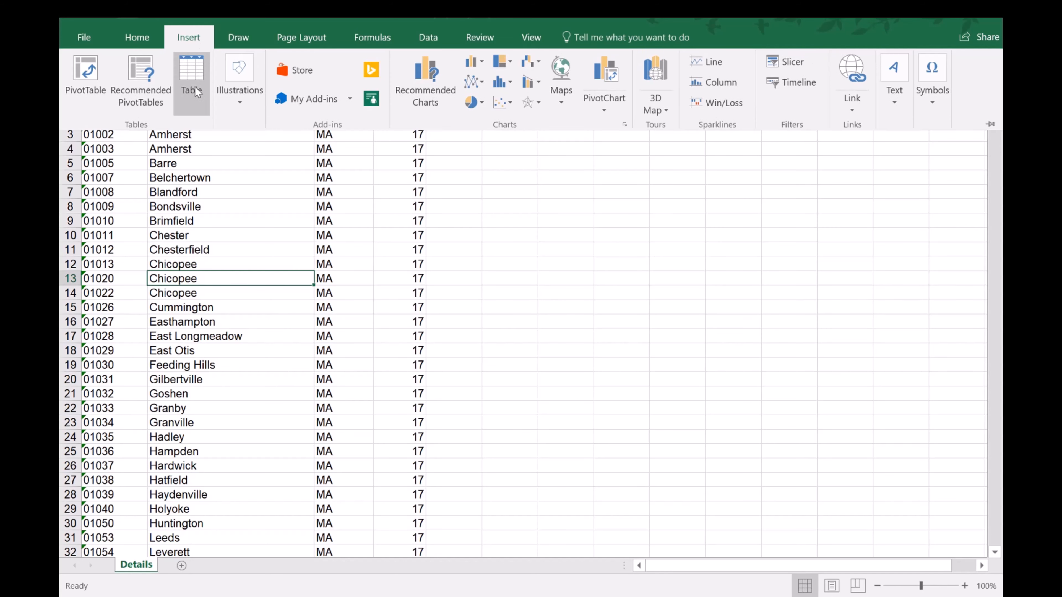
pyautogui.click(199, 74)
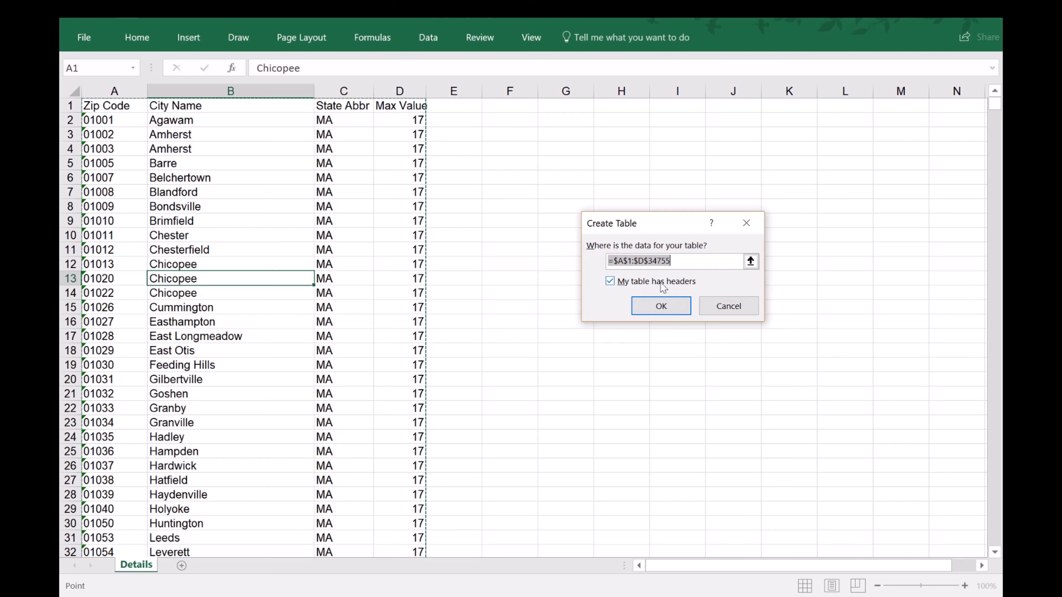
pyautogui.click(672, 308)
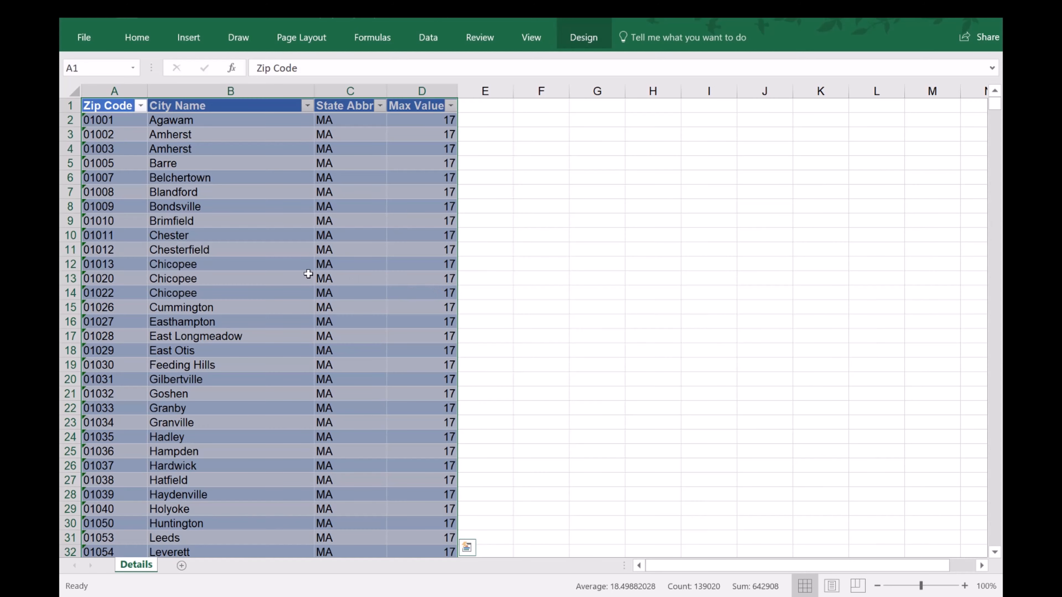
pyautogui.click(276, 247)
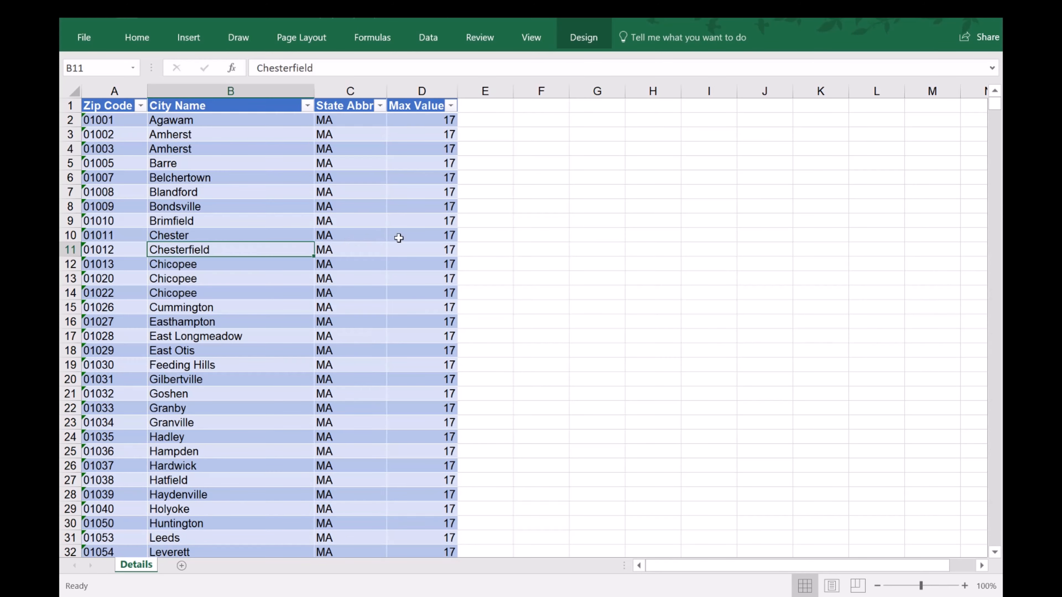
# Remove duplicate rows from the table, comparing only the City Name column and excluding Zip Code, State Abbr and Max Value.
pyautogui.click(431, 39)
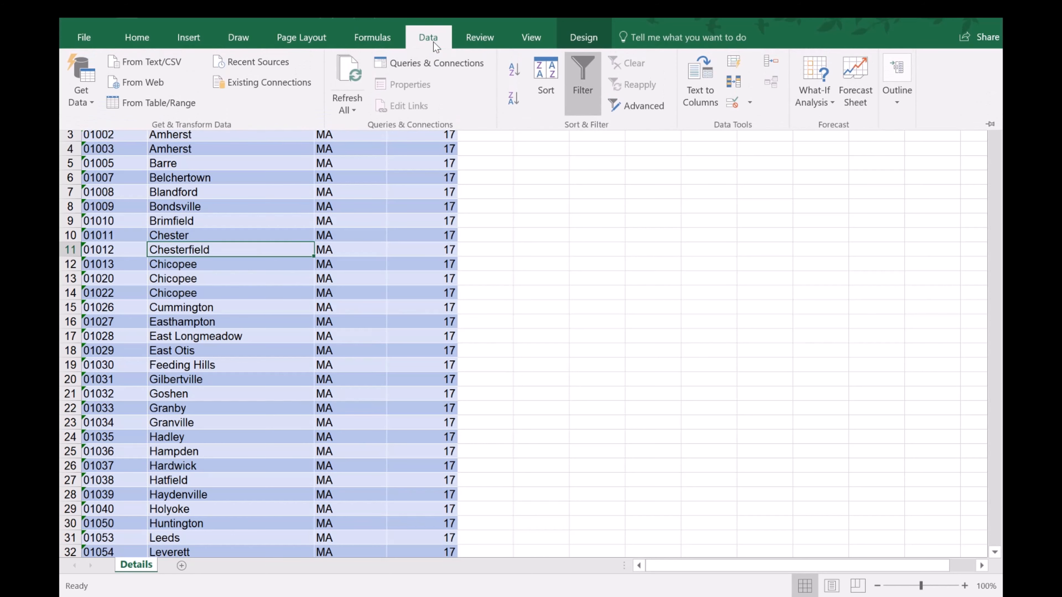
pyautogui.click(738, 86)
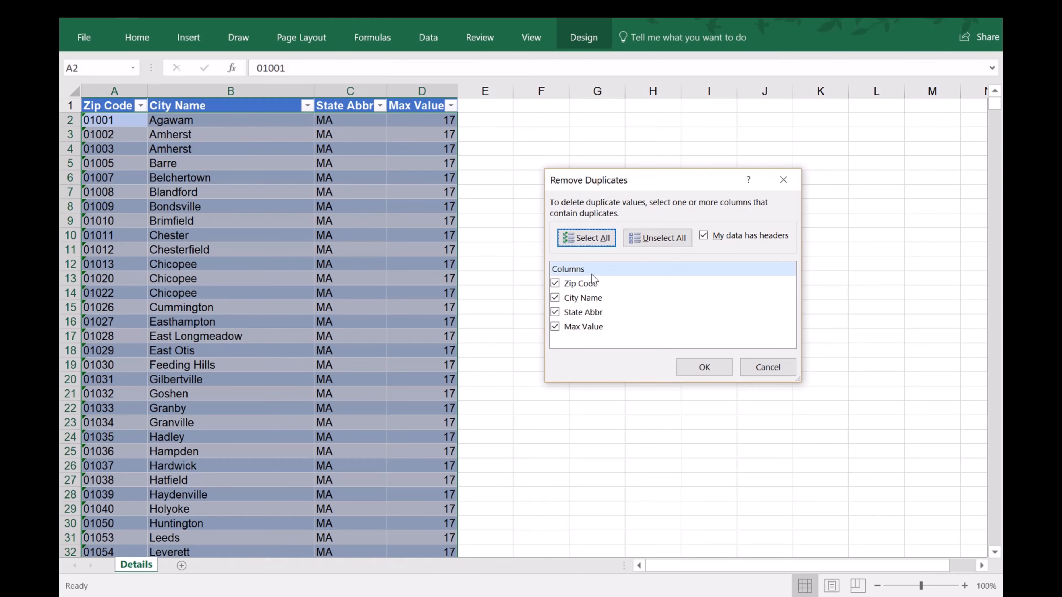
pyautogui.click(556, 285)
pyautogui.click(554, 312)
pyautogui.click(555, 327)
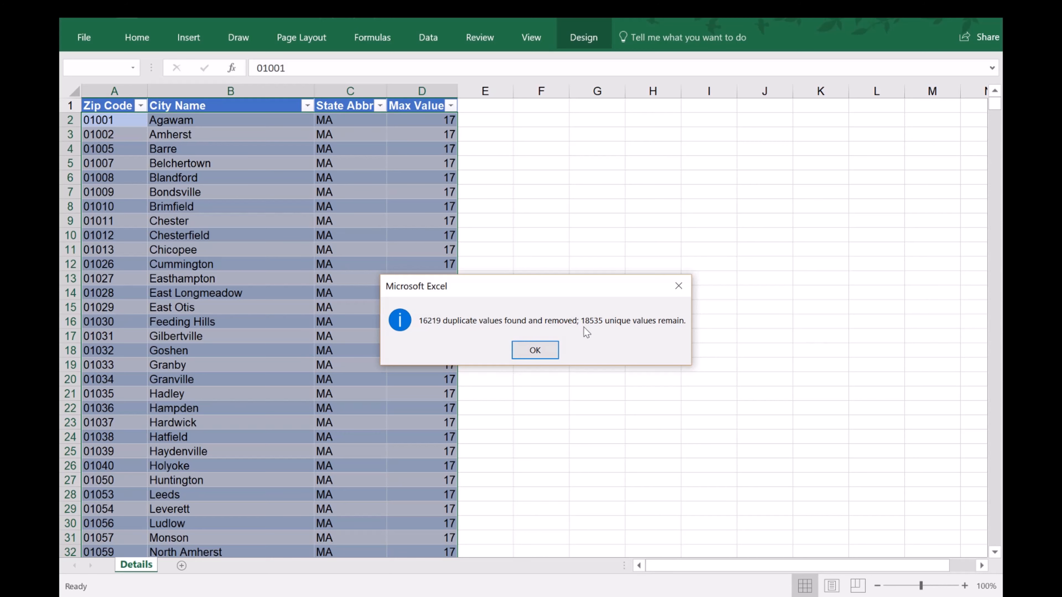
pyautogui.click(535, 350)
pyautogui.click(217, 249)
# Copy the first 2,000 city names in B2:B2001 and switch to Book1, with A6 as the paste destination.
pyautogui.click(205, 119)
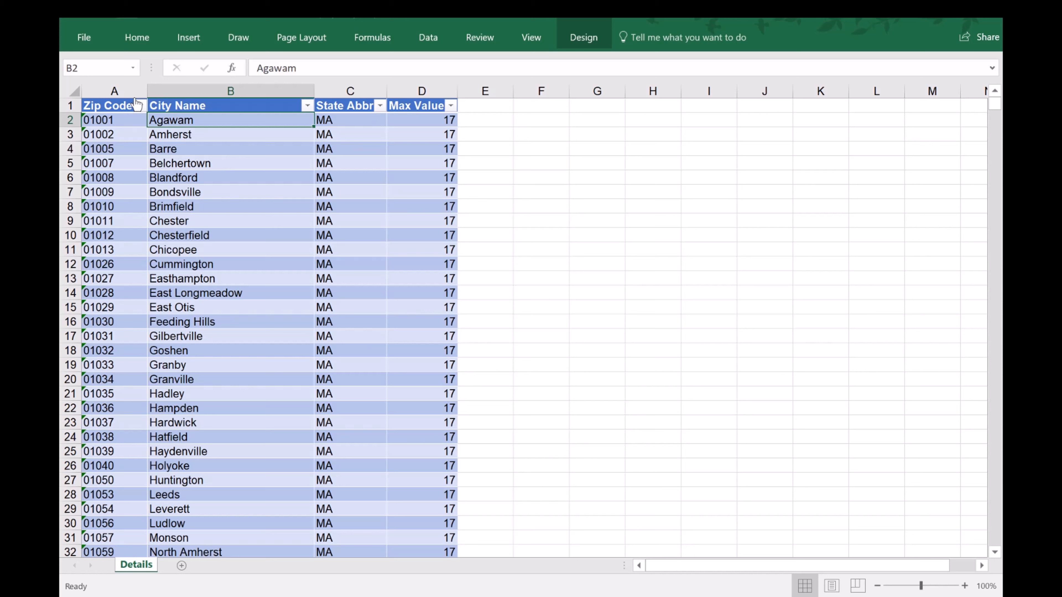
pyautogui.click(91, 68)
pyautogui.click(103, 69)
pyautogui.press('Return')
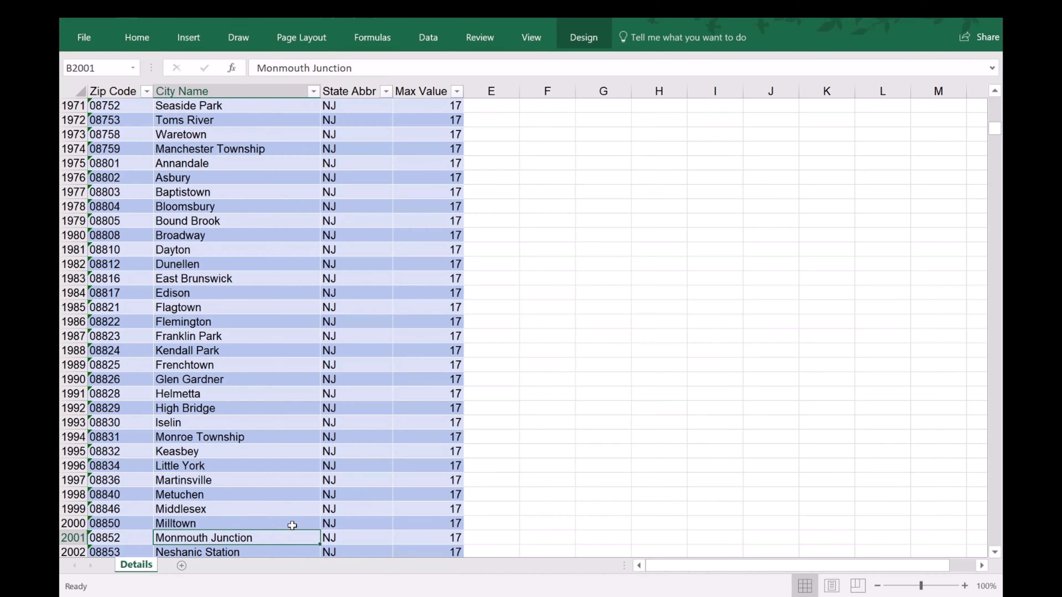
pyautogui.scroll(-1, 292, 525)
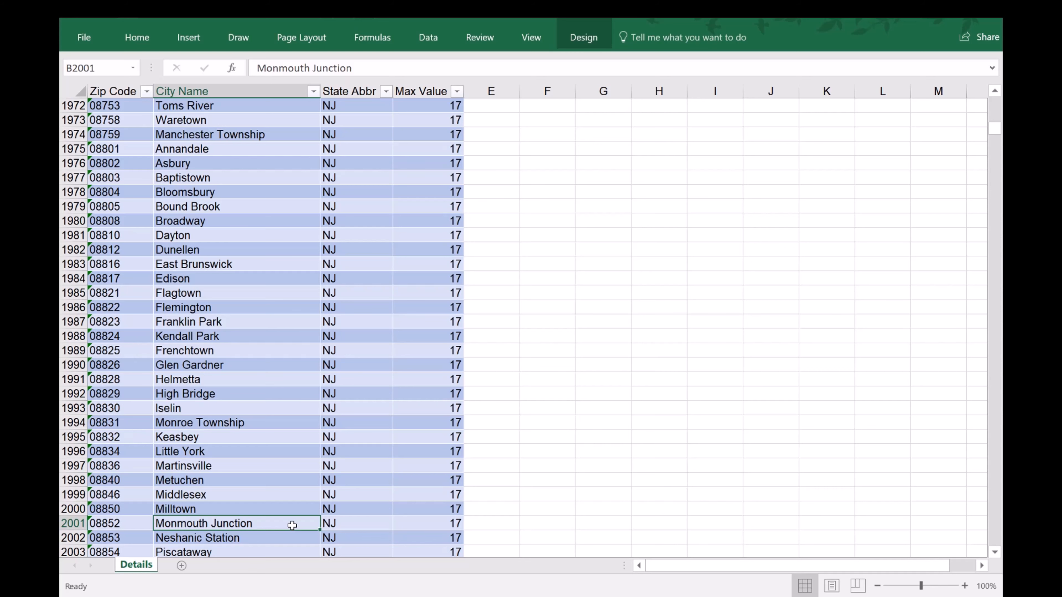
pyautogui.hotkey('ctrl', 'shift', 'Up')
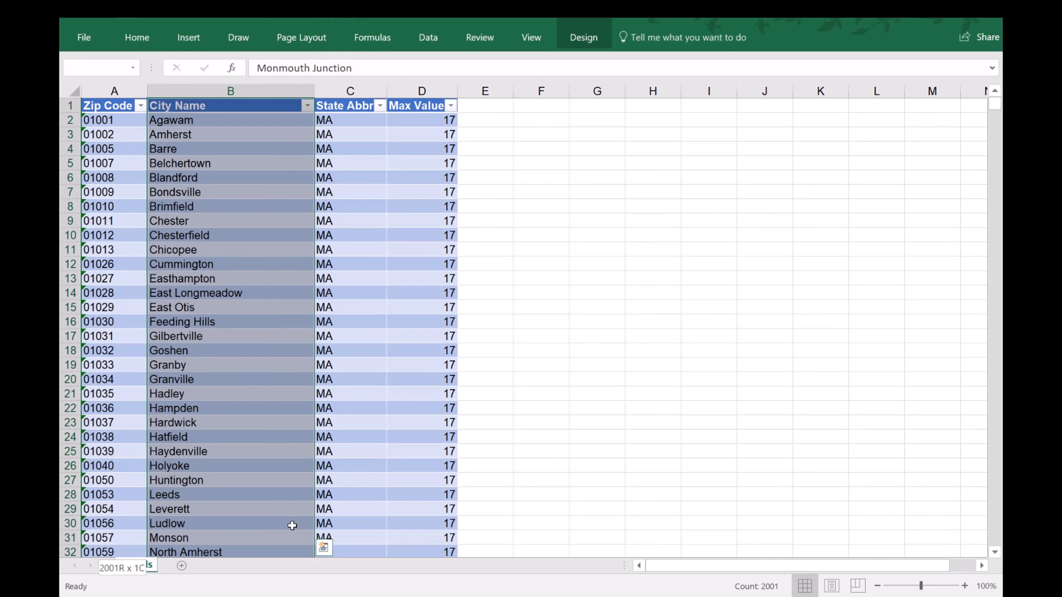
pyautogui.hotkey('shift', 'Down')
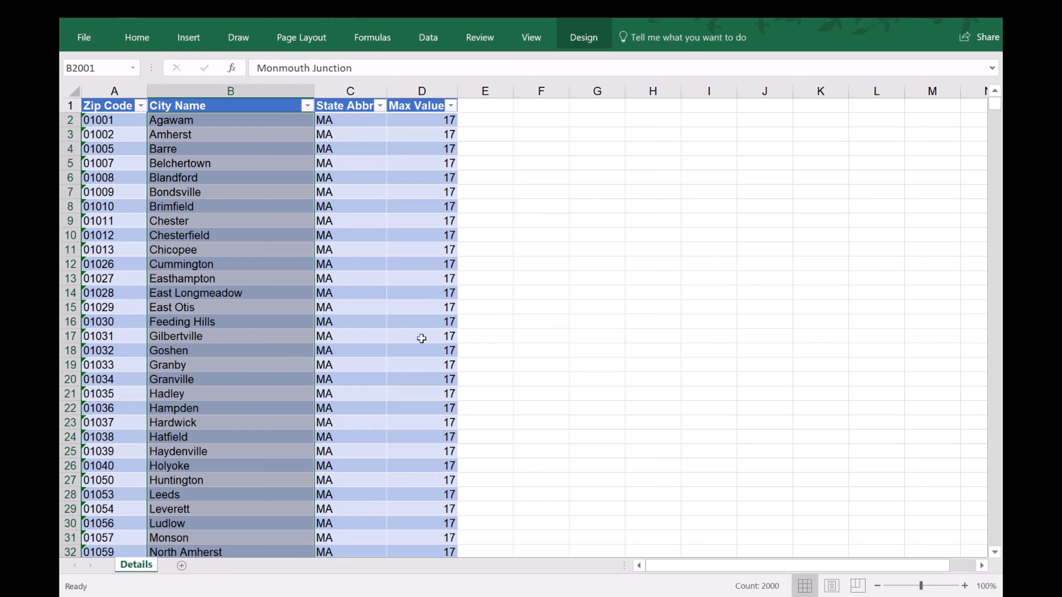
pyautogui.rightClick(198, 164)
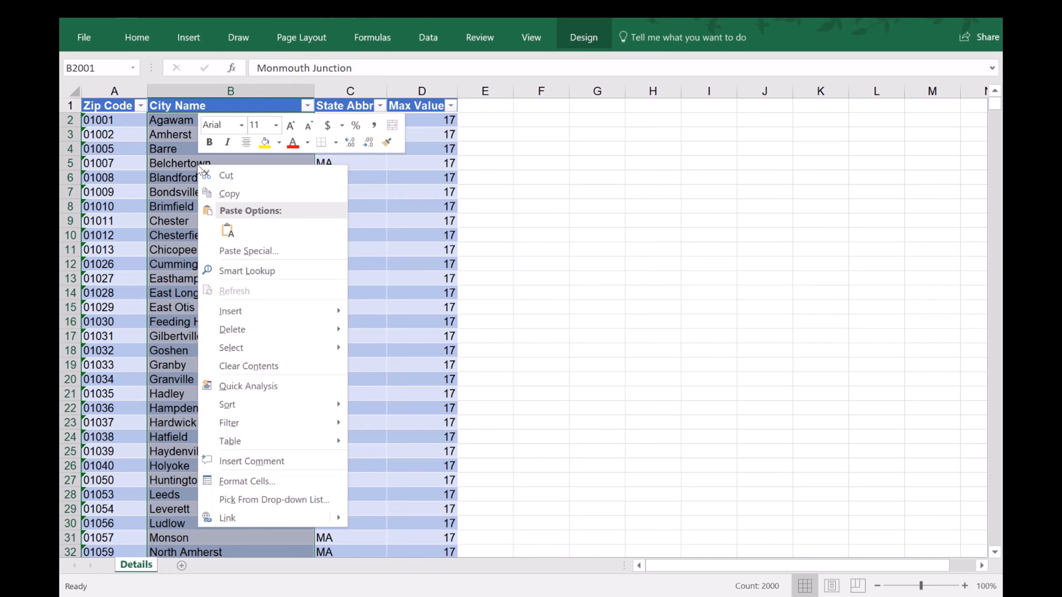
pyautogui.click(229, 194)
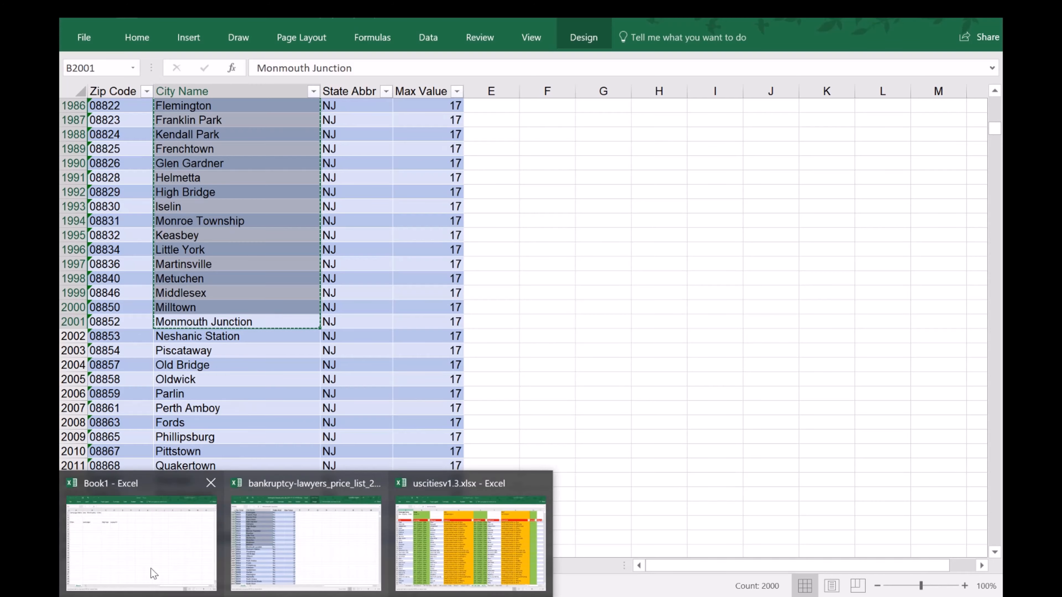
pyautogui.click(154, 529)
pyautogui.click(106, 180)
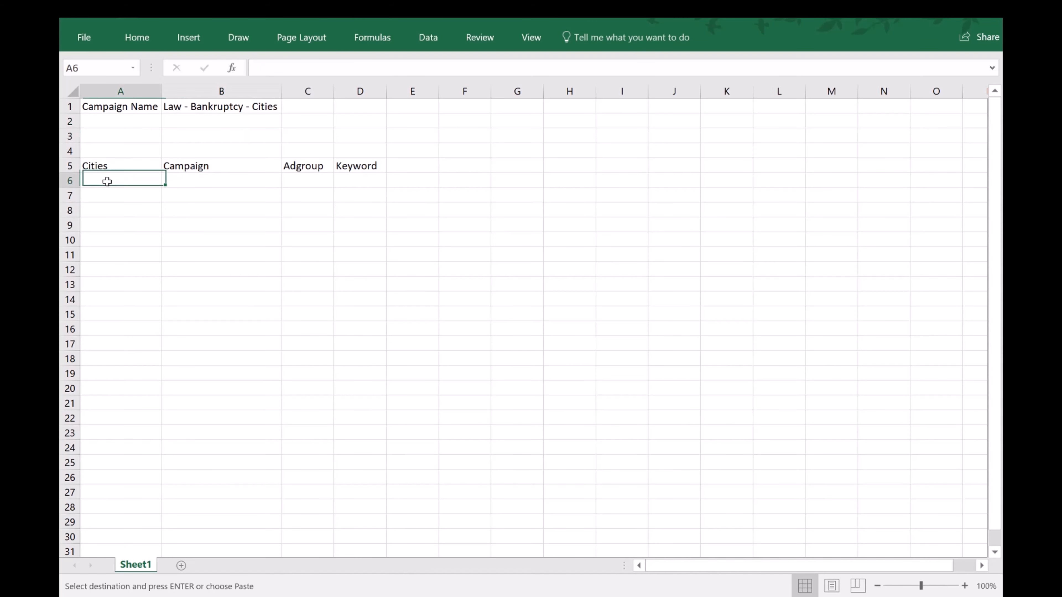
# Try pasting the copied cities with their source formatting at A6, and undo that paste.
pyautogui.rightClick(119, 179)
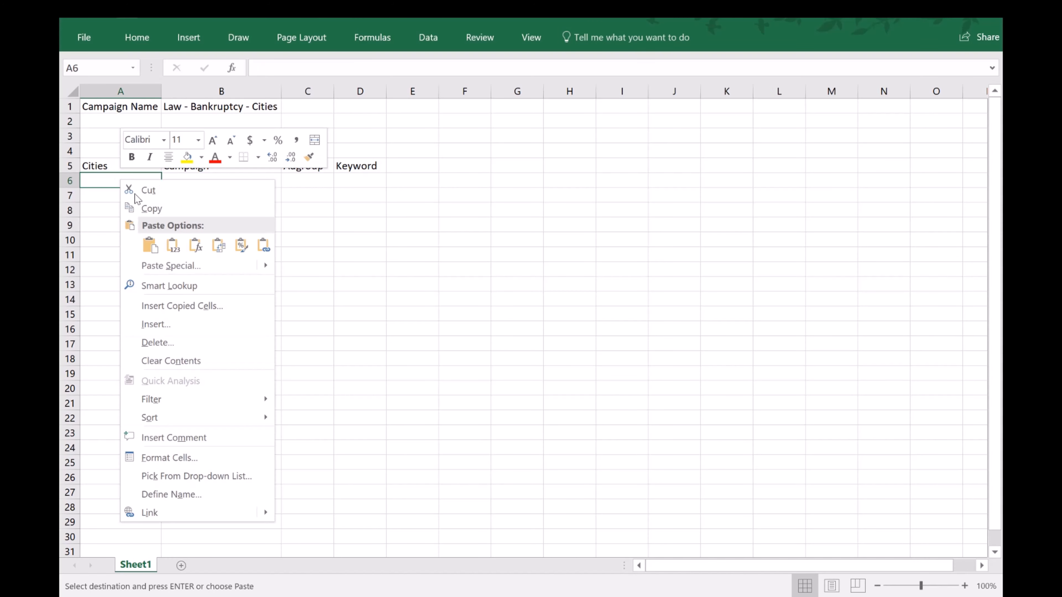
pyautogui.click(150, 246)
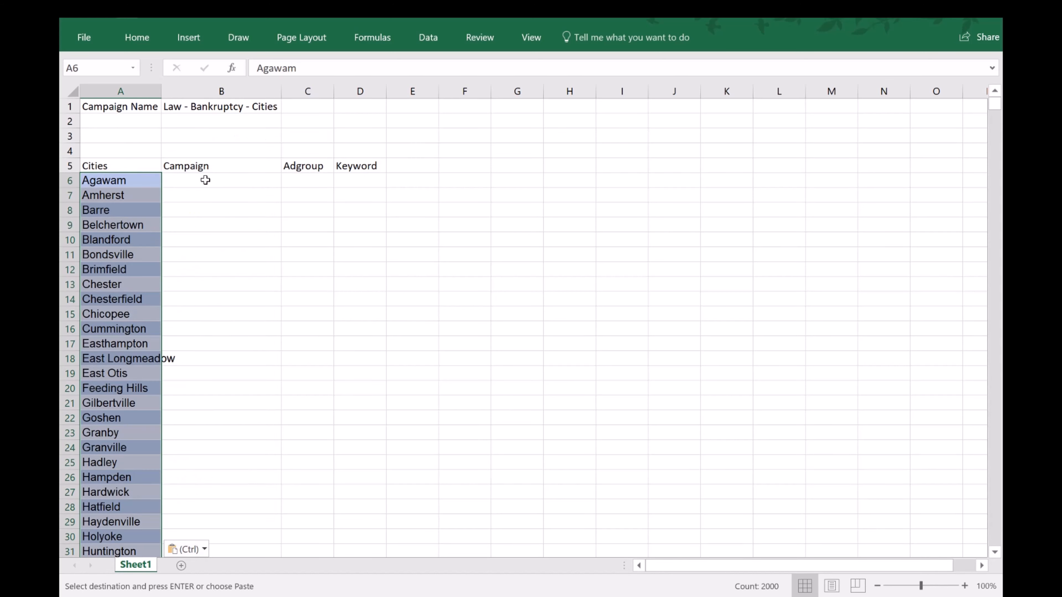
pyautogui.hotkey('ctrl', 'z')
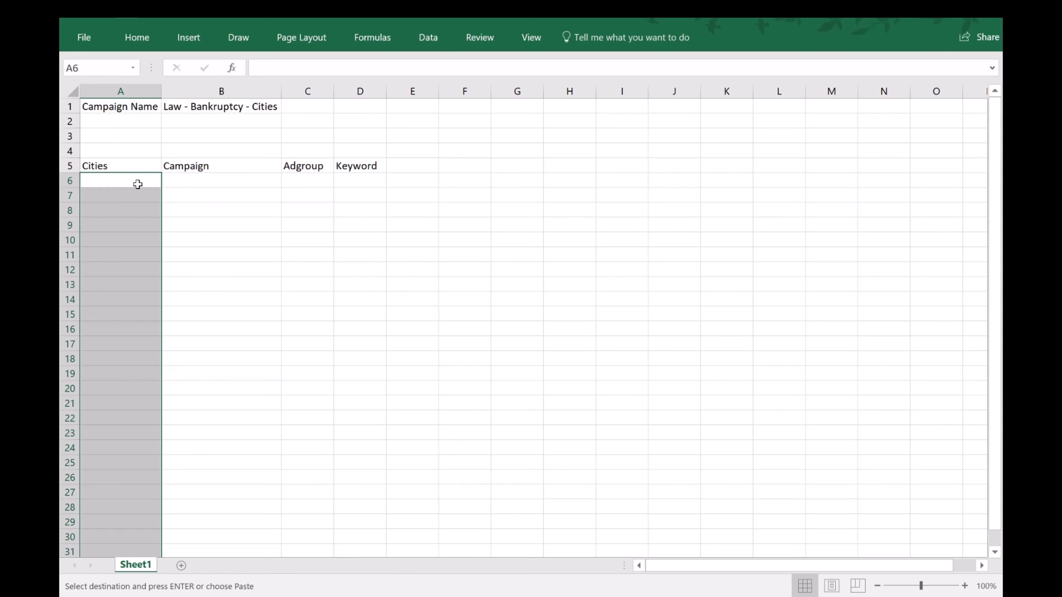
# Paste the copied cities as values only under the Cities heading, starting at A6.
pyautogui.rightClick(138, 181)
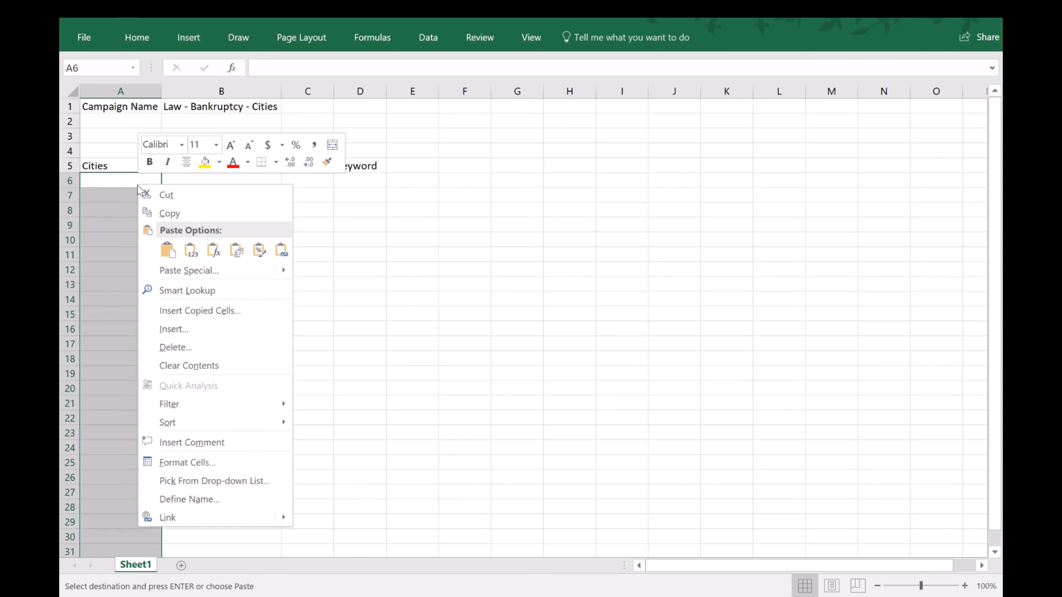
pyautogui.click(192, 251)
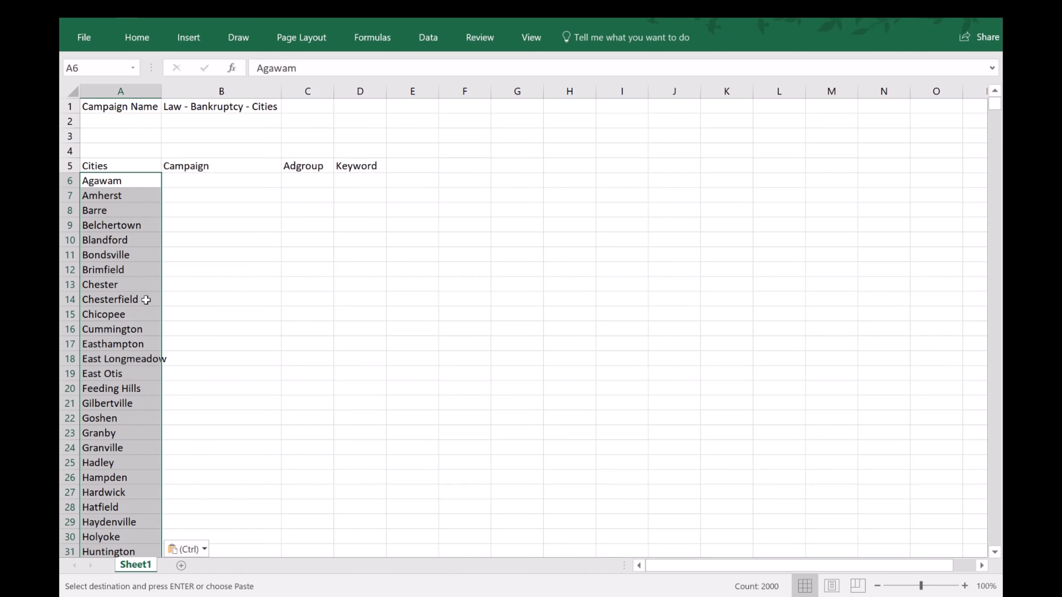
pyautogui.click(128, 166)
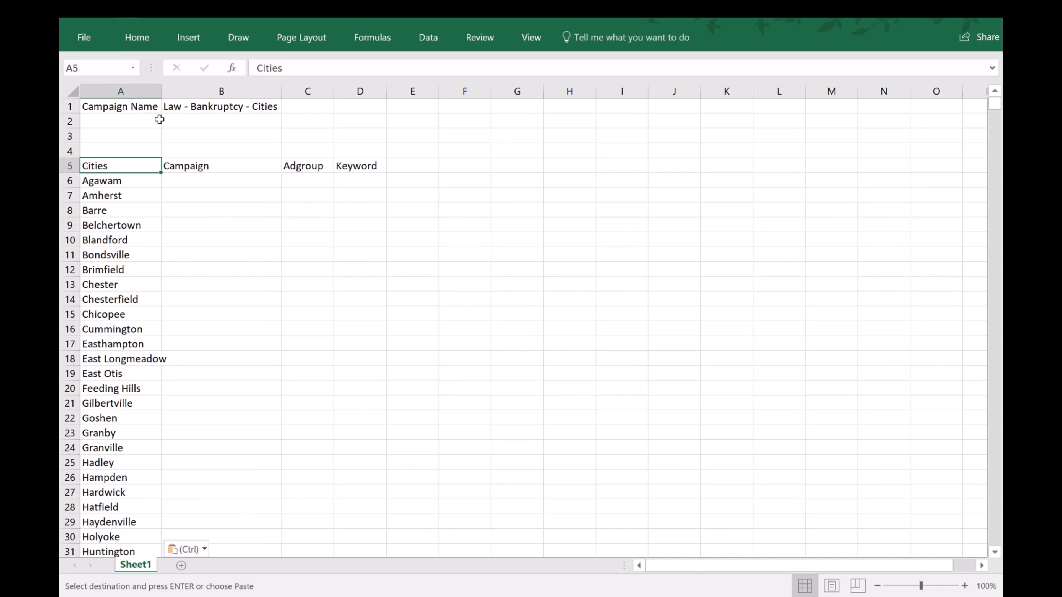
pyautogui.click(139, 239)
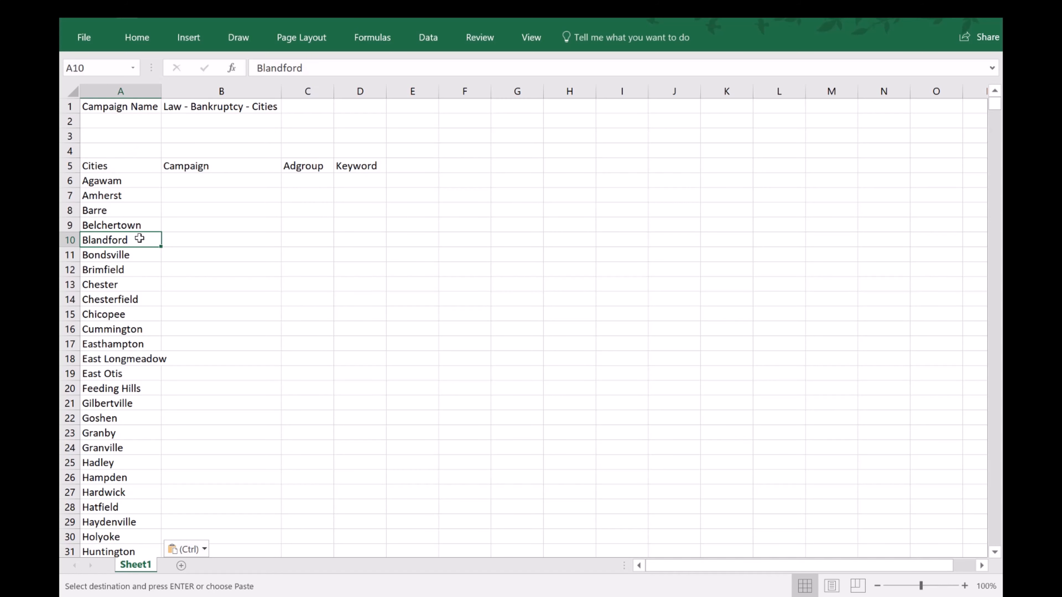
# Convert the Cities, Campaign, Adgroup and Keyword range A5:D2005 into a table with headers.
pyautogui.click(109, 166)
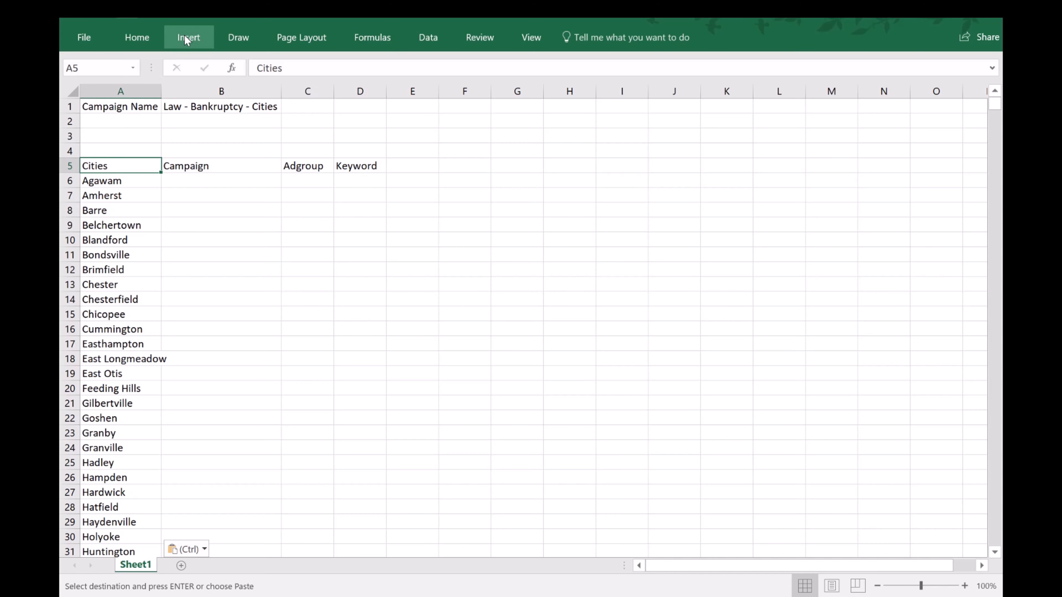
pyautogui.click(184, 37)
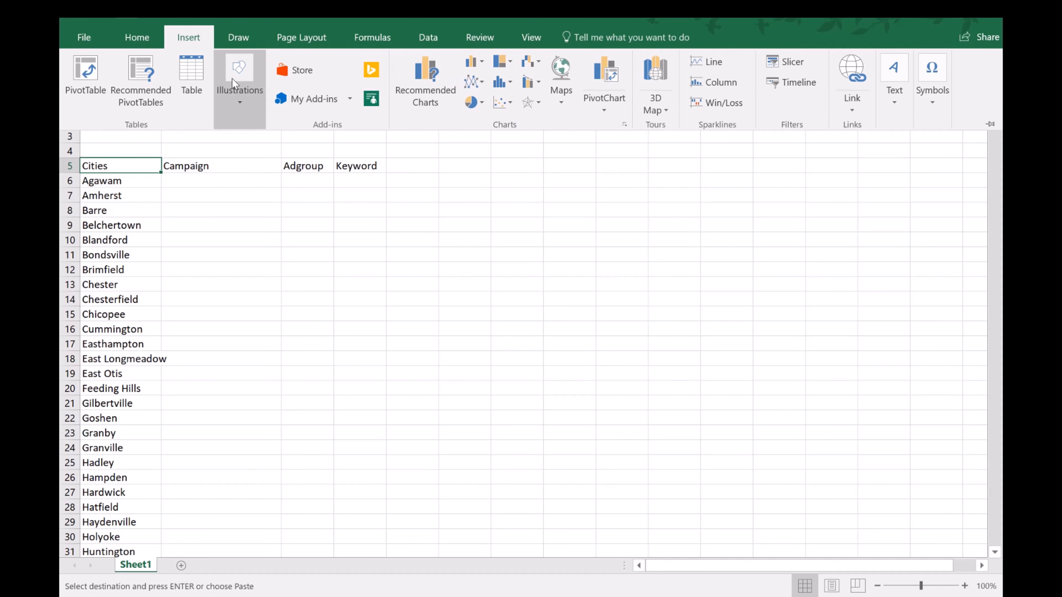
pyautogui.click(191, 75)
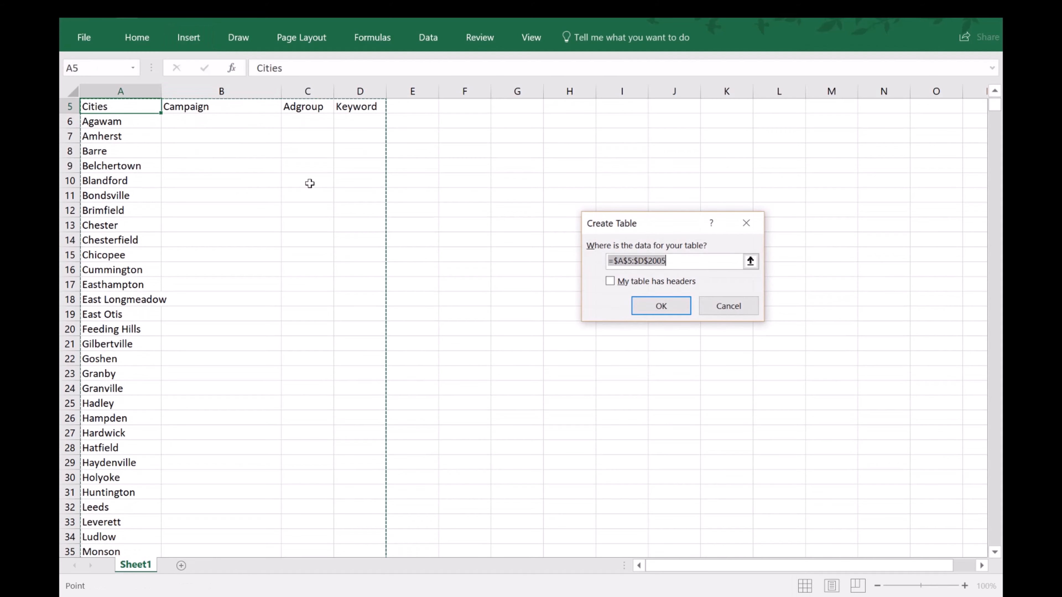
pyautogui.click(660, 284)
pyautogui.click(671, 309)
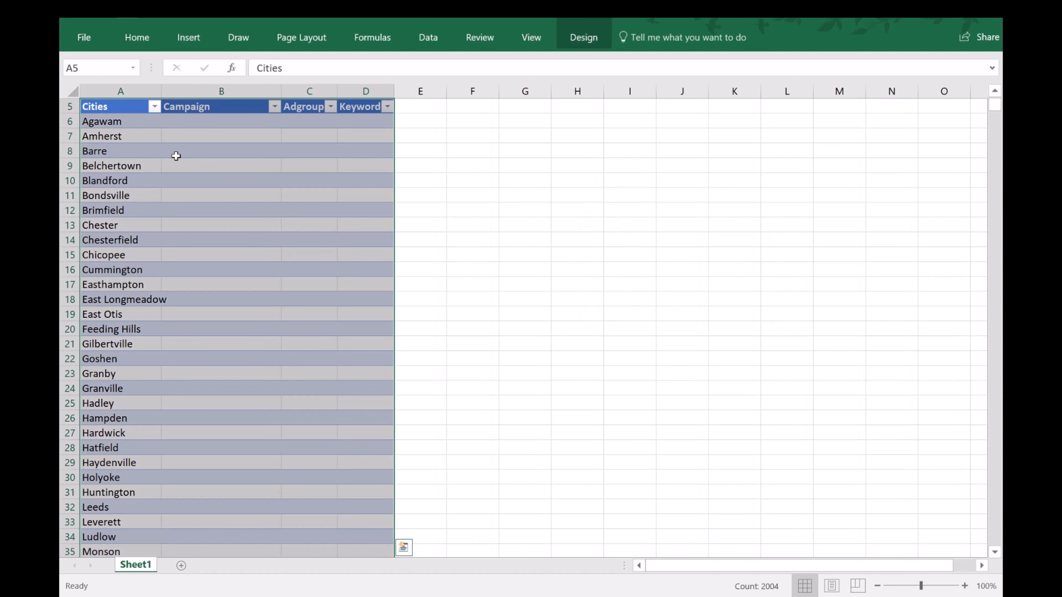
# Fill the Campaign column from B6 with the formula =B1 to reference the campaign name.
pyautogui.scroll(2, 252, 190)
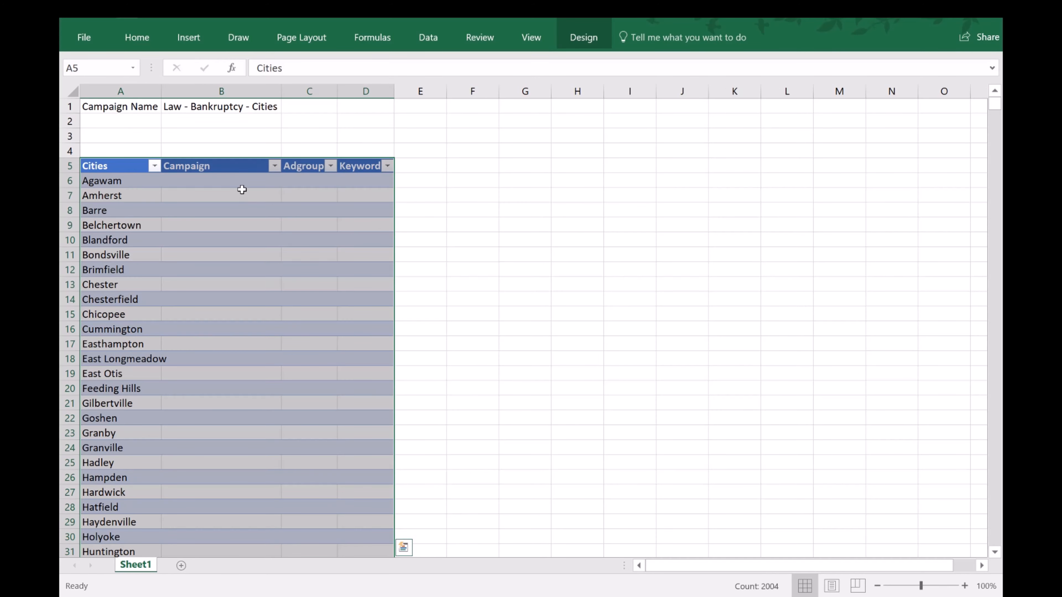
pyautogui.click(244, 192)
pyautogui.click(251, 178)
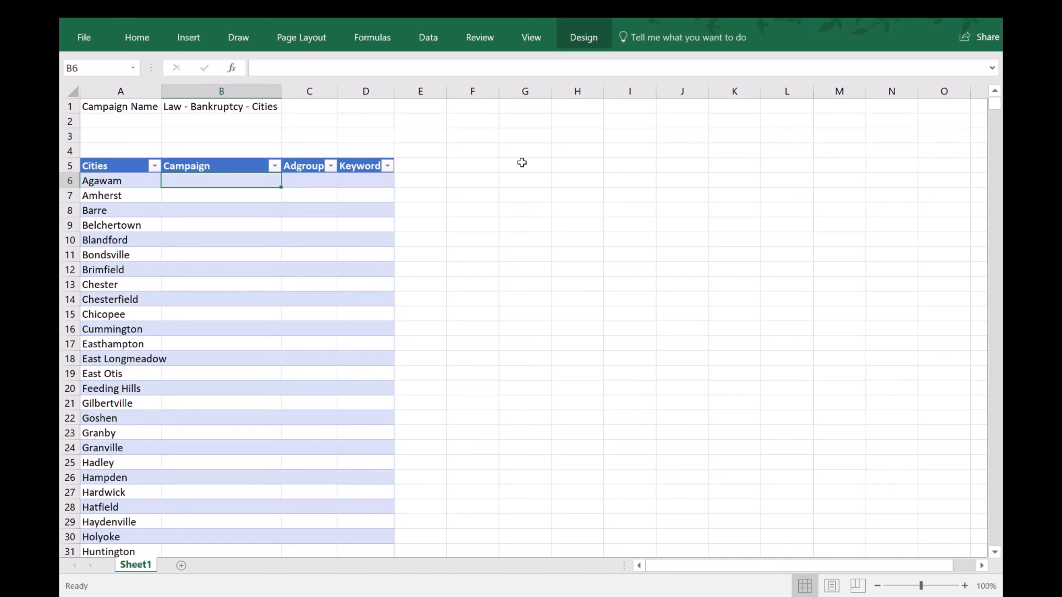
pyautogui.write('=')
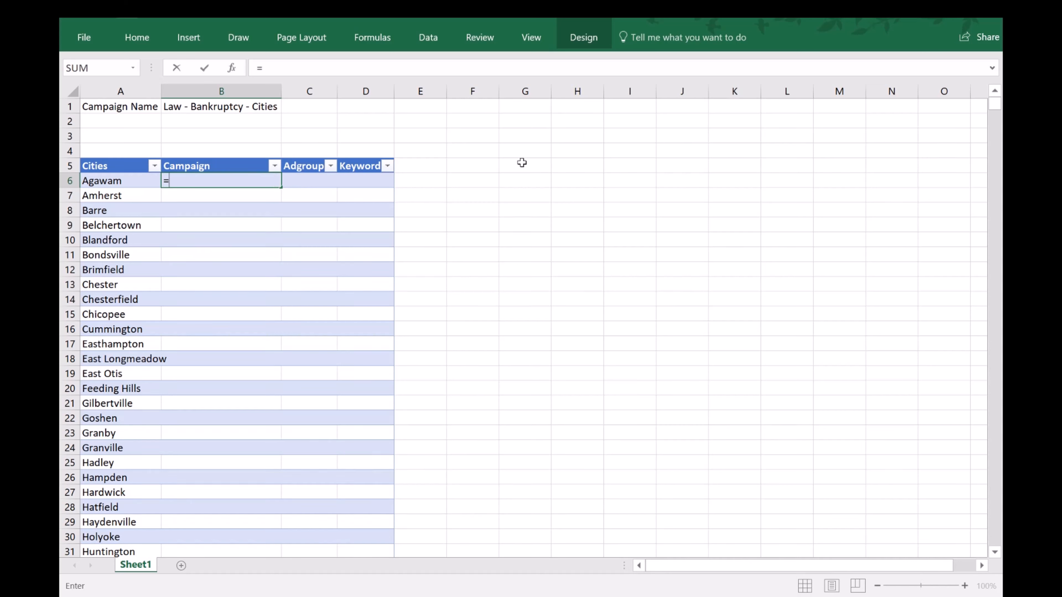
pyautogui.click(257, 105)
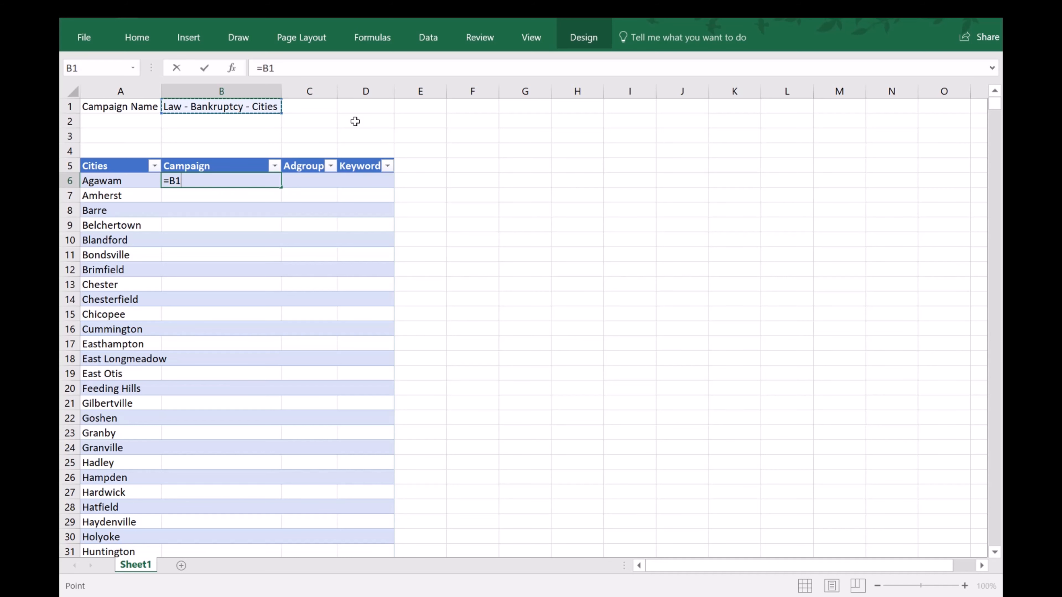
pyautogui.press('Return')
# Make the campaign name reference in B6 absolute by changing the formula to =$B$1.
pyautogui.click(251, 180)
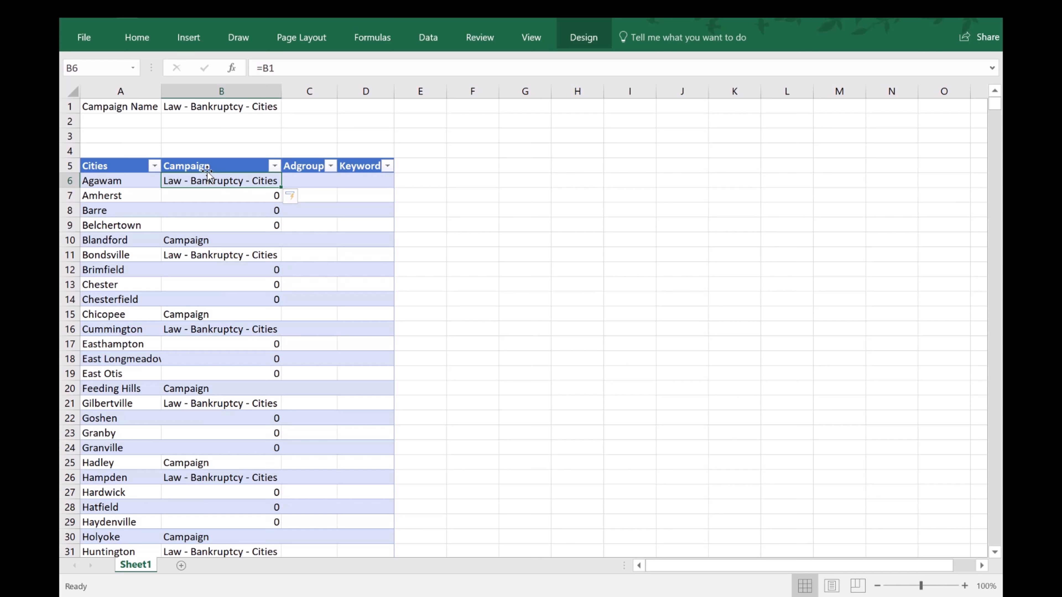
pyautogui.click(263, 68)
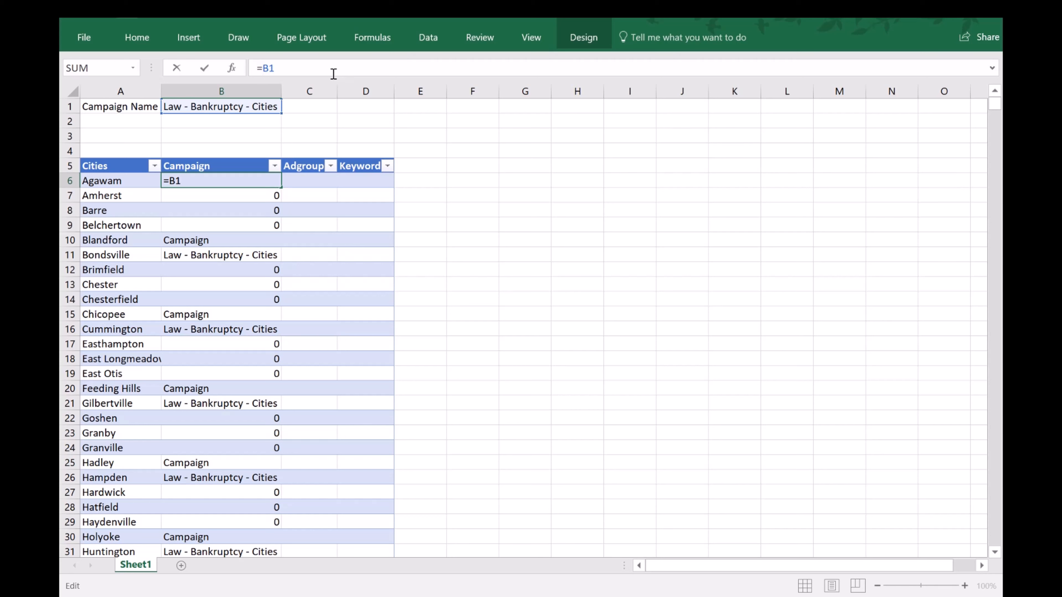
pyautogui.write('$B$')
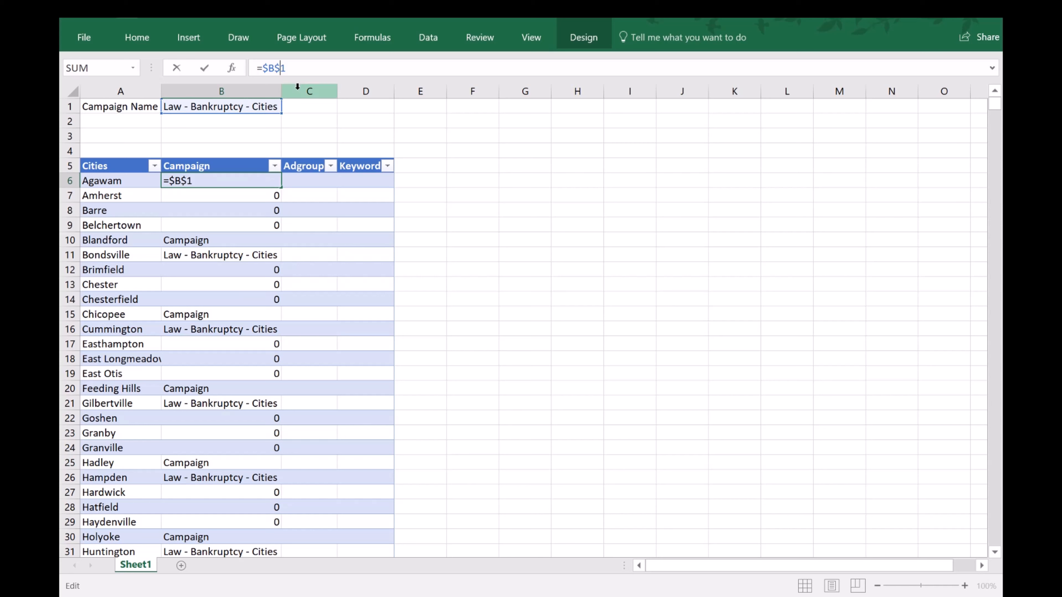
pyautogui.press('Return')
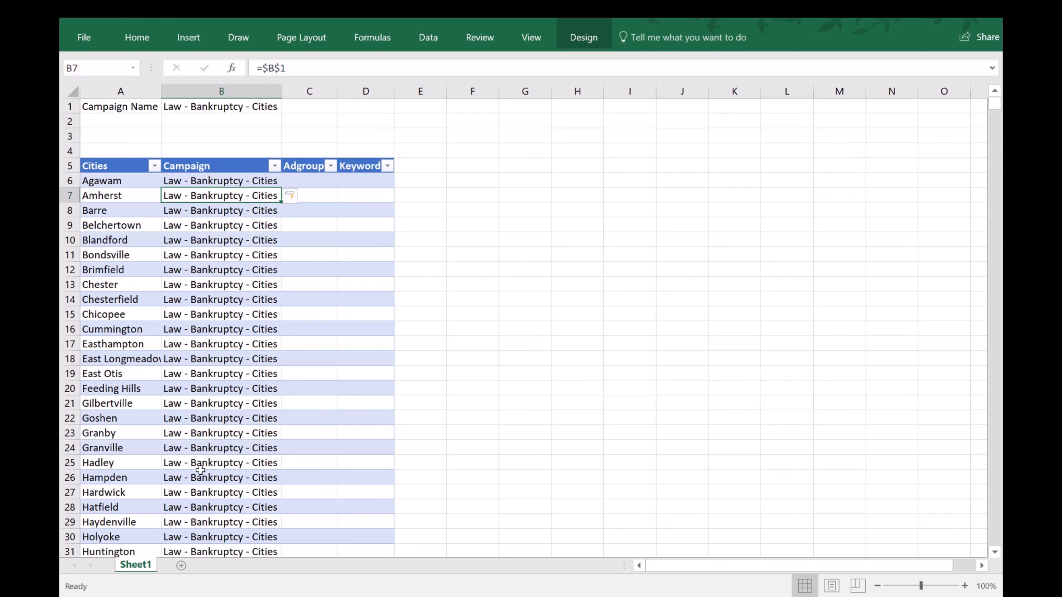
# Try filling the Adgroup column from C6 with the whole-row reference =Table1[@].
pyautogui.click(308, 181)
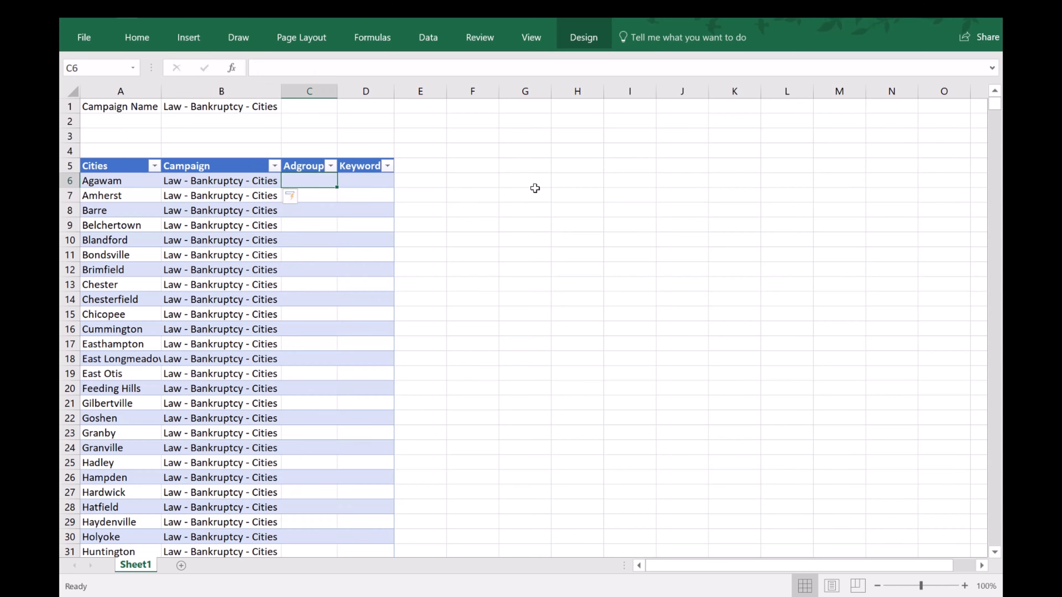
pyautogui.write('=')
pyautogui.moveTo(95, 181); pyautogui.dragTo(359, 184)
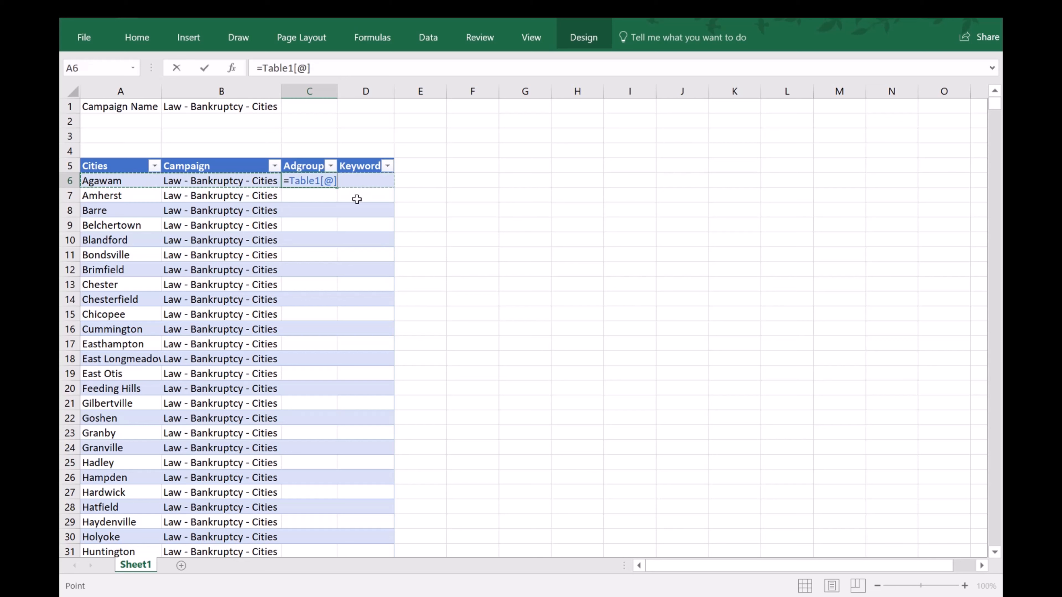
pyautogui.press('Return')
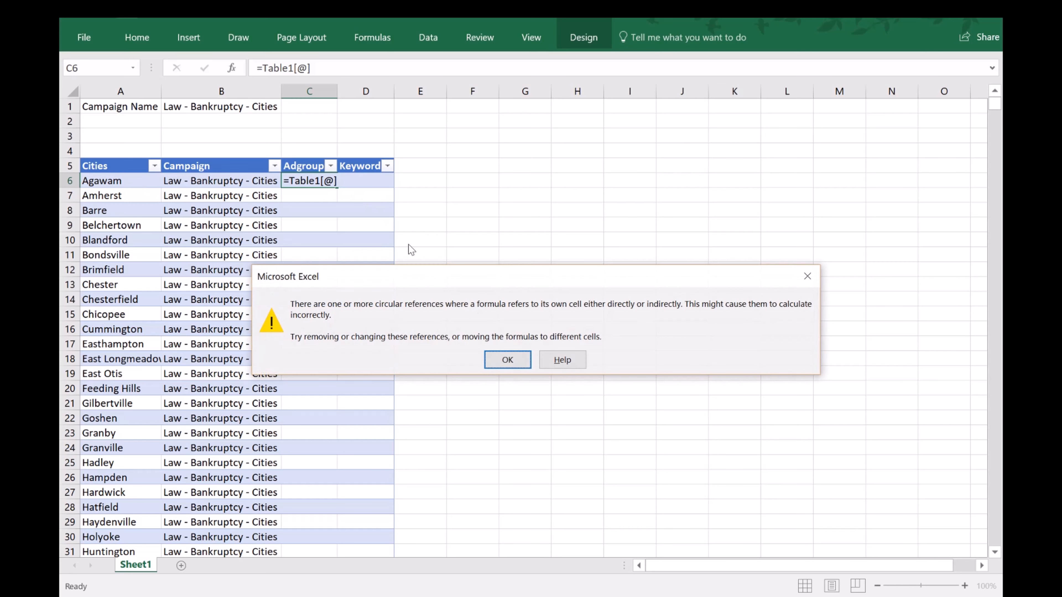
pyautogui.click(509, 363)
pyautogui.click(331, 177)
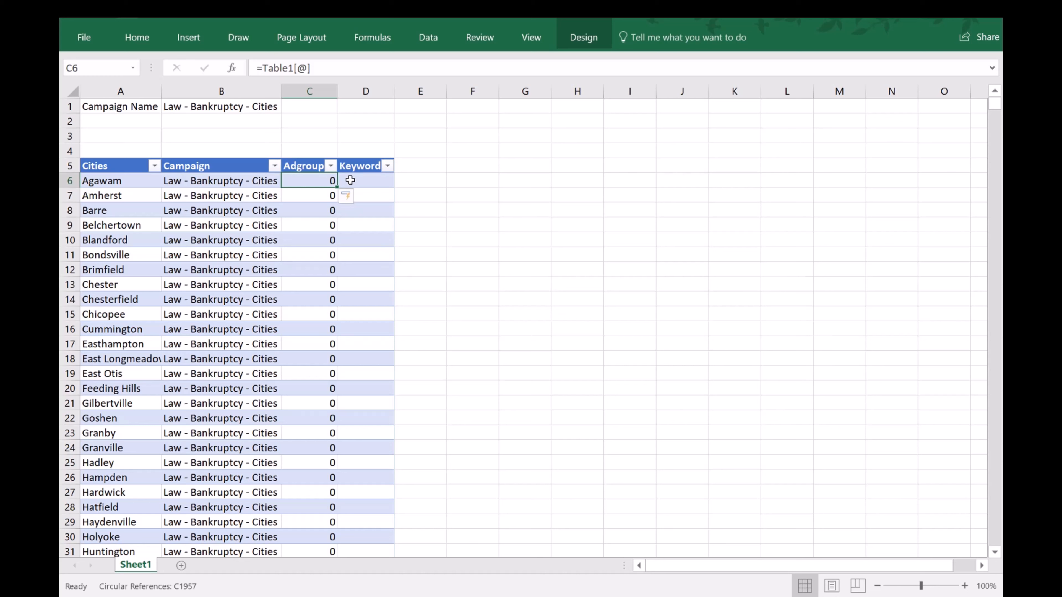
pyautogui.write('=')
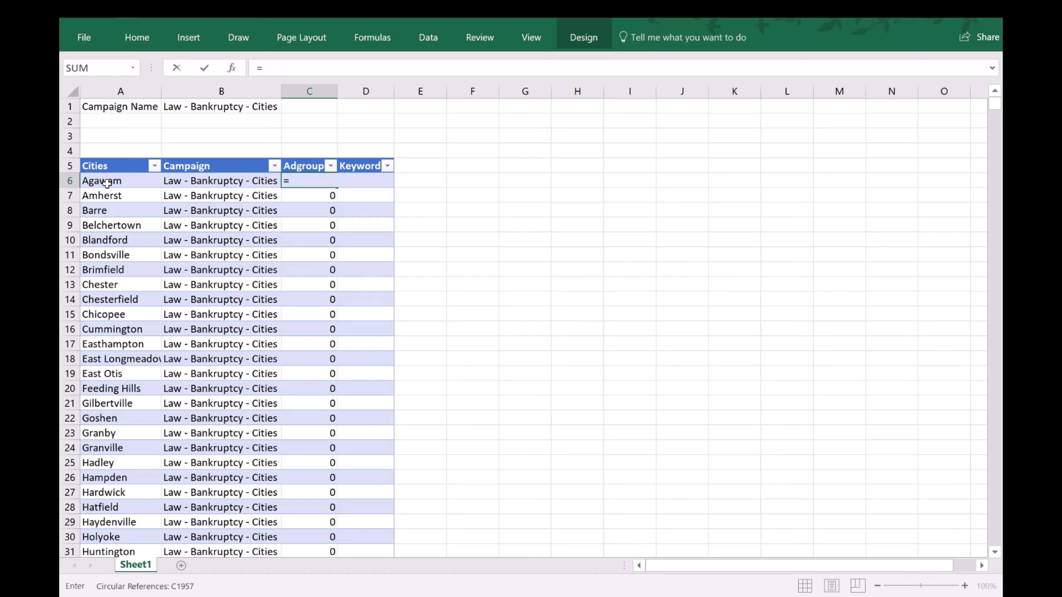
pyautogui.click(107, 183)
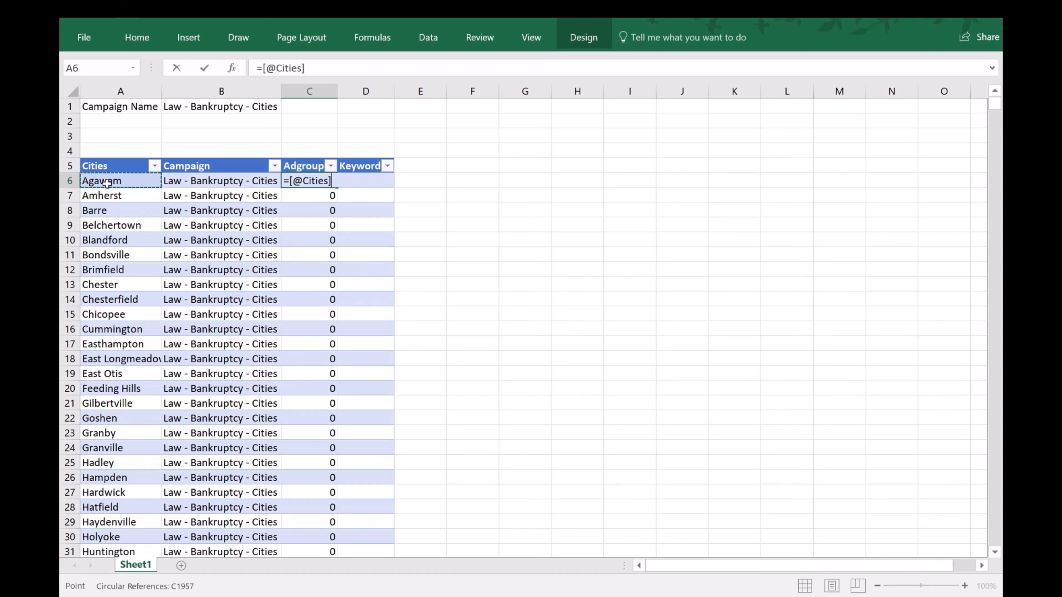
pyautogui.press('Return')
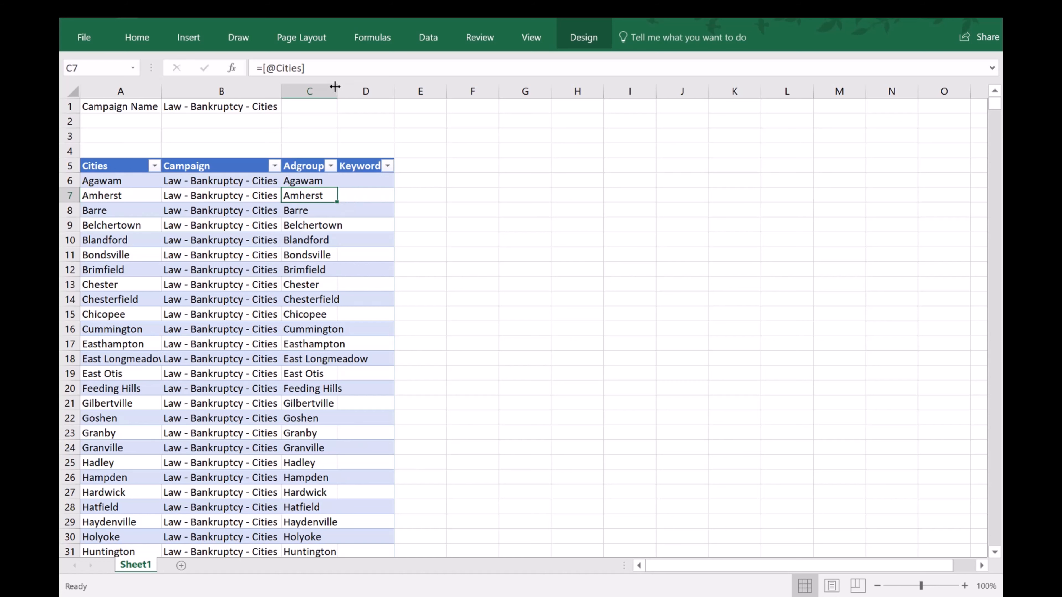
pyautogui.doubleClick(337, 86)
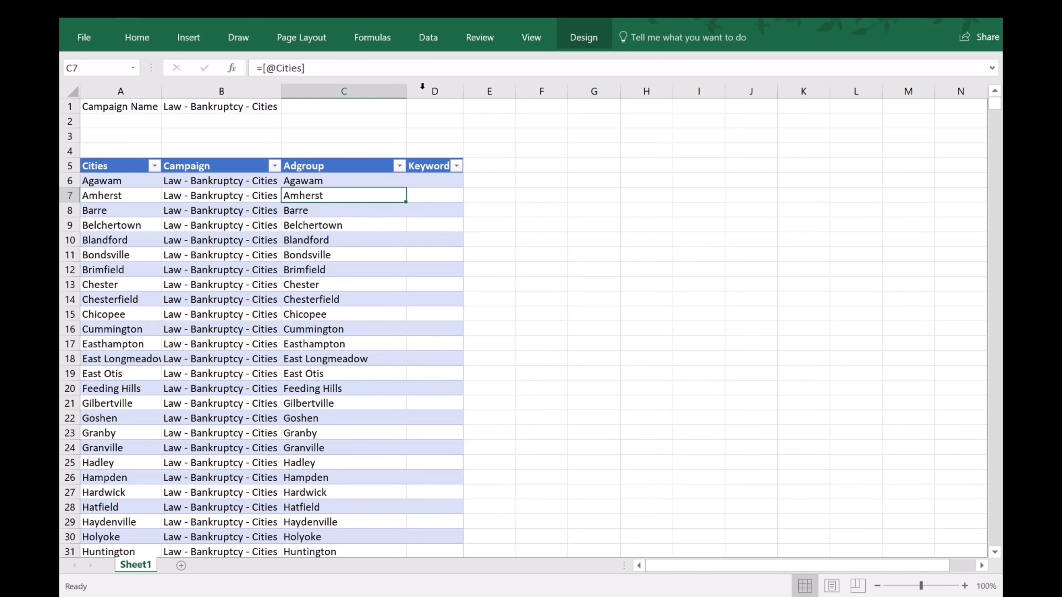
# Widen column D, then enter the label Keyword in D1 and Bankruptcy in D2.
pyautogui.click(431, 179)
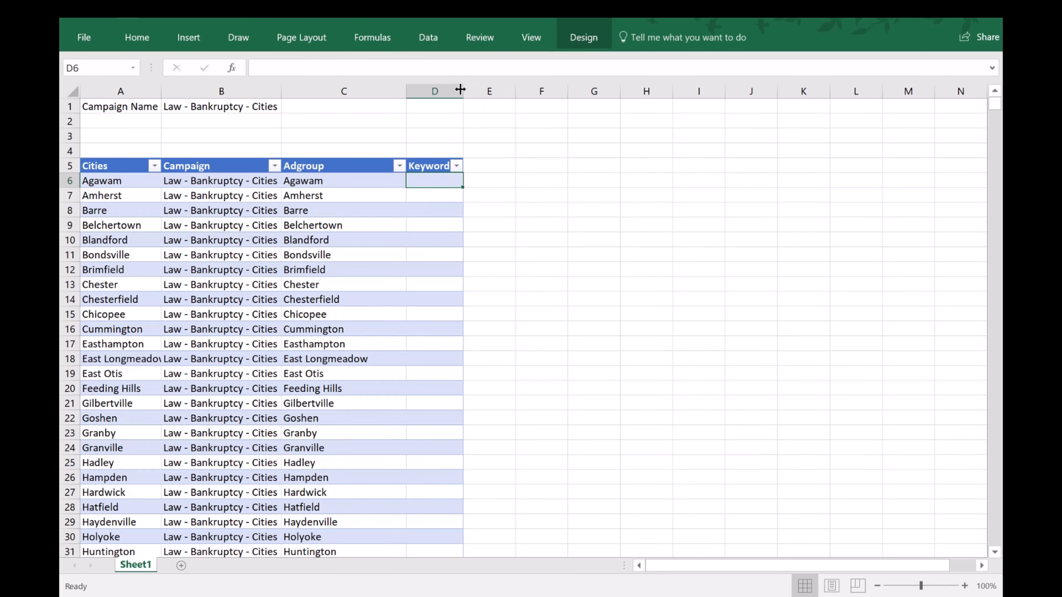
pyautogui.moveTo(464, 91); pyautogui.dragTo(535, 91)
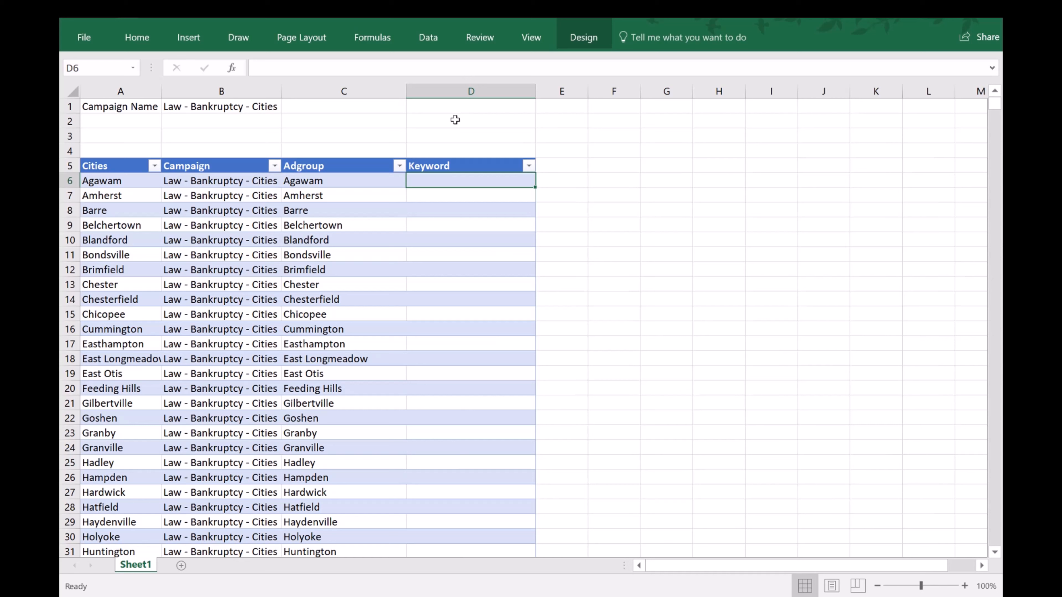
pyautogui.click(437, 125)
pyautogui.click(451, 107)
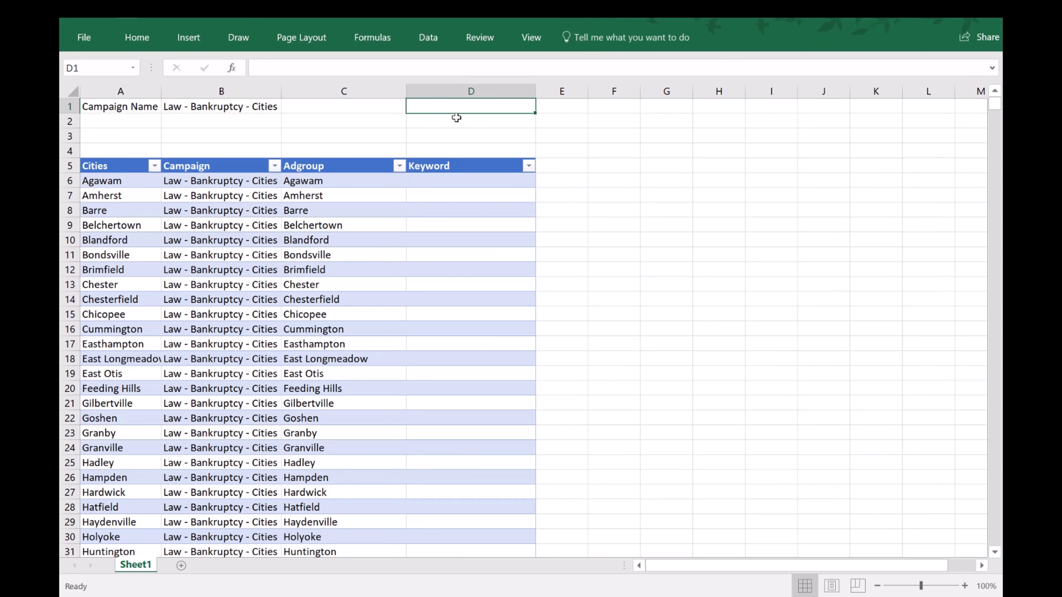
pyautogui.write('Keyword')
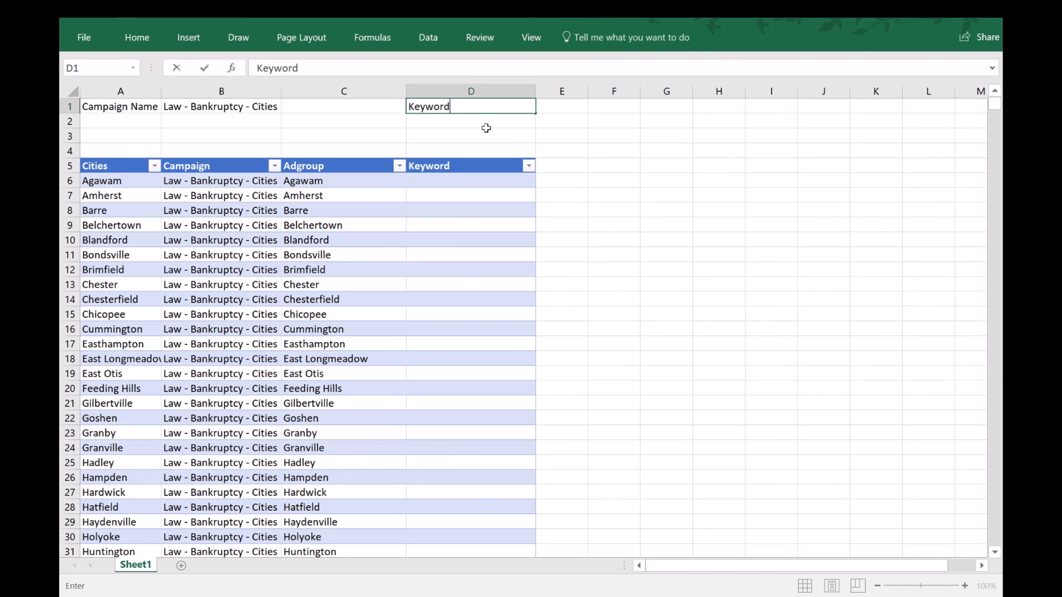
pyautogui.press('Return')
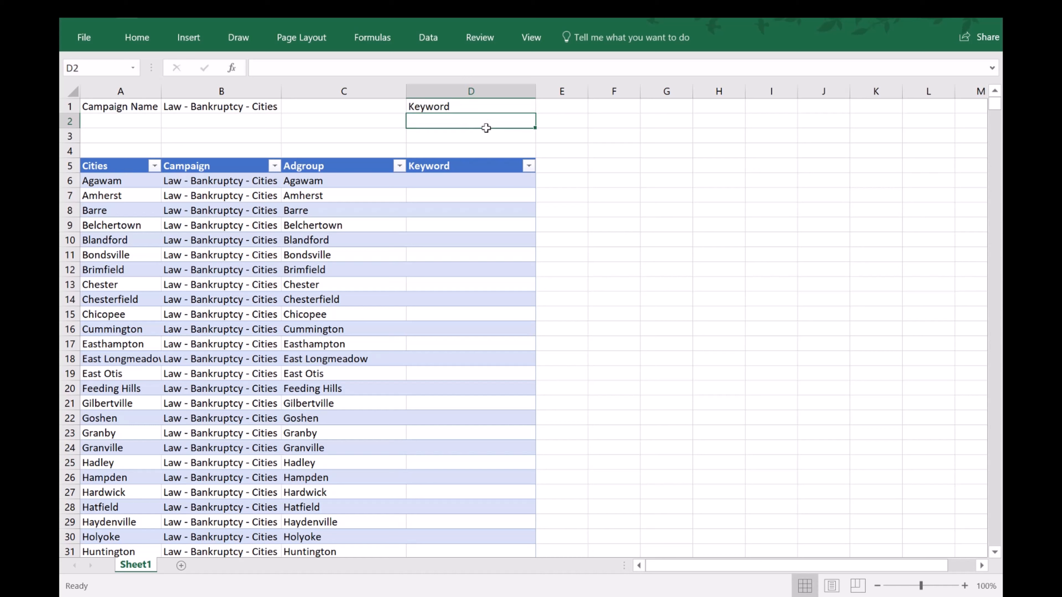
pyautogui.write('Bankruptcy')
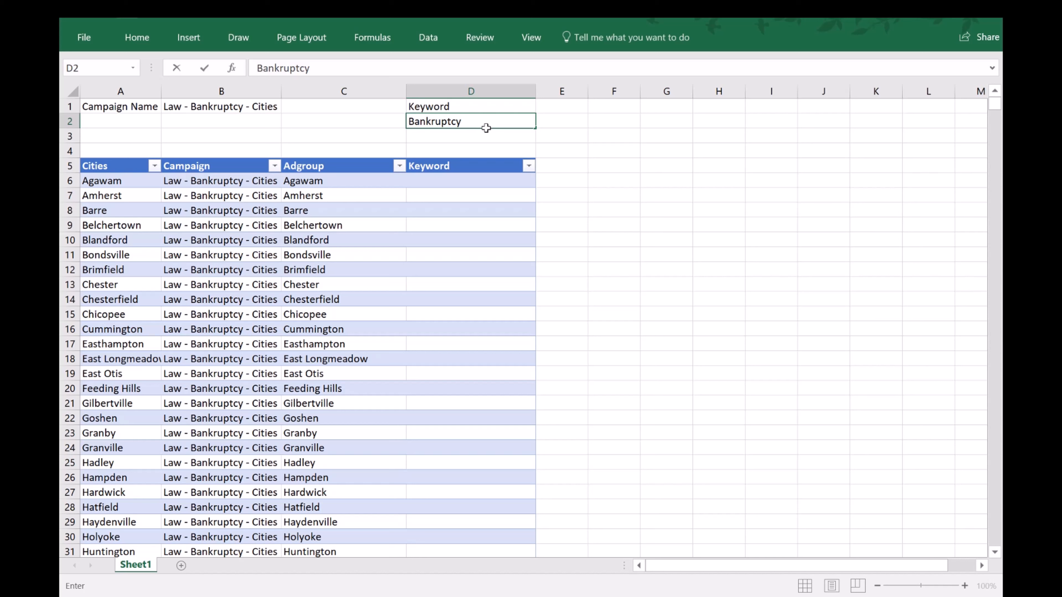
pyautogui.press('Return')
pyautogui.press('Return')
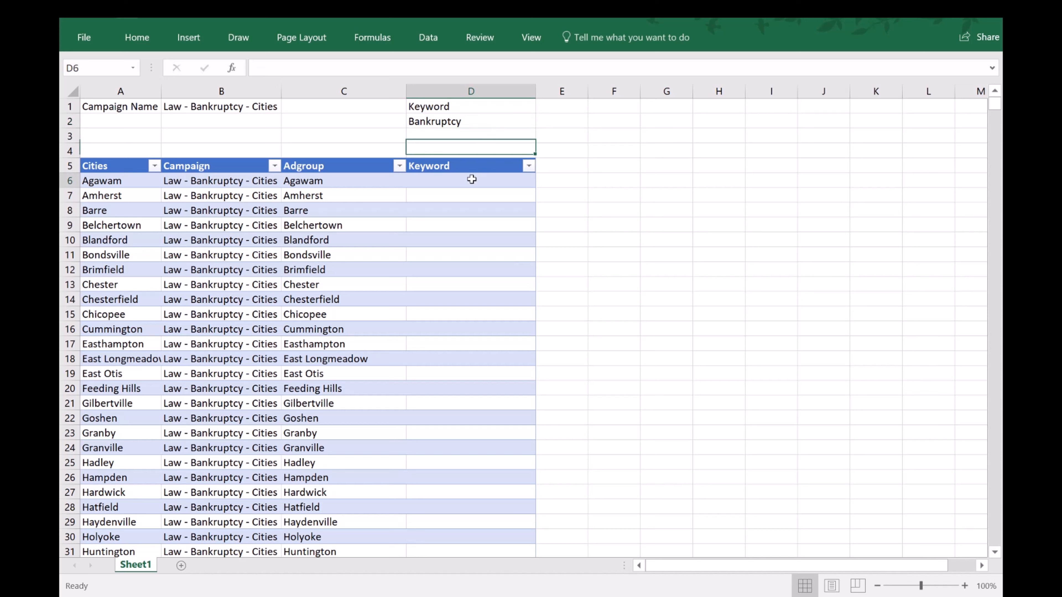
pyautogui.click(471, 180)
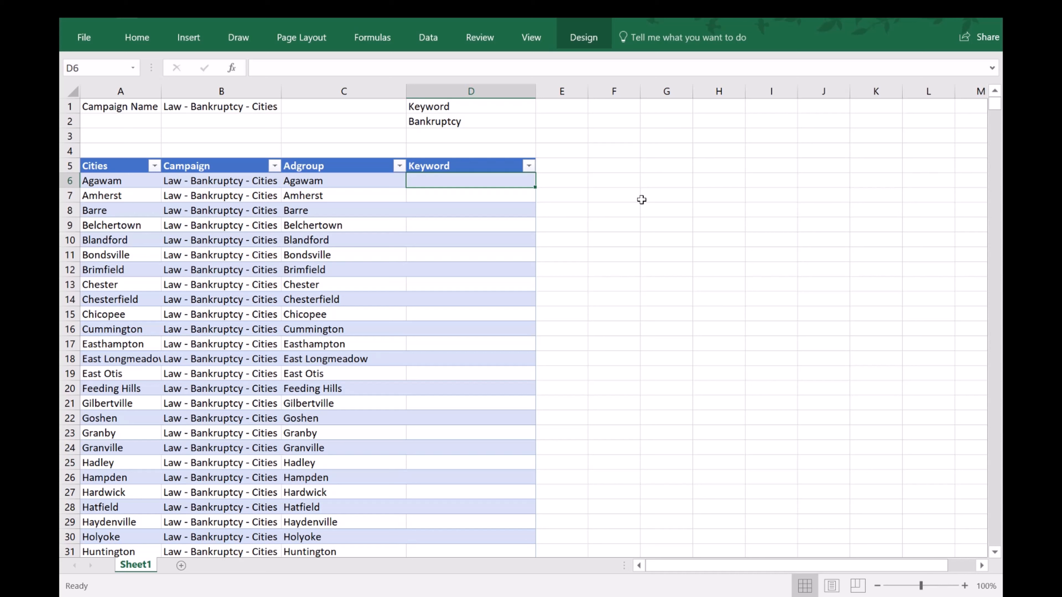
pyautogui.write('=')
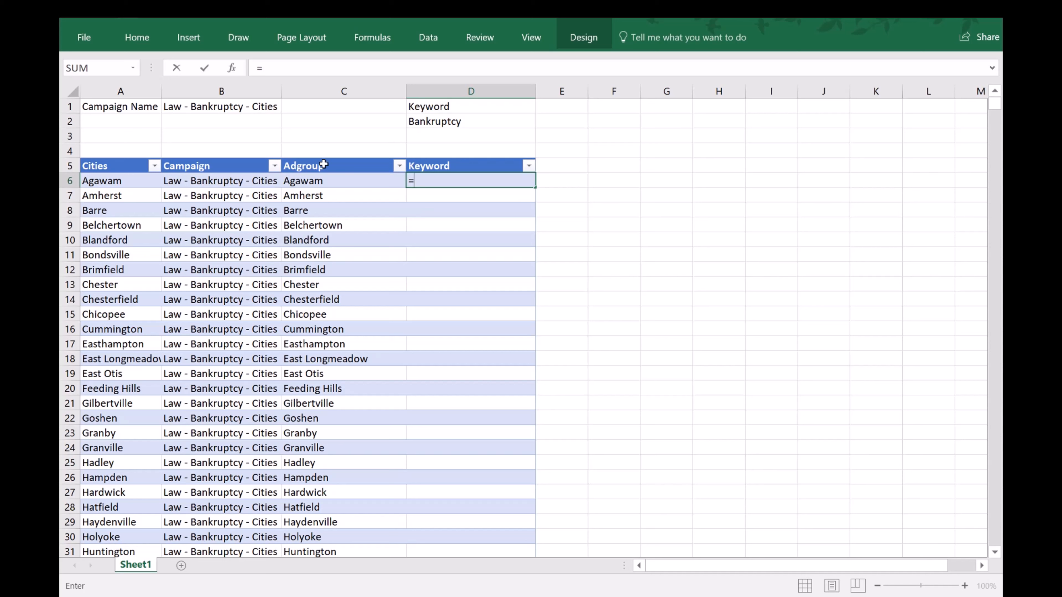
pyautogui.click(455, 121)
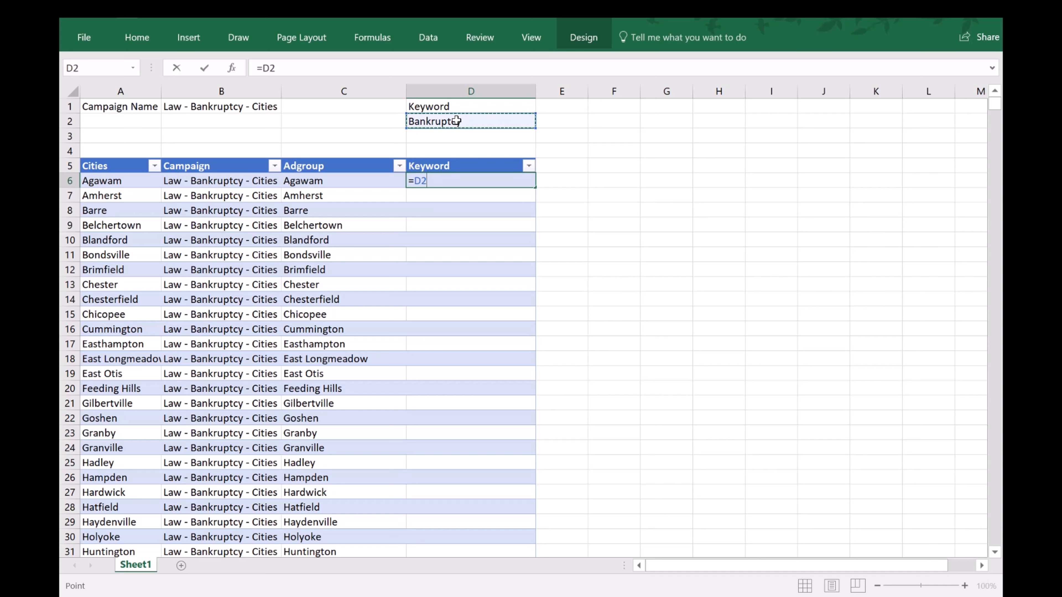
pyautogui.write('&')
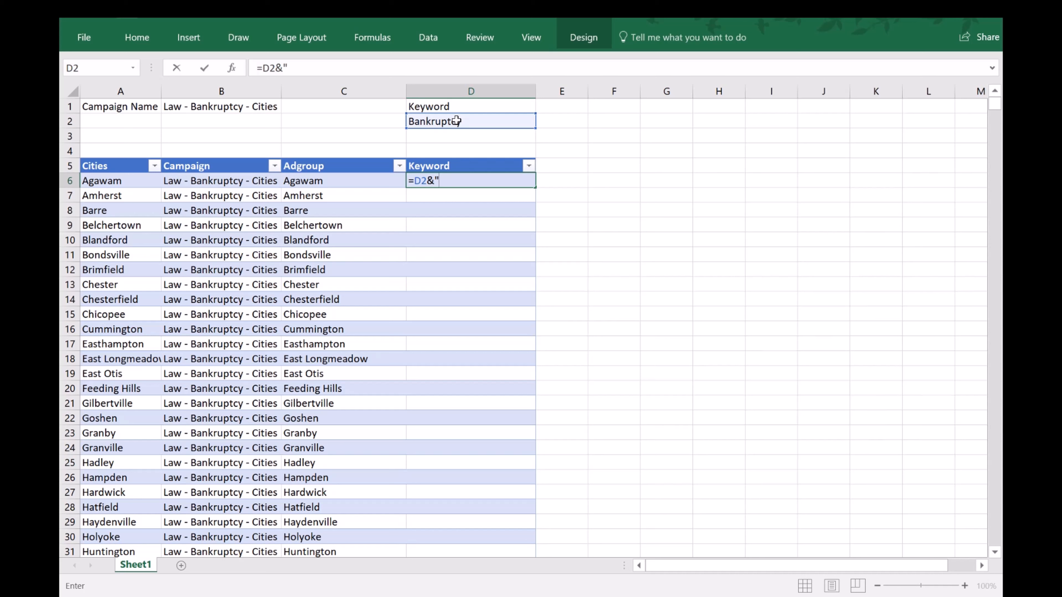
pyautogui.write('lawyers in "&')
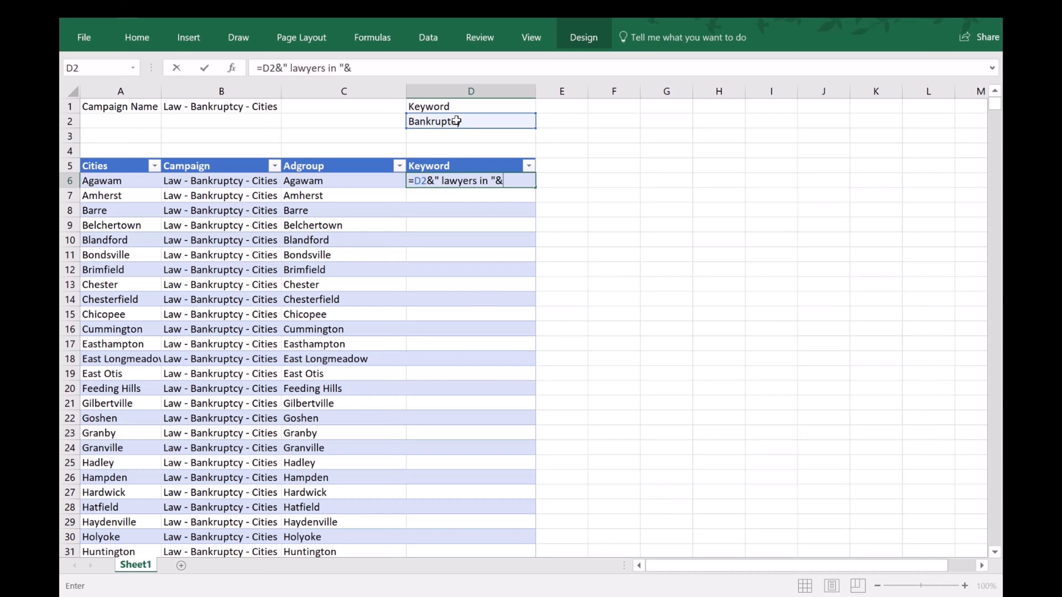
pyautogui.click(357, 182)
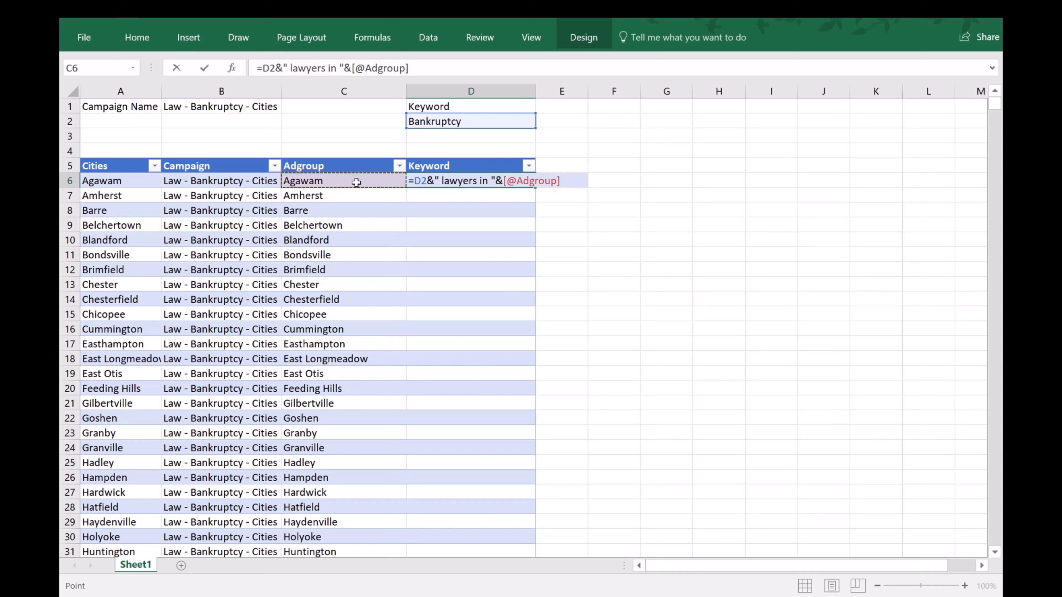
pyautogui.press('Return')
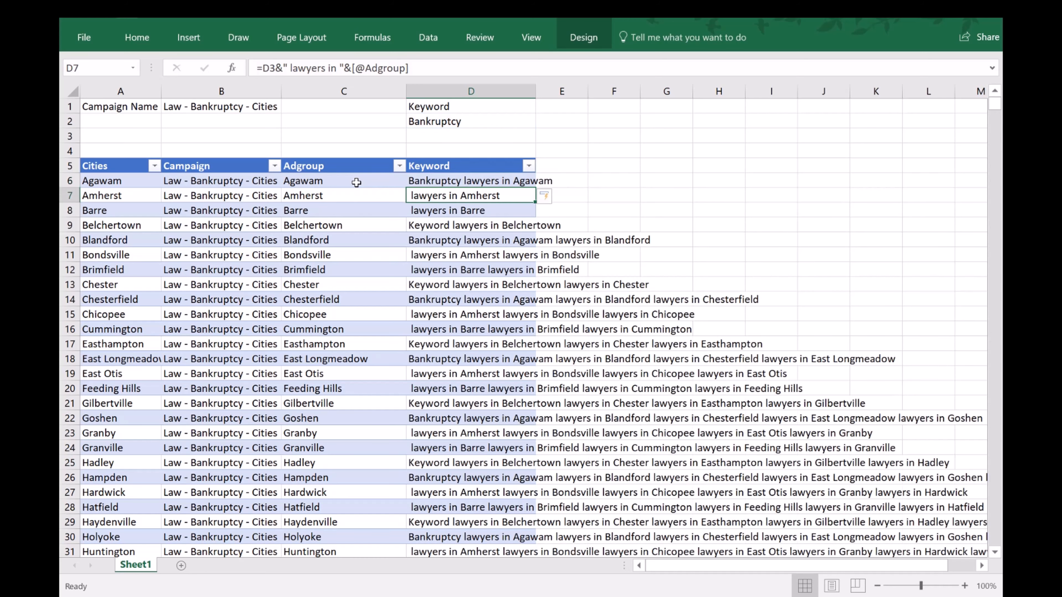
pyautogui.click(444, 182)
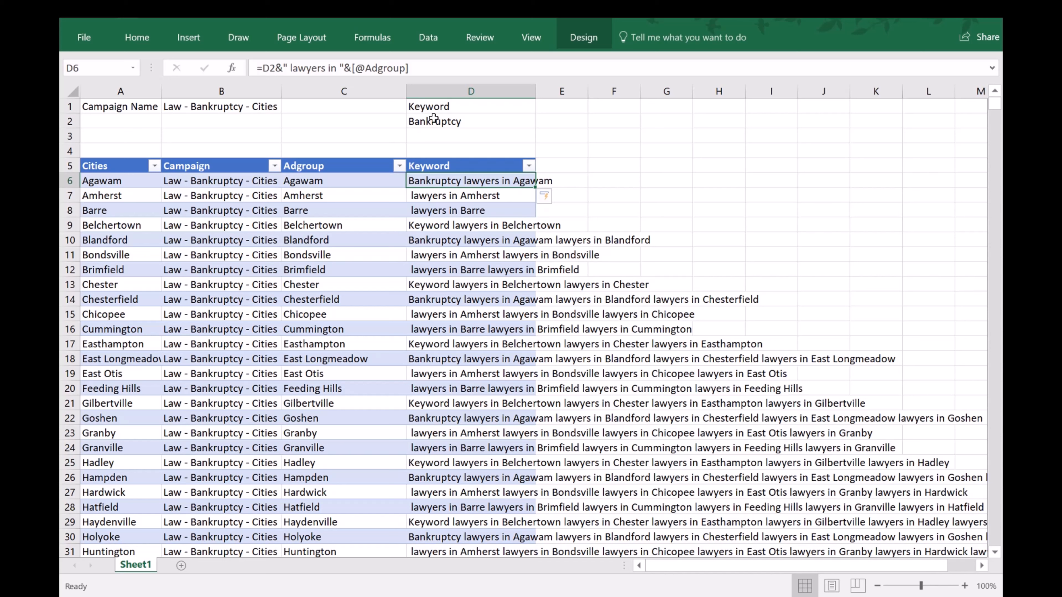
pyautogui.click(272, 68)
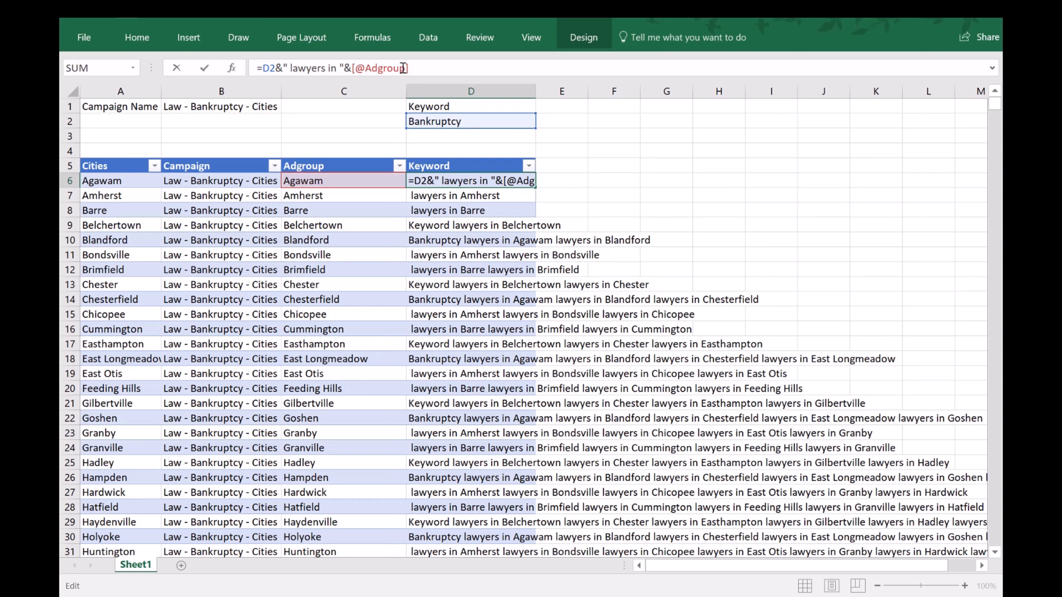
pyautogui.write('$')
pyautogui.press('Return')
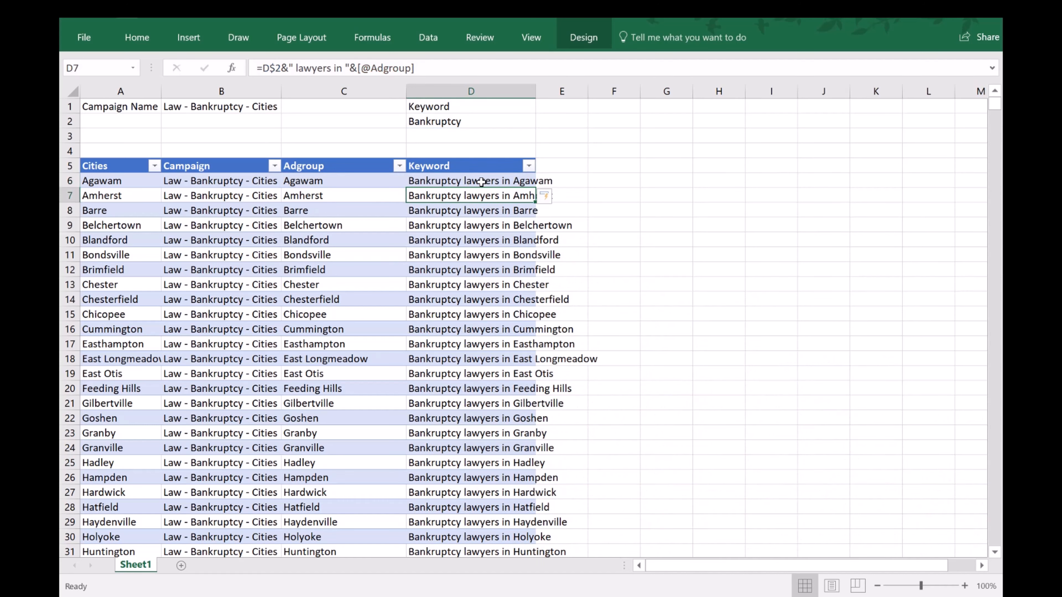
pyautogui.doubleClick(537, 88)
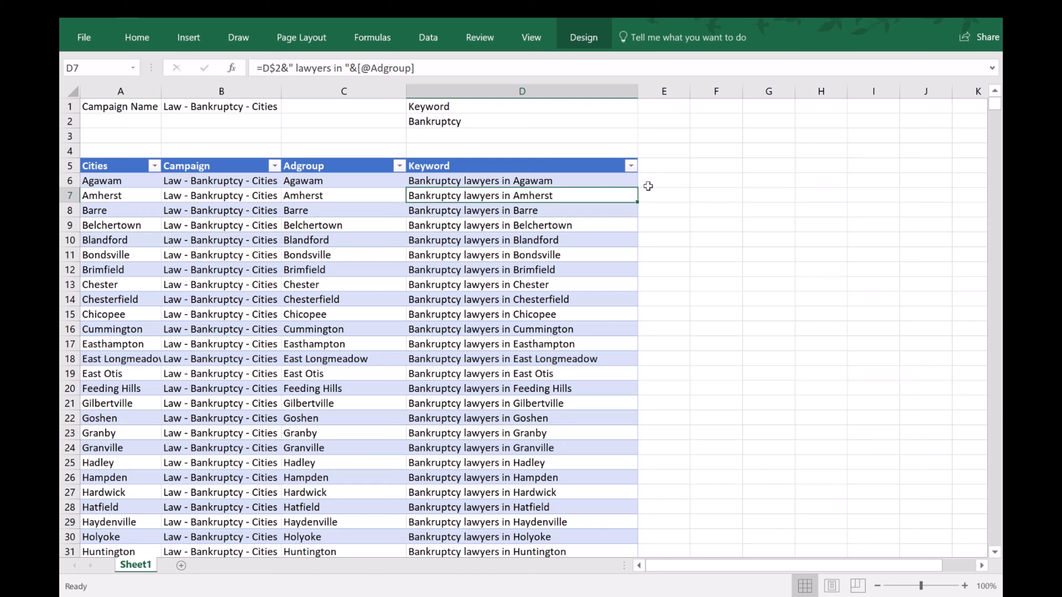
# Extend the table with second Campaign, Adgroup and Keyword column headers in E5 through G5.
pyautogui.click(679, 165)
pyautogui.write('Campaign')
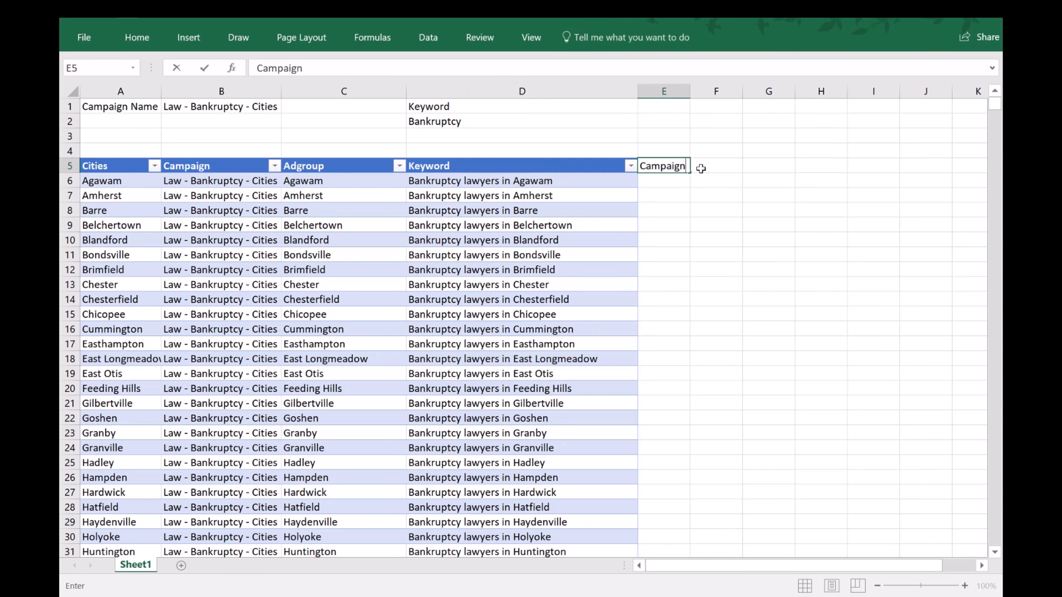
pyautogui.press('Tab')
pyautogui.write('Adgroup')
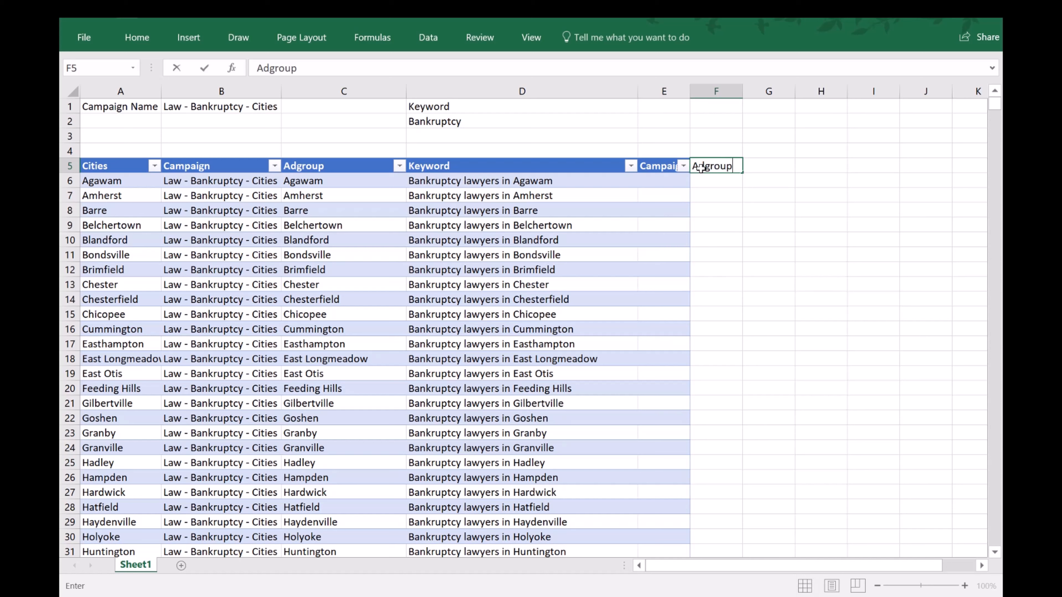
pyautogui.press('Tab')
pyautogui.write('KEyword')
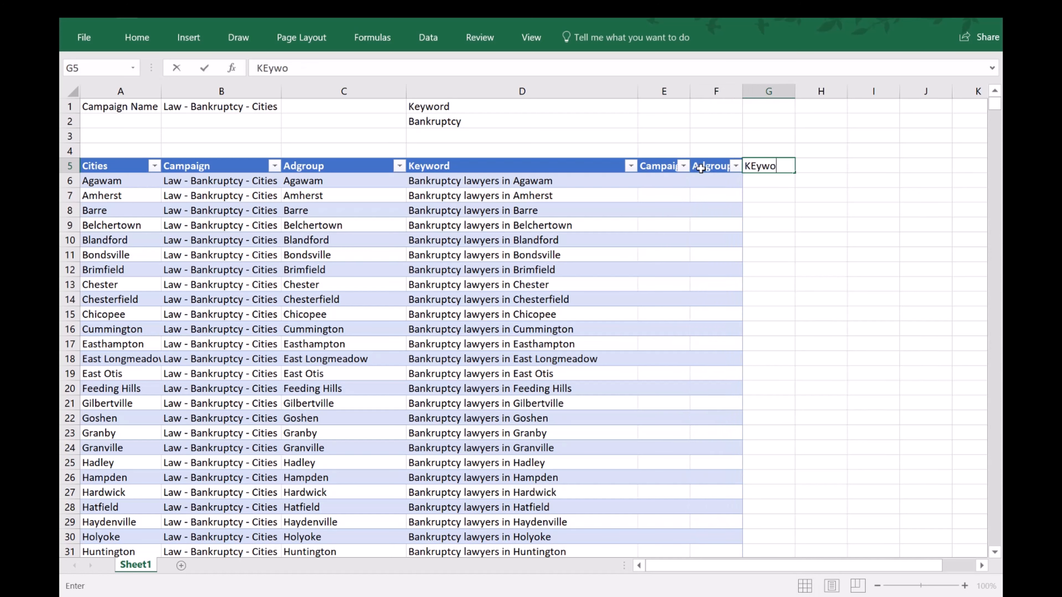
pyautogui.press('BackSpace')
pyautogui.press('BackSpace')
pyautogui.press('BackSpace')
pyautogui.press('BackSpace')
pyautogui.press('BackSpace')
pyautogui.press('BackSpace')
pyautogui.write('eyword')
pyautogui.press('Return')
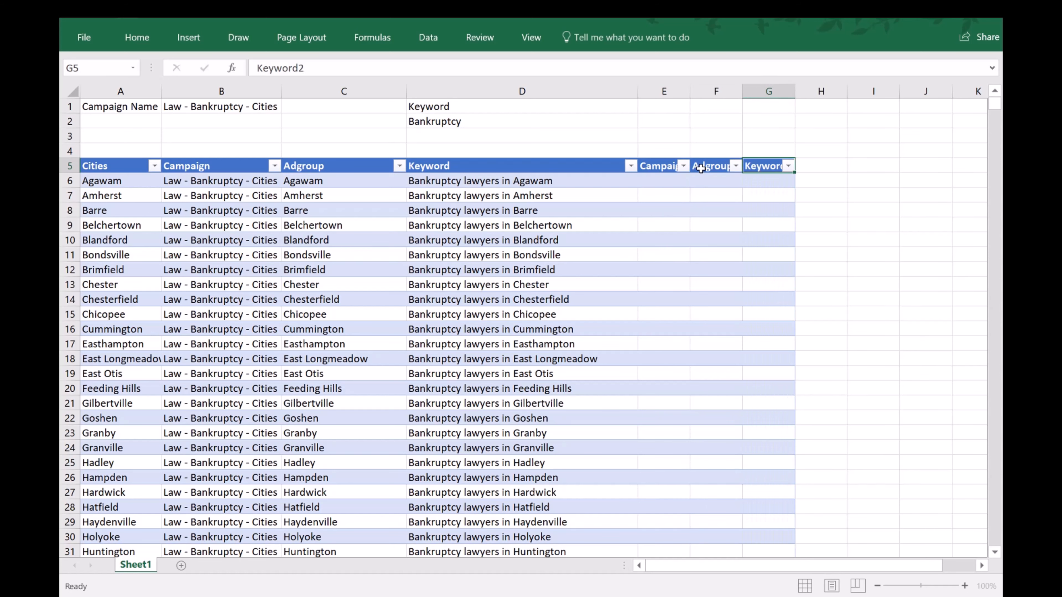
# Copy the campaign formula from B6 into E6 to fill the second Campaign column, and fit column E to its contents.
pyautogui.write('=')
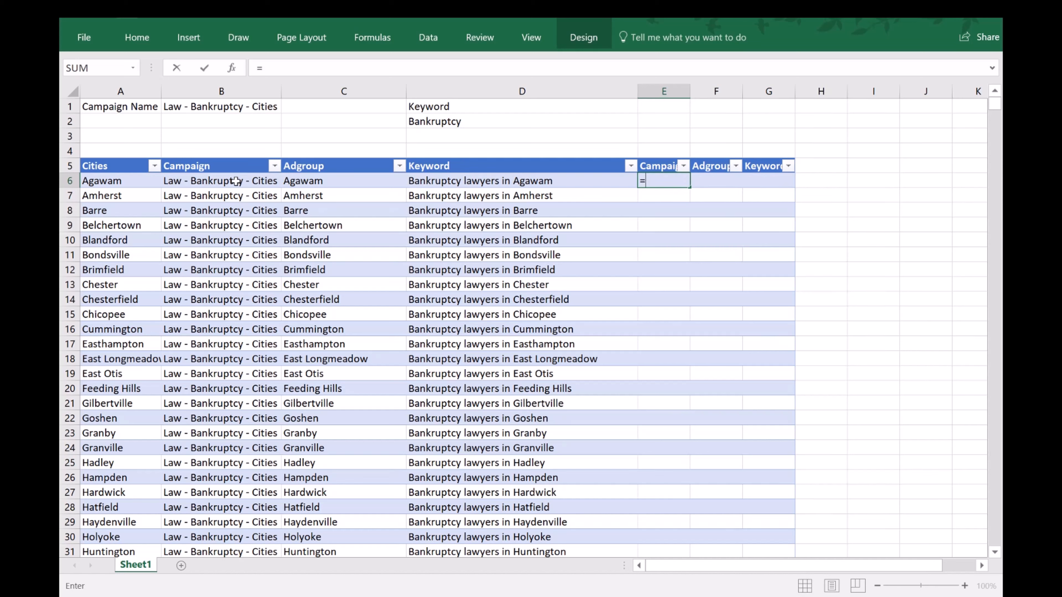
pyautogui.press('Escape')
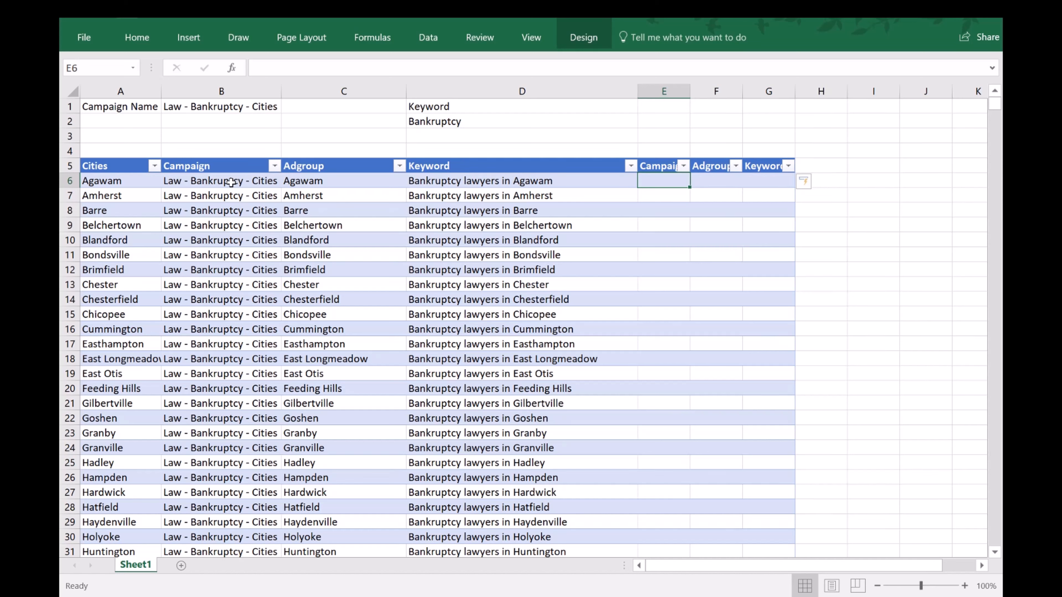
pyautogui.click(229, 181)
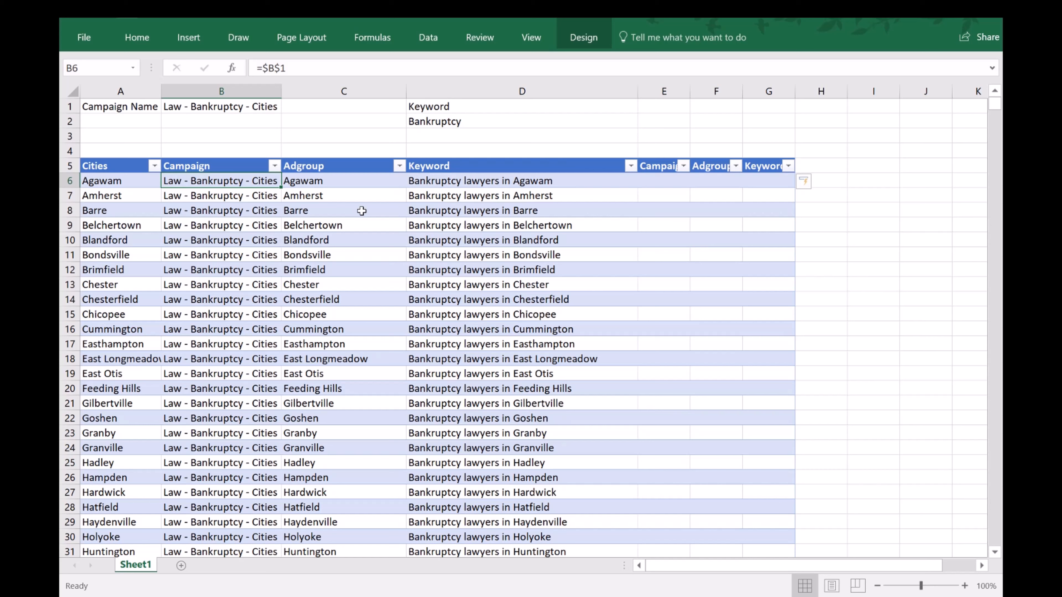
pyautogui.rightClick(214, 180)
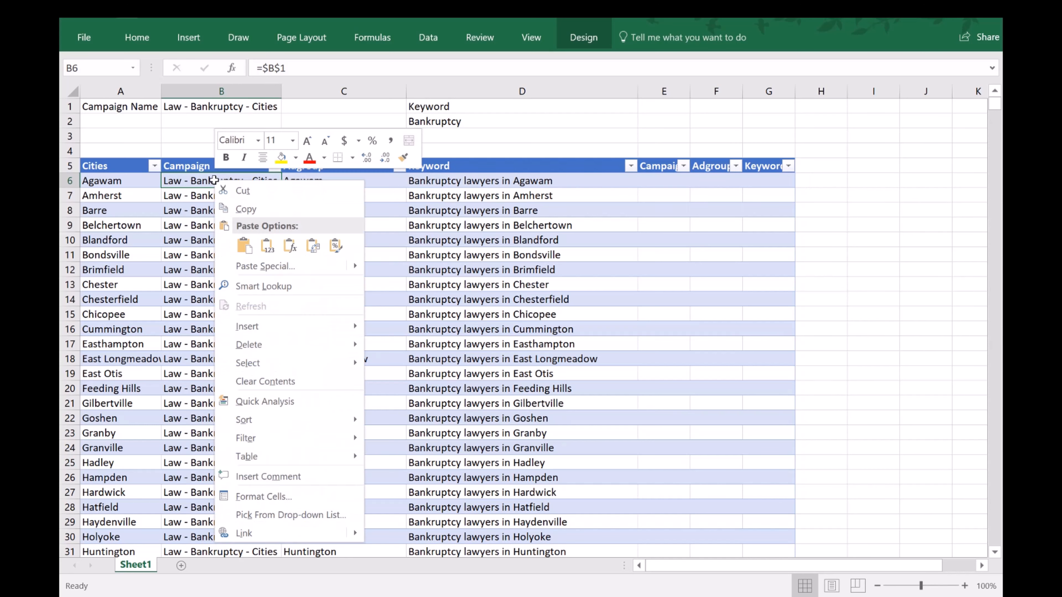
pyautogui.click(246, 208)
pyautogui.click(662, 184)
pyautogui.rightClick(662, 184)
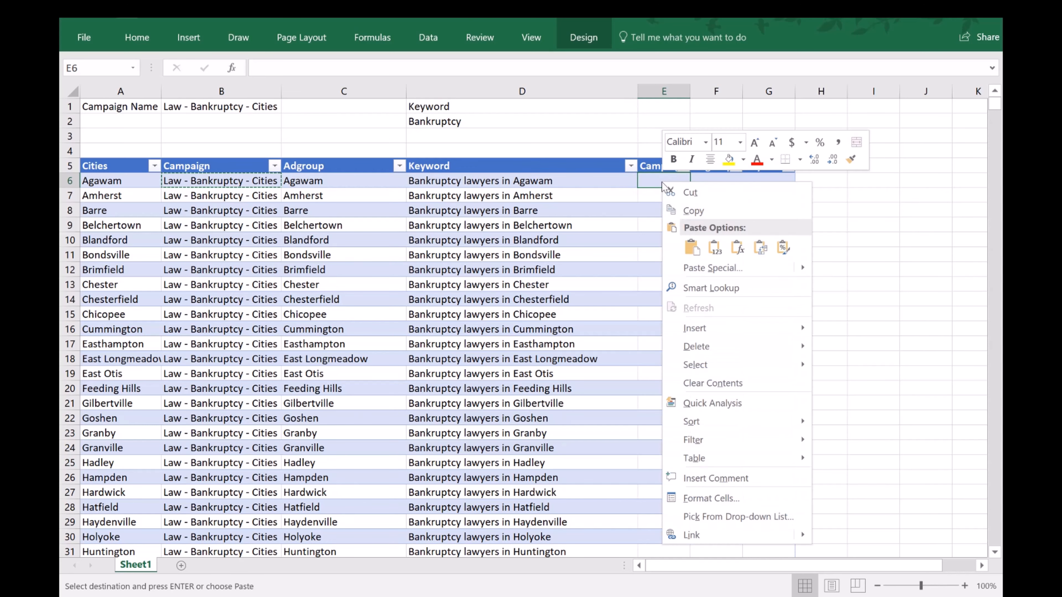
pyautogui.click(693, 248)
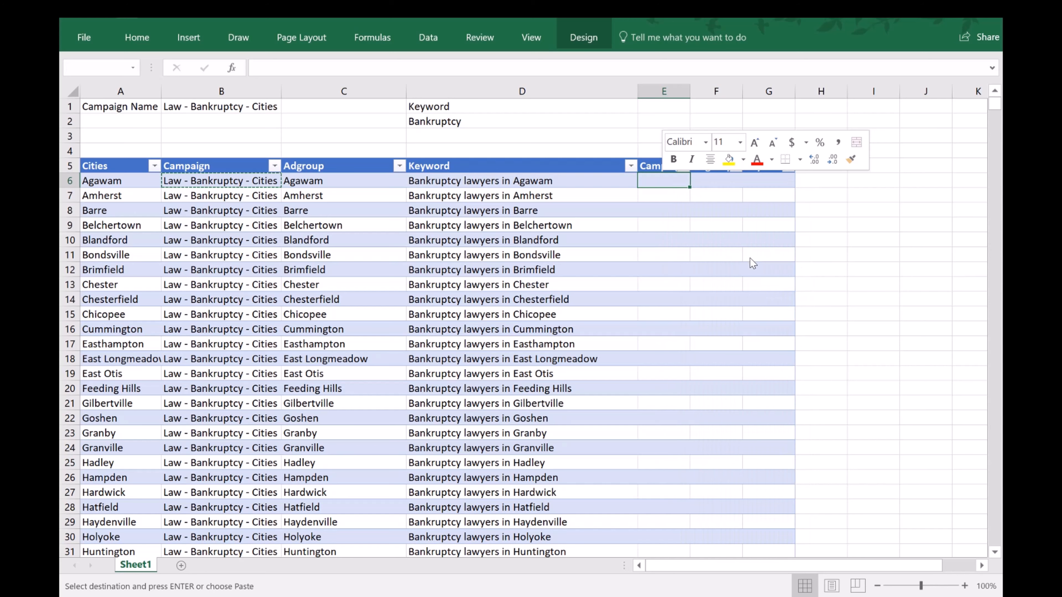
pyautogui.doubleClick(694, 96)
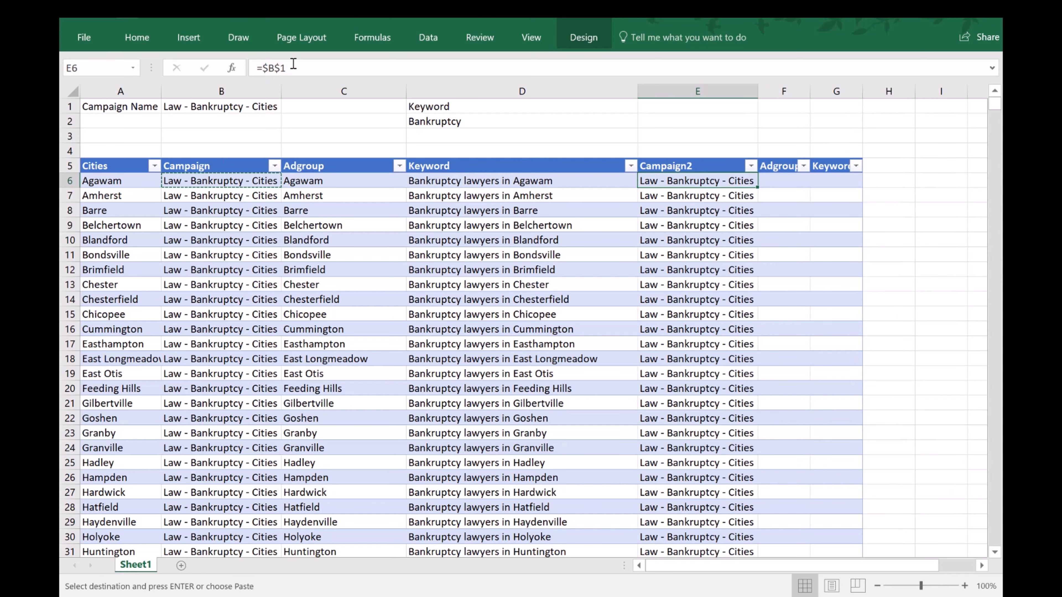
# Copy the ad group formula from C6 into F6 to fill the second Adgroup column.
pyautogui.click(780, 182)
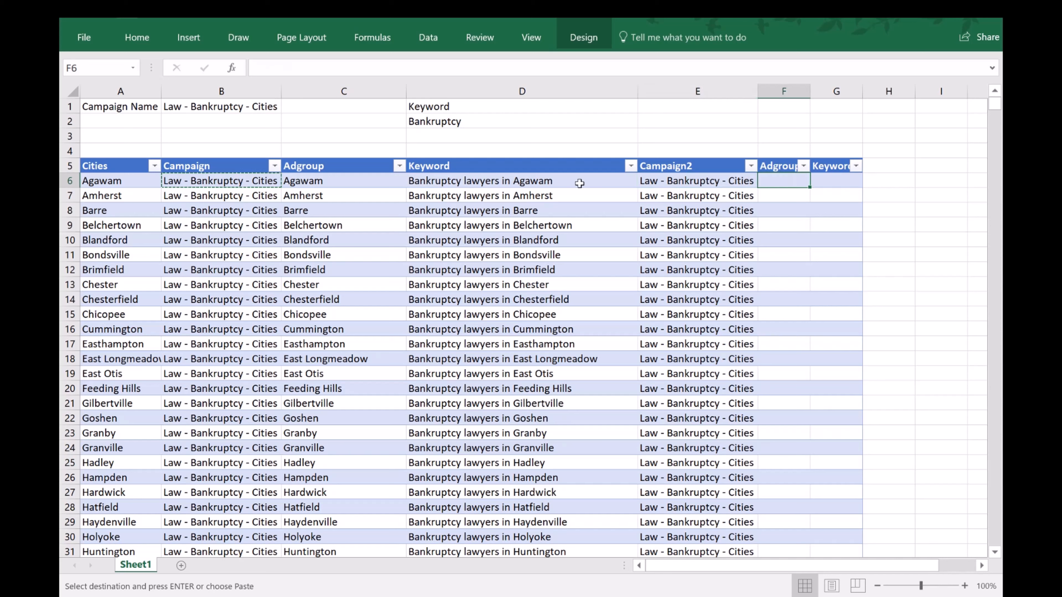
pyautogui.click(321, 182)
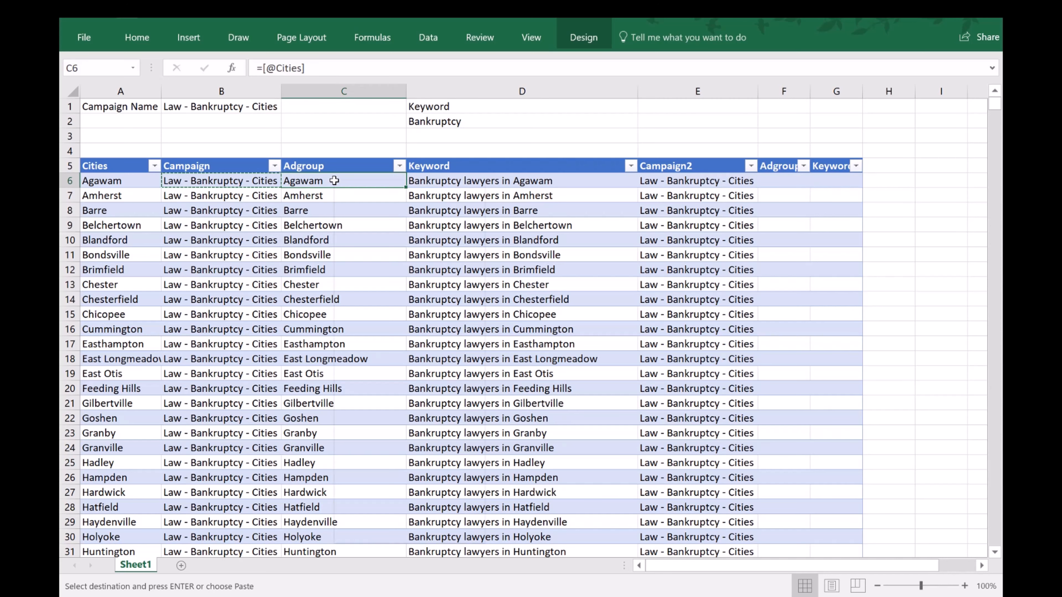
pyautogui.rightClick(334, 180)
pyautogui.click(359, 205)
pyautogui.click(782, 180)
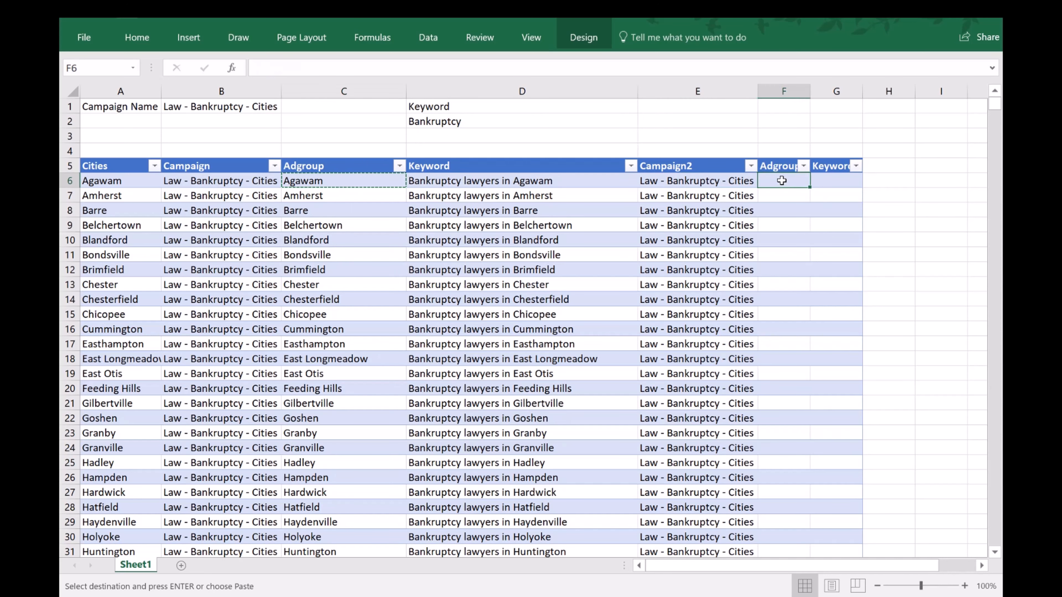
pyautogui.rightClick(781, 180)
pyautogui.click(842, 255)
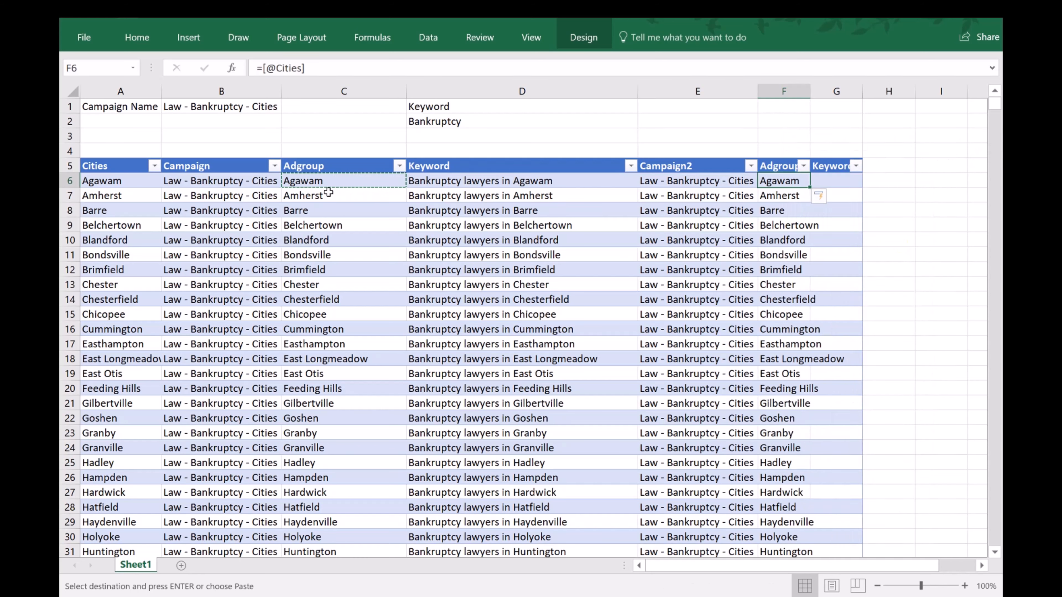
# Copy the keyword formula from D6 into G6 to fill the second Keyword column.
pyautogui.click(834, 181)
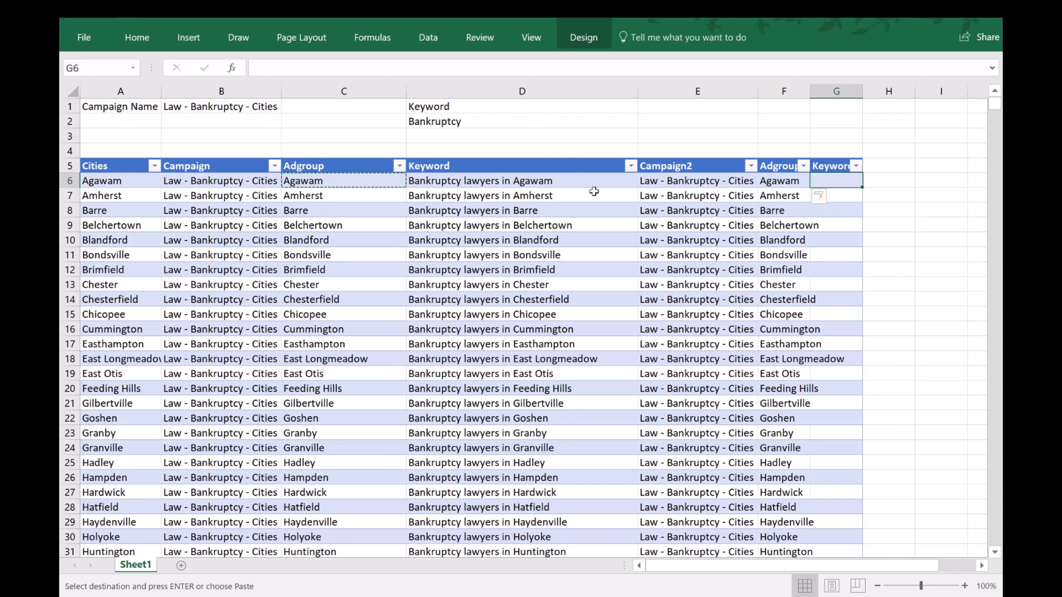
pyautogui.click(488, 182)
pyautogui.rightClick(501, 183)
pyautogui.click(535, 212)
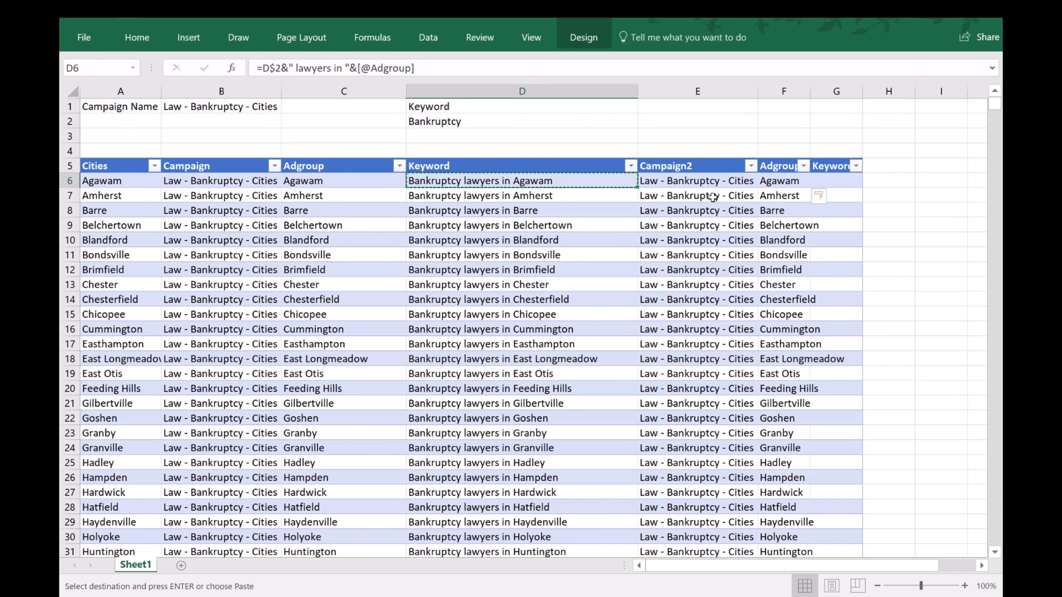
pyautogui.click(834, 181)
pyautogui.rightClick(843, 179)
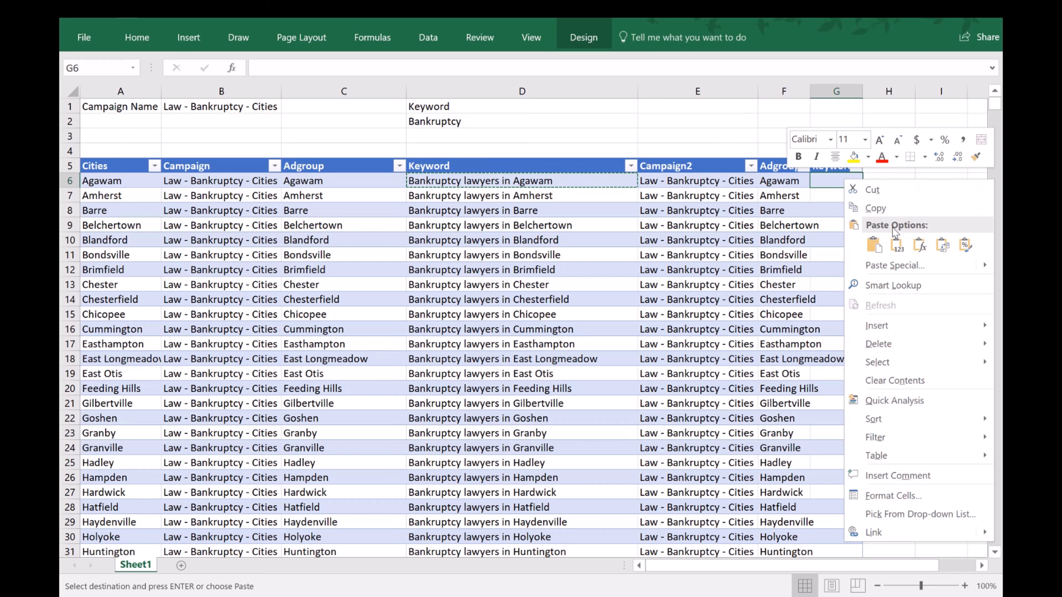
pyautogui.click(878, 245)
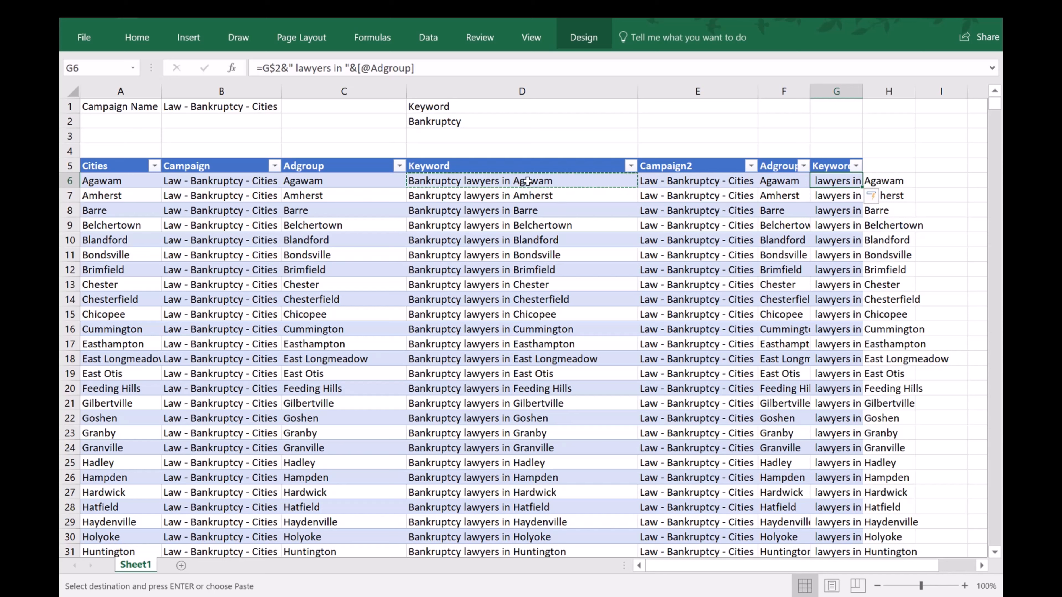
# Add a Keyword label in G1 with the keyword value estate below it in G2.
pyautogui.click(833, 111)
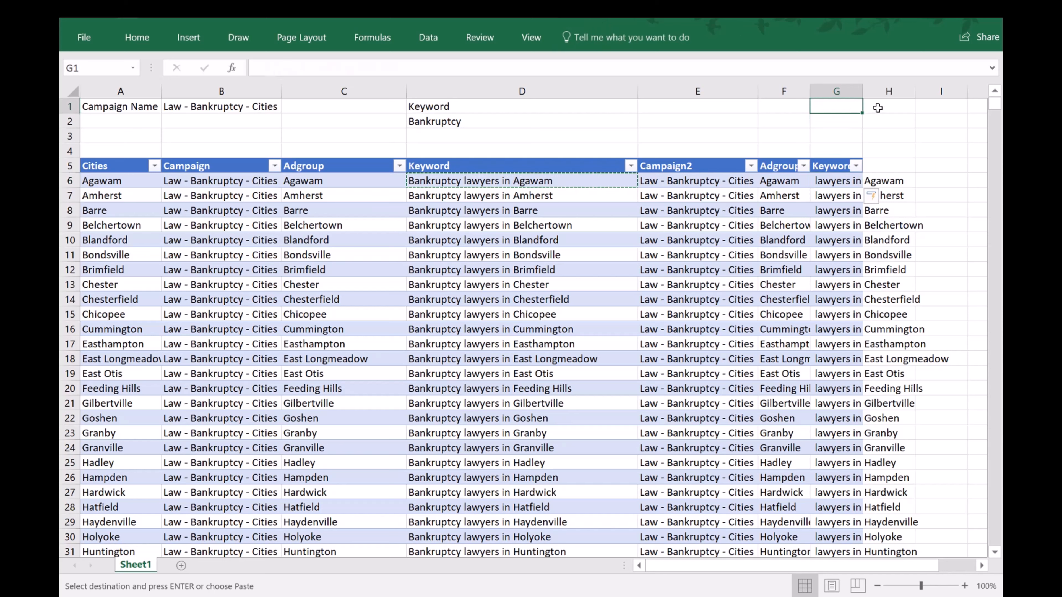
pyautogui.write('Keyword')
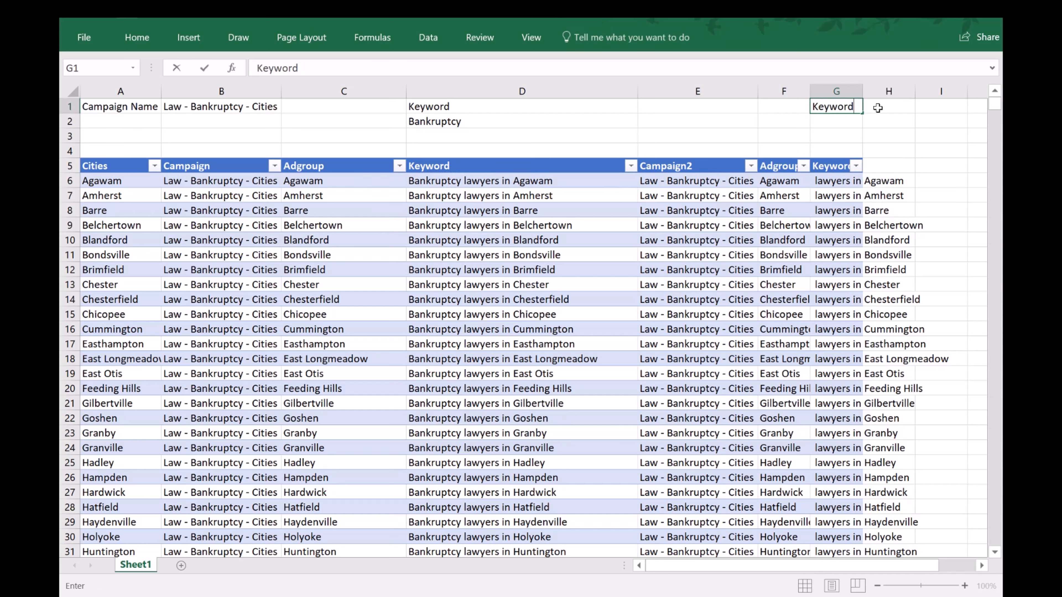
pyautogui.press('Return')
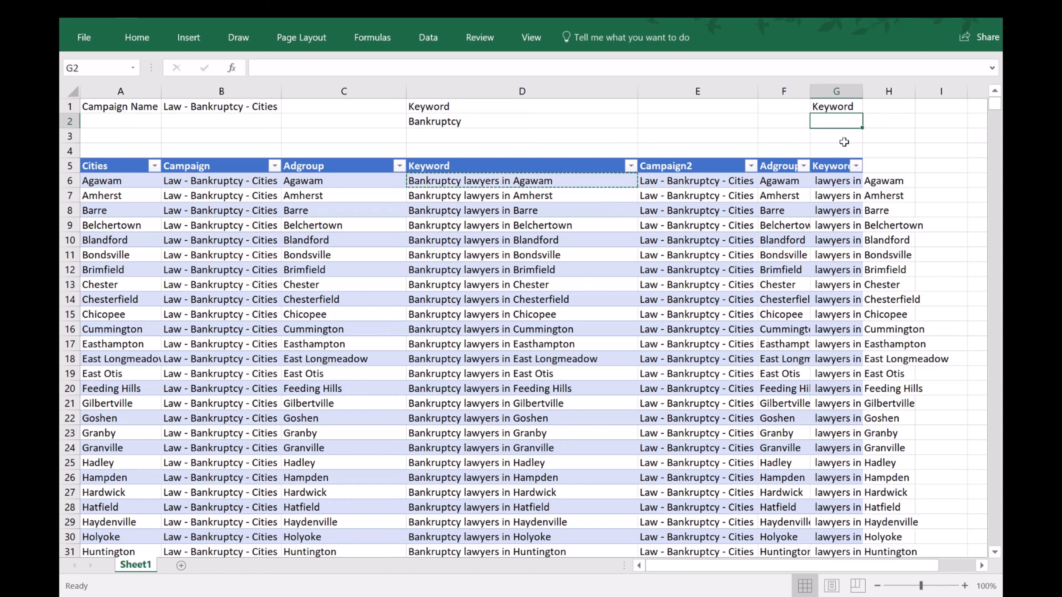
pyautogui.write('e')
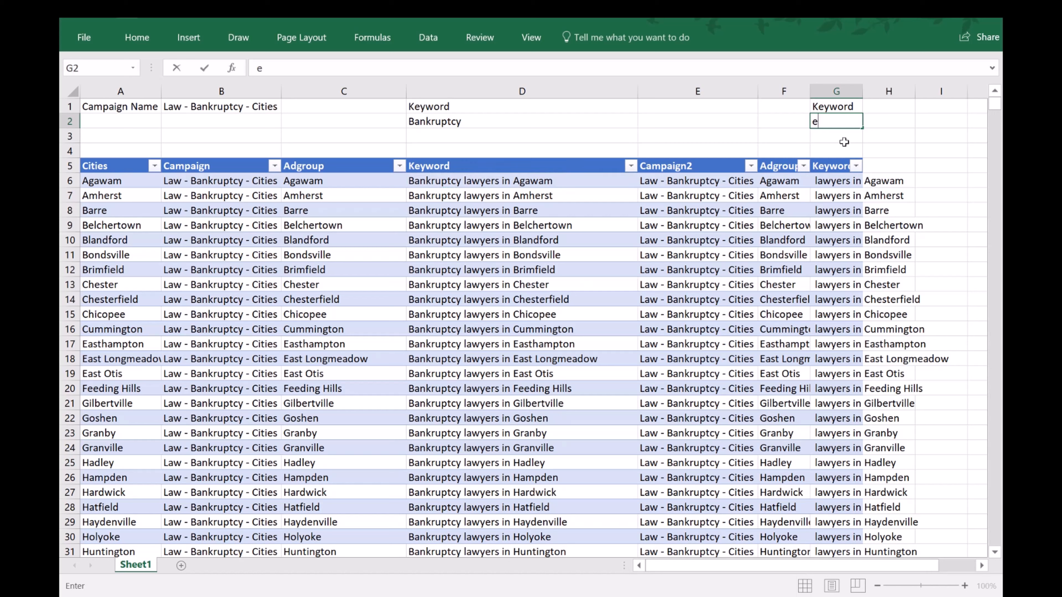
pyautogui.write('state')
pyautogui.press('Return')
pyautogui.press('Up')
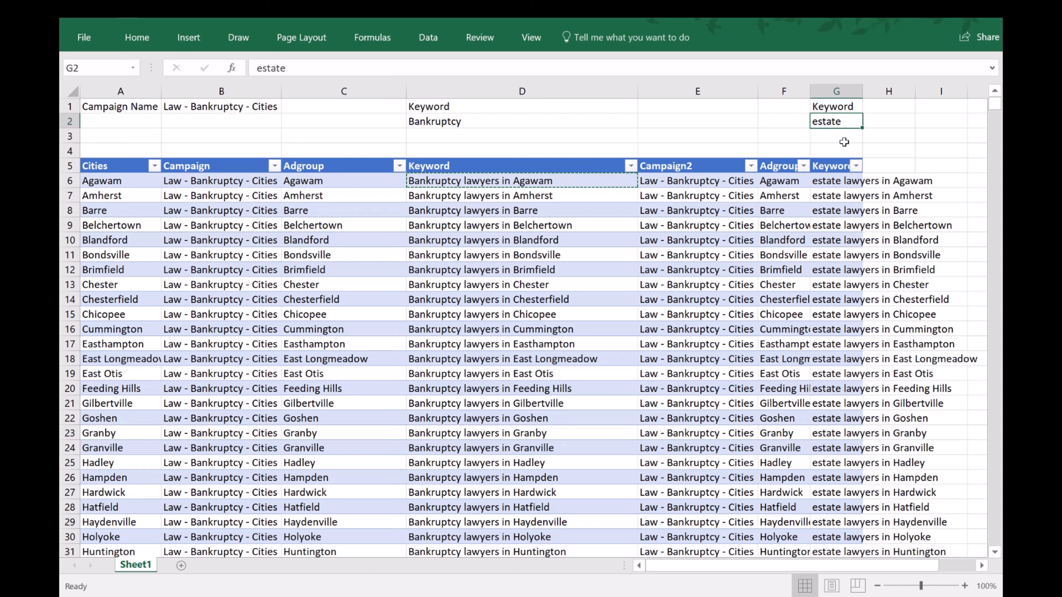
# Make the Keyword labels in G1 and D1 bold.
pyautogui.press('Up')
pyautogui.hotkey('ctrl', 'b')
pyautogui.click(456, 112)
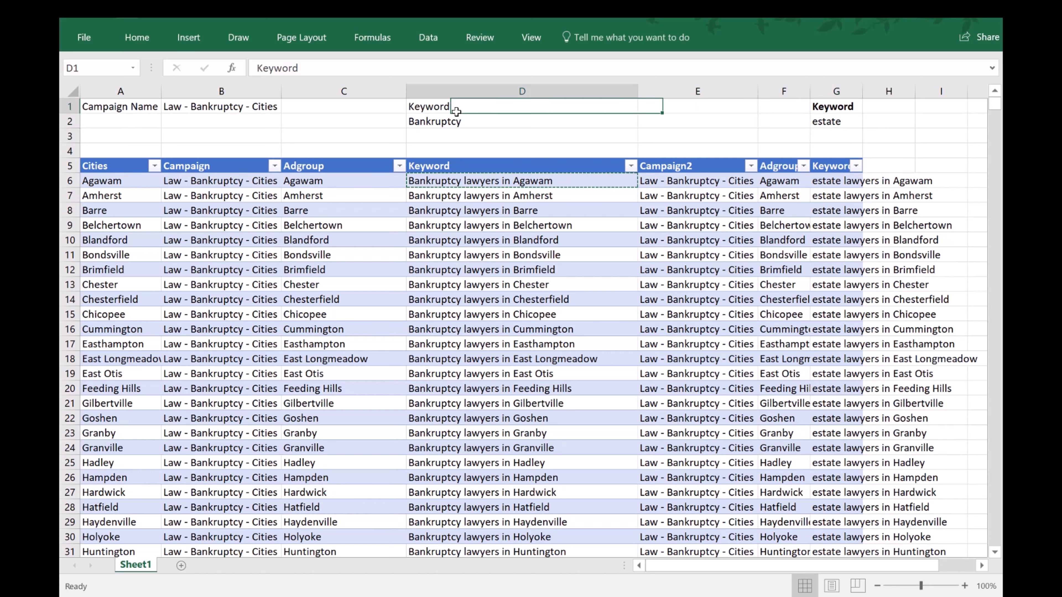
pyautogui.hotkey('ctrl', 'b')
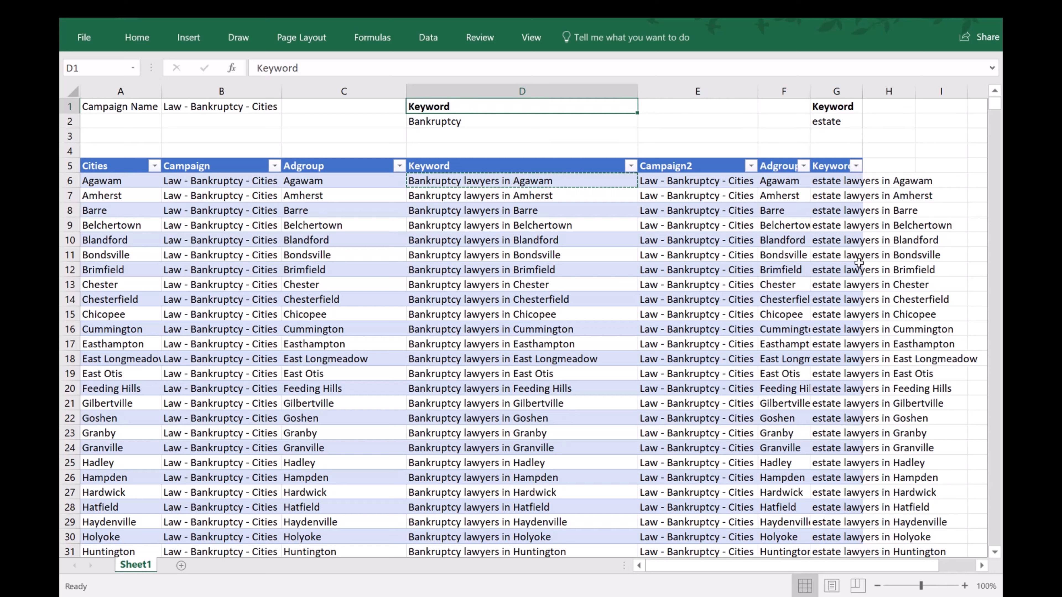
# Fit column G to its contents and check the second Keyword column's formula and its estate keywords.
pyautogui.click(840, 123)
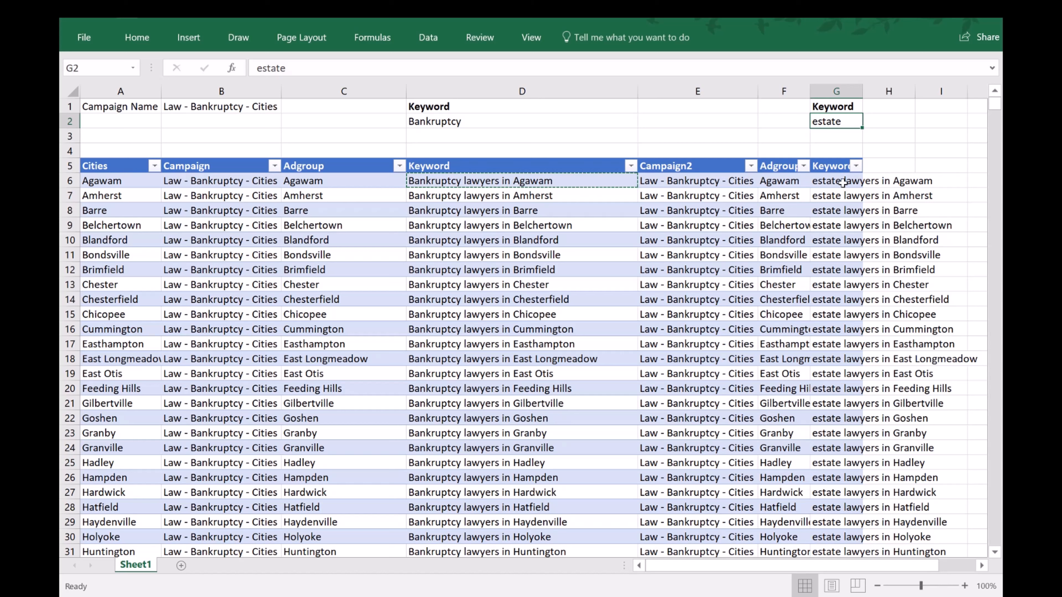
pyautogui.doubleClick(862, 91)
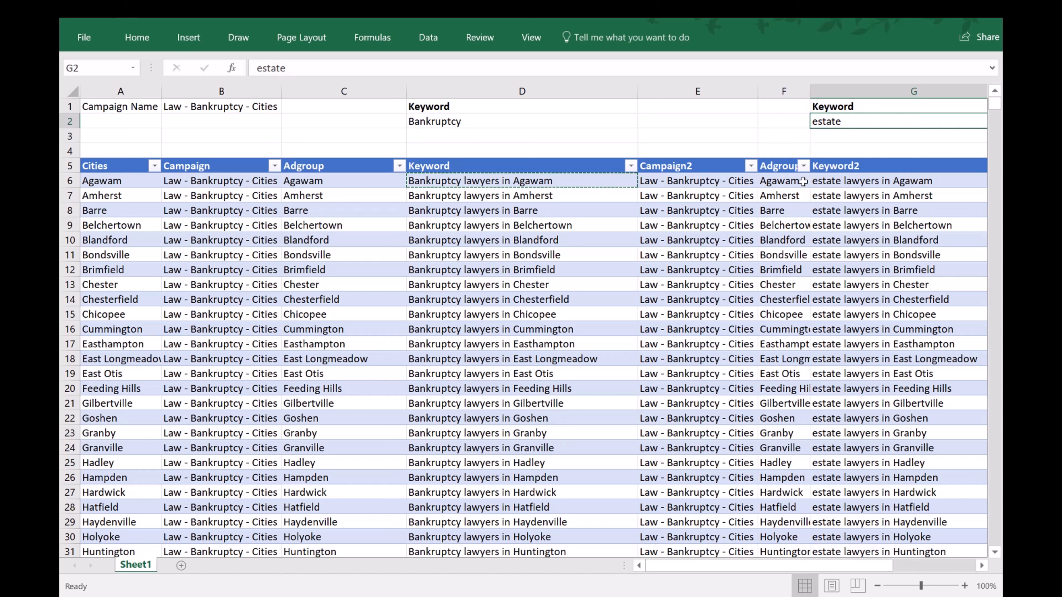
pyautogui.click(859, 181)
pyautogui.hscroll(3, 878, 182)
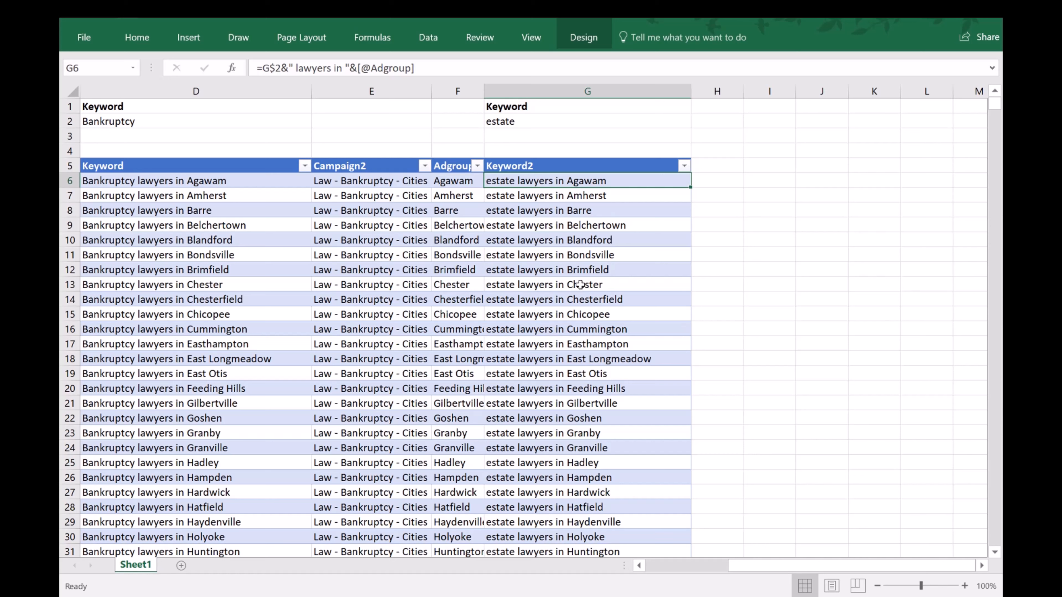
pyautogui.click(585, 463)
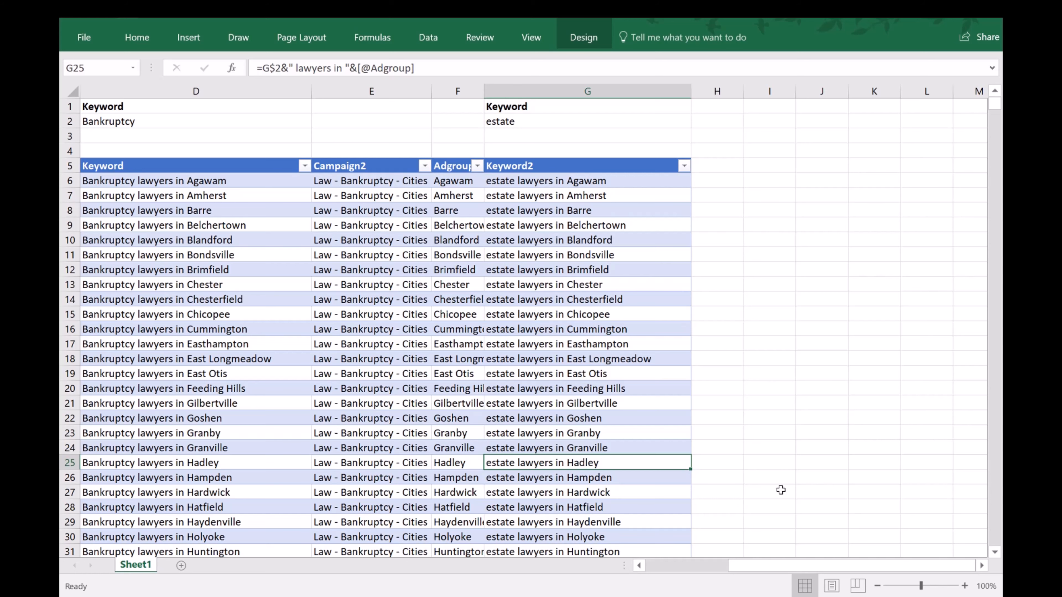
pyautogui.click(675, 568)
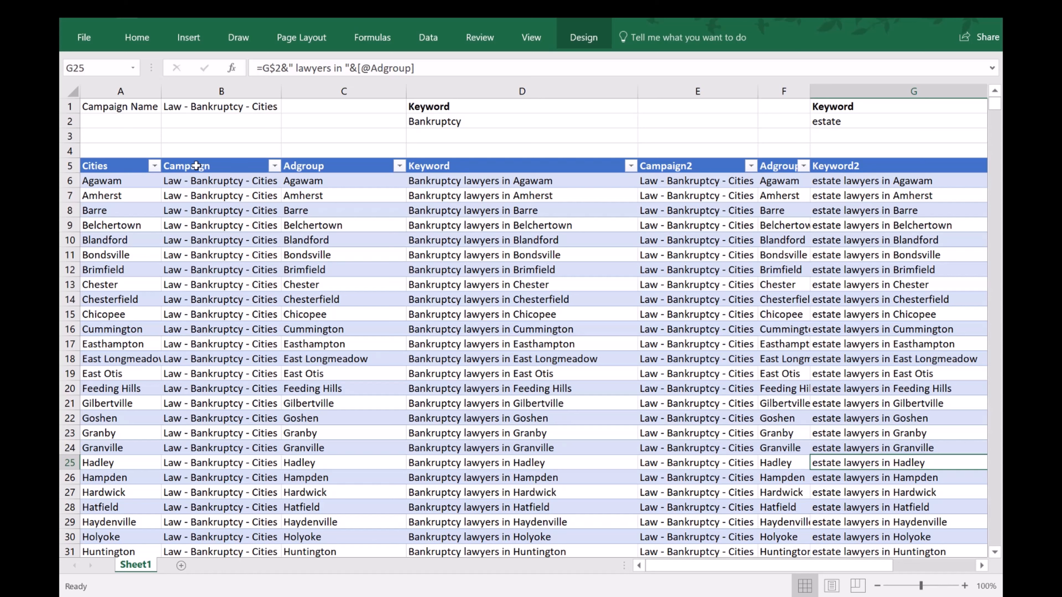
# Copy the first Campaign, Adgroup and Keyword columns with their headers, from row 5 to the table's last row.
pyautogui.moveTo(193, 165); pyautogui.dragTo(488, 162)
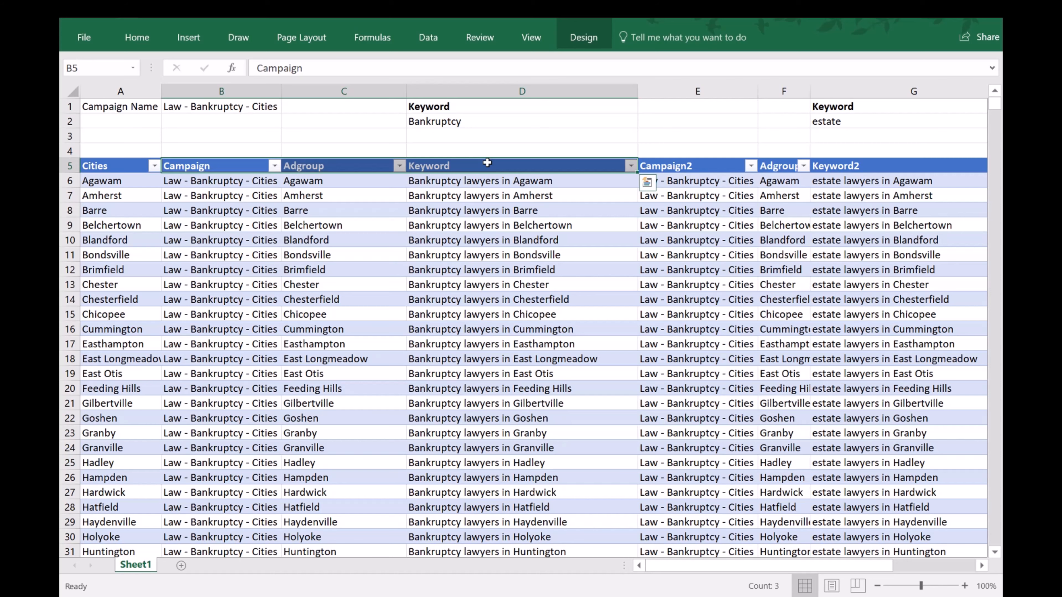
pyautogui.hotkey('ctrl', 'shift', 'Down')
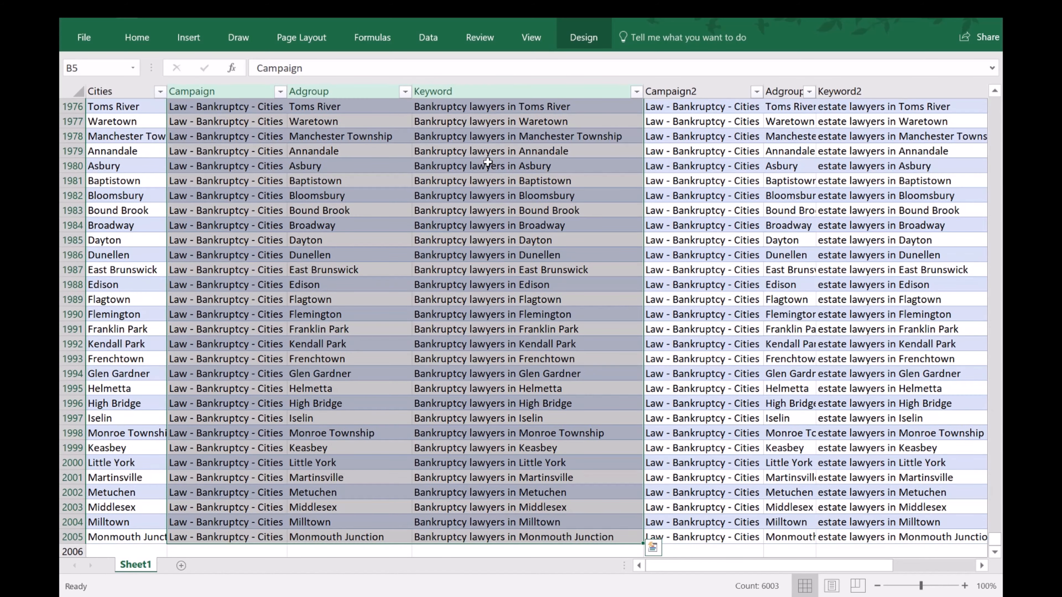
pyautogui.rightClick(487, 163)
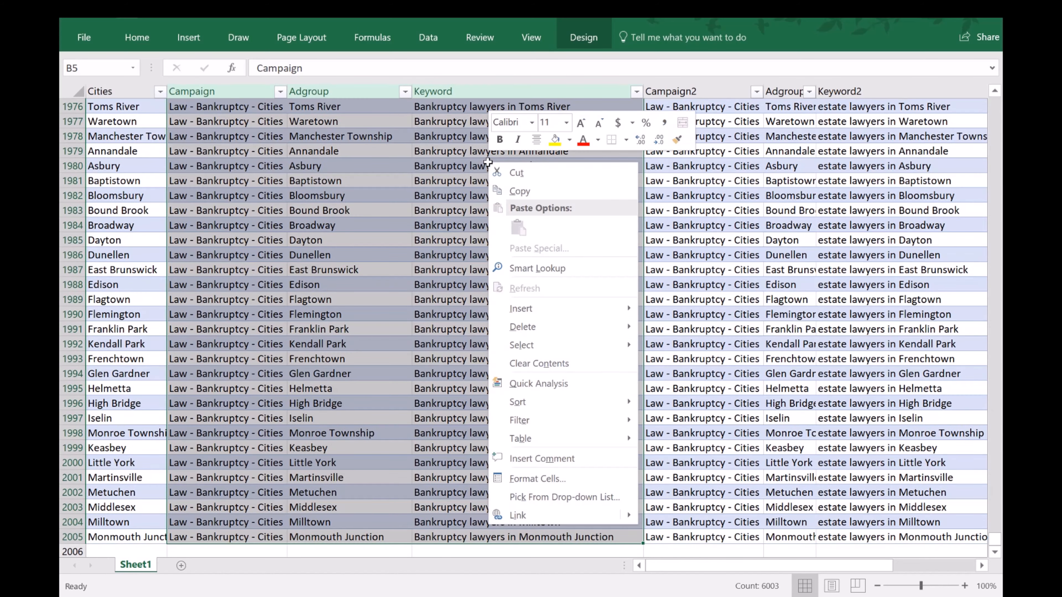
pyautogui.click(537, 196)
pyautogui.scroll(1, 537, 196)
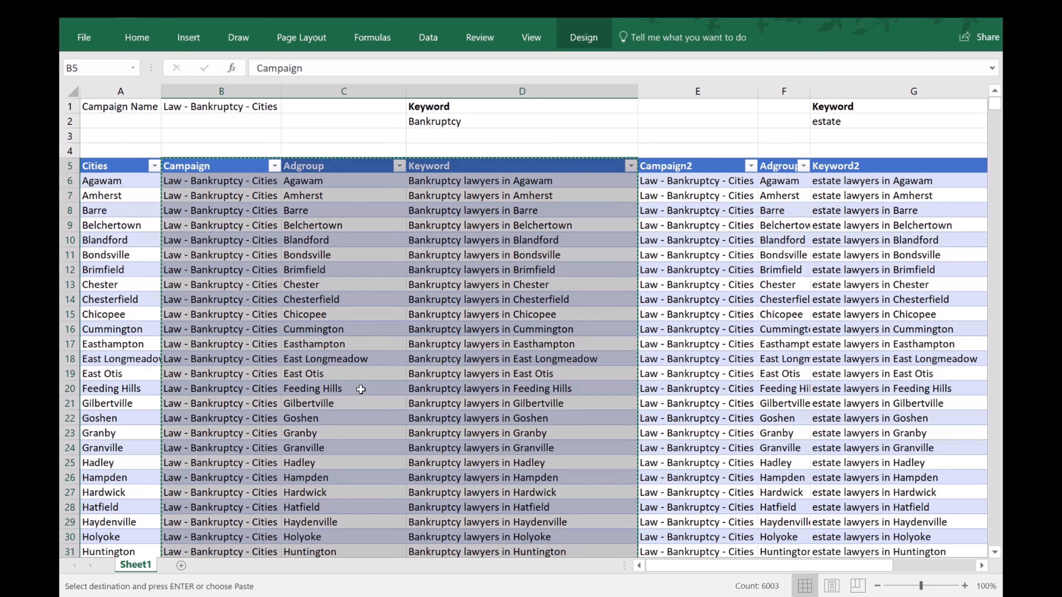
# Switch to Notepad++, paste the copied columns into the empty document new 1, and check the list from start to end.
pyautogui.click(292, 596)
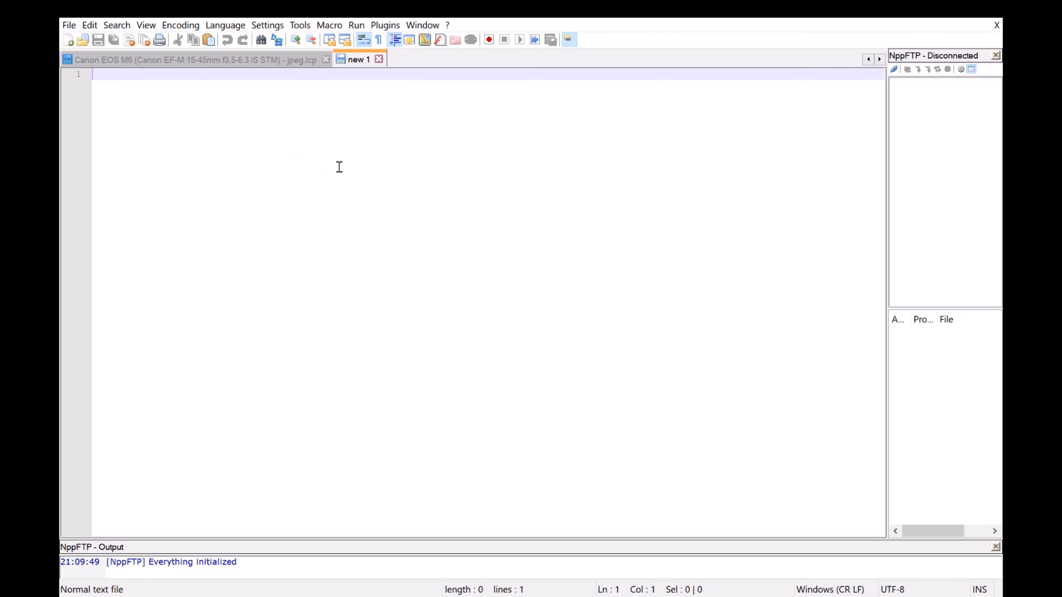
pyautogui.rightClick(265, 150)
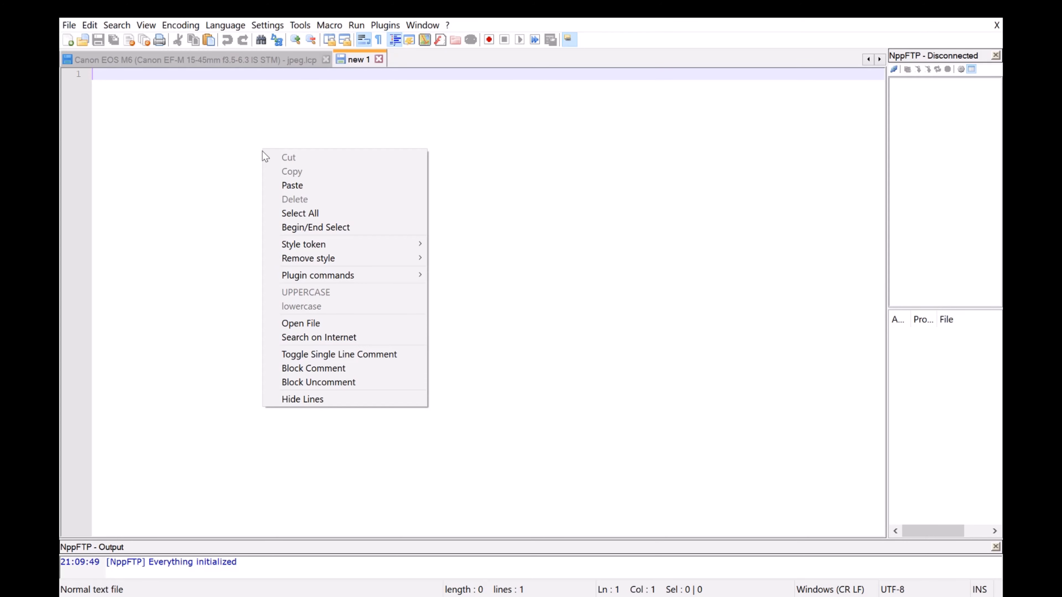
pyautogui.click(306, 186)
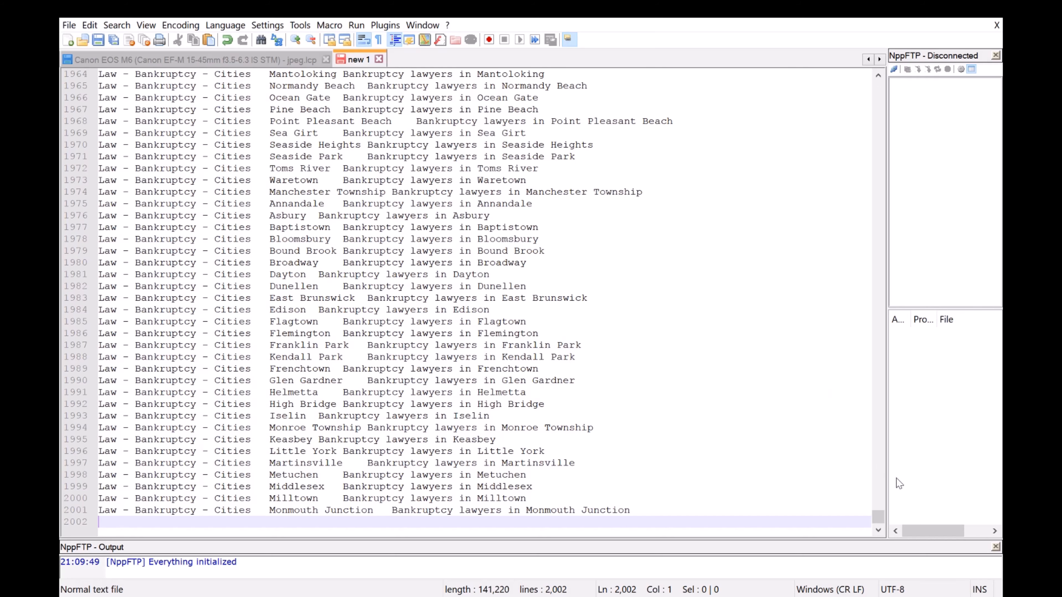
pyautogui.moveTo(878, 516); pyautogui.dragTo(877, 81)
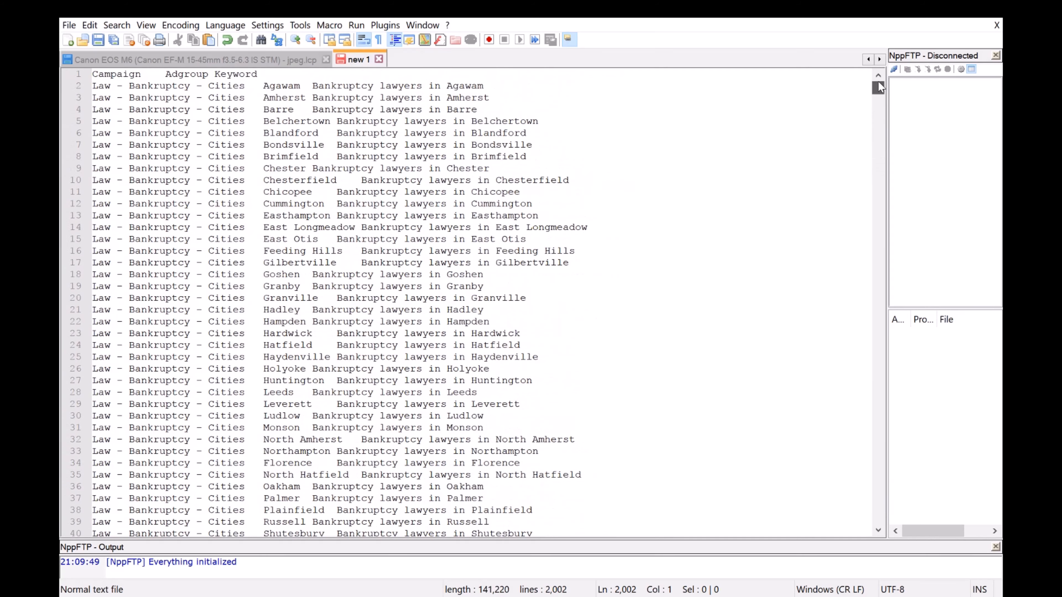
pyautogui.moveTo(878, 164); pyautogui.dragTo(900, 540)
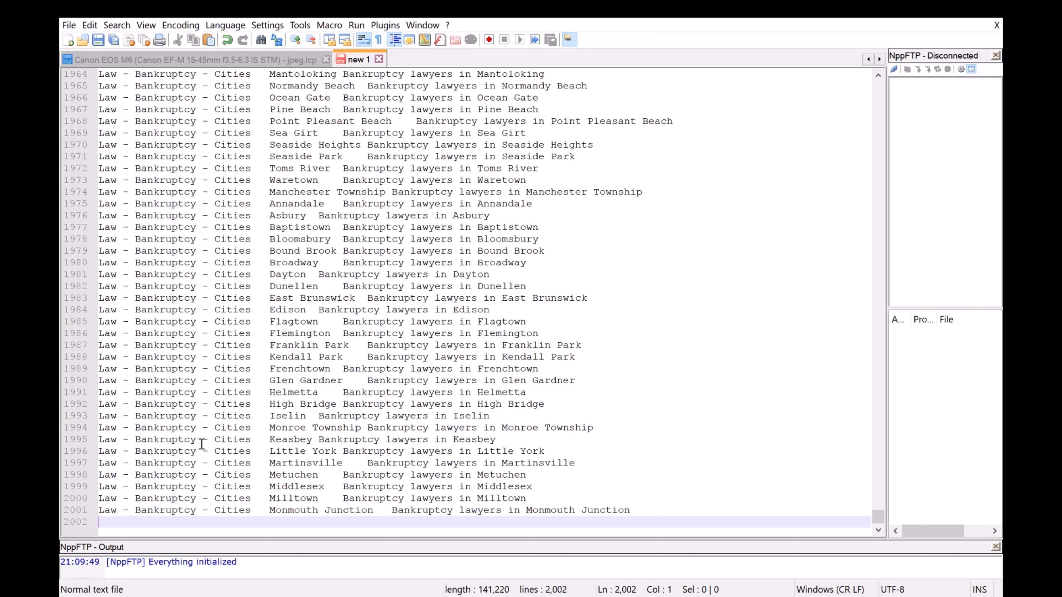
# Copy all data rows of the second Campaign, Adgroup and Keyword columns in Excel, without headers, and append them to the Notepad++ list.
pyautogui.moveTo(440, 594)
pyautogui.click(434, 559)
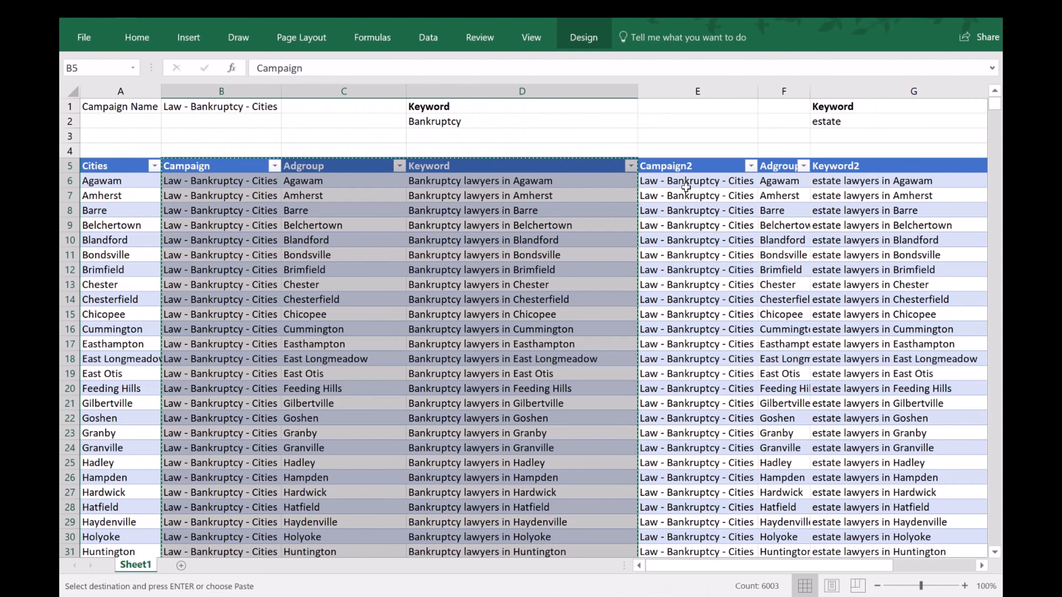
pyautogui.moveTo(685, 182); pyautogui.dragTo(873, 180)
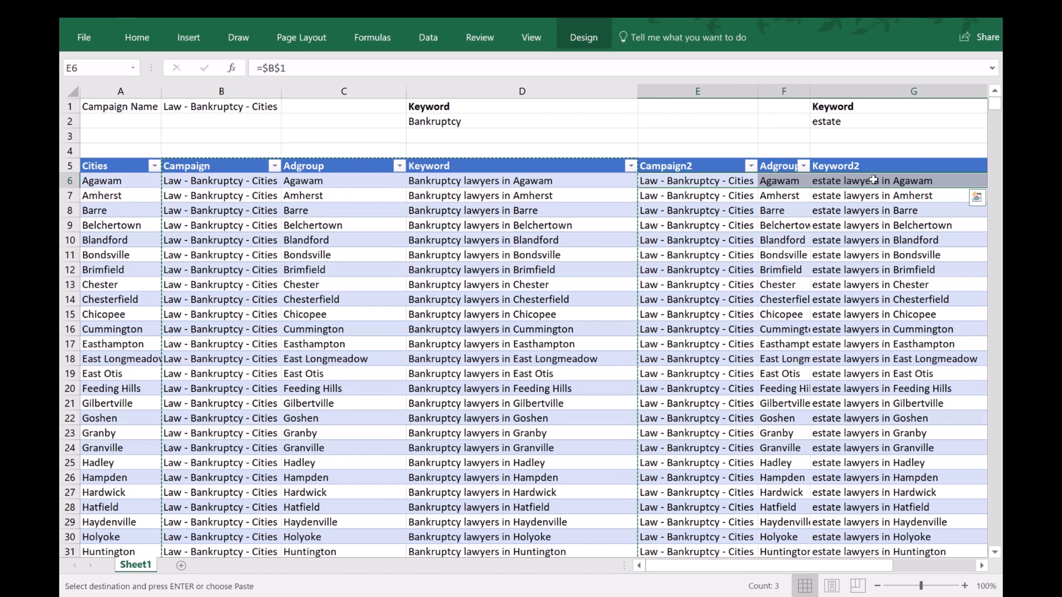
pyautogui.hotkey('ctrl', 'shift', 'Down')
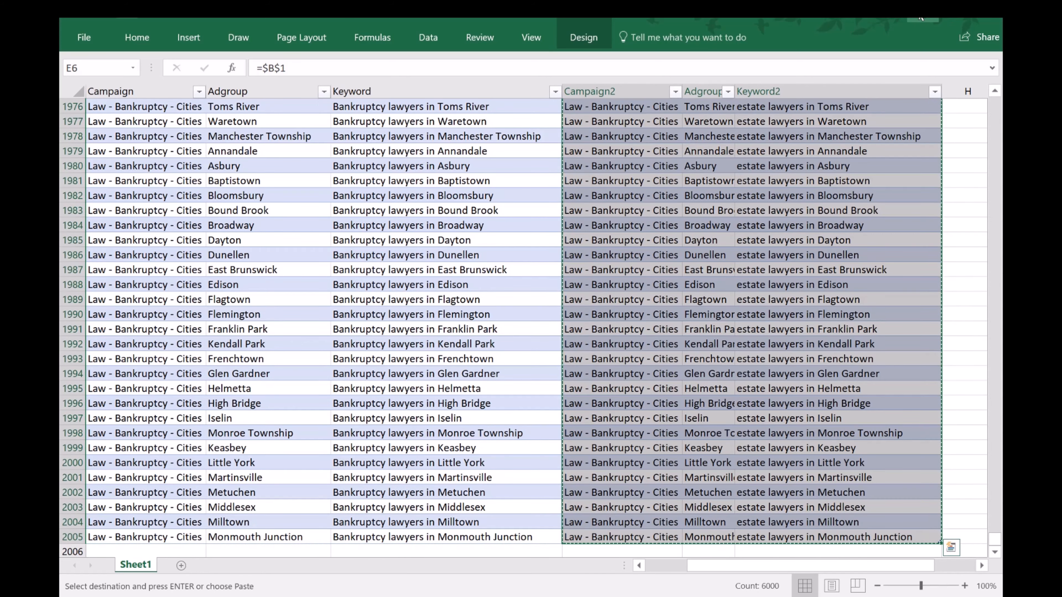
pyautogui.hotkey('alt', 'Tab')
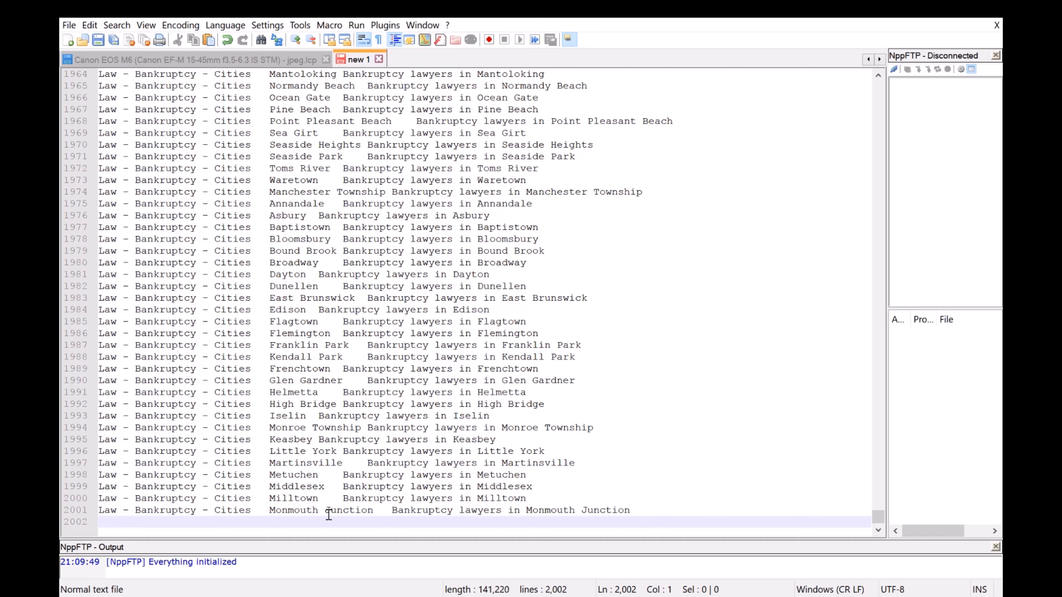
pyautogui.hotkey('ctrl', 'v')
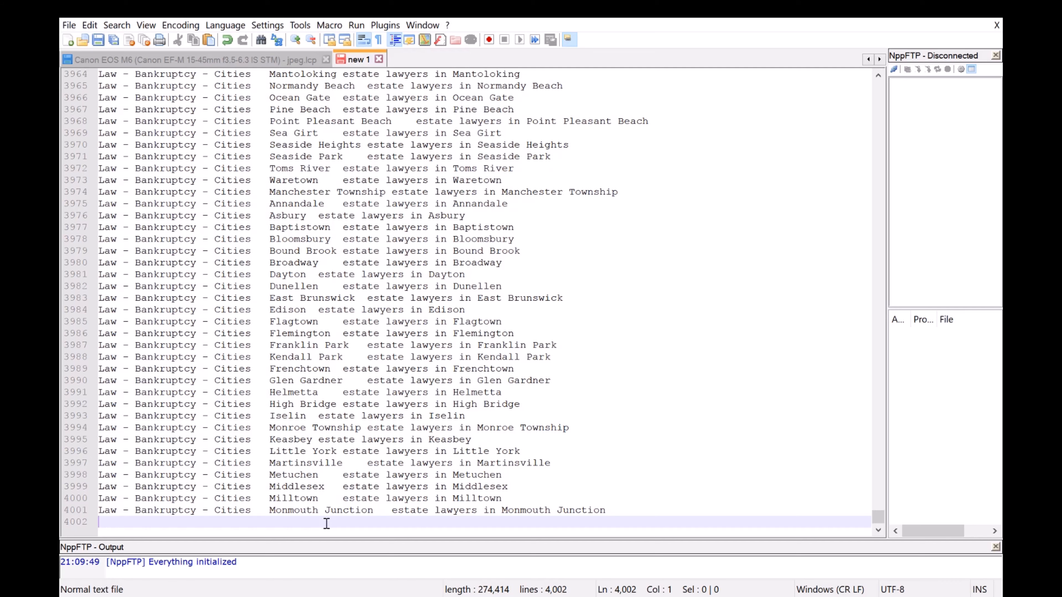
pyautogui.scroll(3, 369, 502)
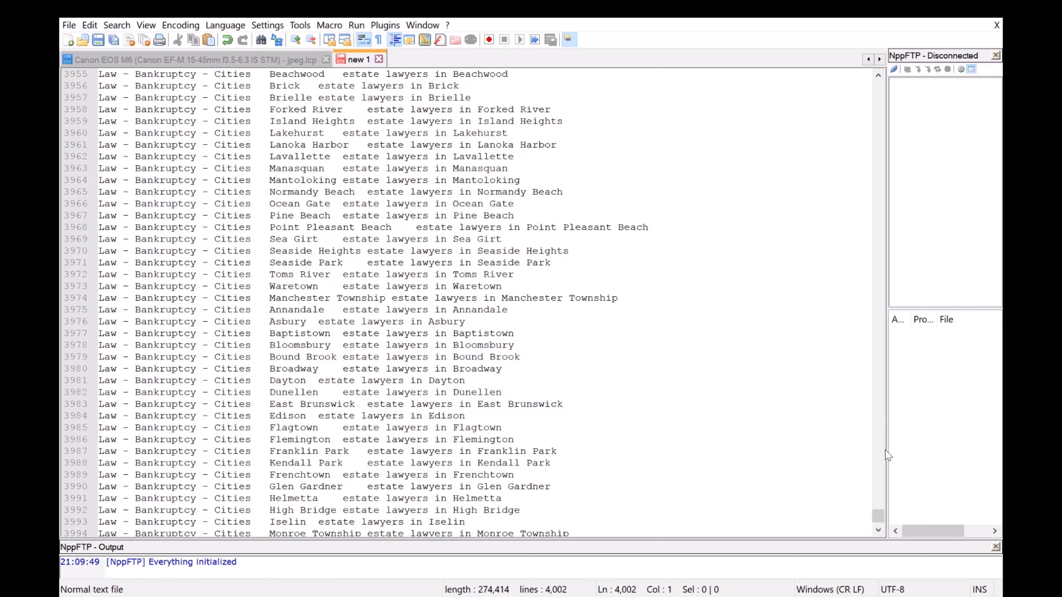
pyautogui.moveTo(878, 520); pyautogui.dragTo(877, 83)
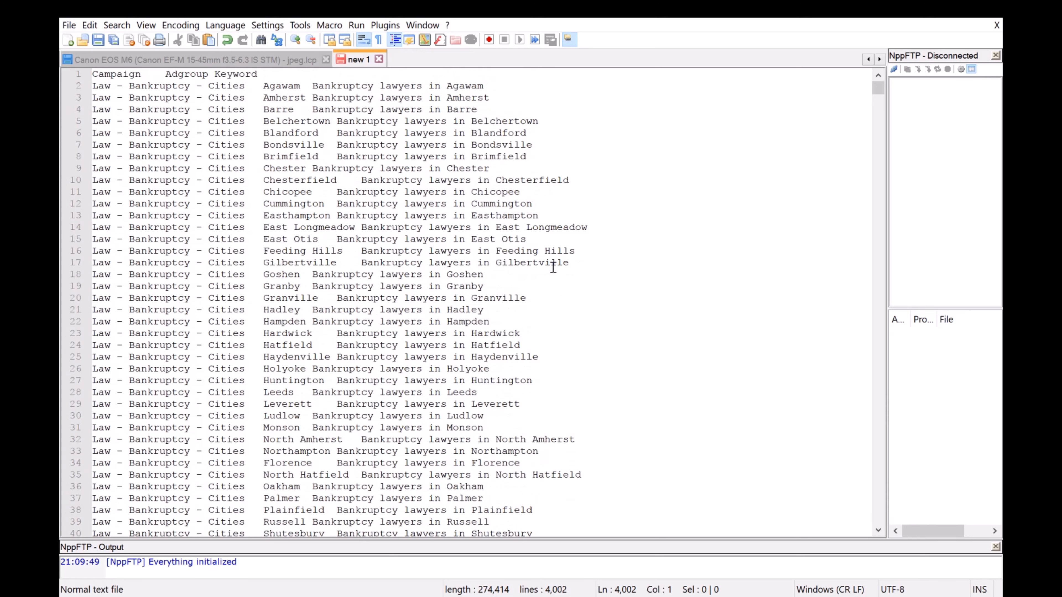
# Save the combined Campaign, Adgroup and Keyword list from Notepad as the text document "bank import" on the Desktop.
pyautogui.click(338, 184)
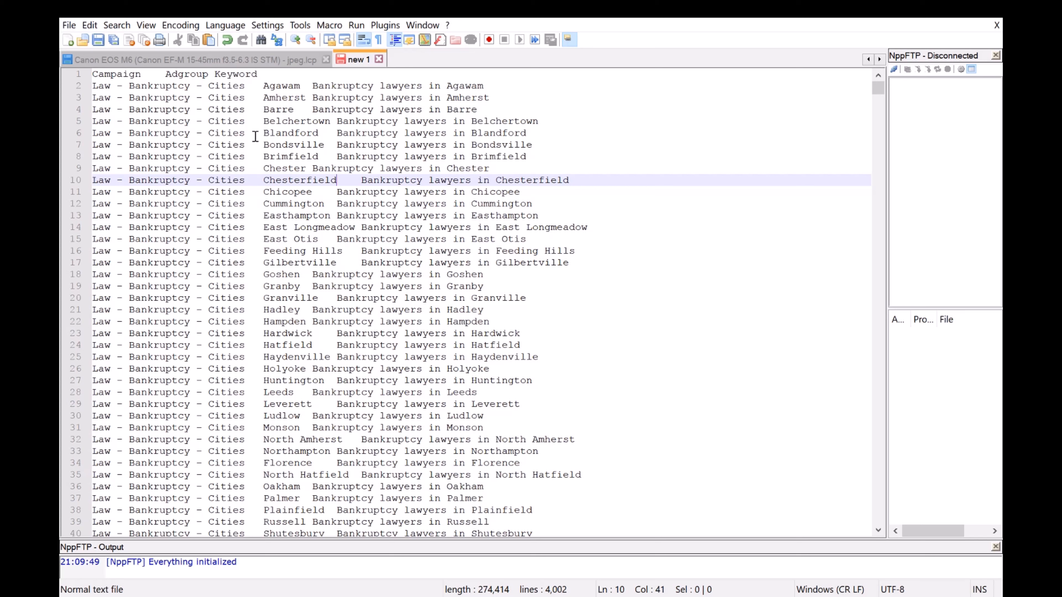
pyautogui.click(249, 122)
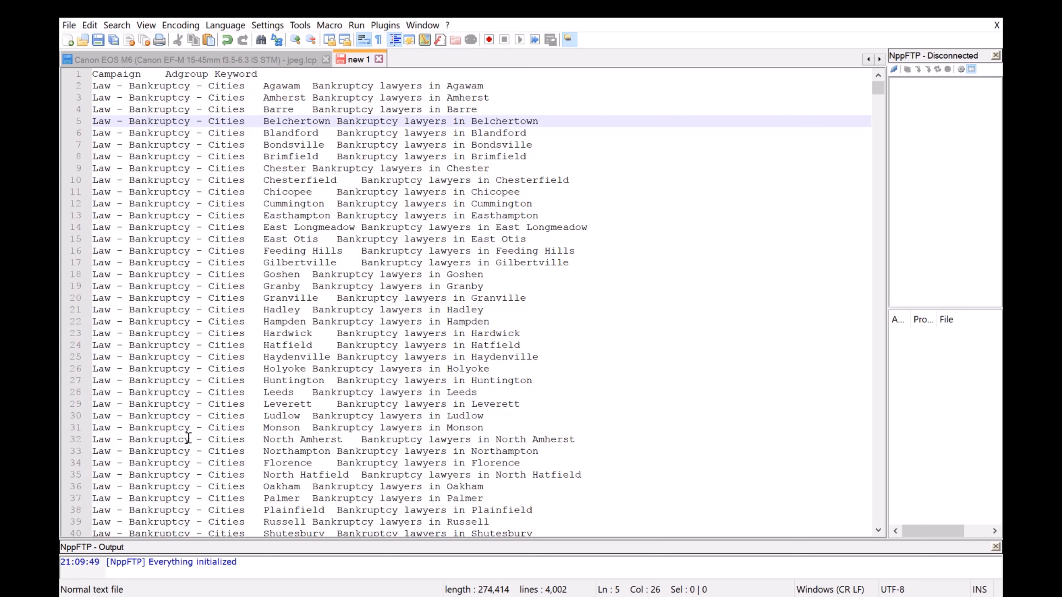
pyautogui.click(69, 25)
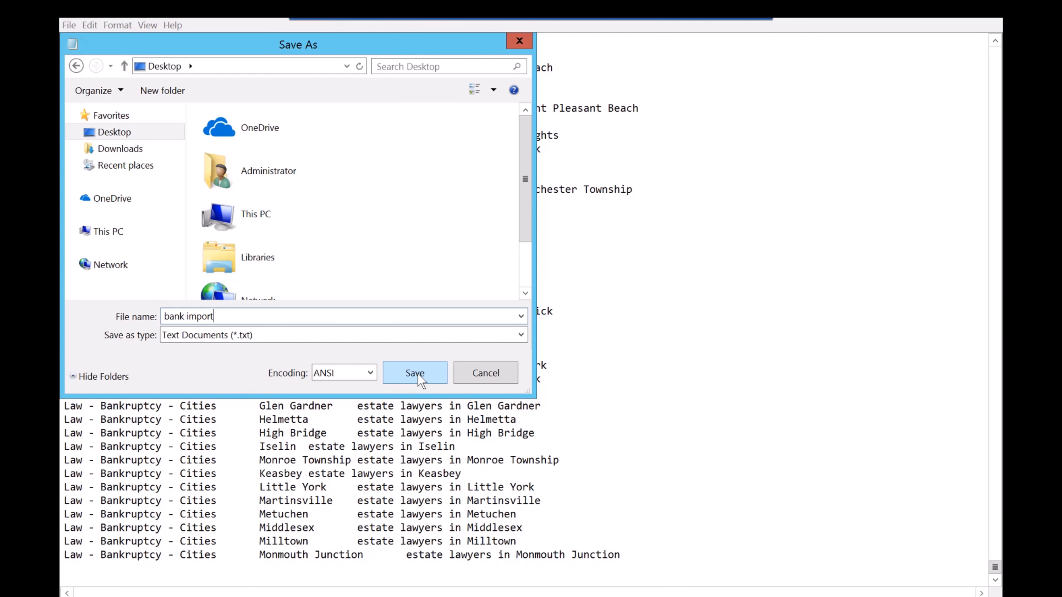
pyautogui.click(415, 372)
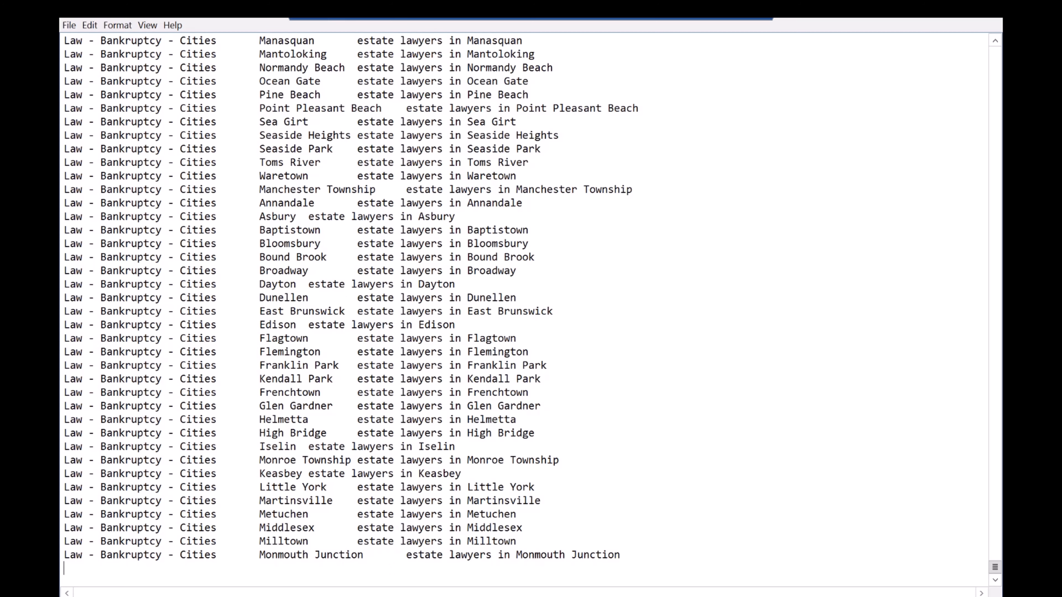
# Switch to Google AdWords Editor, import the "bank import" text file from the Desktop and finish the import.
pyautogui.hotkey('alt', 'Tab')
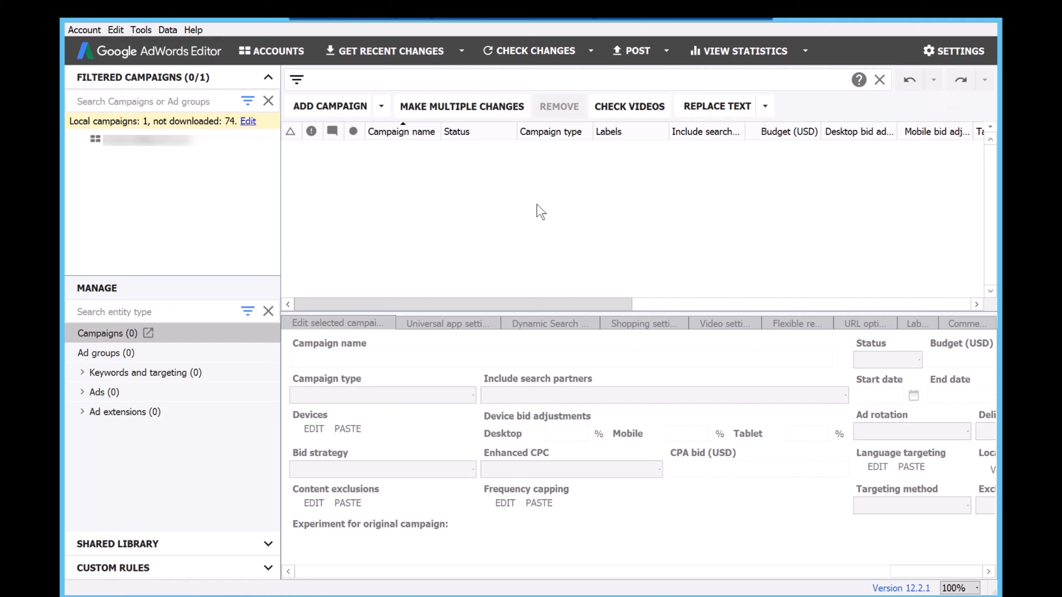
pyautogui.click(85, 29)
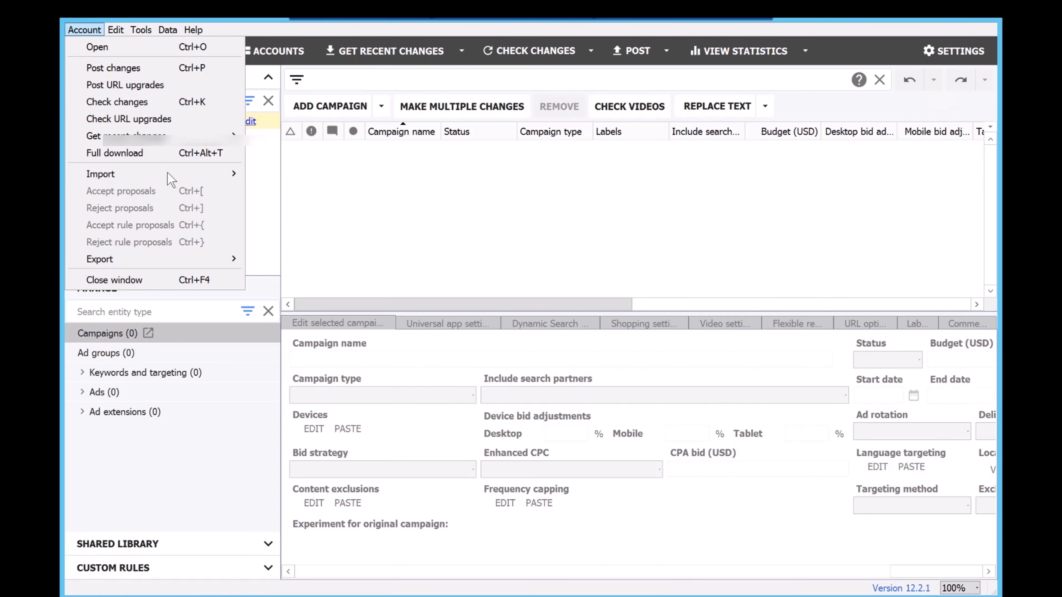
pyautogui.moveTo(175, 179)
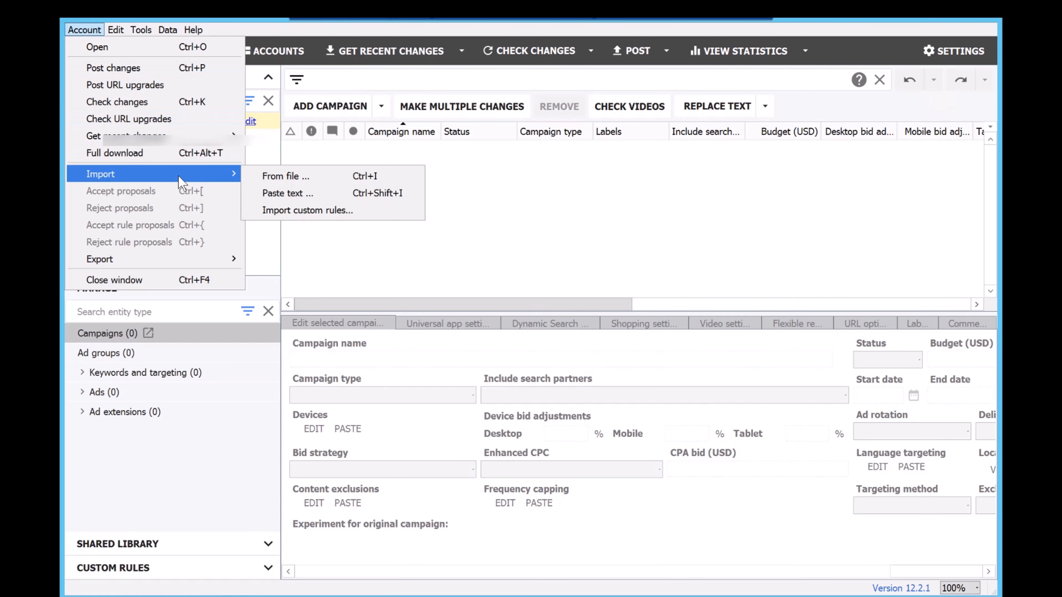
pyautogui.click(320, 181)
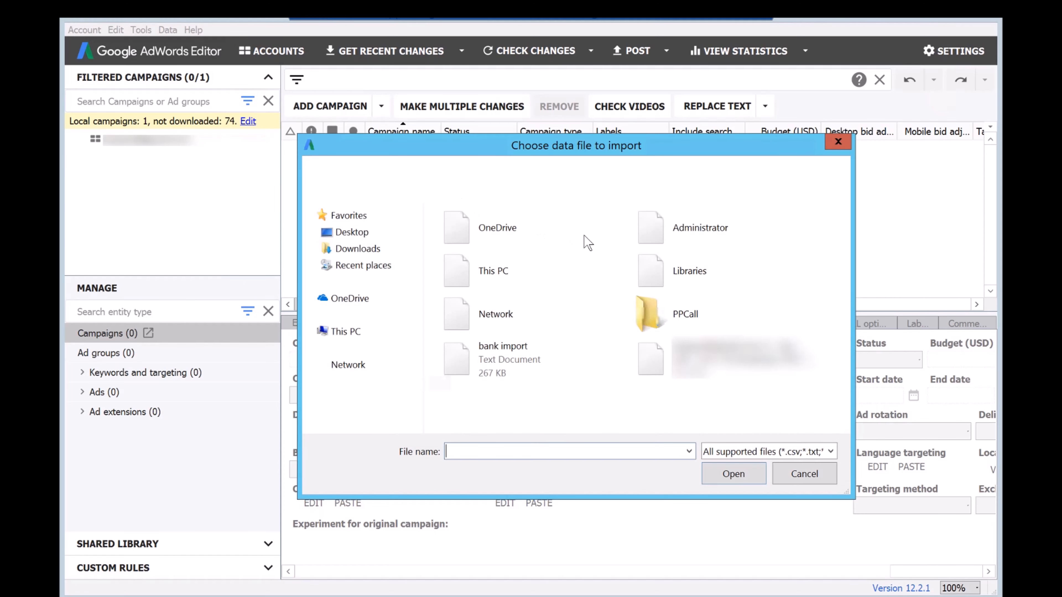
pyautogui.click(495, 363)
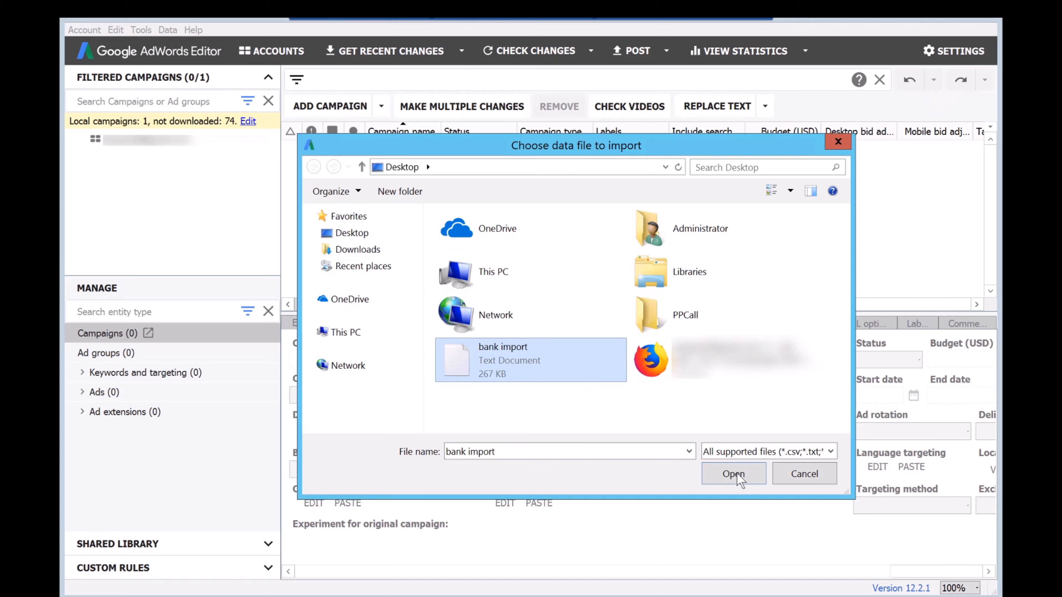
pyautogui.click(733, 474)
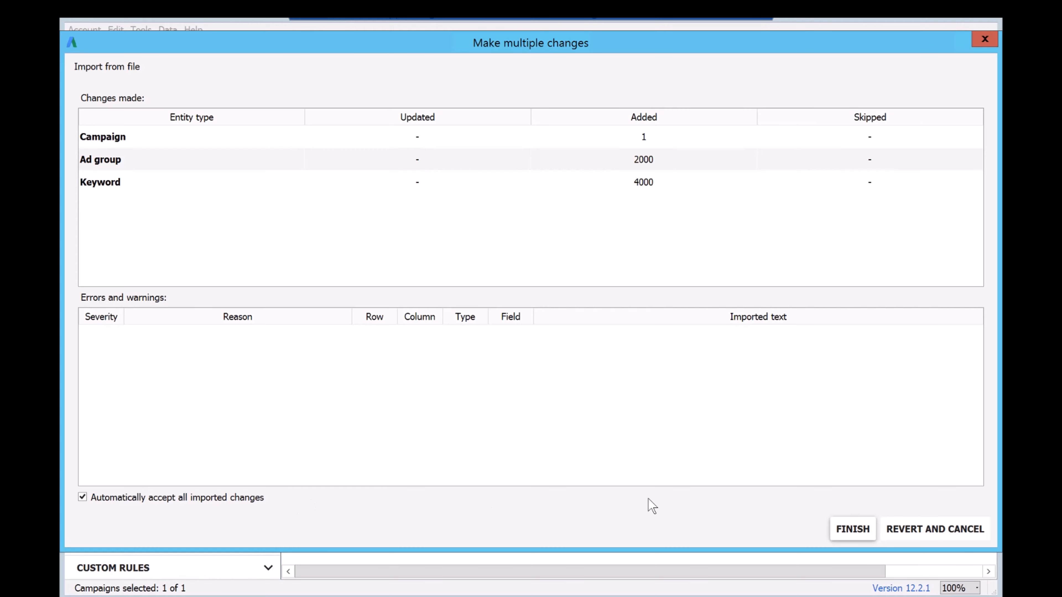
pyautogui.click(853, 530)
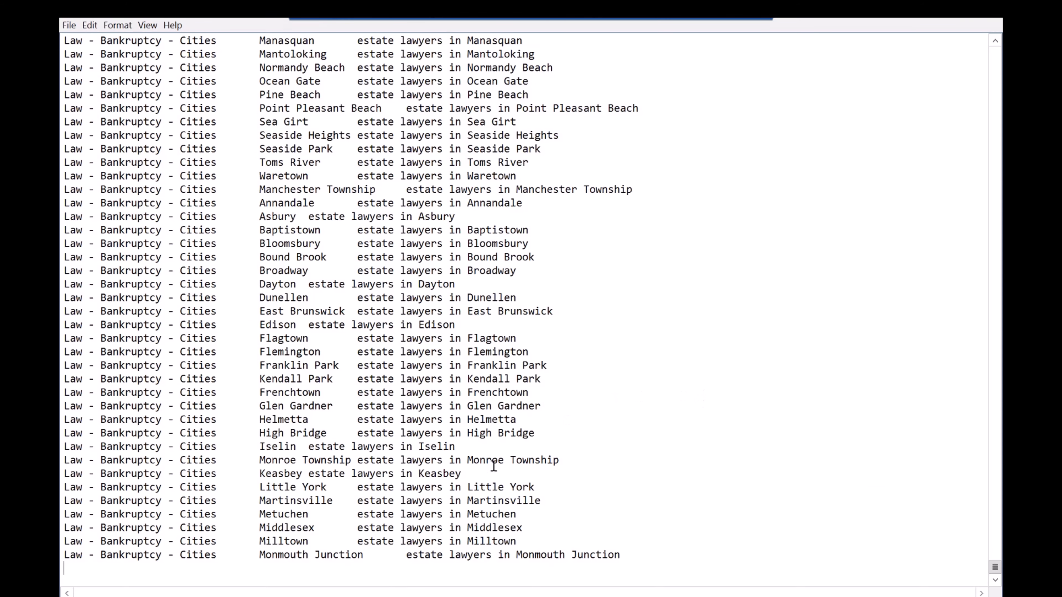
# Set the Law - Bankruptcy - Cities campaign's budget to 25 USD and its desktop and tablet bid adjustments to -100%.
pyautogui.click(399, 596)
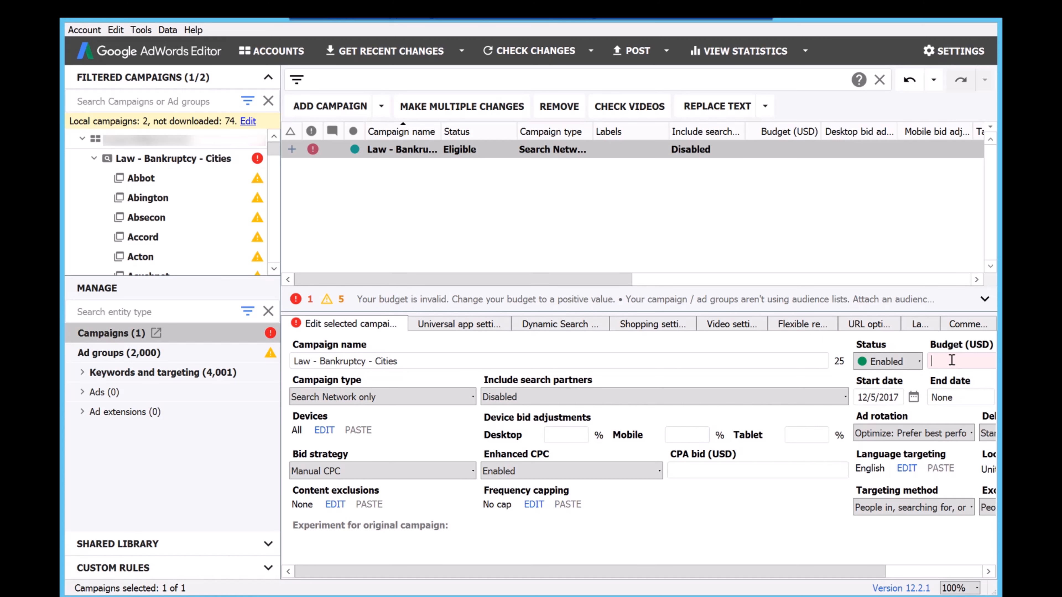
pyautogui.write('25')
pyautogui.press('Return')
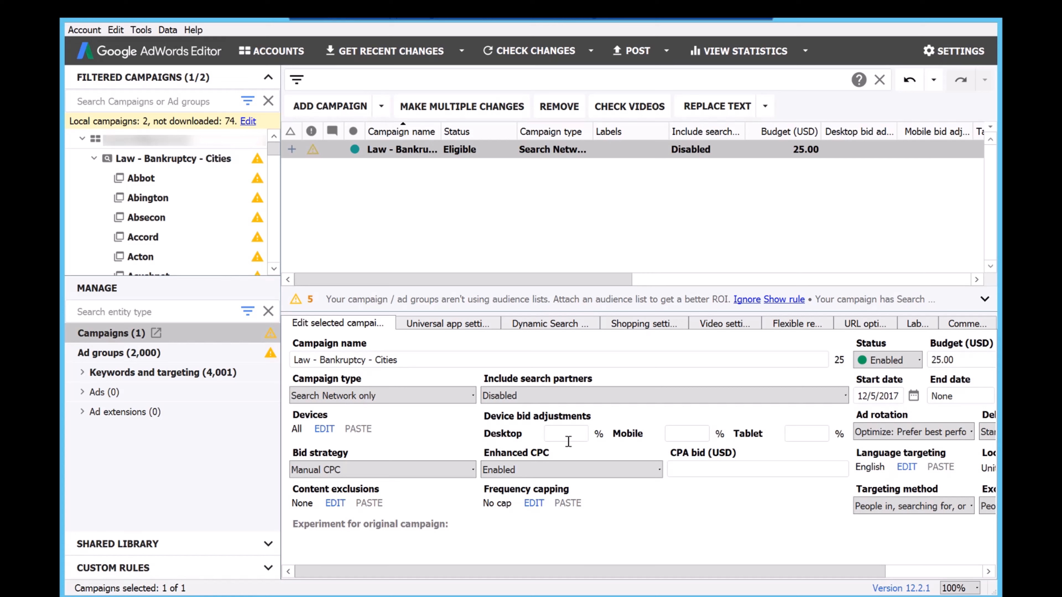
pyautogui.click(789, 431)
pyautogui.write('-100')
# Set the campaign's targeting method to people in my targeted locations and its delivery method to "Accelerated: Show ads as quickly as possible".
pyautogui.click(914, 570)
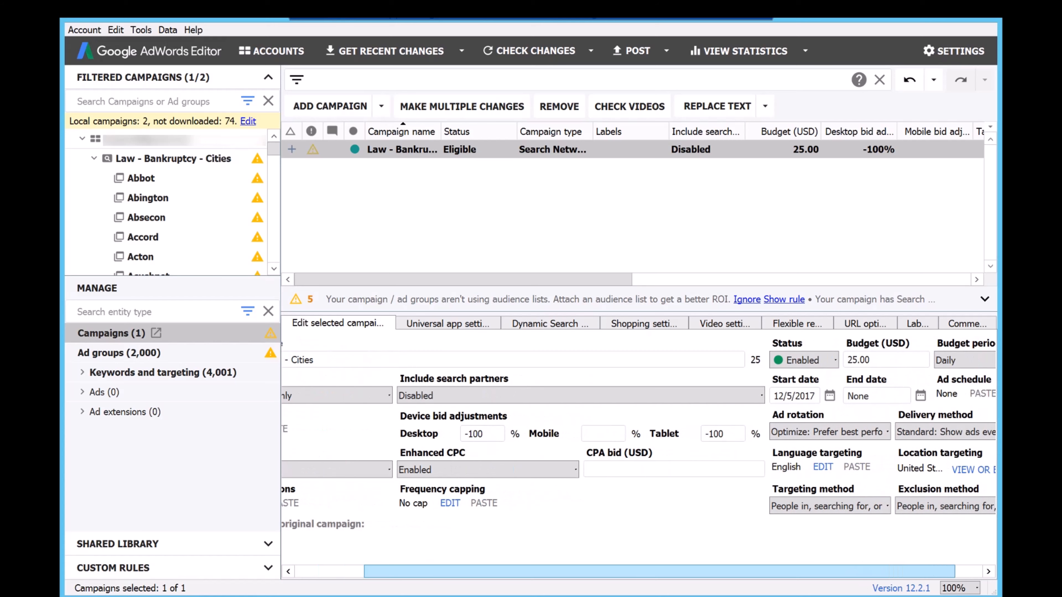
pyautogui.click(820, 513)
pyautogui.click(735, 534)
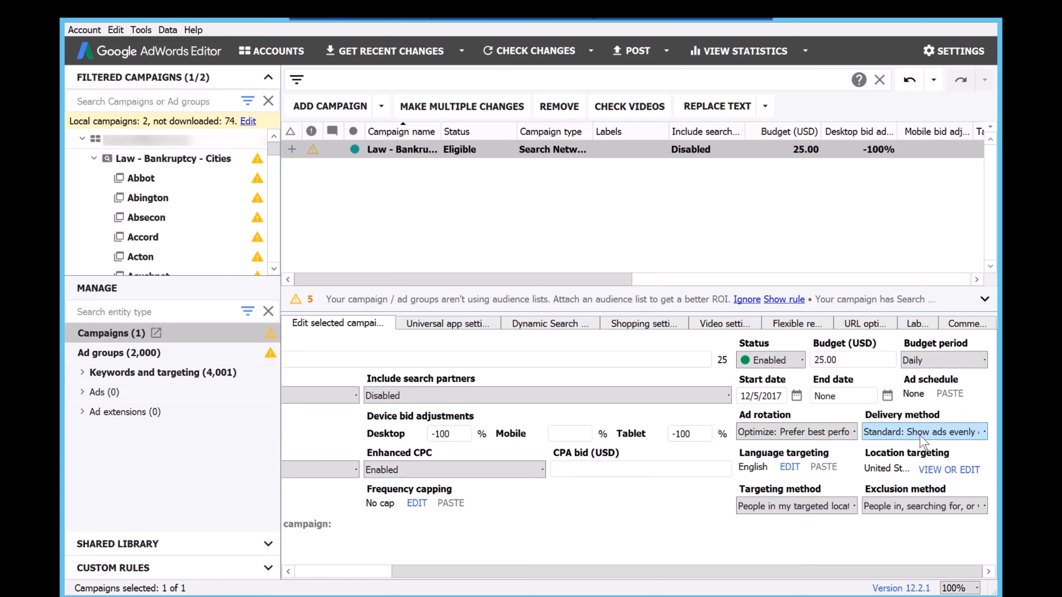
pyautogui.click(905, 433)
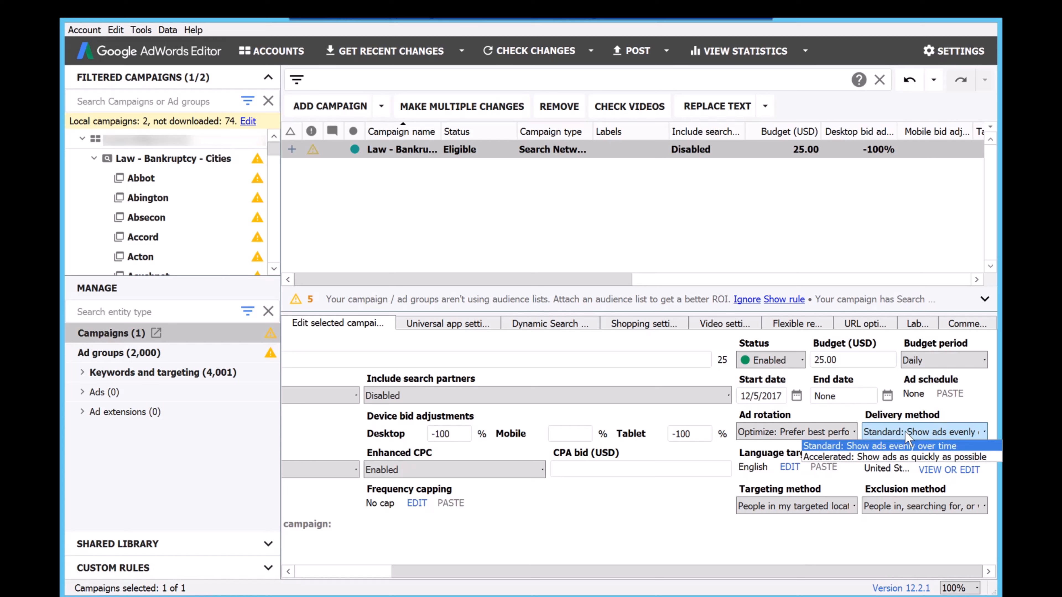
pyautogui.click(885, 456)
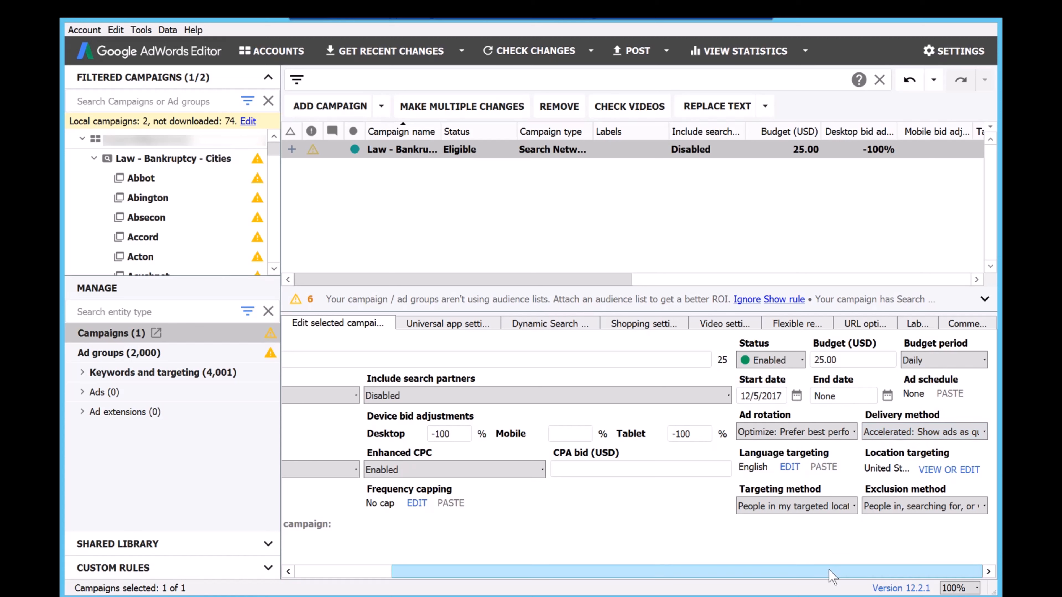
pyautogui.moveTo(832, 575); pyautogui.dragTo(820, 577)
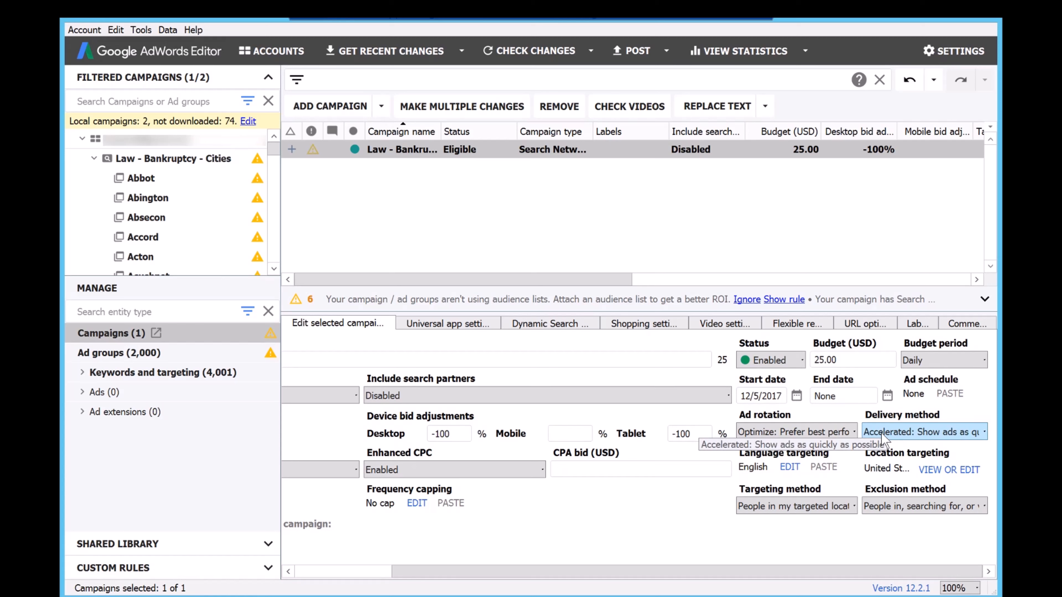
pyautogui.click(887, 435)
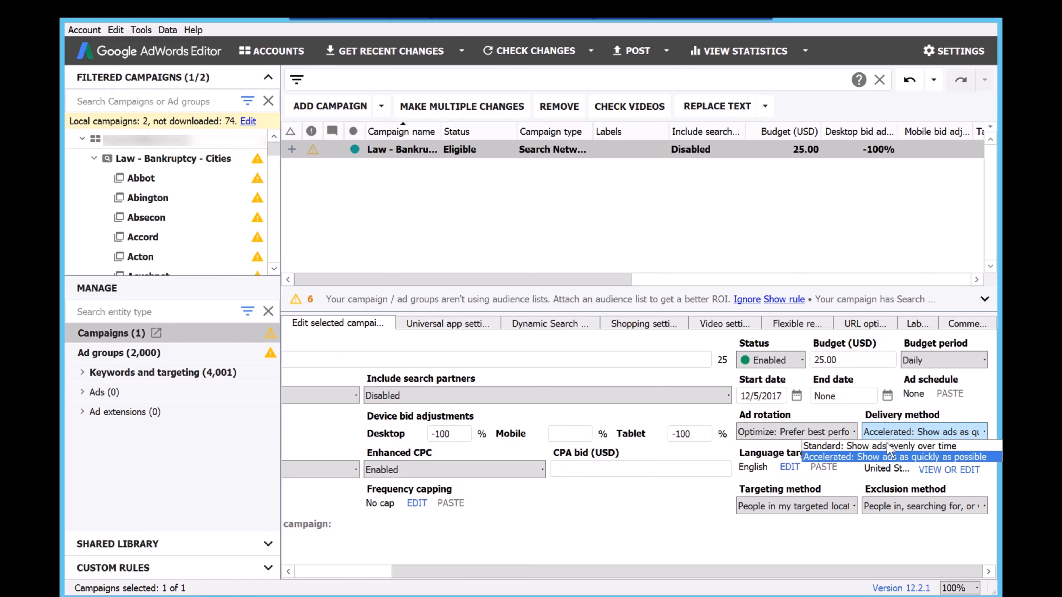
pyautogui.click(860, 456)
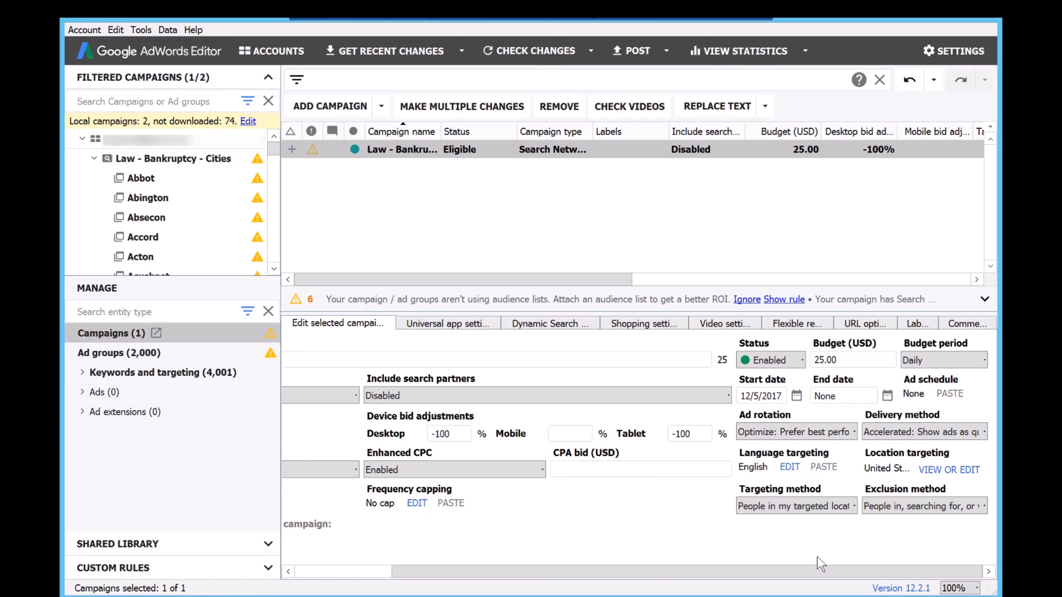
pyautogui.moveTo(821, 574); pyautogui.dragTo(581, 574)
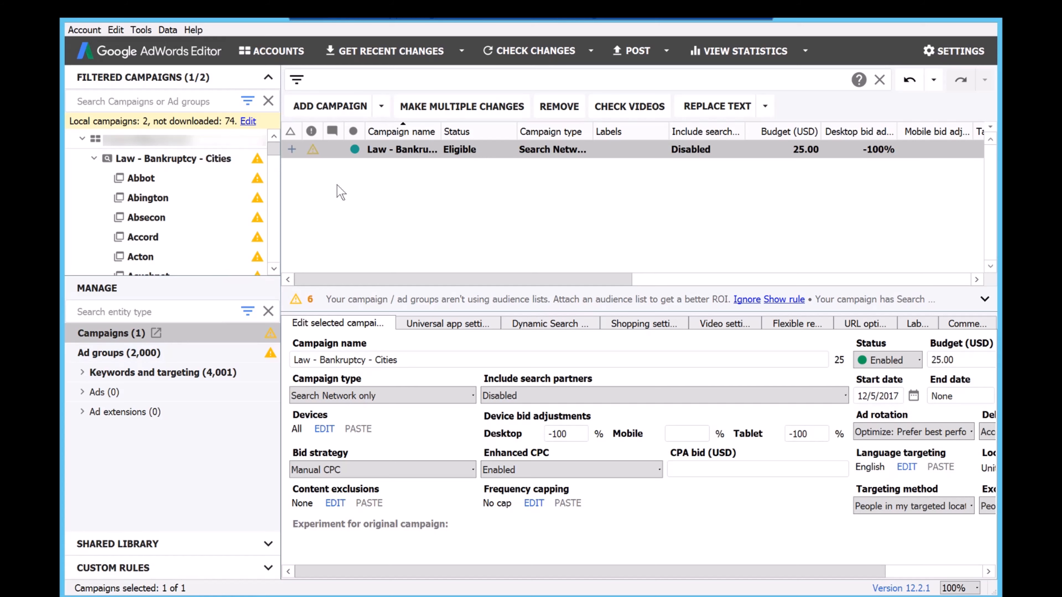
# Select all ad groups of the campaign and set their default max. CPC to 1.50 USD.
pyautogui.click(121, 356)
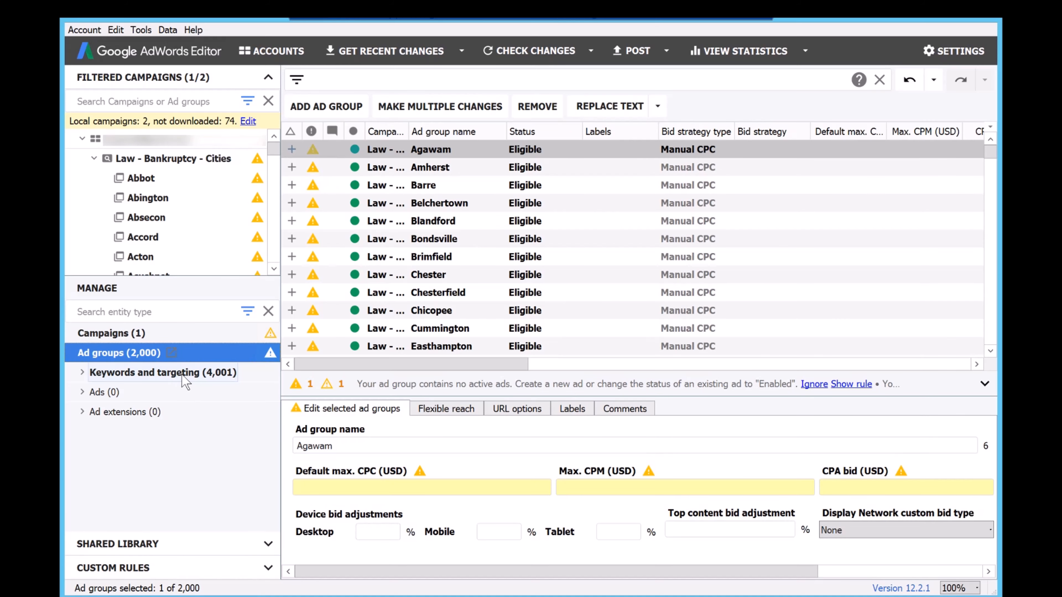
pyautogui.click(580, 167)
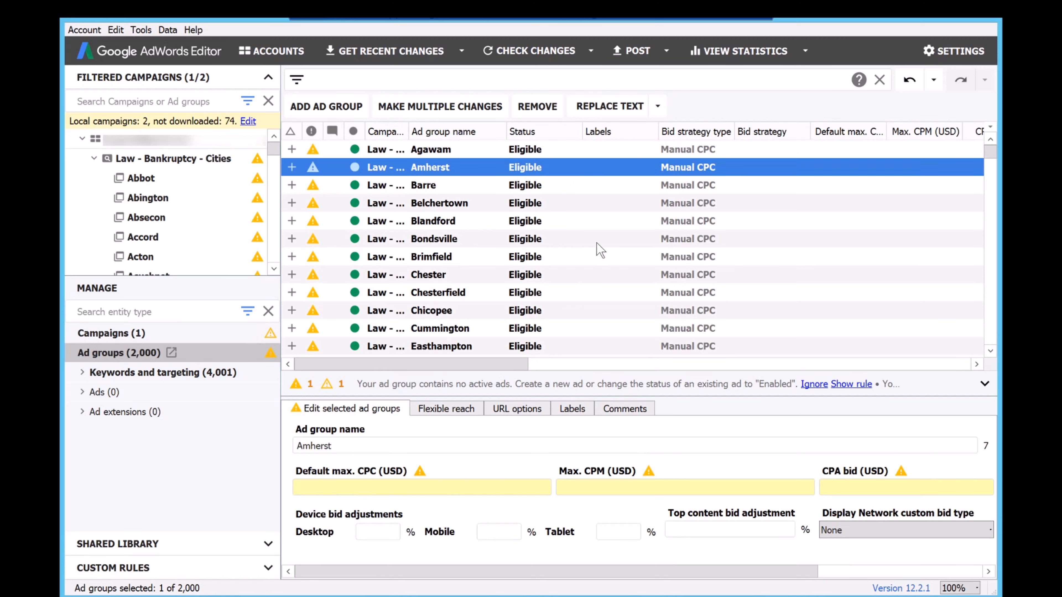
pyautogui.click(497, 189)
pyautogui.rightClick(496, 191)
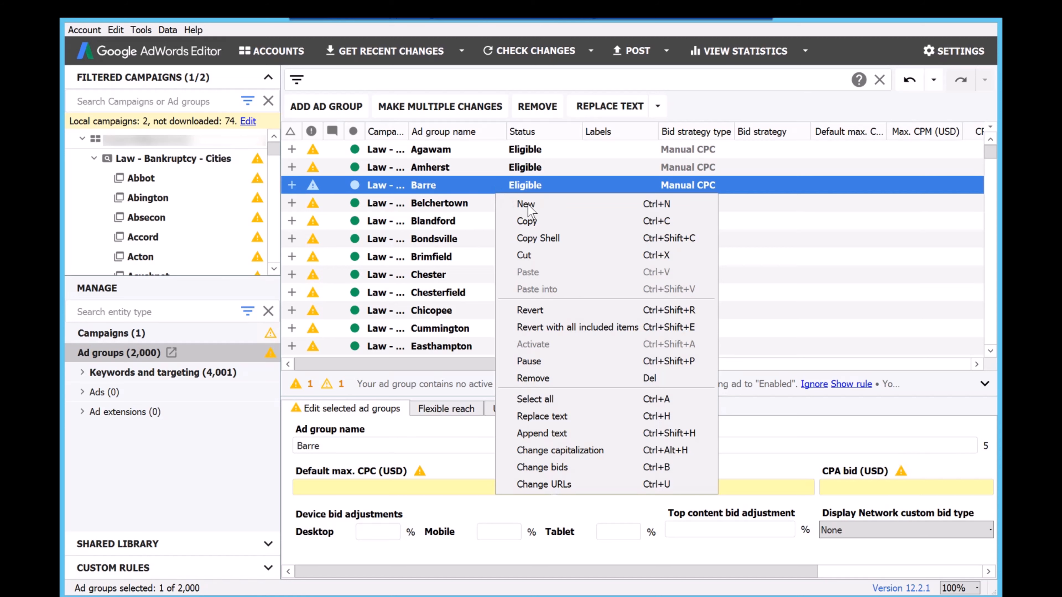
pyautogui.click(565, 400)
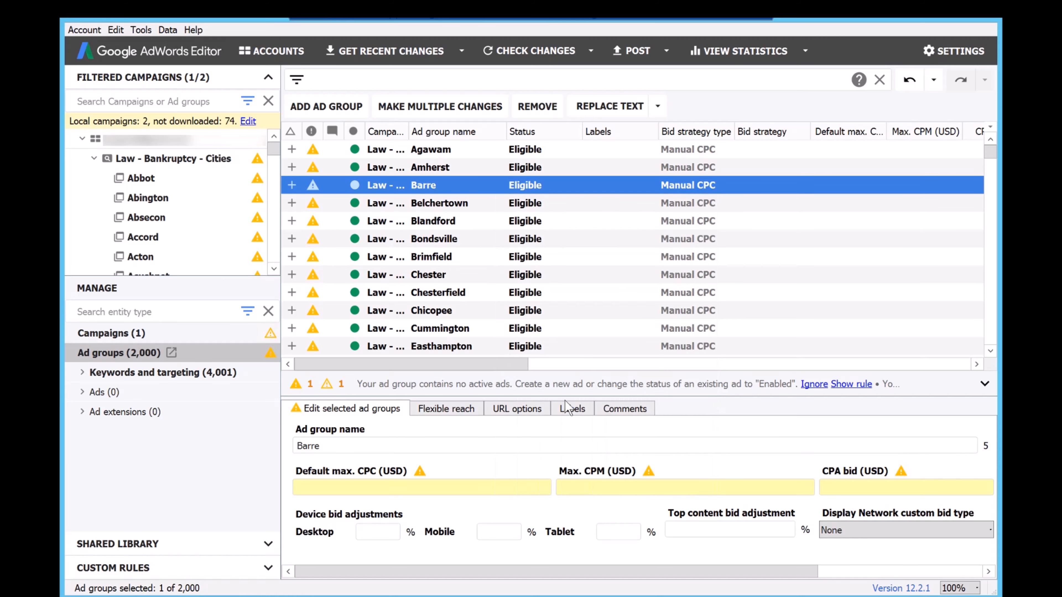
pyautogui.click(463, 487)
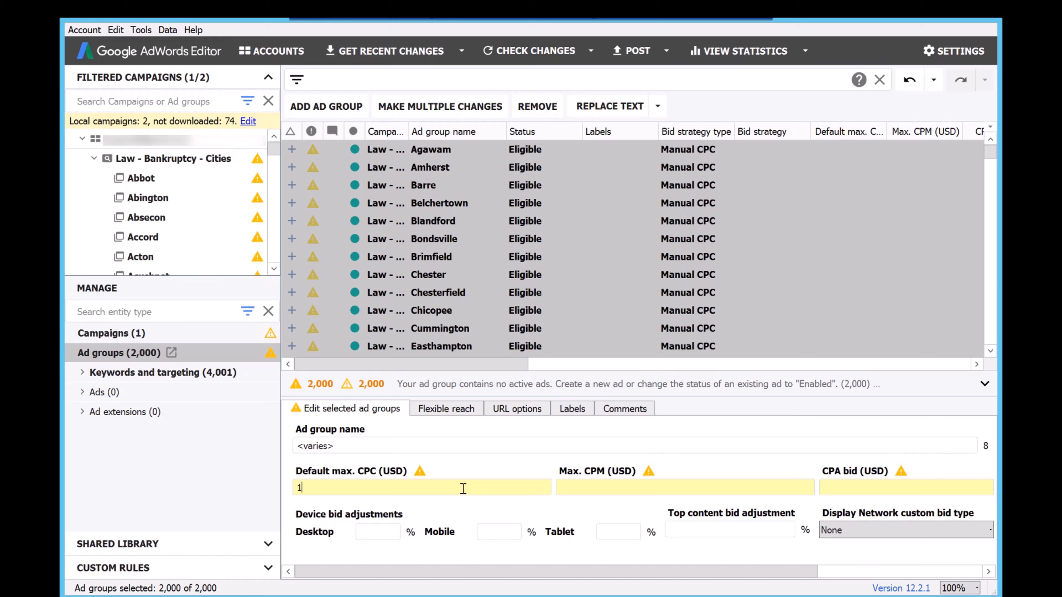
pyautogui.press('Return')
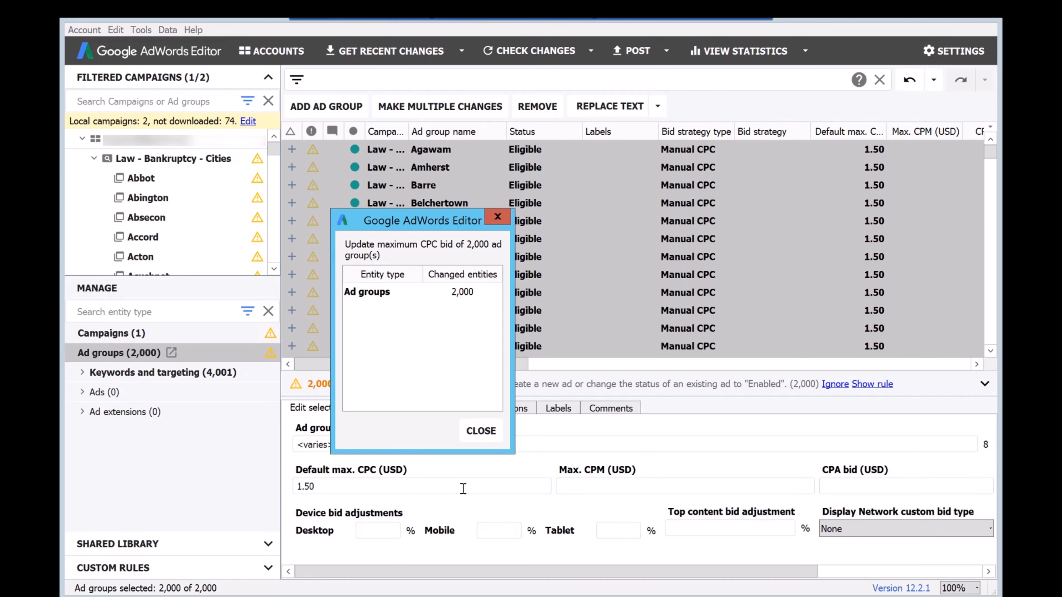
pyautogui.click(485, 430)
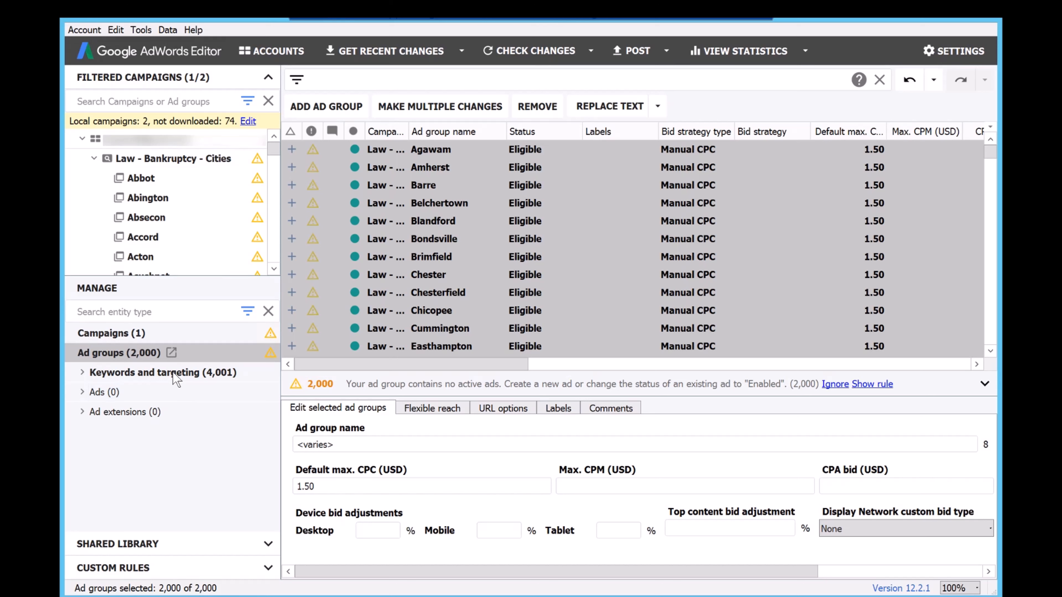
# Add a new expanded text ad to the Abbot ad group of the Law - Bankruptcy - Cities campaign.
pyautogui.click(97, 394)
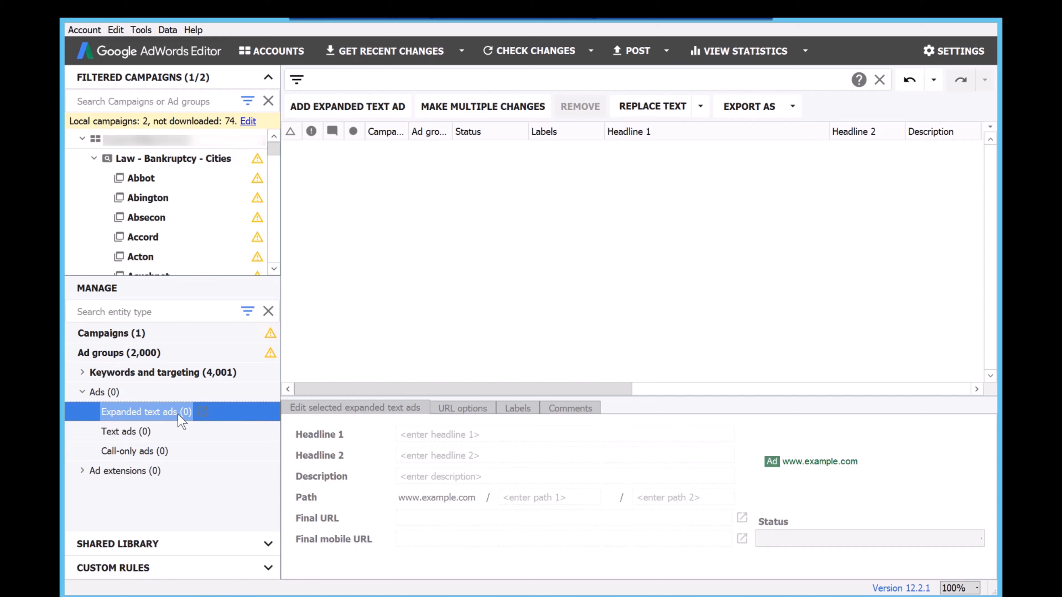
pyautogui.click(347, 108)
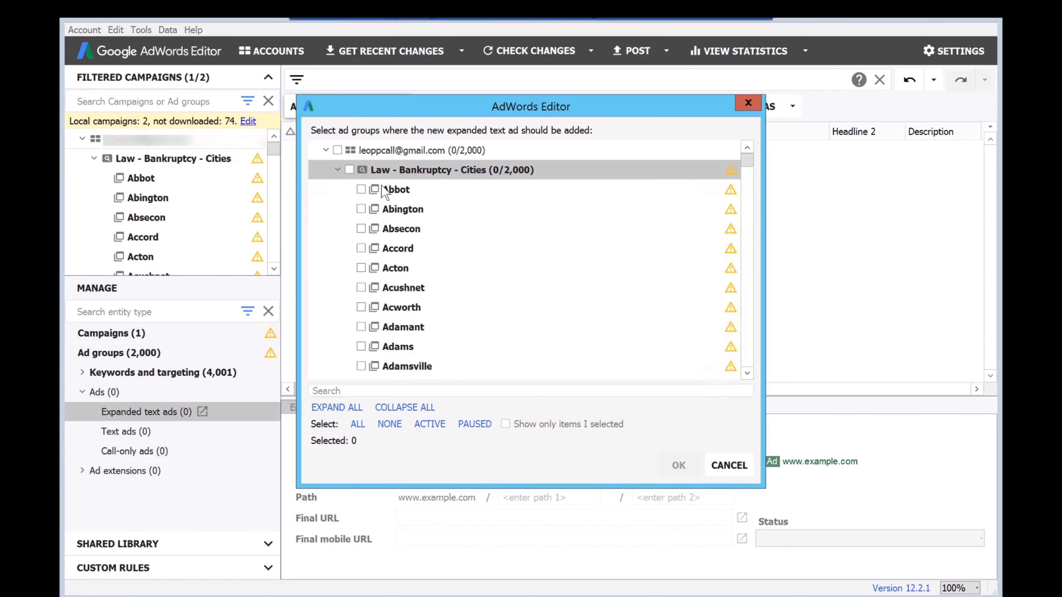
pyautogui.click(360, 189)
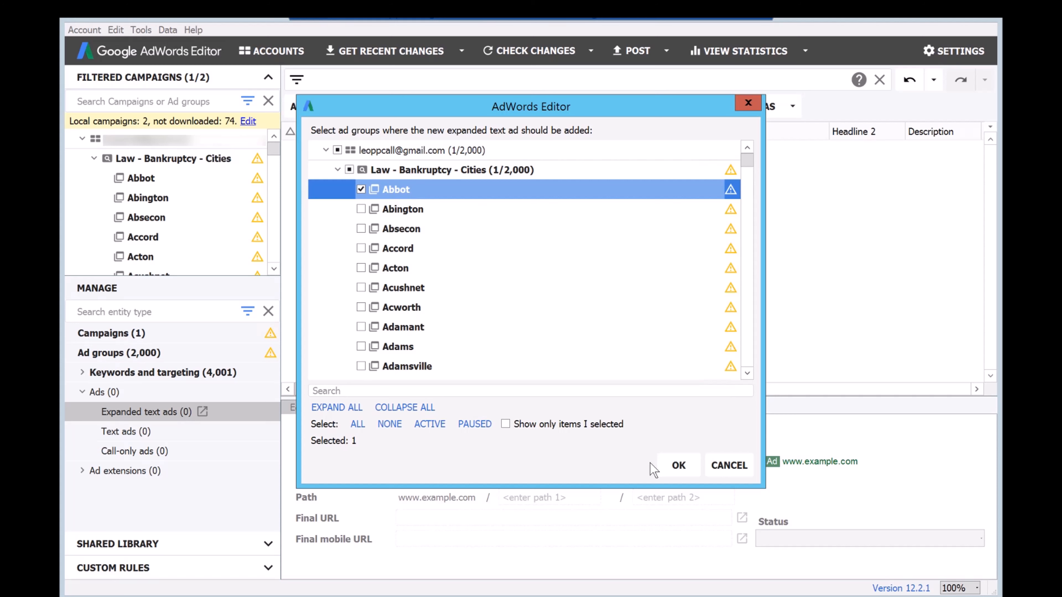
pyautogui.click(679, 465)
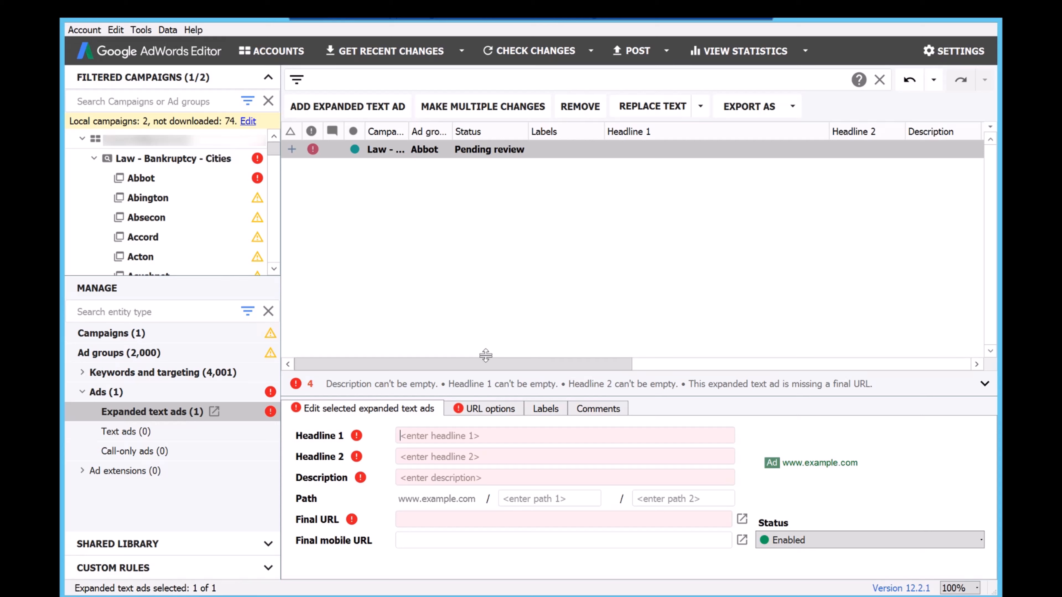
# Set Headline 1 of the Abbot ad to "Call Top (5) Bankruptcy Lawyer".
pyautogui.write('Top')
pyautogui.press('BackSpace')
pyautogui.press('BackSpace')
pyautogui.press('BackSpace')
pyautogui.press('BackSpace')
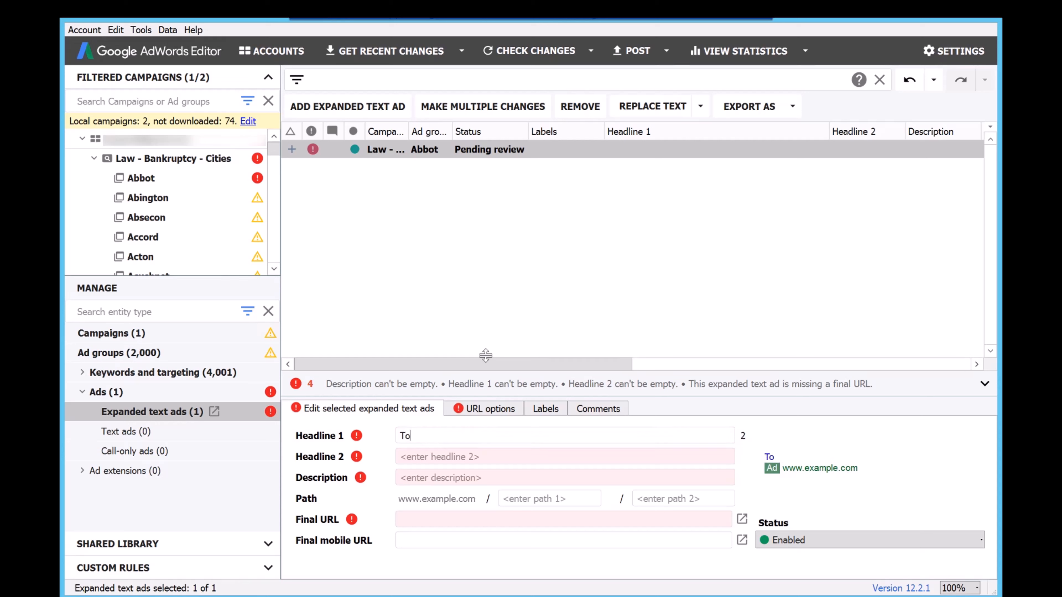
pyautogui.write('Call Top (5) ')
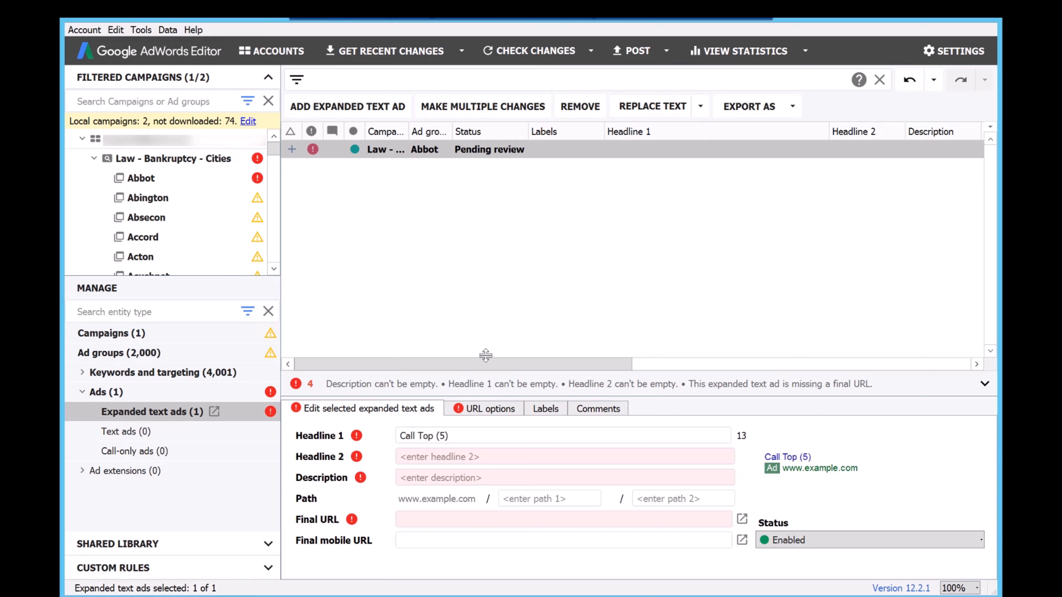
pyautogui.write('Bankruptcy ')
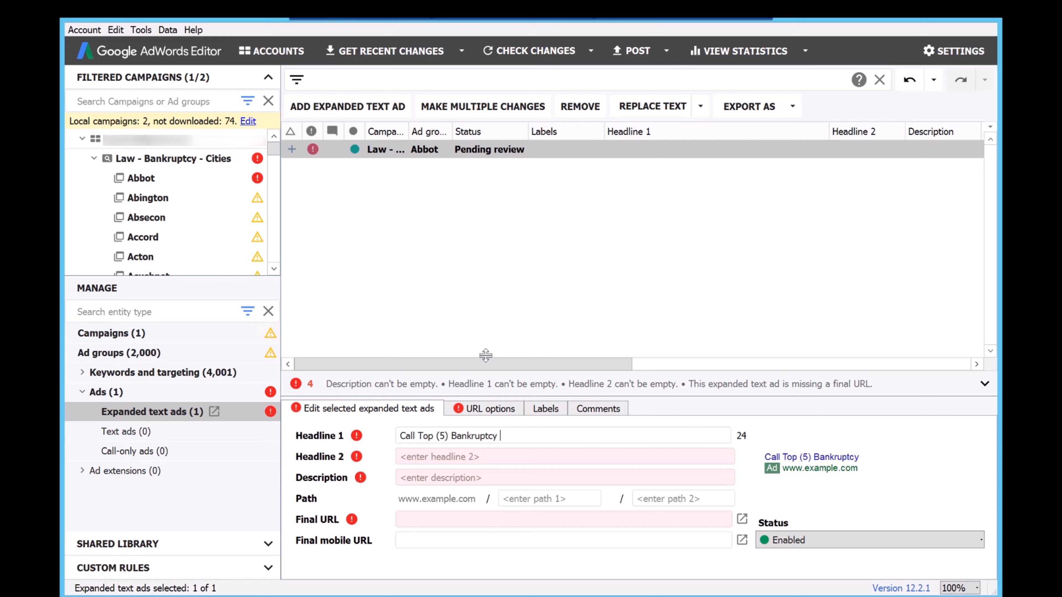
pyautogui.write('Lawyers')
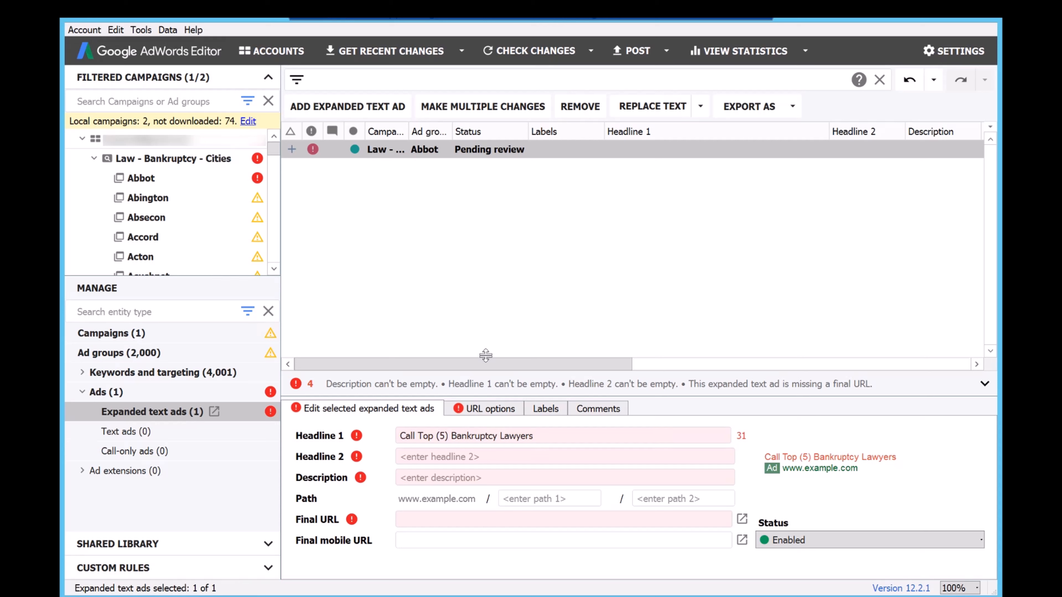
pyautogui.press('BackSpace')
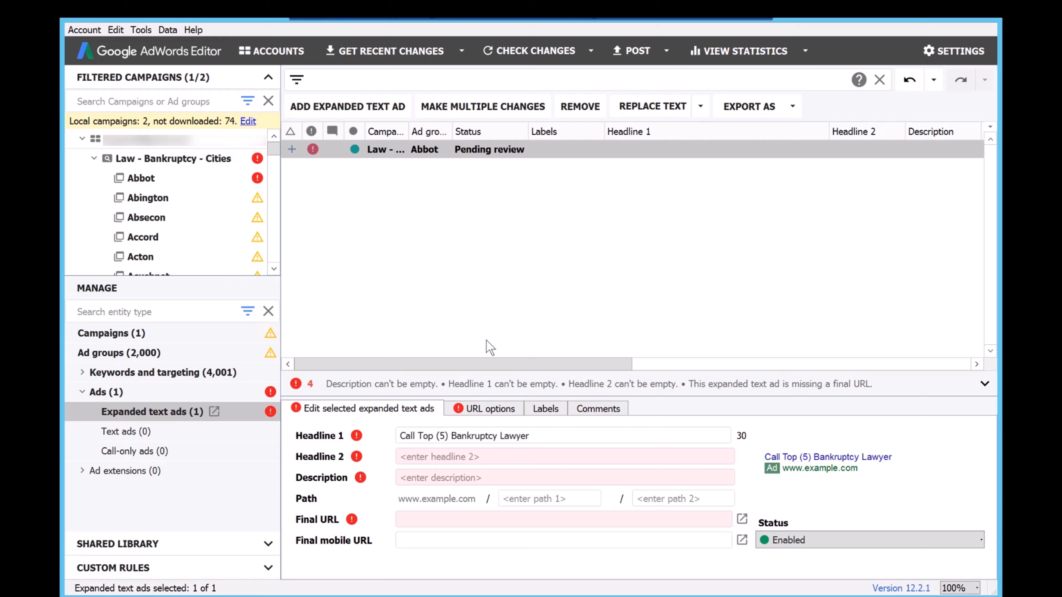
# Set Headline 2 of the ad to "Call - Free Case Evaluation".
pyautogui.click(621, 455)
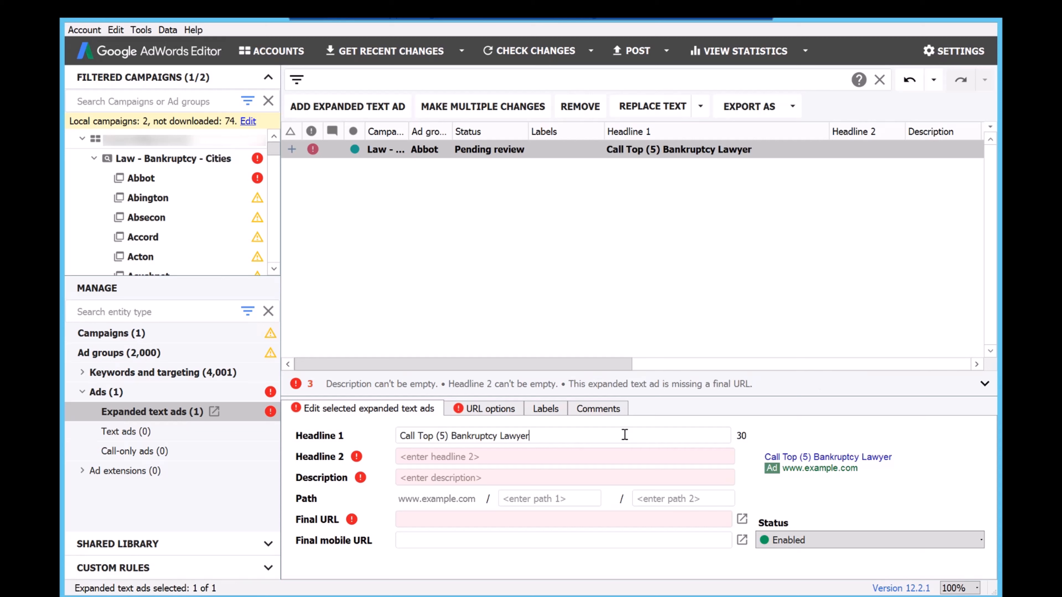
pyautogui.write('2')
pyautogui.press('BackSpace')
pyautogui.write('C')
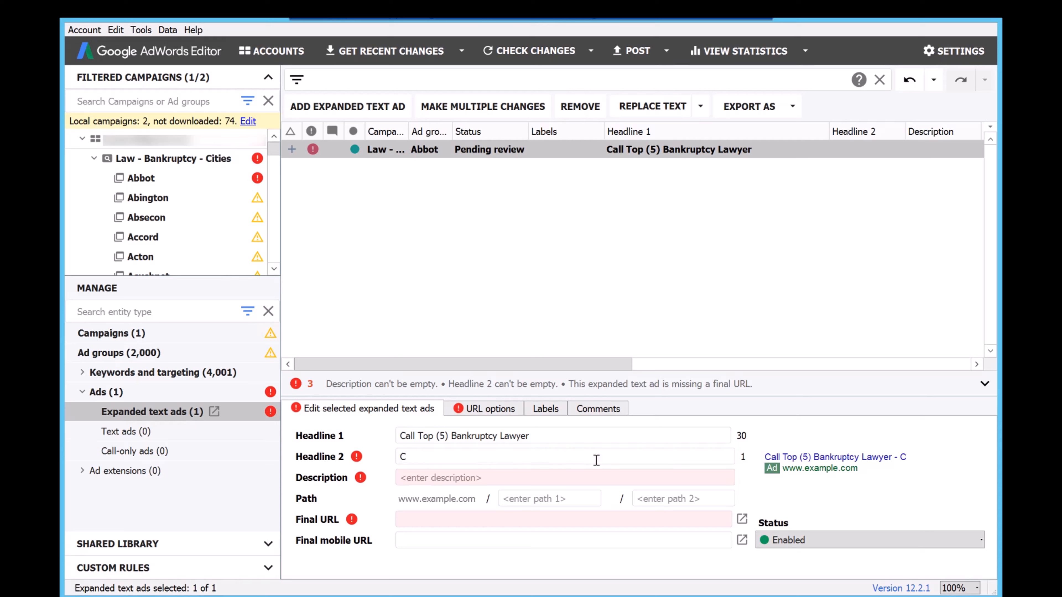
pyautogui.write('all - Free PHo')
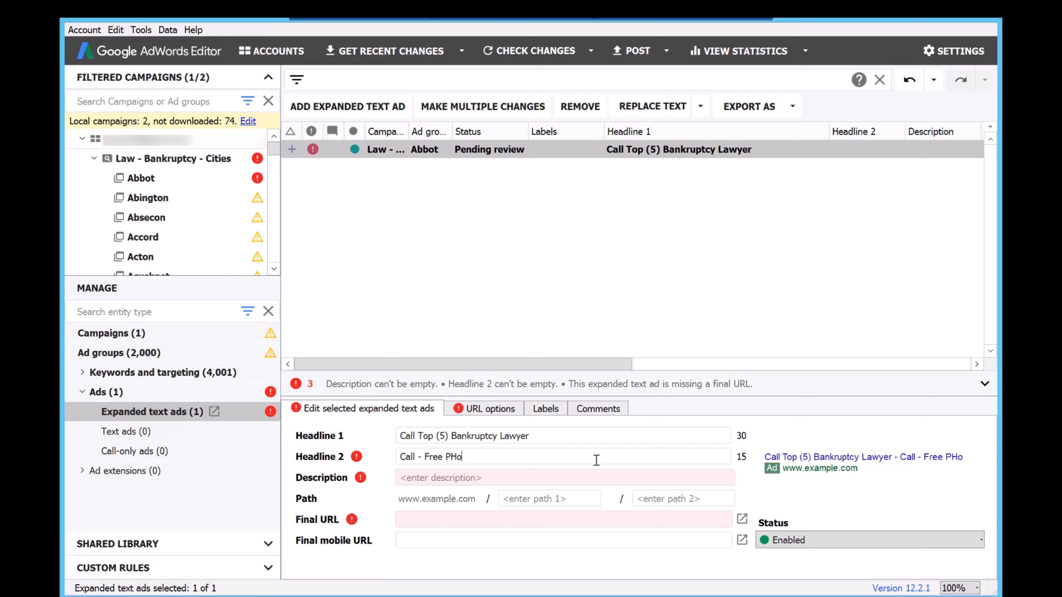
pyautogui.press('BackSpace')
pyautogui.press('BackSpace')
pyautogui.press('BackSpace')
pyautogui.write('Case Evaluati')
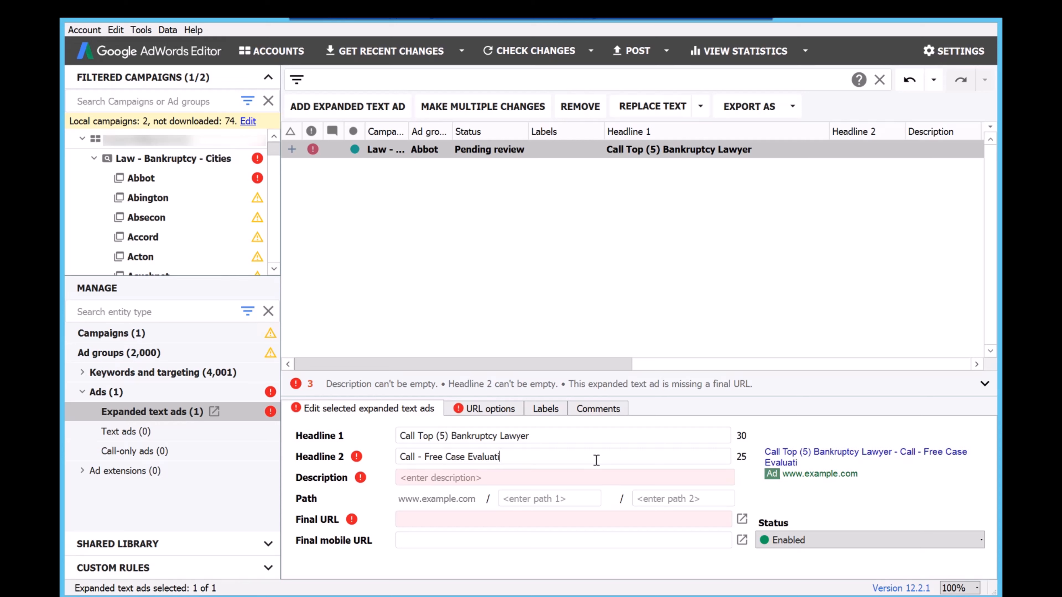
pyautogui.write('on.')
pyautogui.press('BackSpace')
# Start the ad's description with "Call - ".
pyautogui.click(582, 476)
pyautogui.write('Call  -')
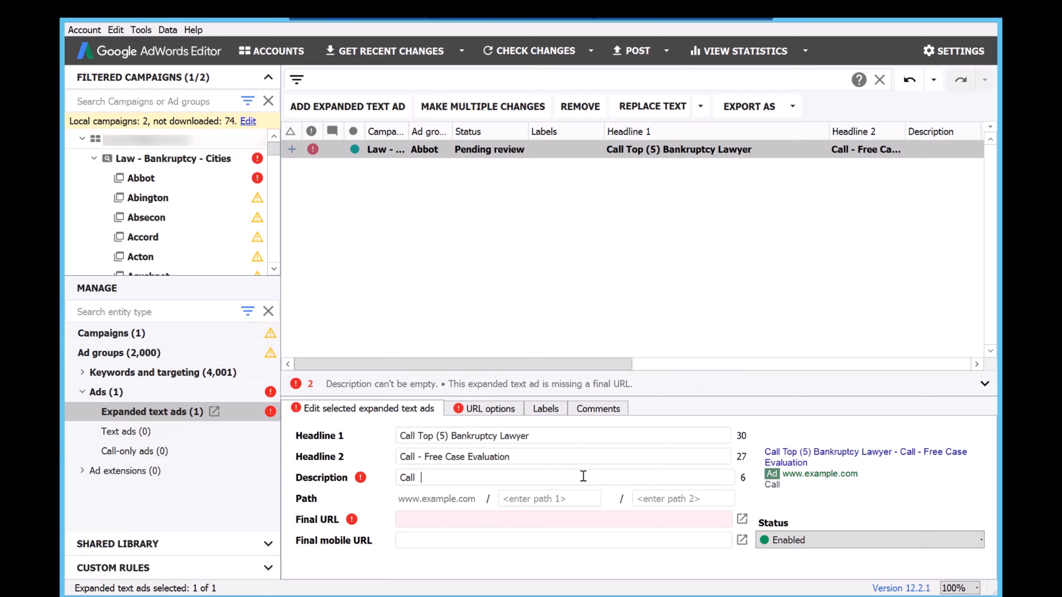
pyautogui.press('BackSpace')
pyautogui.press('BackSpace')
pyautogui.write('- Professional ')
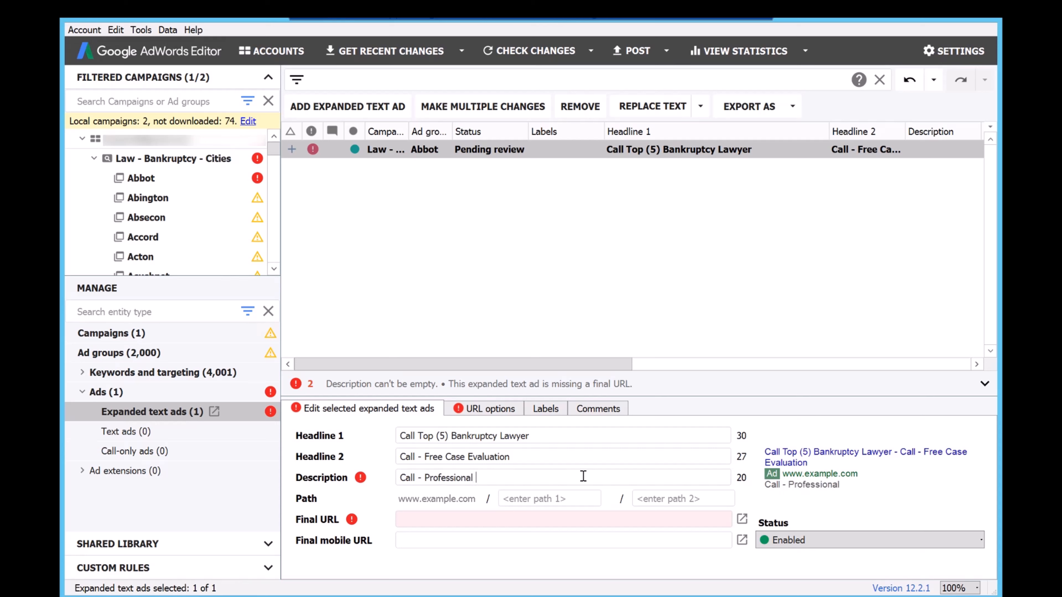
pyautogui.write('Accredited Lawyers')
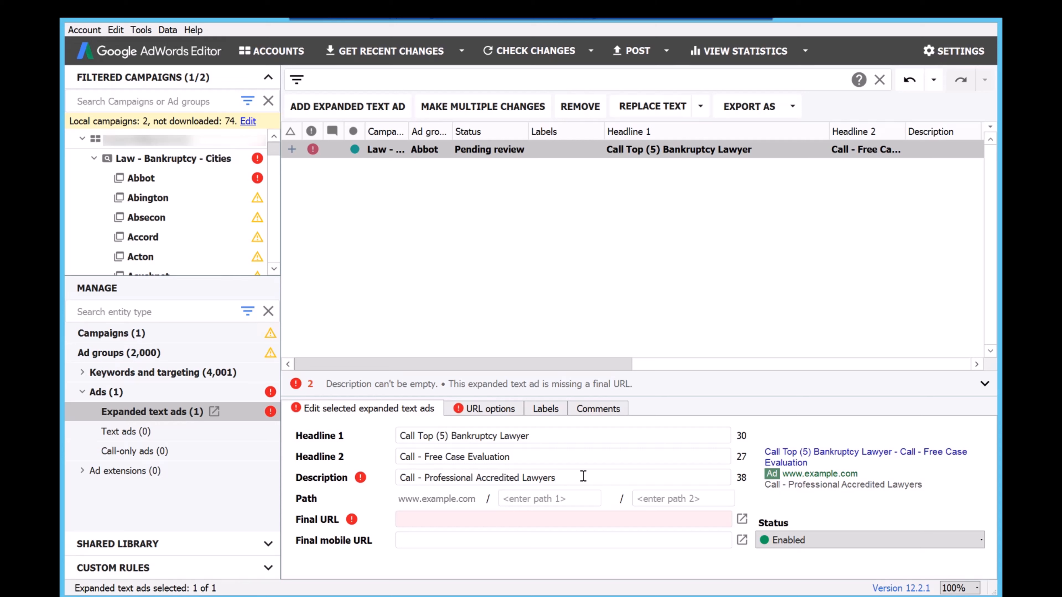
pyautogui.press('BackSpace')
pyautogui.press('BackSpace')
pyautogui.press('BackSpace')
pyautogui.press('BackSpace')
pyautogui.press('BackSpace')
pyautogui.press('BackSpace')
pyautogui.press('BackSpace')
pyautogui.press('BackSpace')
pyautogui.press('BackSpace')
pyautogui.press('BackSpace')
pyautogui.press('BackSpace')
pyautogui.press('BackSpace')
pyautogui.press('BackSpace')
pyautogui.press('BackSpace')
pyautogui.press('BackSpace')
pyautogui.press('BackSpace')
pyautogui.press('BackSpace')
pyautogui.press('BackSpace')
pyautogui.press('BackSpace')
pyautogui.press('BackSpace')
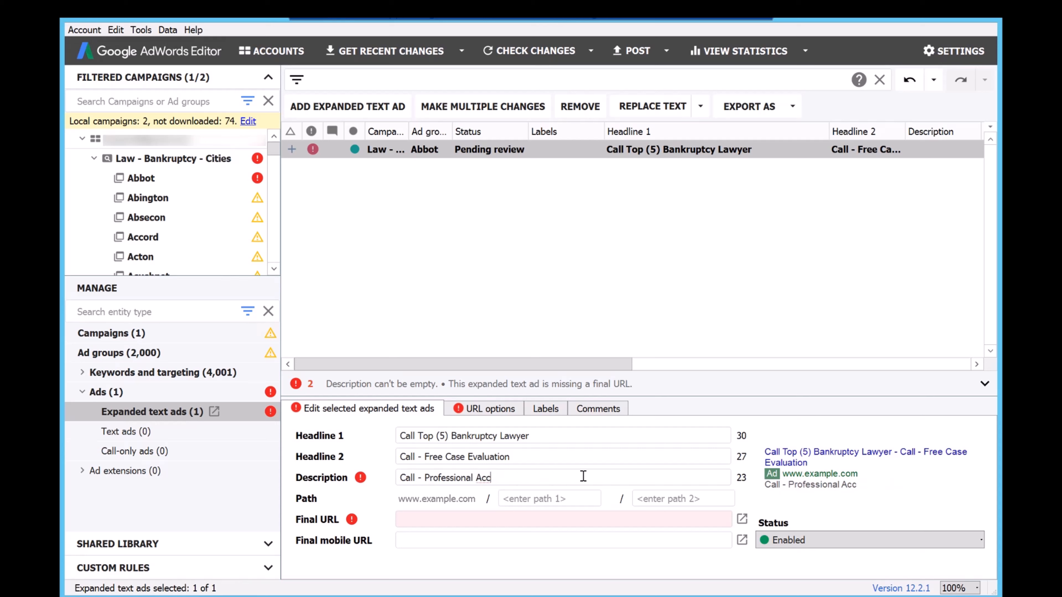
pyautogui.press('BackSpace')
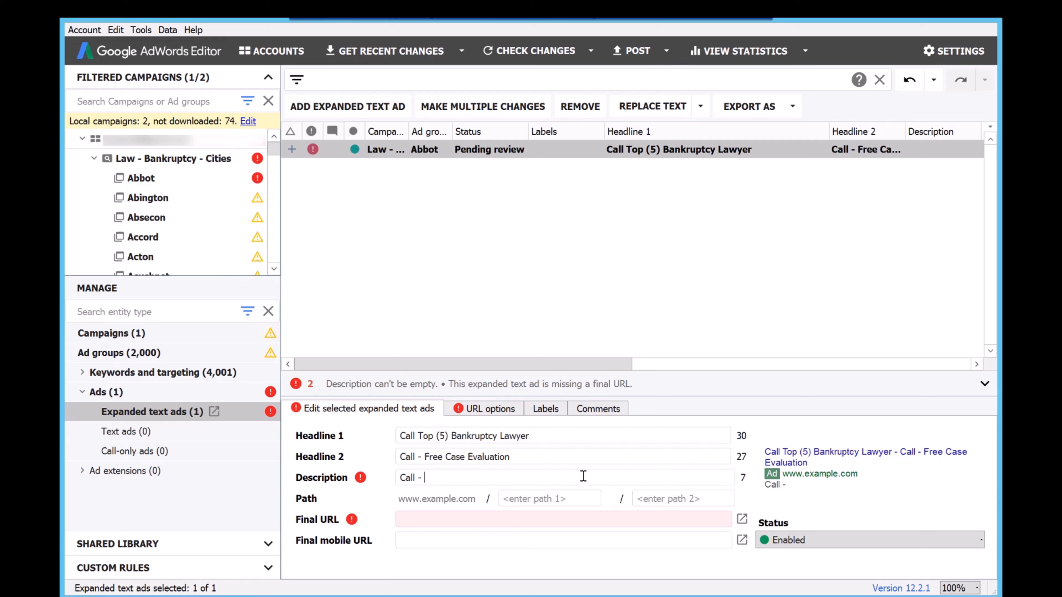
# Continue the description with the keyword insertion code "{KeyWord:Local Bankruptcy Lawyer in Your Area}".
pyautogui.write('{')
pyautogui.write('KeyWord:')
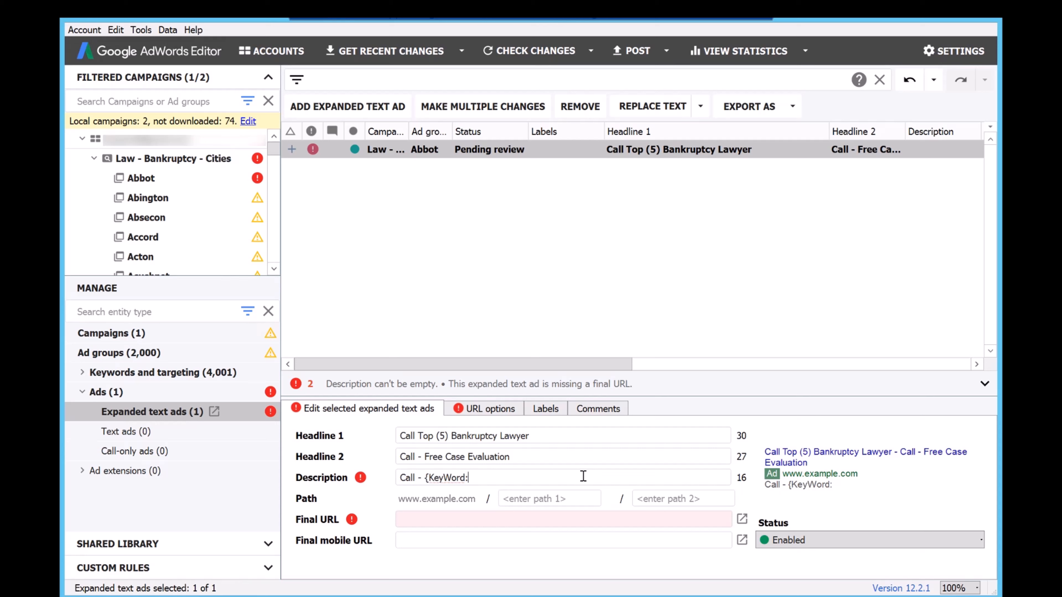
pyautogui.write('Local Lawyers')
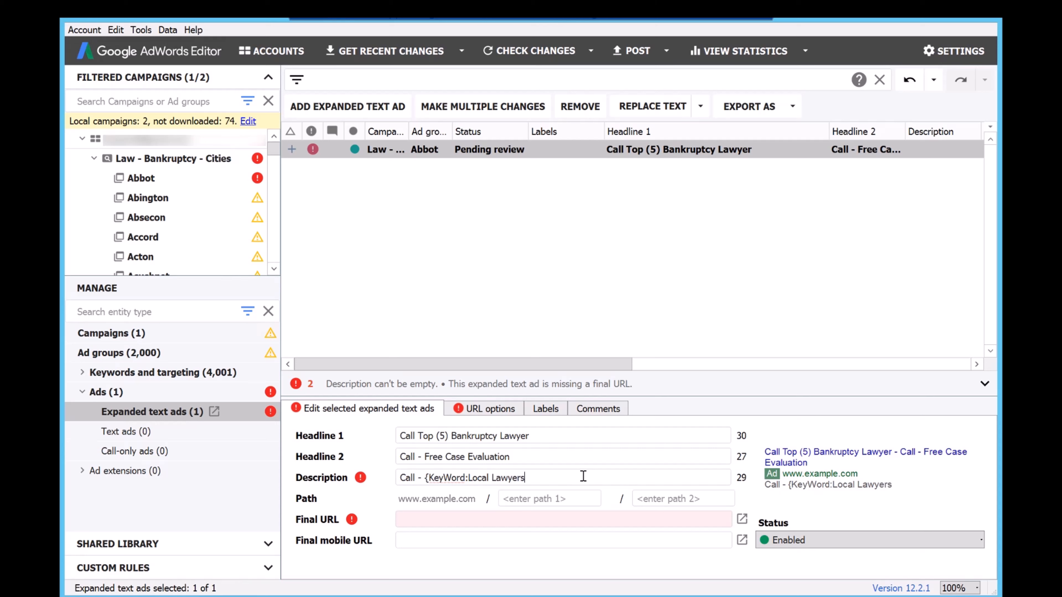
pyautogui.write(' Inj')
pyautogui.press('BackSpace')
pyautogui.press('BackSpace')
pyautogui.press('BackSpace')
pyautogui.press('BackSpace')
pyautogui.press('BackSpace')
pyautogui.press('BackSpace')
pyautogui.press('BackSpace')
pyautogui.press('BackSpace')
pyautogui.press('BackSpace')
pyautogui.press('BackSpace')
pyautogui.press('BackSpace')
pyautogui.press('BackSpace')
pyautogui.write('Bankruptcy Lawyer')
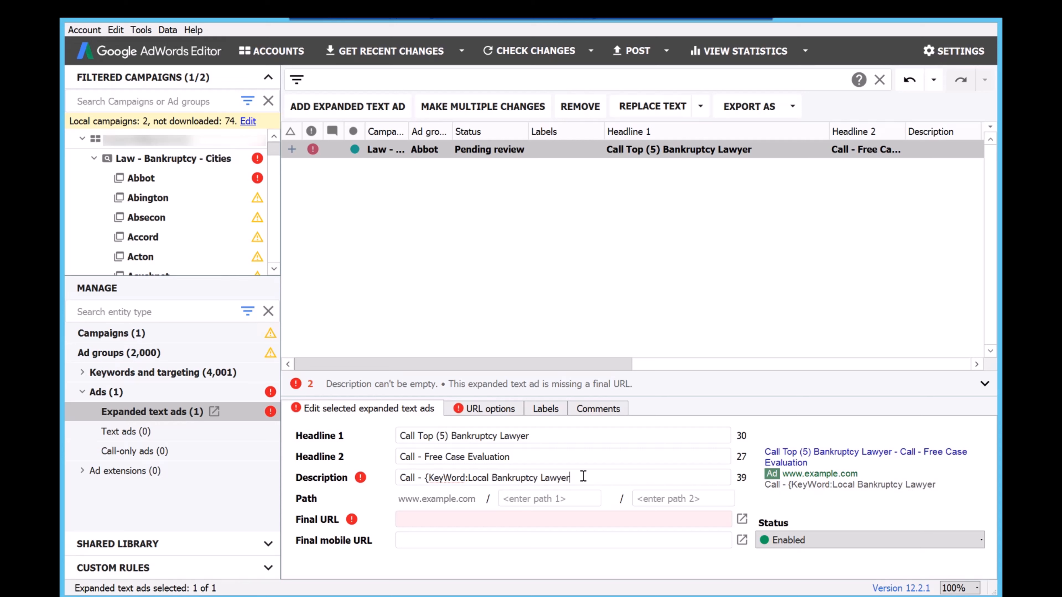
pyautogui.write(' in ?Your Area}')
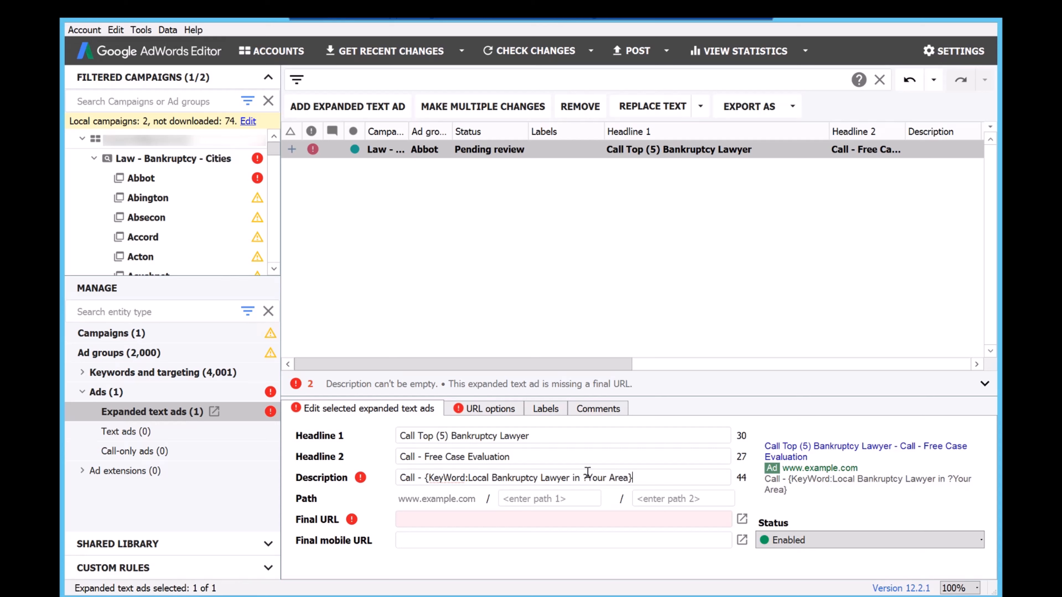
pyautogui.press('BackSpace')
# Finish the description after the keyword insertion code with ". Free Case Evaluation.".
pyautogui.write('. Fr')
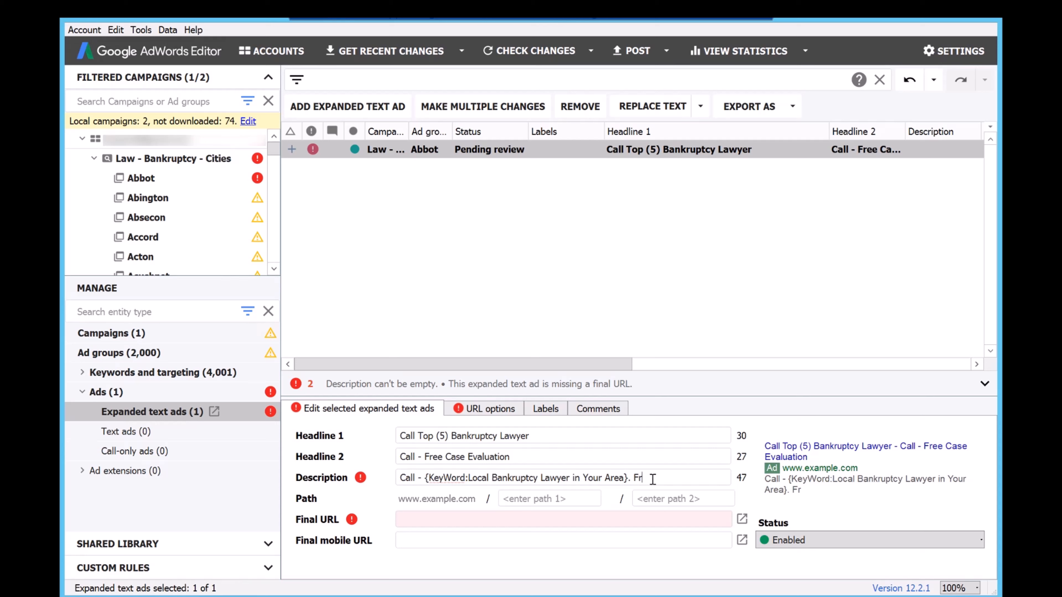
pyautogui.write('ee Case Evalu')
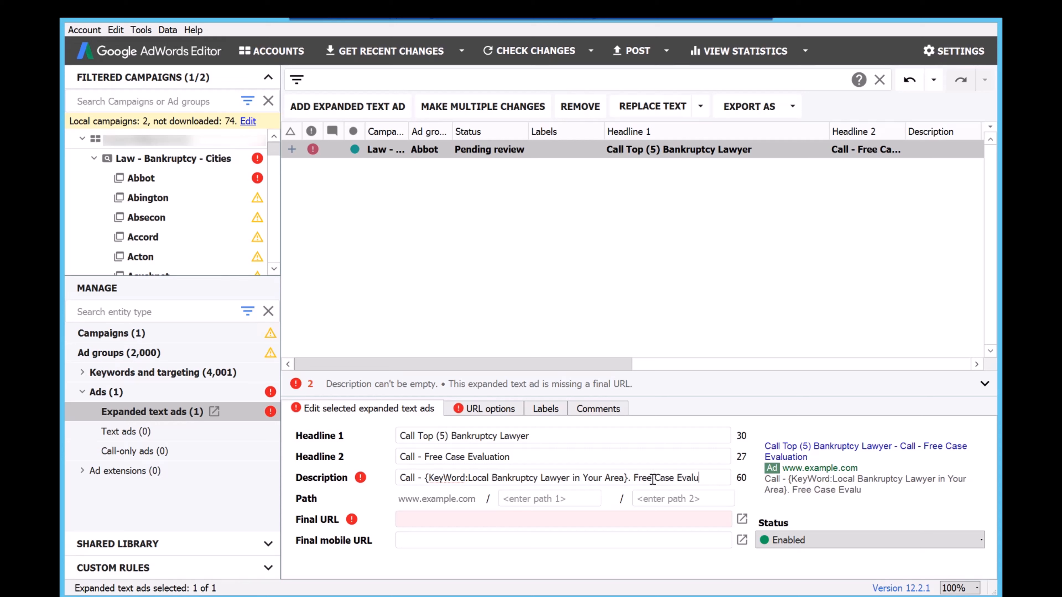
pyautogui.write('ation.')
# Set the ad's display path to "Tap-To-Call" and "Bankruptcy-Law".
pyautogui.click(529, 504)
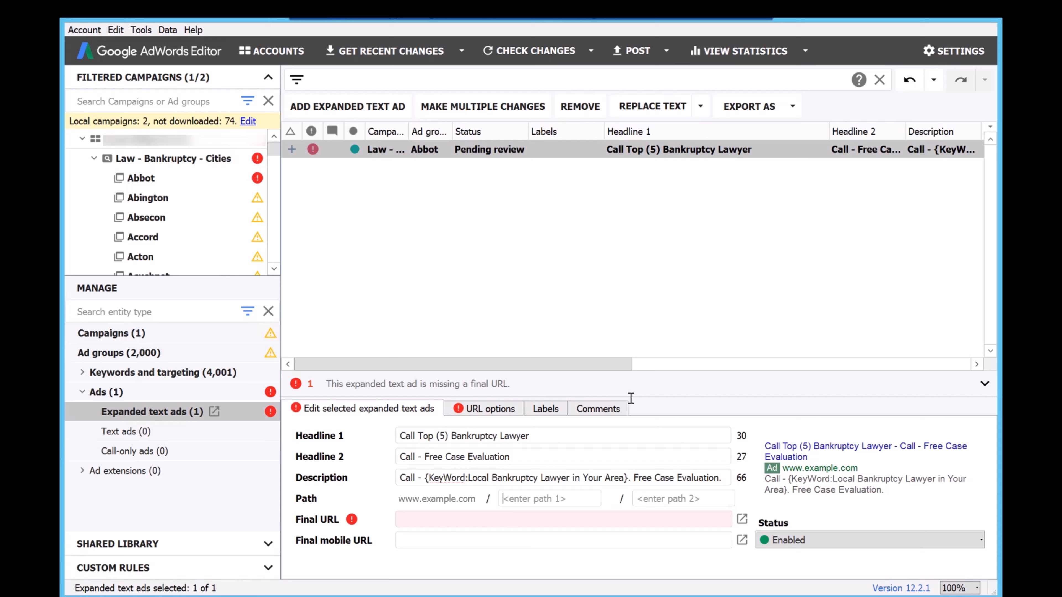
pyautogui.write('Tap-To-Call')
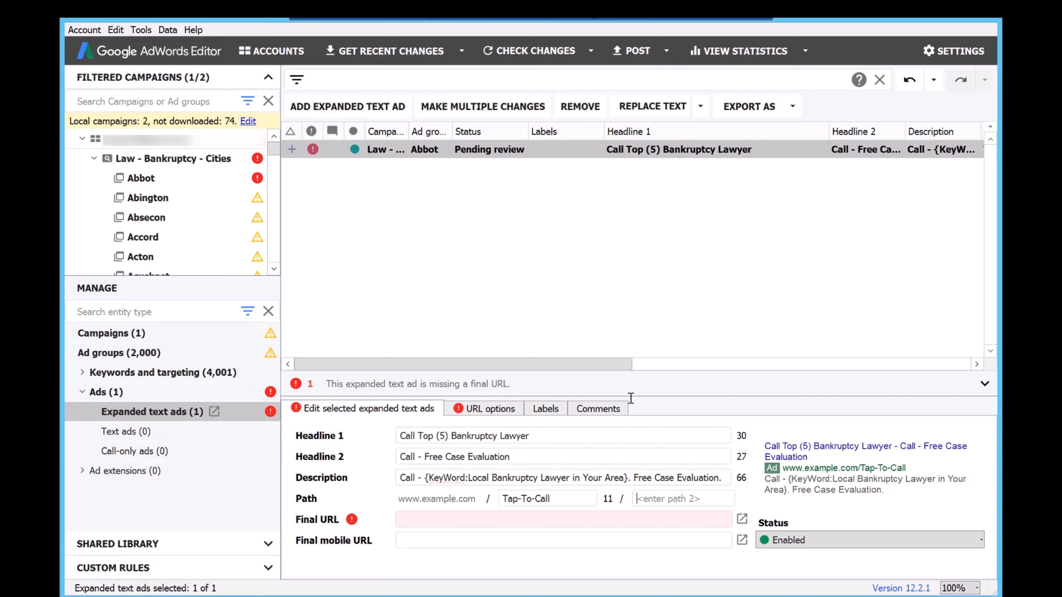
pyautogui.write('Bankrup')
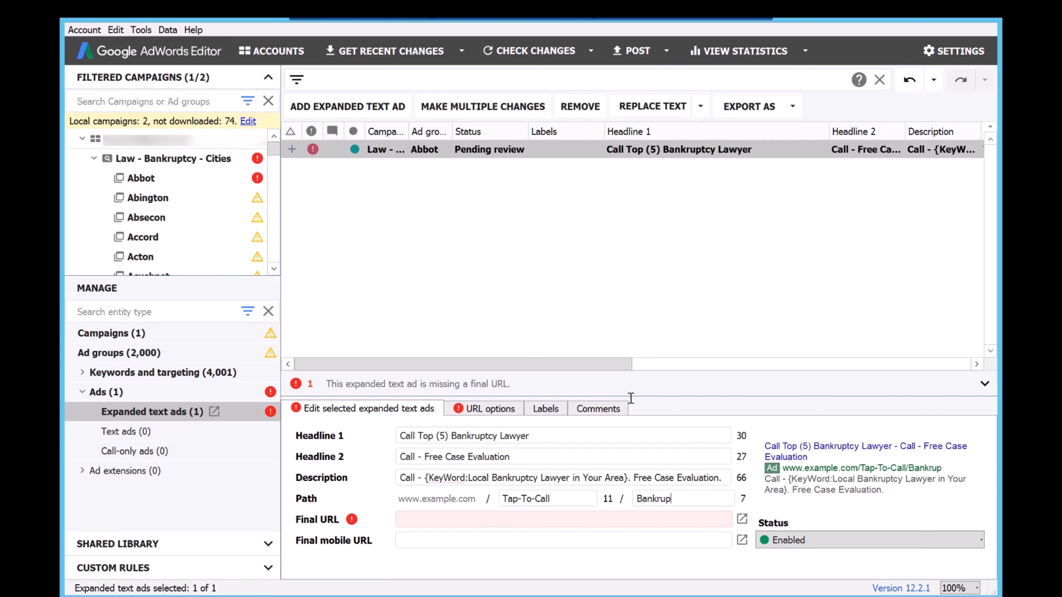
pyautogui.write('tcy-Lawyer')
pyautogui.press('BackSpace')
pyautogui.press('BackSpace')
pyautogui.press('BackSpace')
pyautogui.write('leonidasma')
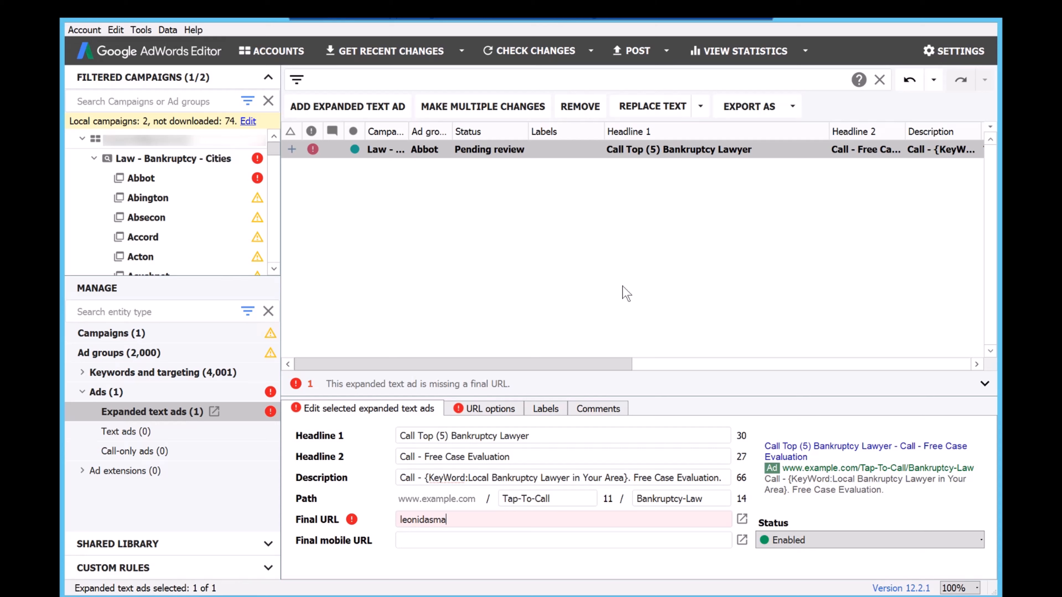
pyautogui.write('rketing.club')
pyautogui.write('https://')
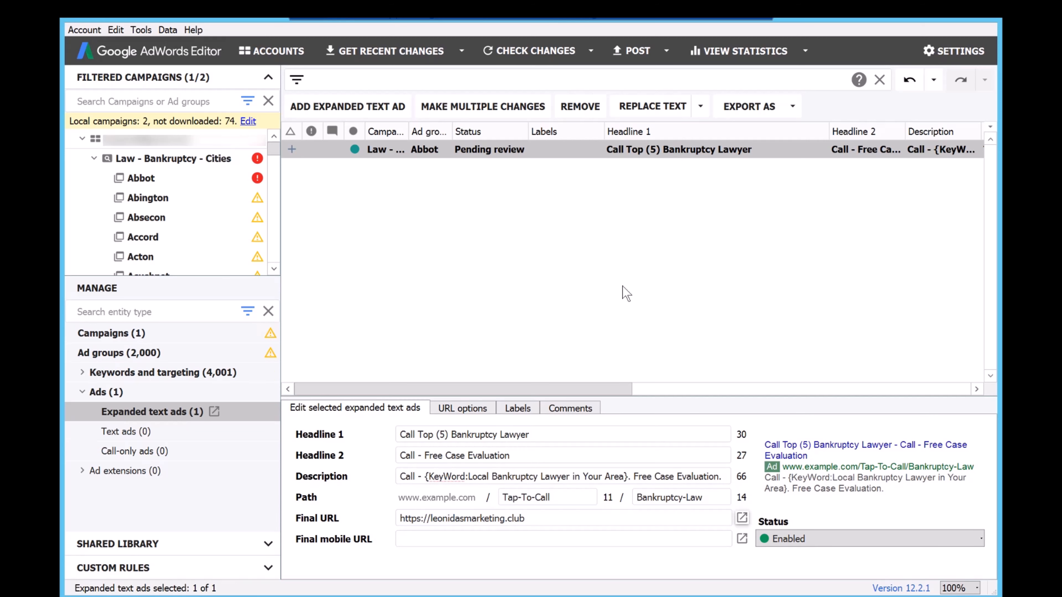
pyautogui.click(445, 544)
pyautogui.tripleClick(498, 519)
pyautogui.hotkey('ctrl', 'c')
pyautogui.click(456, 540)
pyautogui.hotkey('ctrl', 'v')
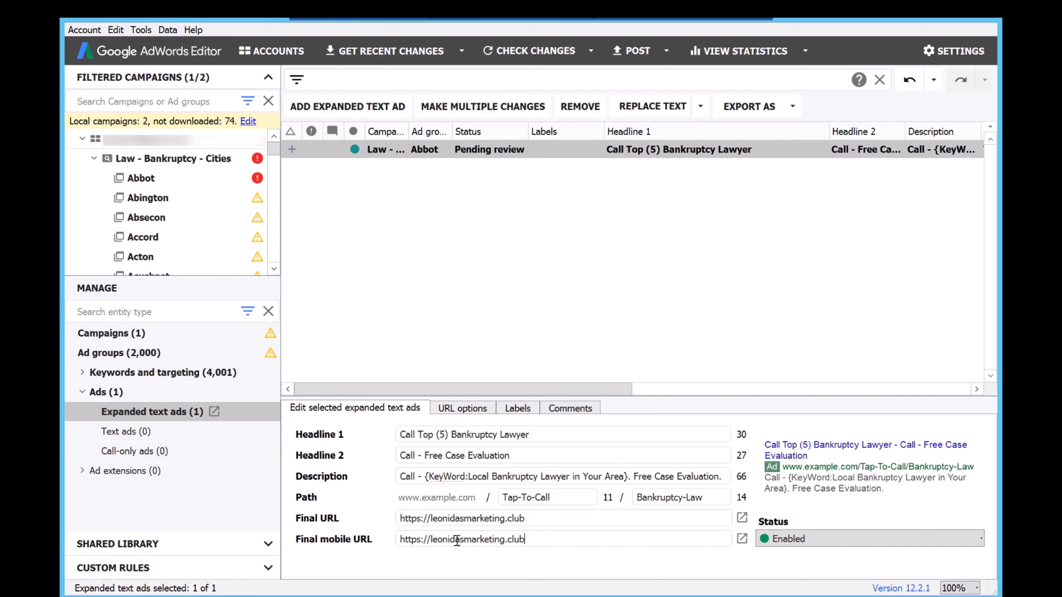
pyautogui.write('/call-bank-law')
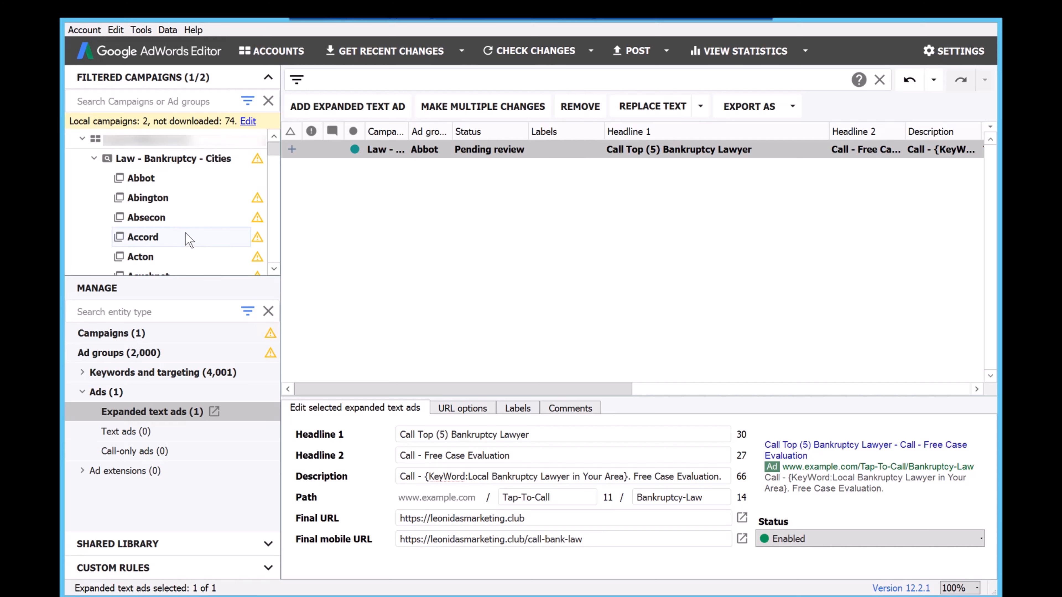
# Copy the Abbot ad group's expanded text ad and select the whole Law - Bankruptcy - Cities campaign as the view.
pyautogui.click(190, 196)
pyautogui.click(183, 178)
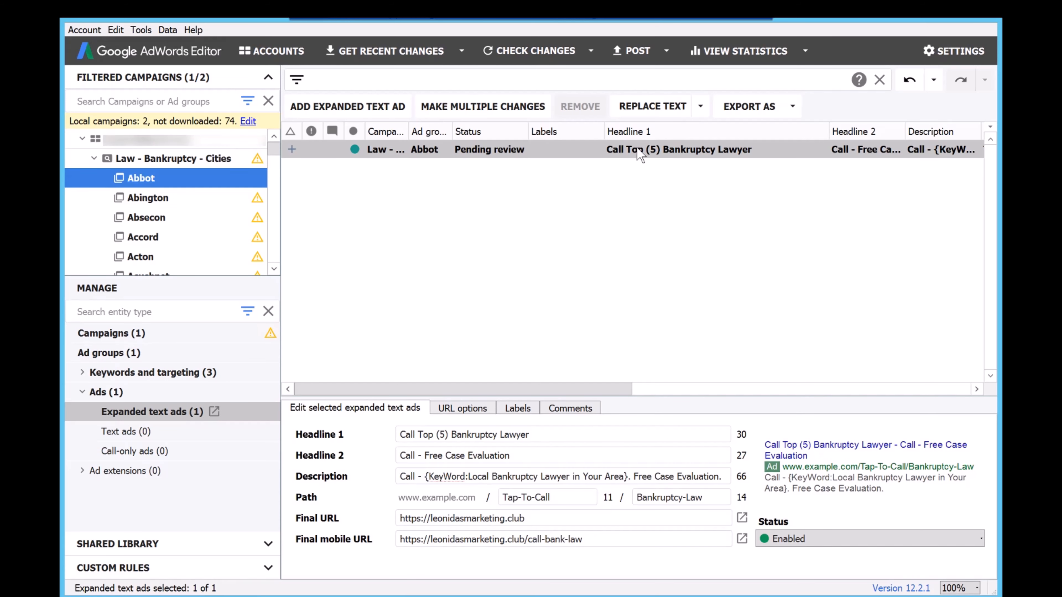
pyautogui.rightClick(637, 149)
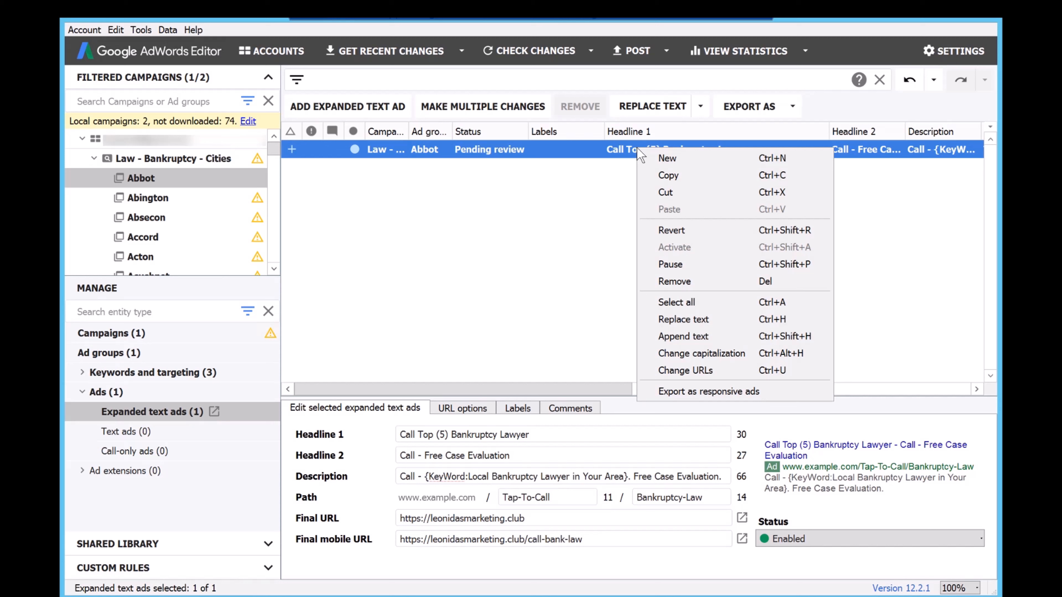
pyautogui.click(668, 178)
pyautogui.click(186, 161)
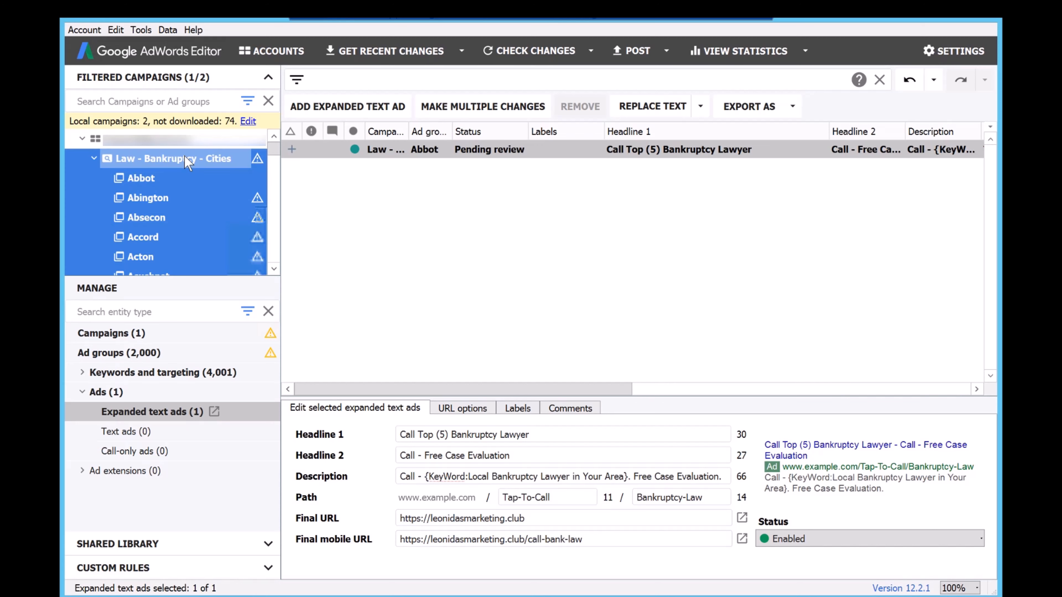
pyautogui.rightClick(491, 191)
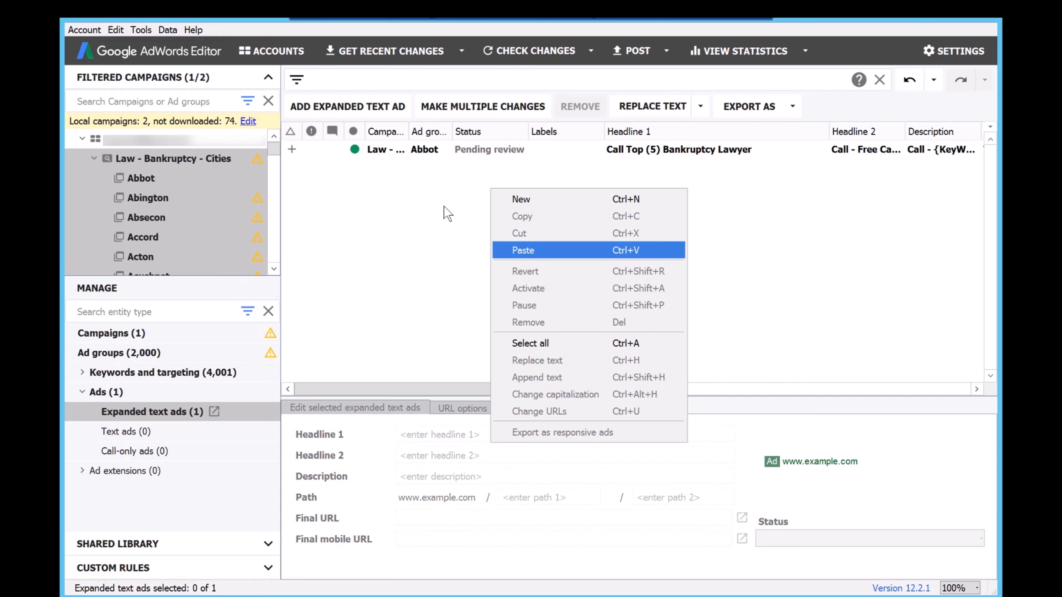
pyautogui.rightClick(589, 215)
pyautogui.click(509, 149)
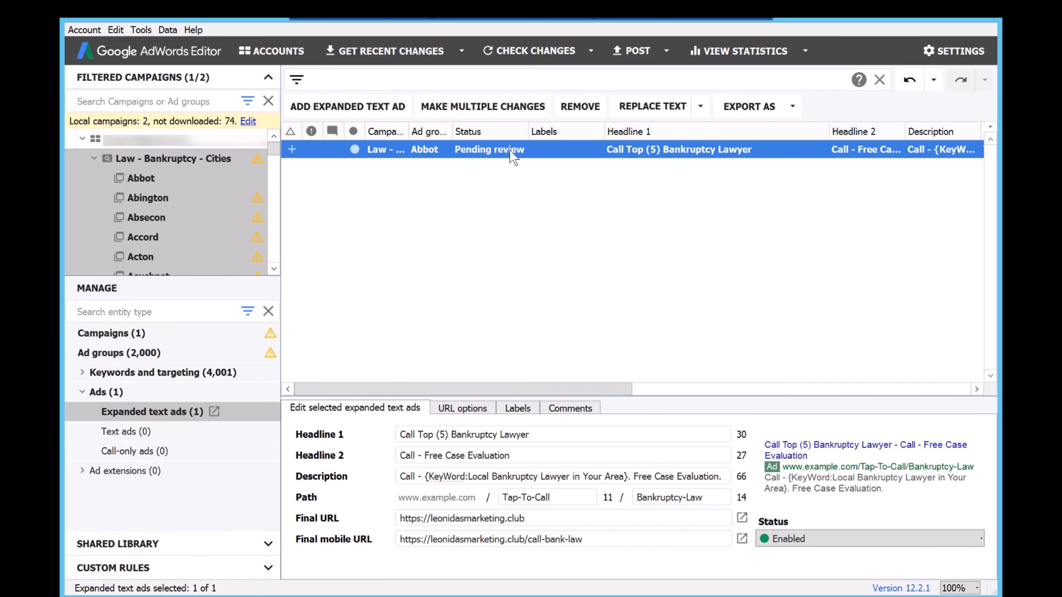
pyautogui.rightClick(510, 151)
pyautogui.click(541, 176)
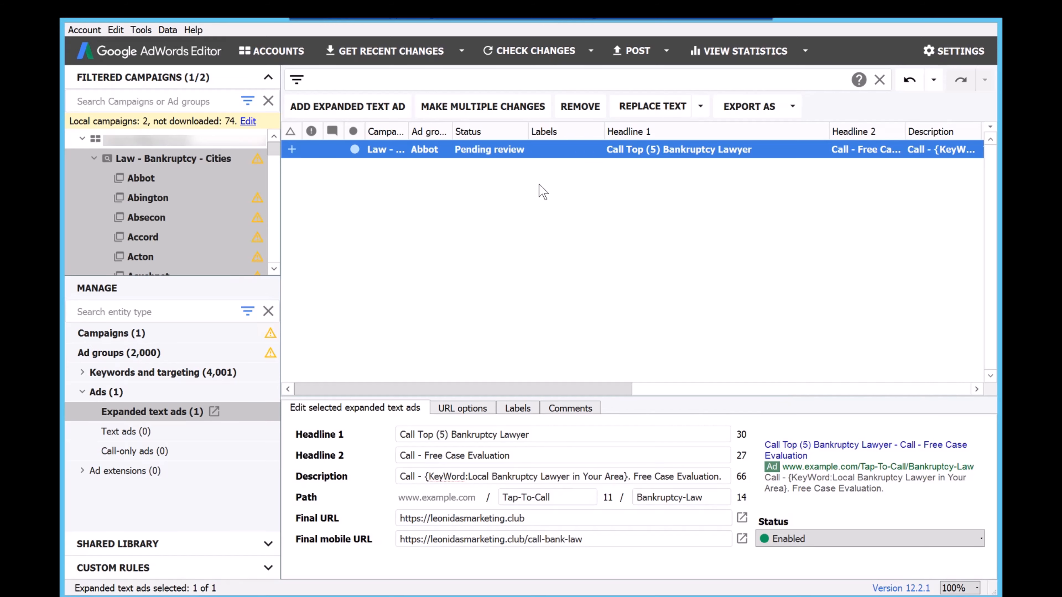
# Paste the copied ad into all ad groups of the Law - Bankruptcy - Cities campaign except Abbot.
pyautogui.rightClick(529, 205)
pyautogui.click(579, 263)
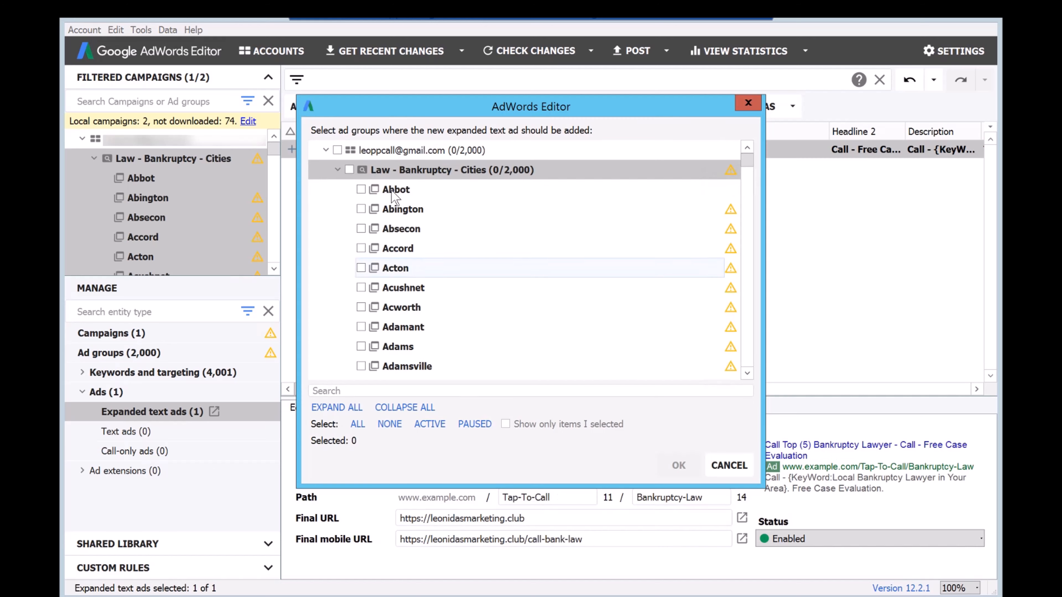
pyautogui.click(354, 171)
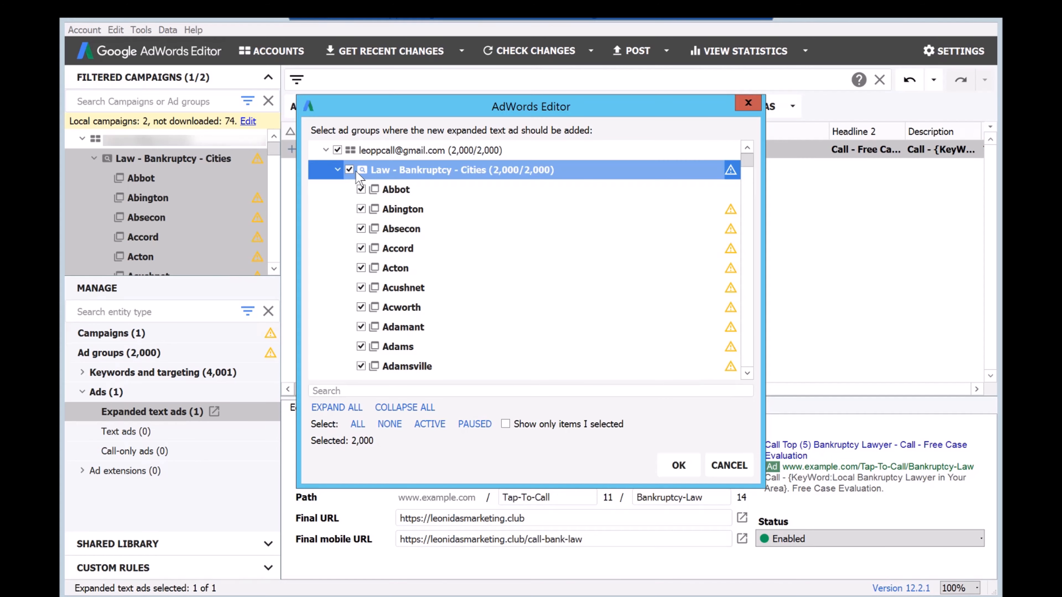
pyautogui.click(361, 189)
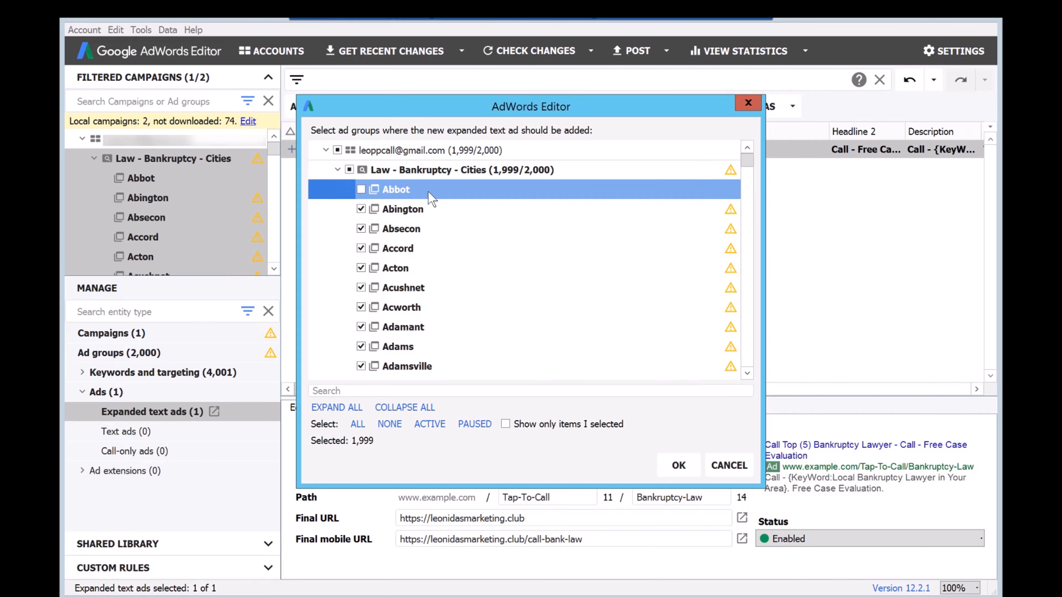
pyautogui.click(678, 465)
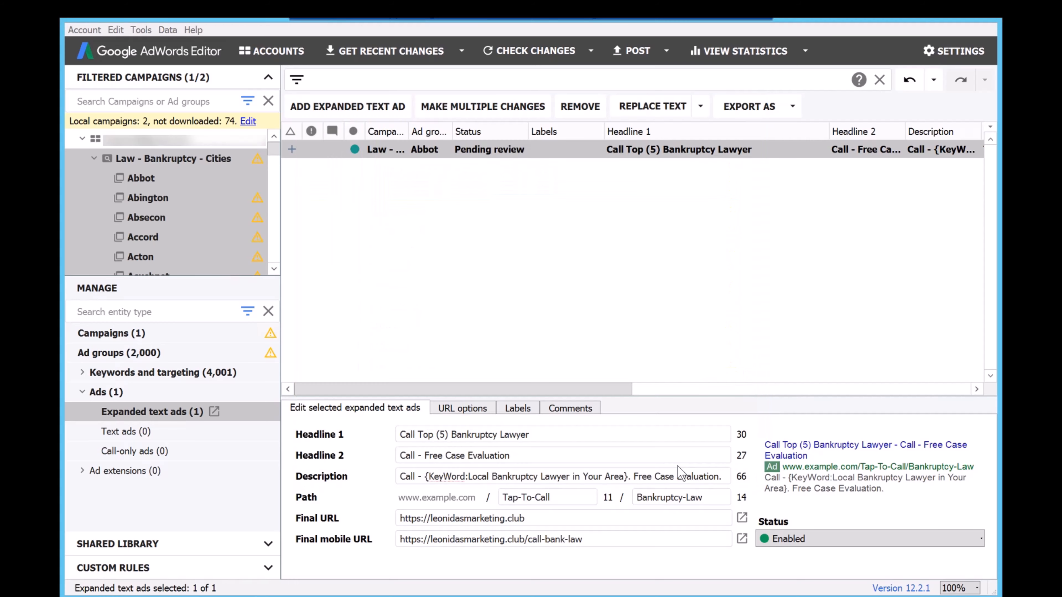
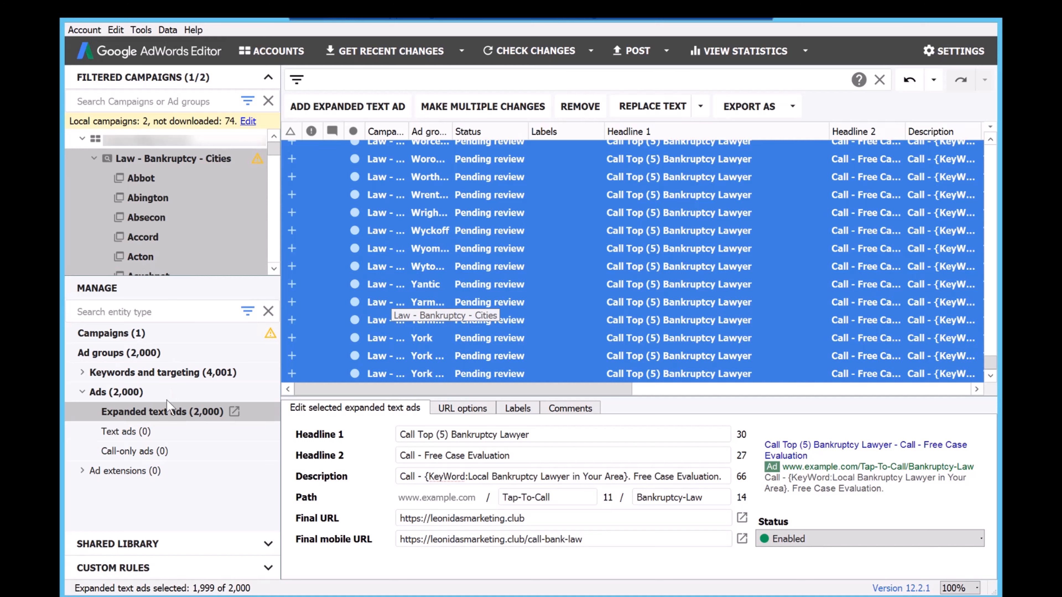
# Add a new call-only ad to the Abbot ad group of the Law - Bankruptcy - Cities campaign.
pyautogui.click(135, 453)
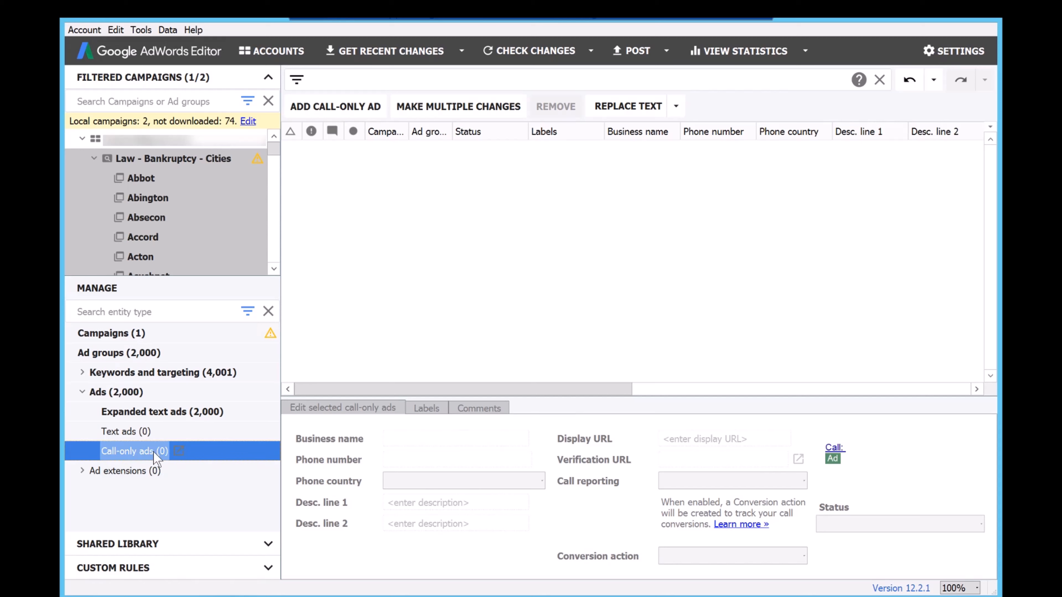
pyautogui.click(322, 109)
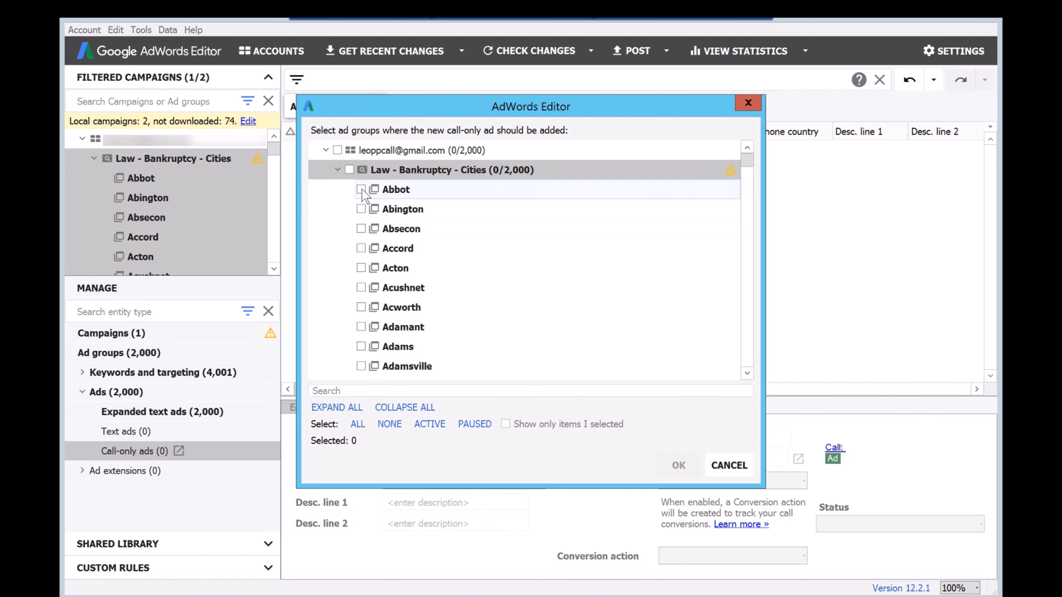
pyautogui.click(362, 190)
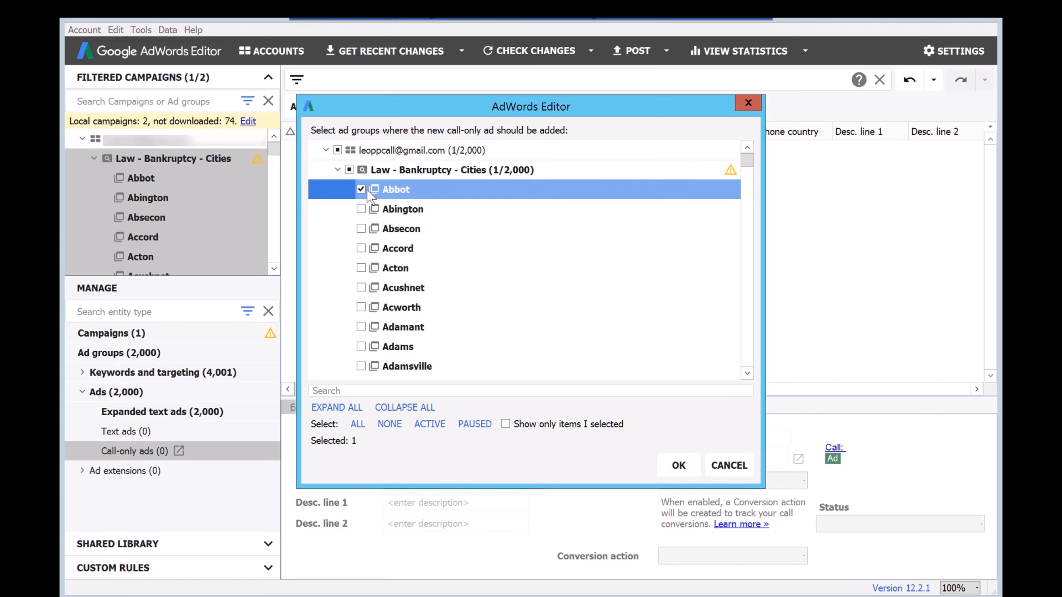
pyautogui.click(678, 465)
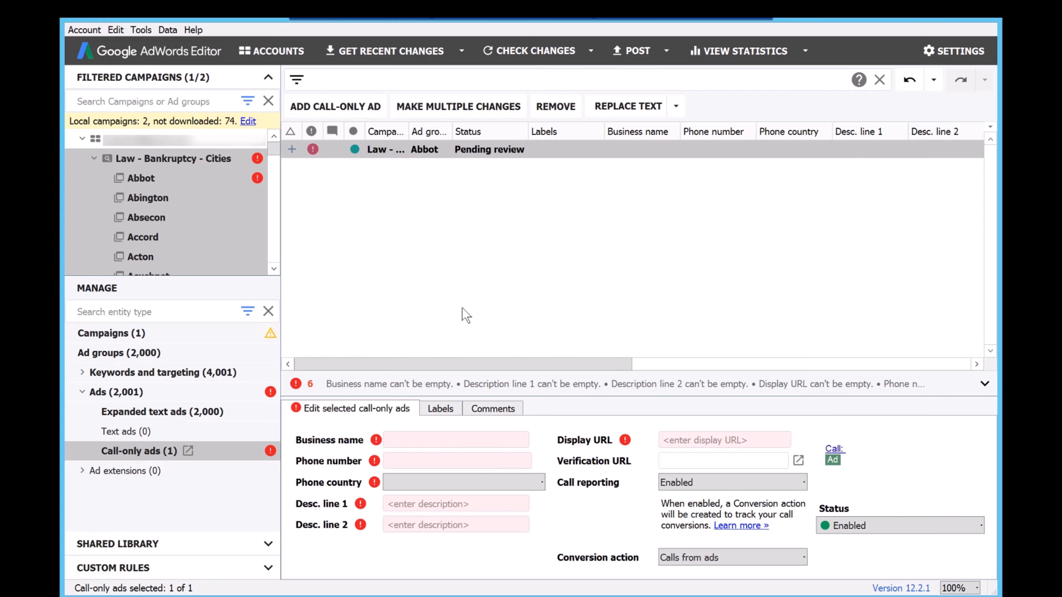
# Set the call-only ad's business name to "Top 5 Bankruptcy Lawyers".
pyautogui.click(415, 439)
pyautogui.write('To')
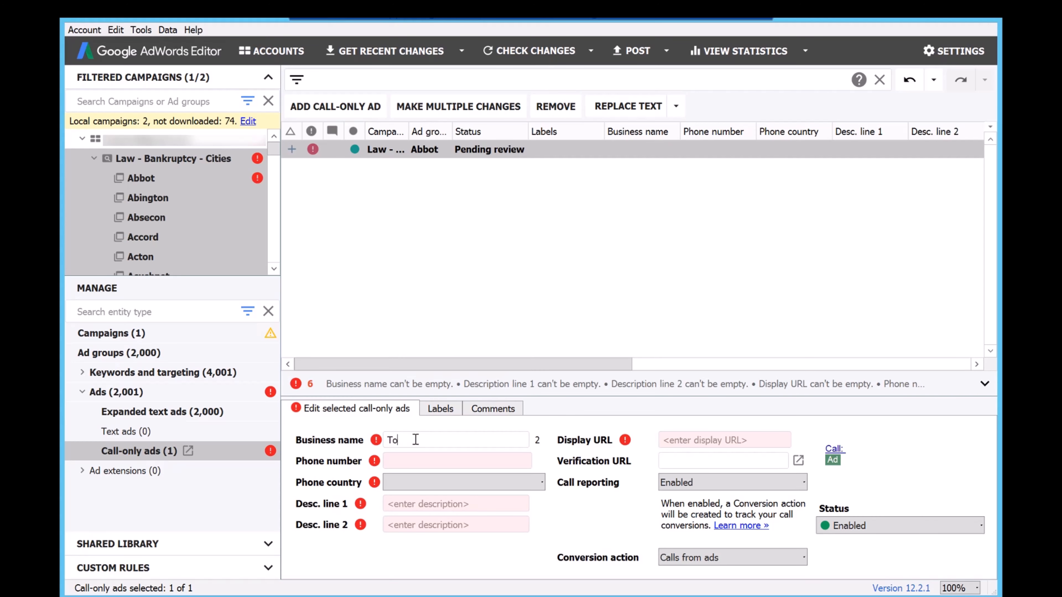
pyautogui.write('p (5) Bankruptcy Lawyer')
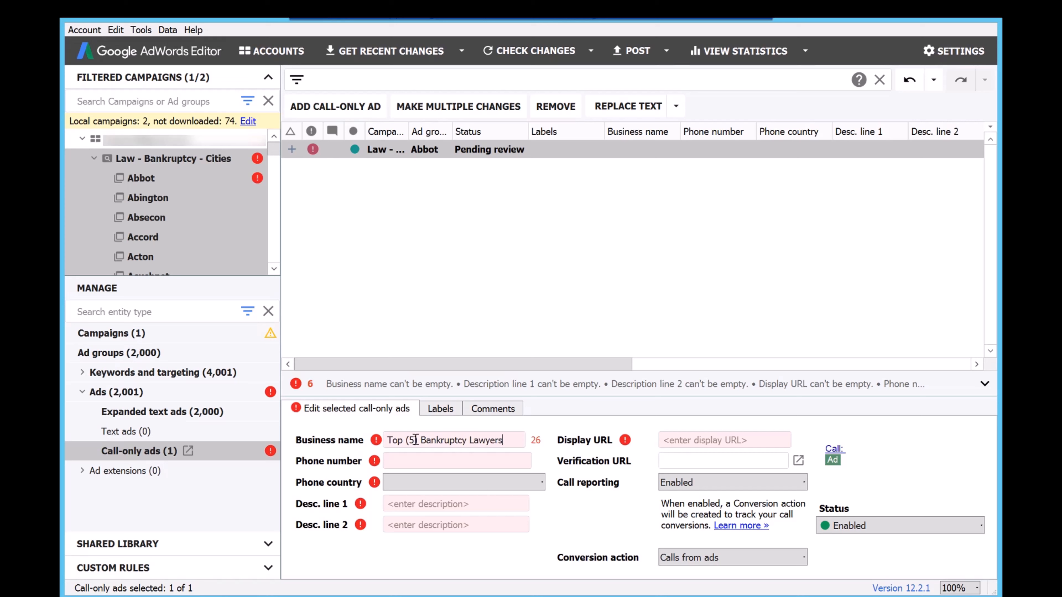
pyautogui.click(416, 440)
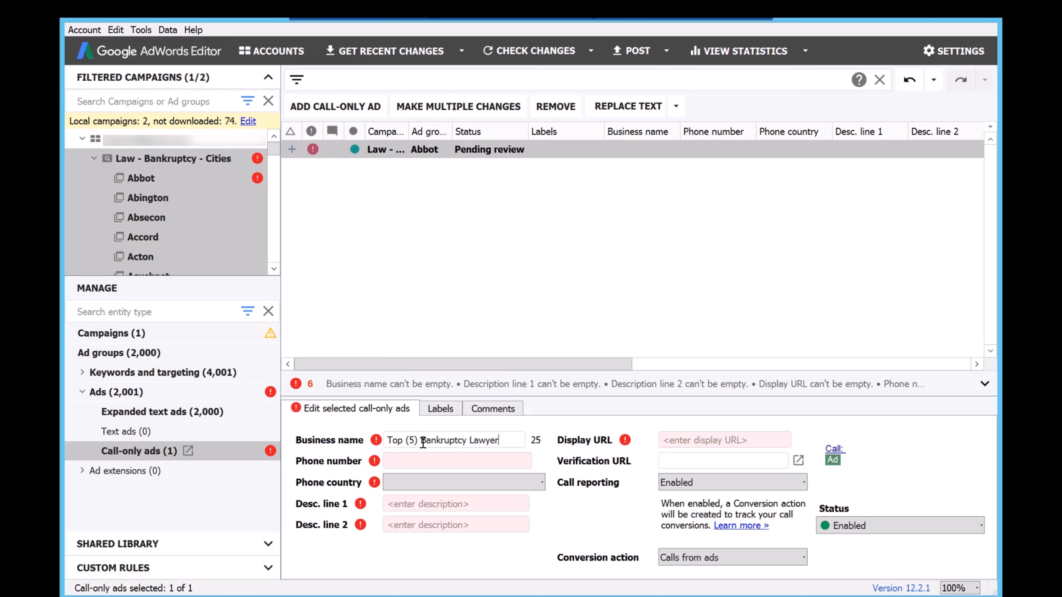
pyautogui.press('BackSpace')
pyautogui.press('Left')
pyautogui.press('BackSpace')
pyautogui.click(500, 441)
pyautogui.write('s')
# Enter the business phone number for the call-only ad and set its phone country to United States.
pyautogui.click(493, 462)
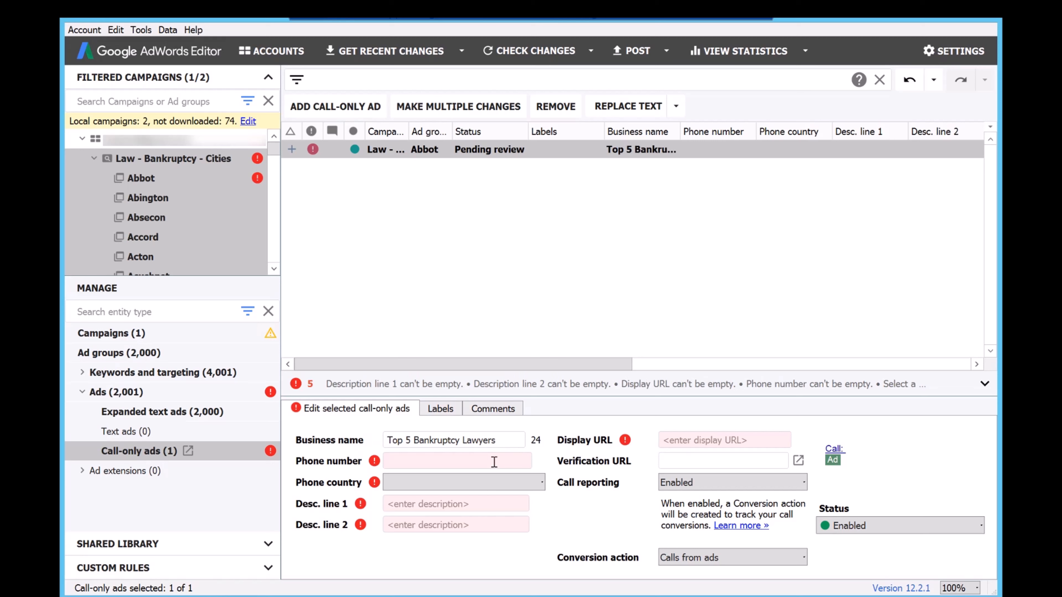
pyautogui.write('301-')
pyautogui.write('555-0')
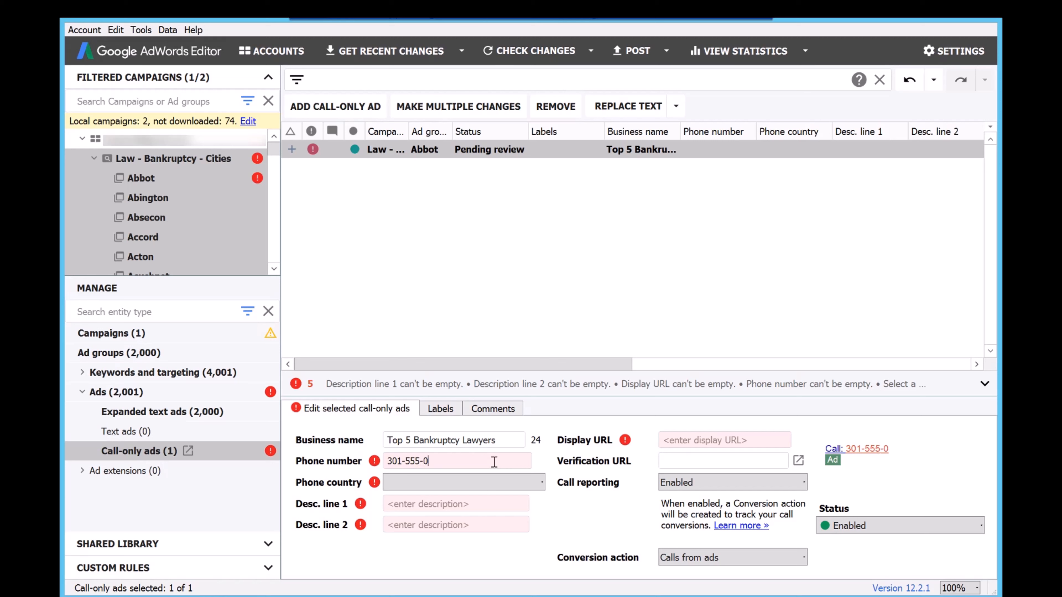
pyautogui.write('123')
pyautogui.click(479, 485)
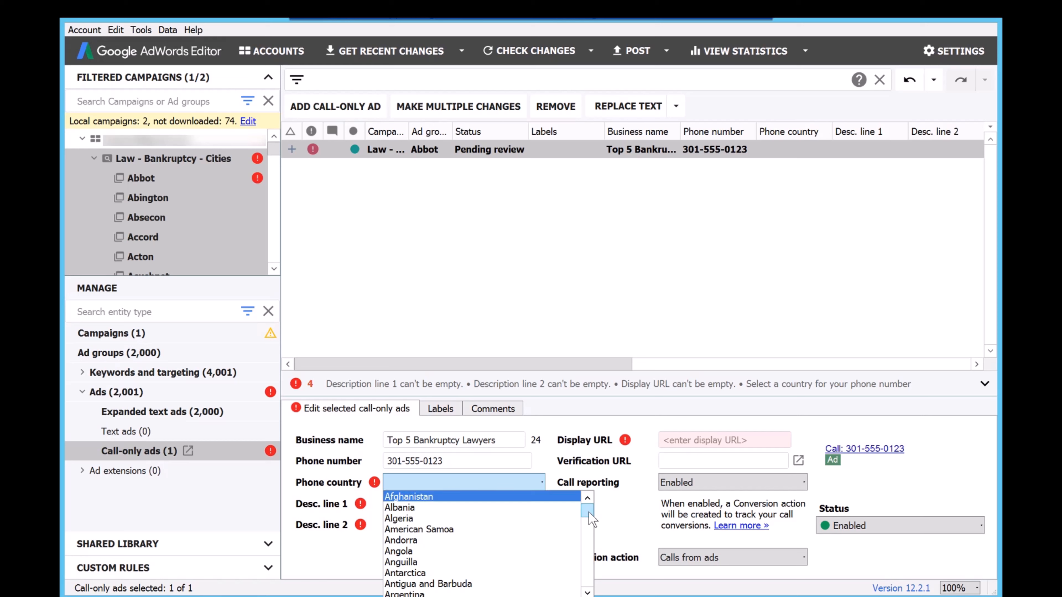
pyautogui.scroll(-5, 589, 527)
pyautogui.moveTo(590, 532); pyautogui.dragTo(586, 581)
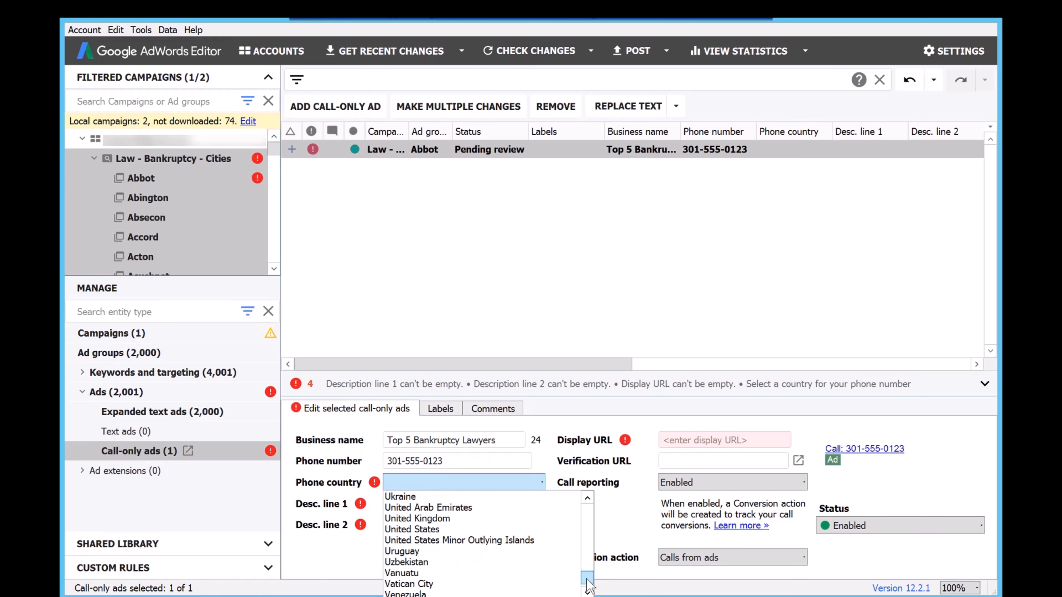
pyautogui.click(464, 528)
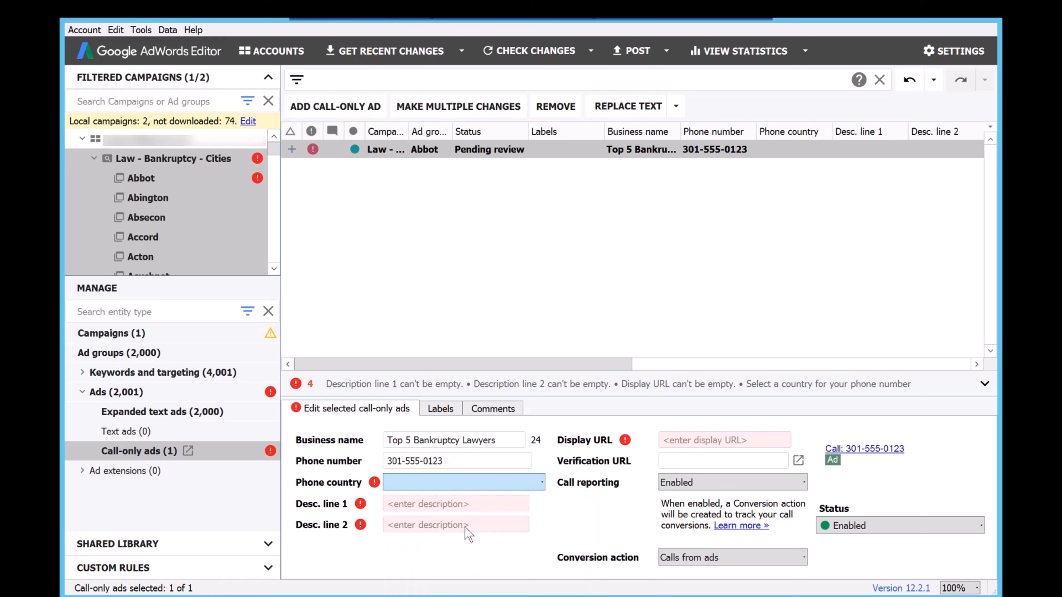
# Set description line 1 to "Free Case Evaluation" and description line 2 to "Certified Bankruptcy Lawyers".
pyautogui.click(442, 508)
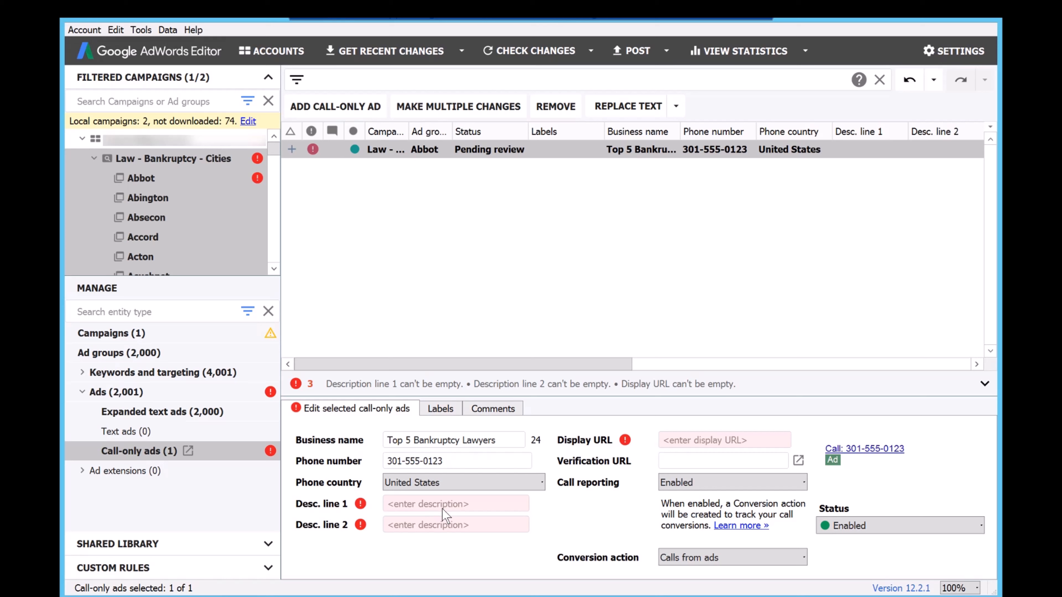
pyautogui.write('Free Case')
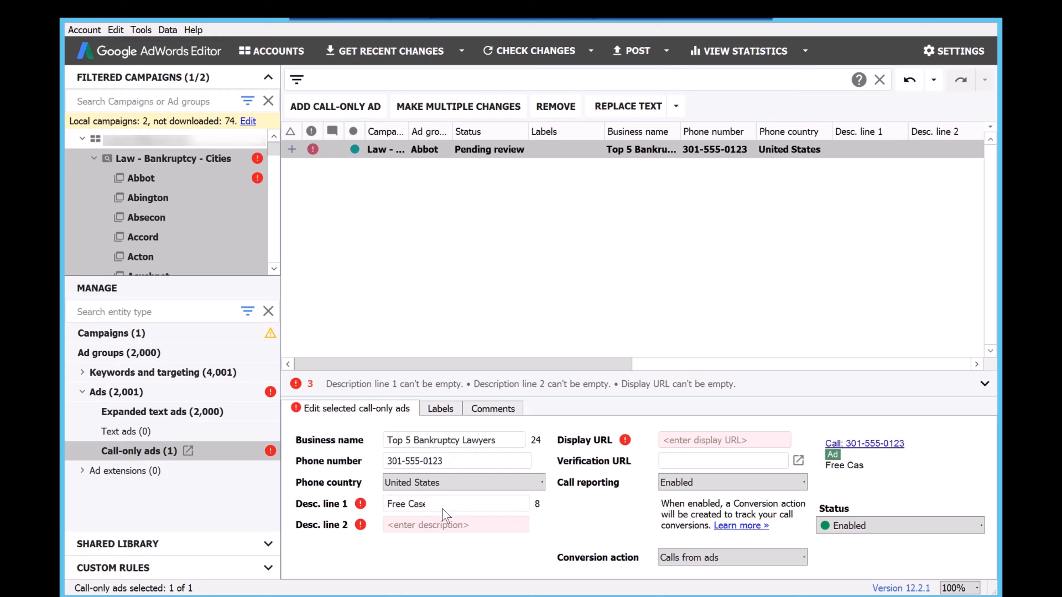
pyautogui.write(' Evaluation.')
pyautogui.press('Tab')
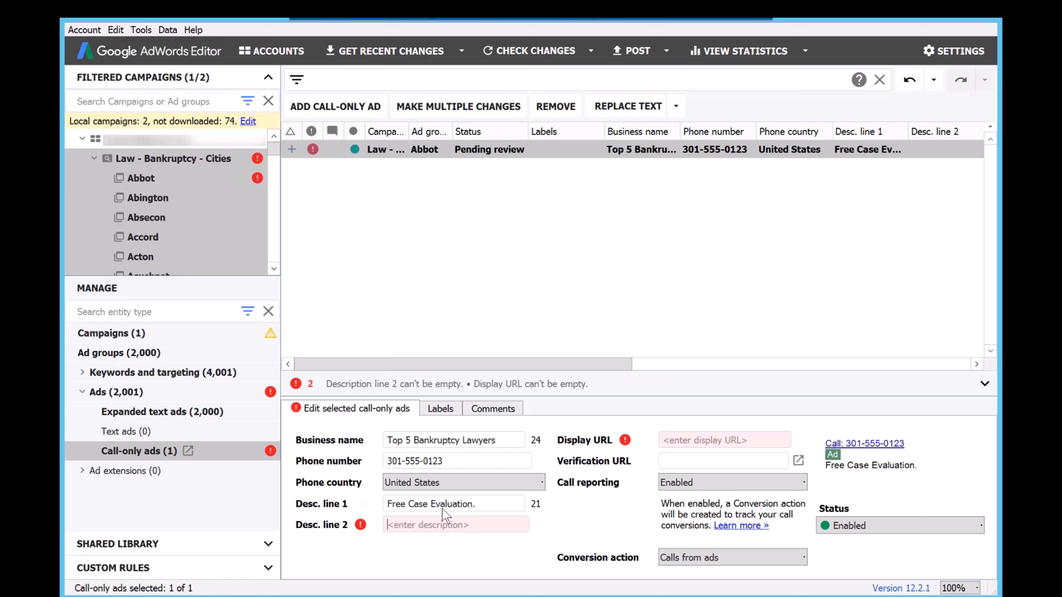
pyautogui.write('C')
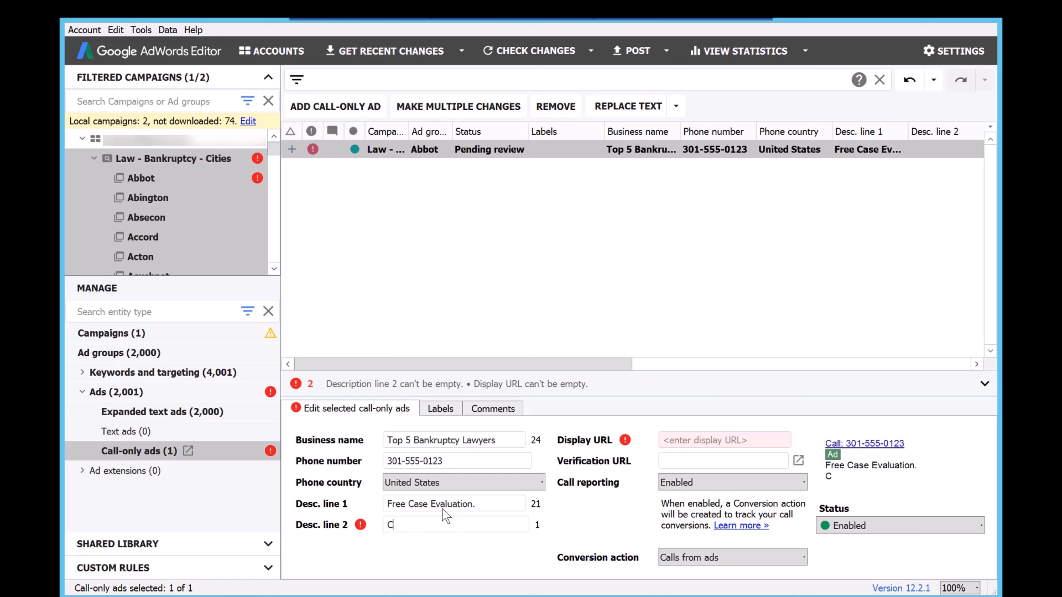
pyautogui.write('ertified Bankrupt')
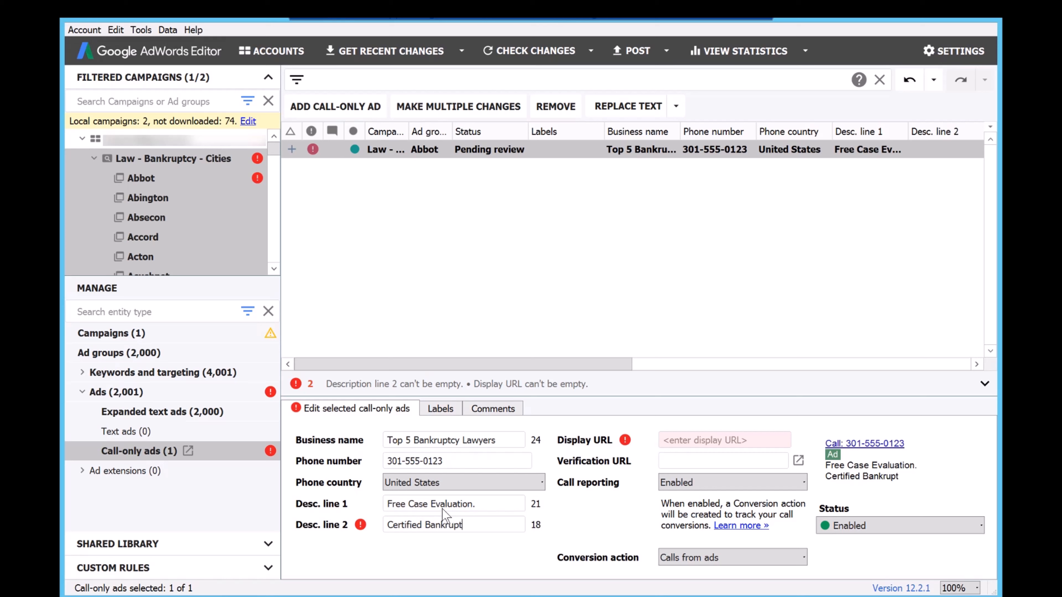
pyautogui.write('cy Lawyers')
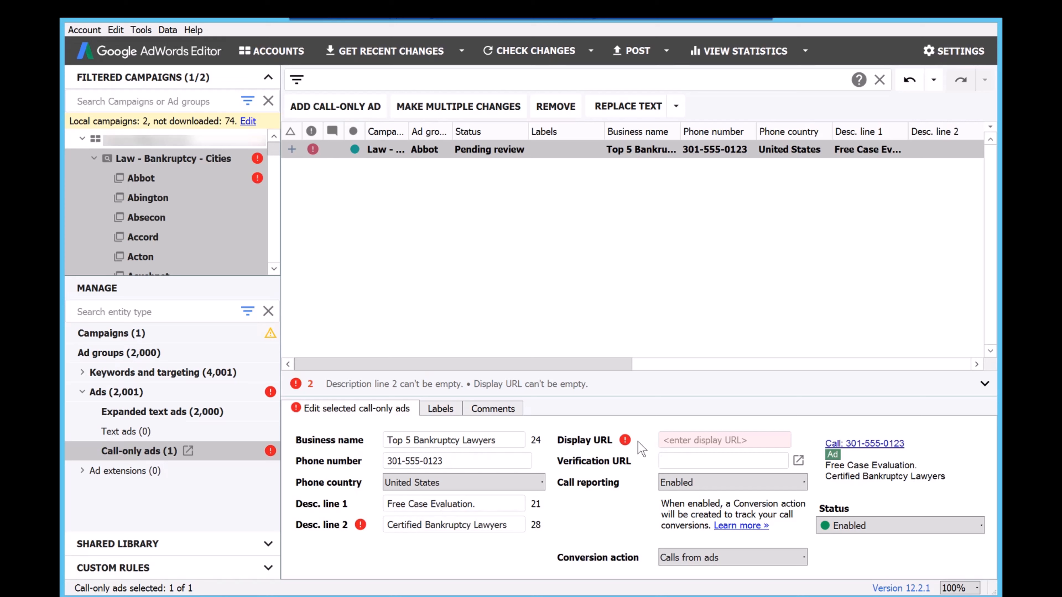
pyautogui.click(482, 502)
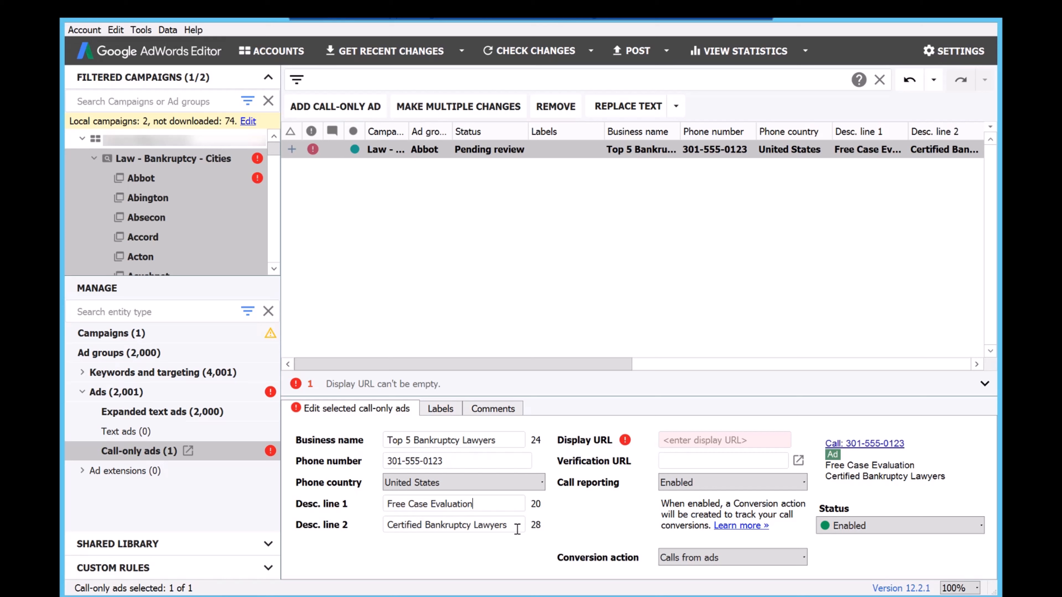
# Wrap description line 2 in keyword insertion so it reads {KeyWord:Certified Bankruptcy Lawyers}.
pyautogui.moveTo(505, 526); pyautogui.dragTo(351, 531)
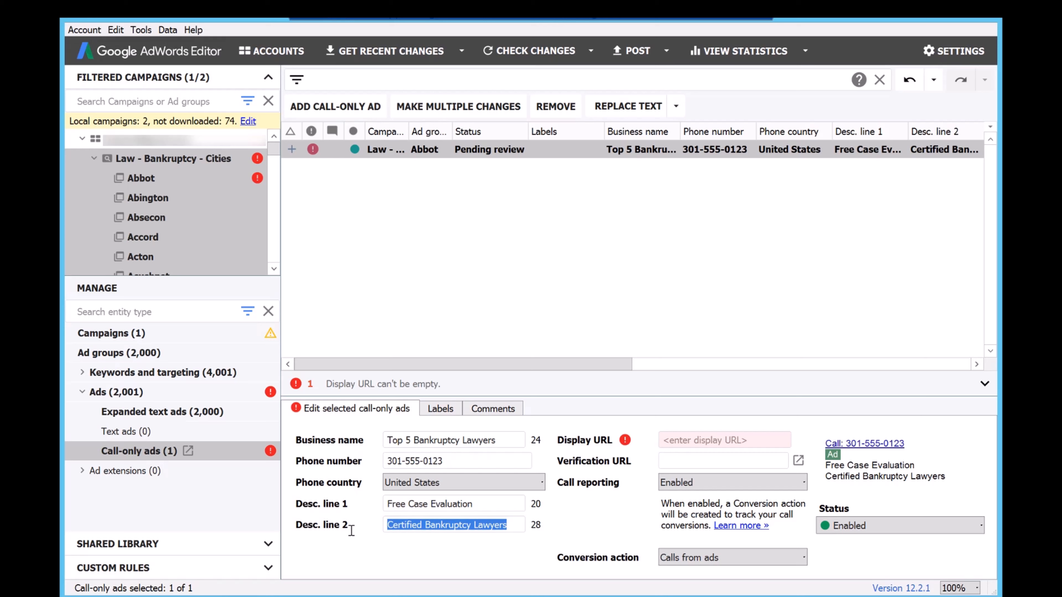
pyautogui.click(388, 525)
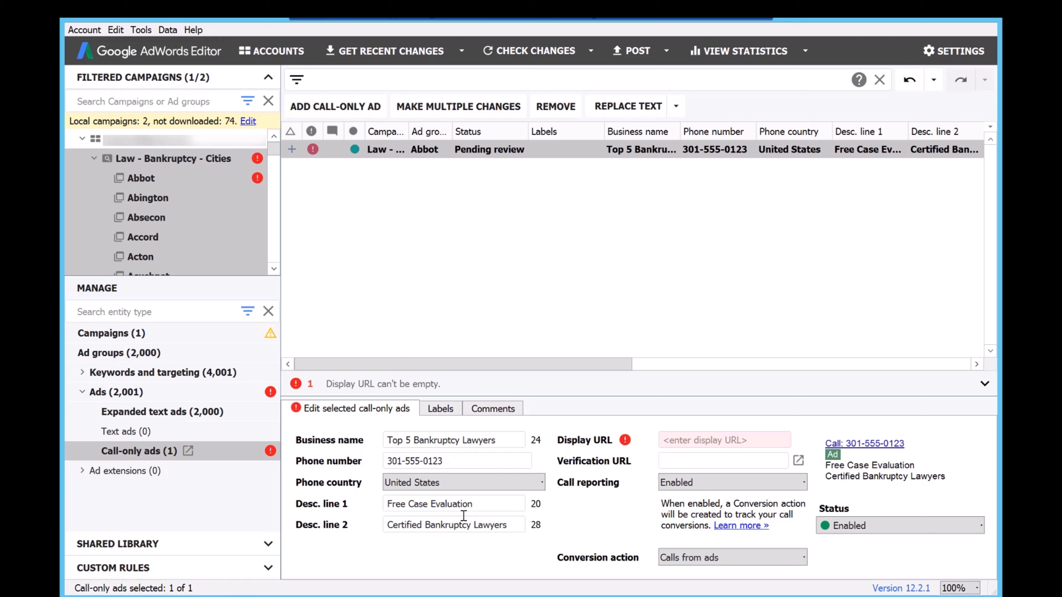
pyautogui.write('{K')
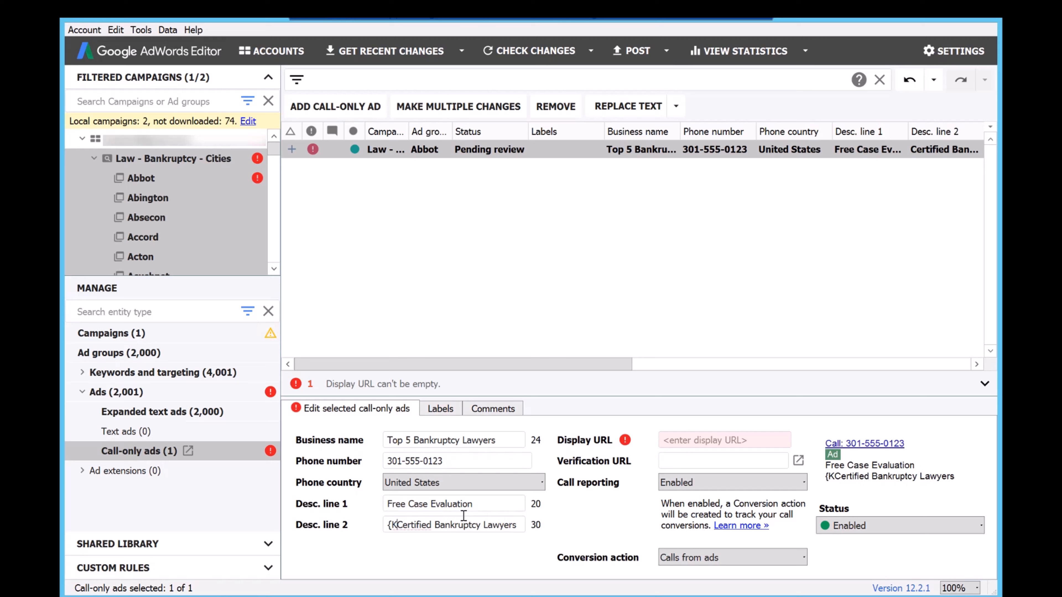
pyautogui.write('eyWord:')
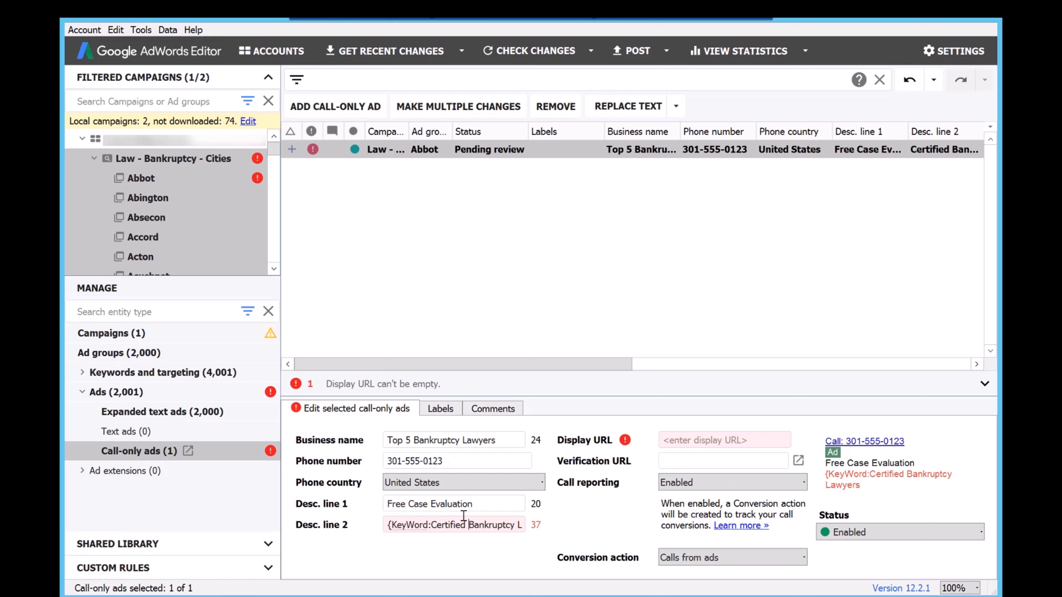
pyautogui.press('End')
pyautogui.write('}')
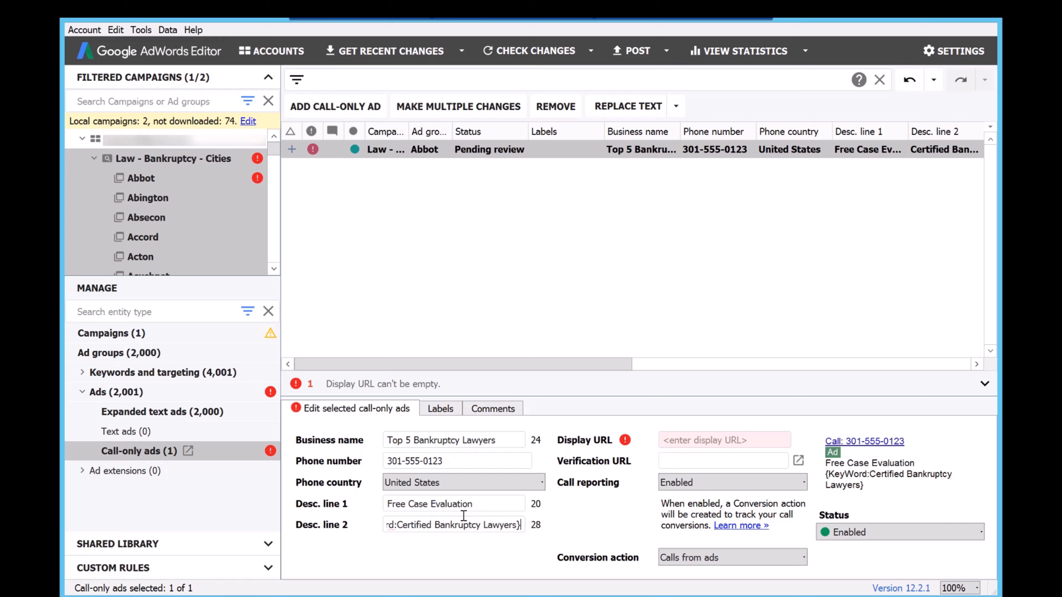
pyautogui.write('gdfgkhfdghkdfglkh')
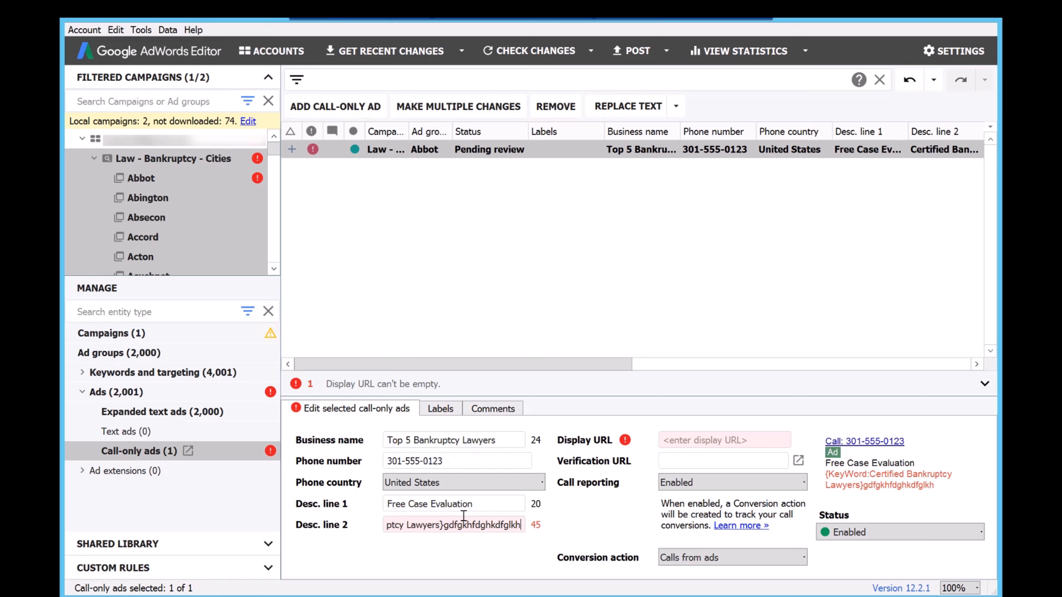
pyautogui.press('BackSpace')
pyautogui.press('BackSpace')
pyautogui.press('BackSpace')
pyautogui.press('BackSpace')
pyautogui.press('BackSpace')
pyautogui.press('BackSpace')
pyautogui.press('BackSpace')
pyautogui.press('BackSpace')
pyautogui.press('BackSpace')
pyautogui.press('BackSpace')
pyautogui.press('BackSpace')
pyautogui.press('BackSpace')
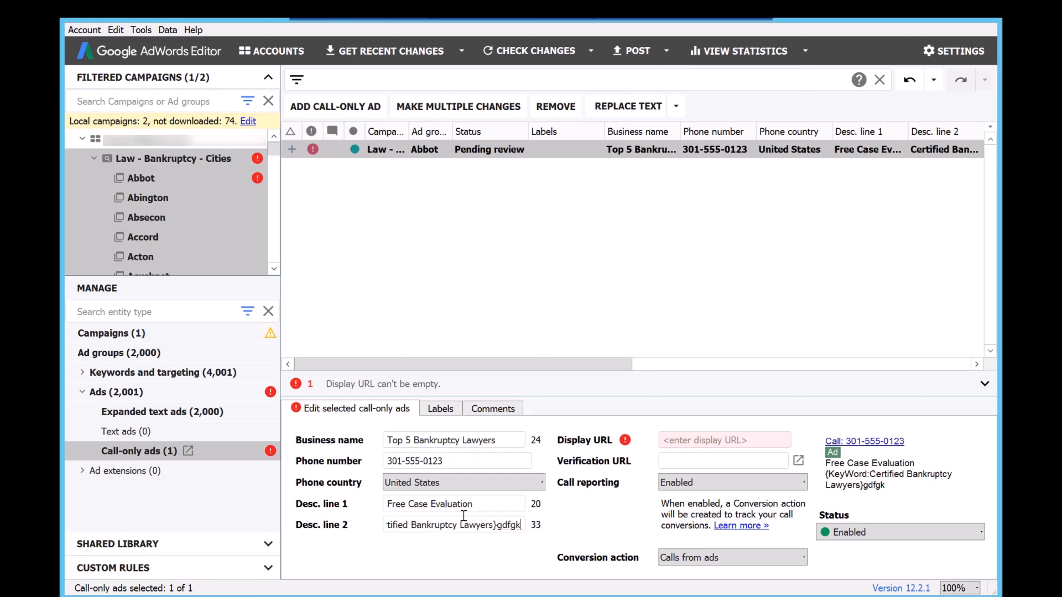
pyautogui.press('BackSpace')
pyautogui.press('BackSpace')
pyautogui.press('BackSpace')
pyautogui.press('BackSpace')
pyautogui.press('BackSpace')
# Set the call-only ad's display URL to leonidasmarketing.club/Call-Now.
pyautogui.click(664, 440)
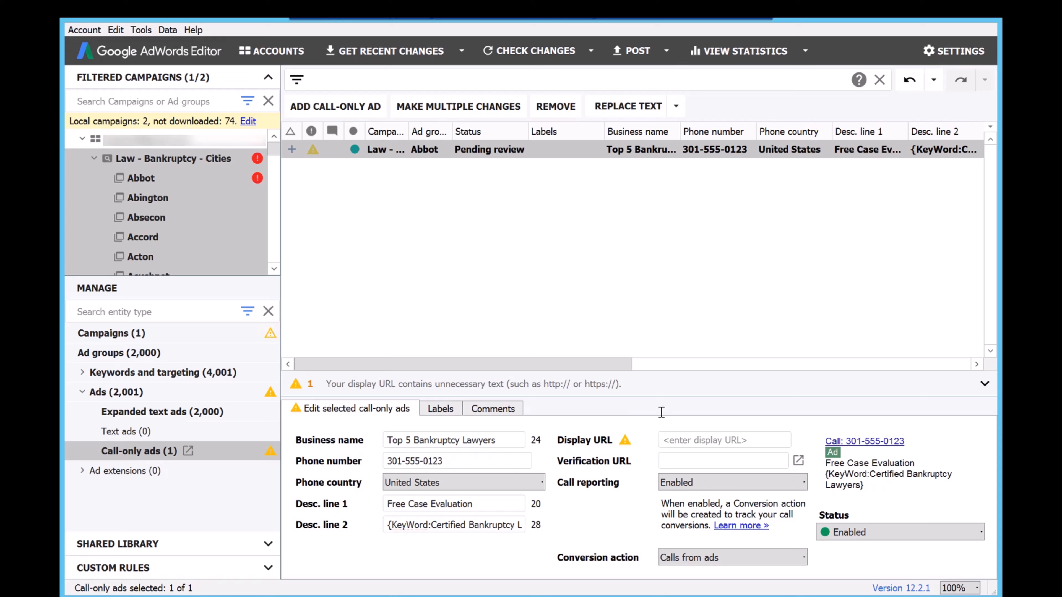
pyautogui.write('leonidas')
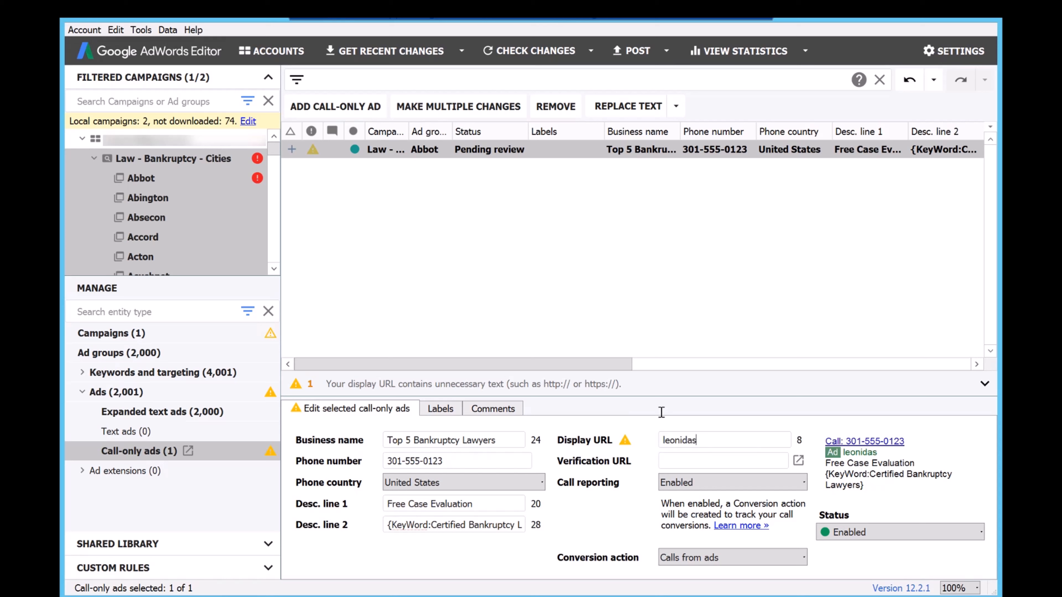
pyautogui.write('marketing.')
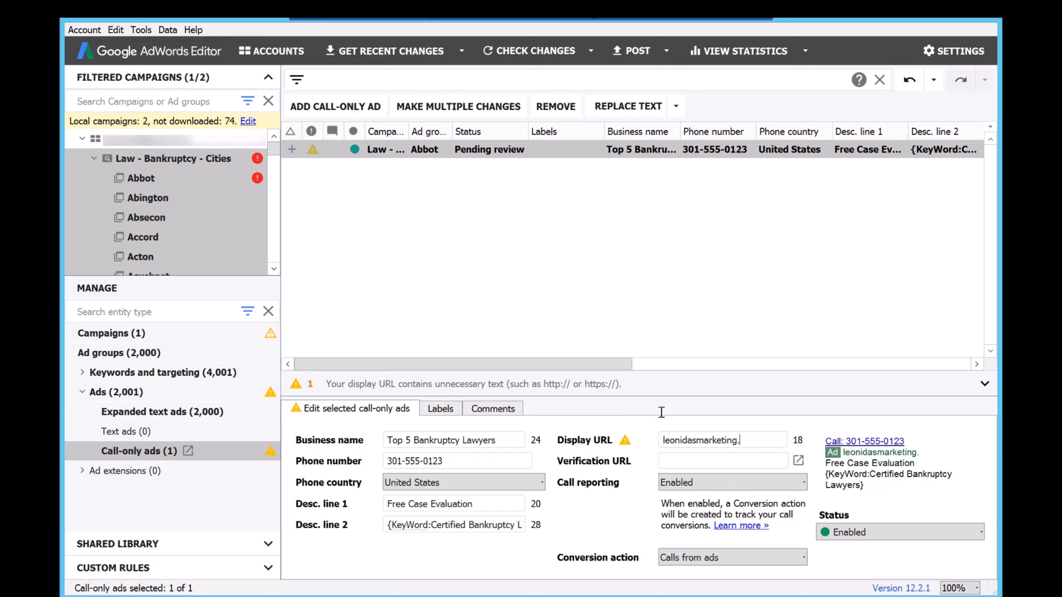
pyautogui.write('club/Call-Now')
pyautogui.click(684, 459)
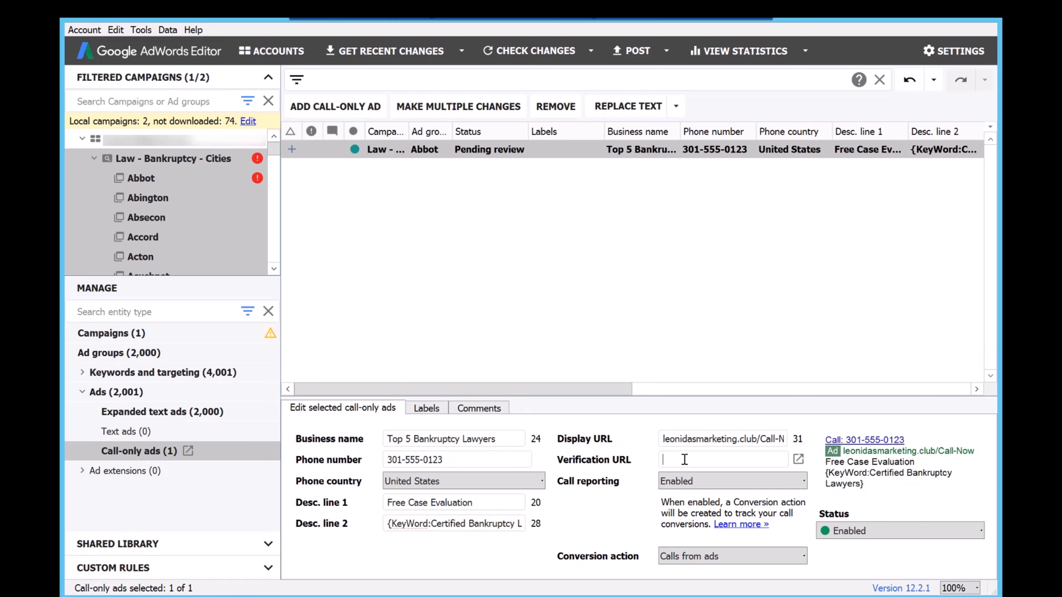
pyautogui.moveTo(756, 439); pyautogui.dragTo(625, 438)
pyautogui.hotkey('ctrl', 'c')
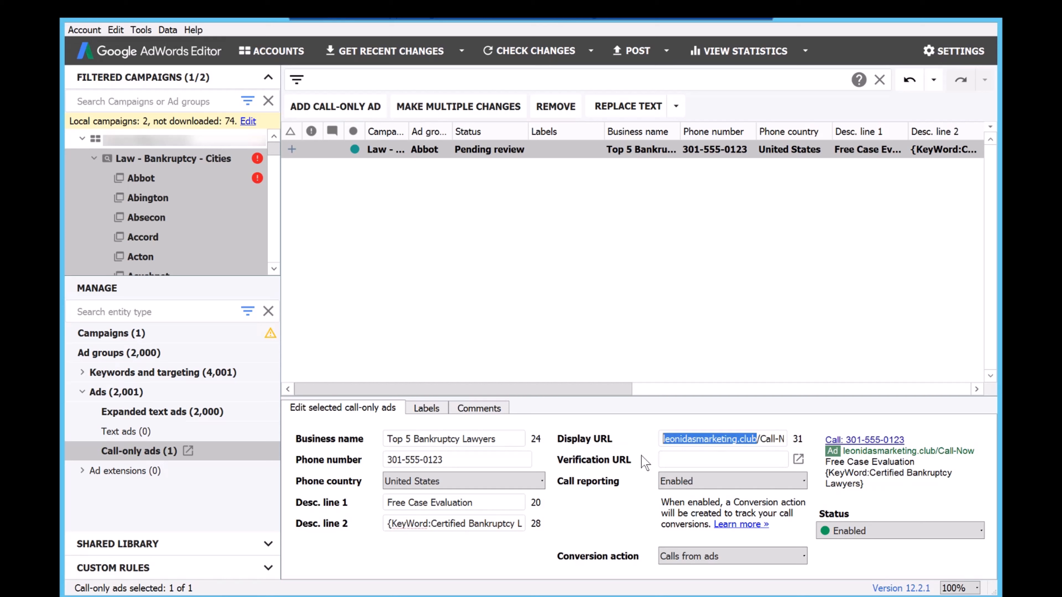
pyautogui.click(678, 460)
pyautogui.write('ht')
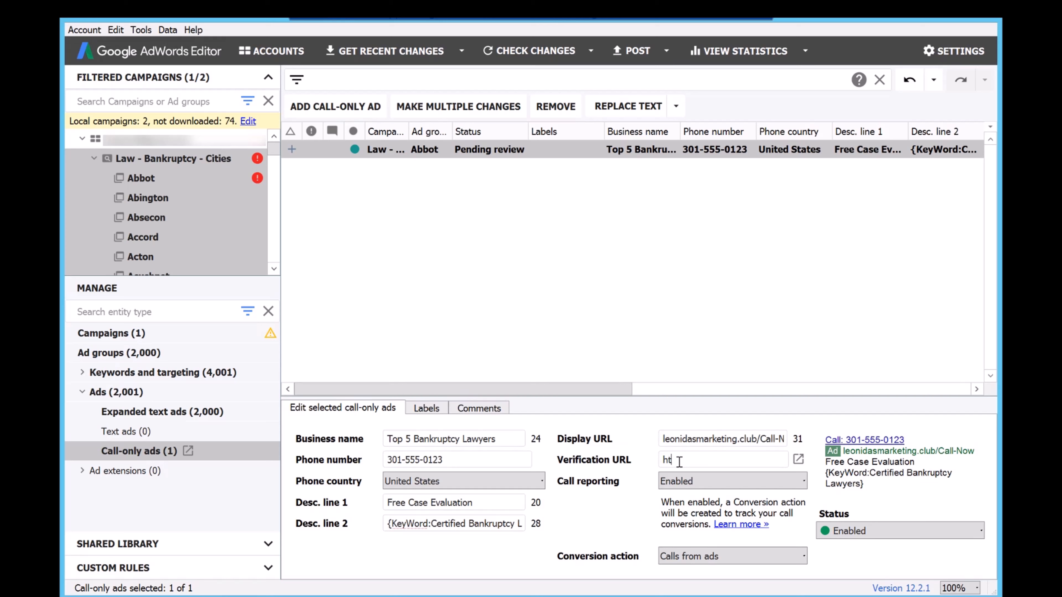
pyautogui.write('tps://')
pyautogui.hotkey('ctrl', 'v')
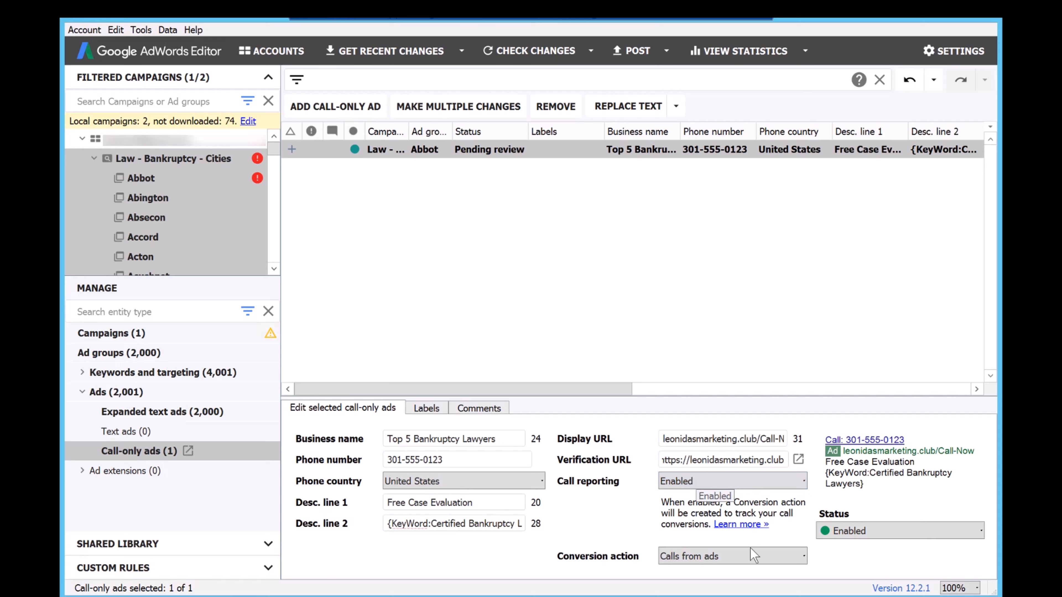
pyautogui.click(745, 555)
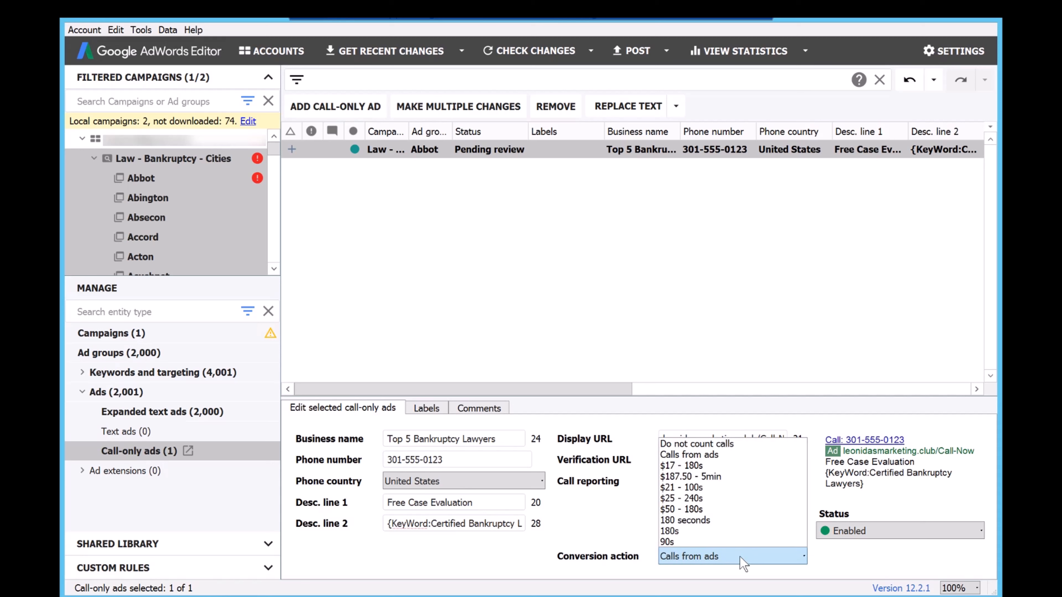
pyautogui.click(679, 532)
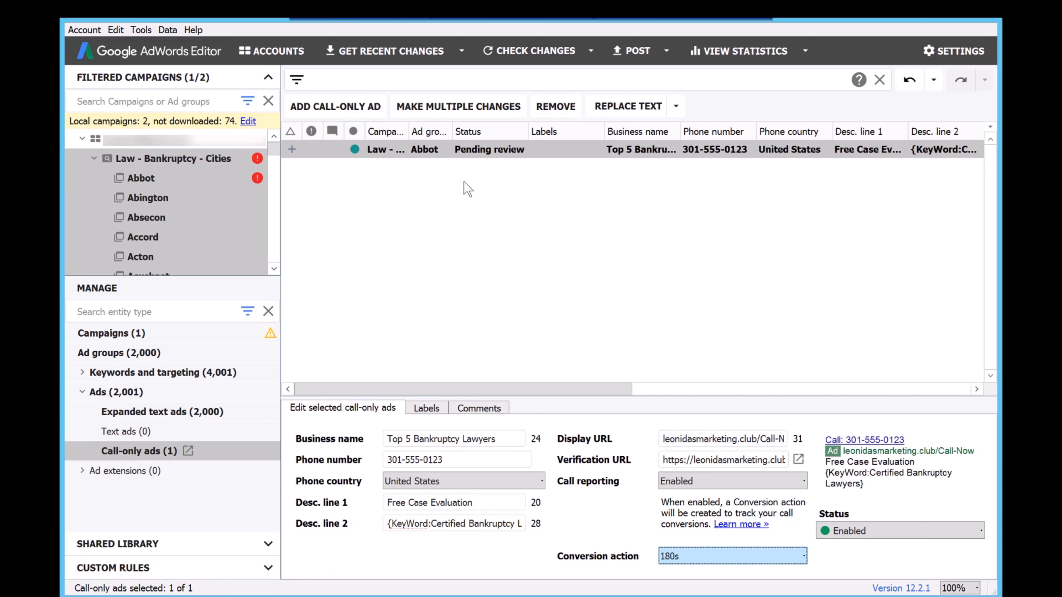
# Copy Abbot's call-only ad and paste it into all ad groups of the Law - Bankruptcy - Cities campaign.
pyautogui.click(616, 209)
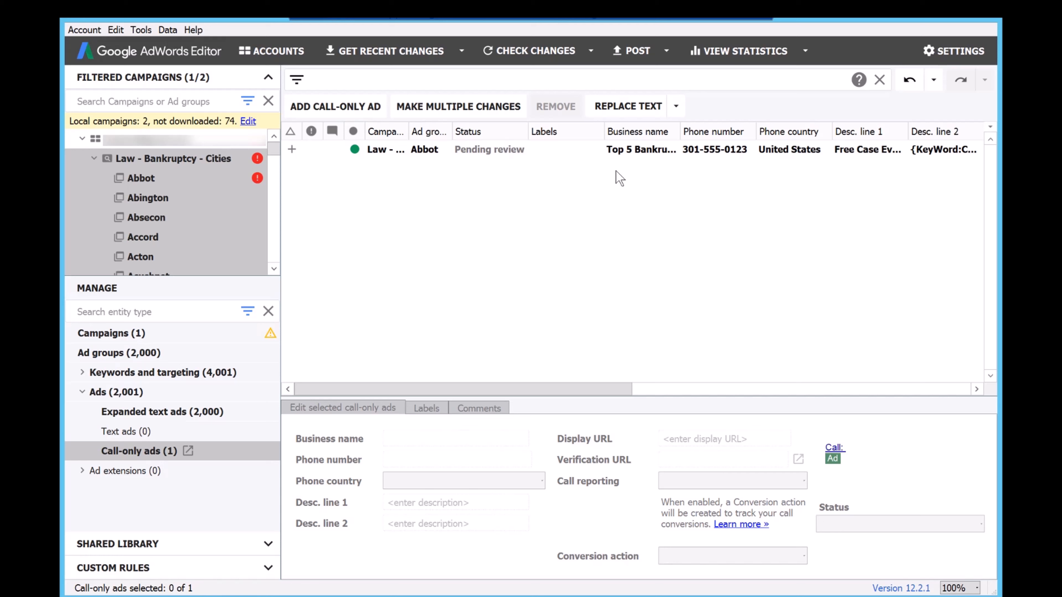
pyautogui.click(633, 151)
pyautogui.rightClick(633, 152)
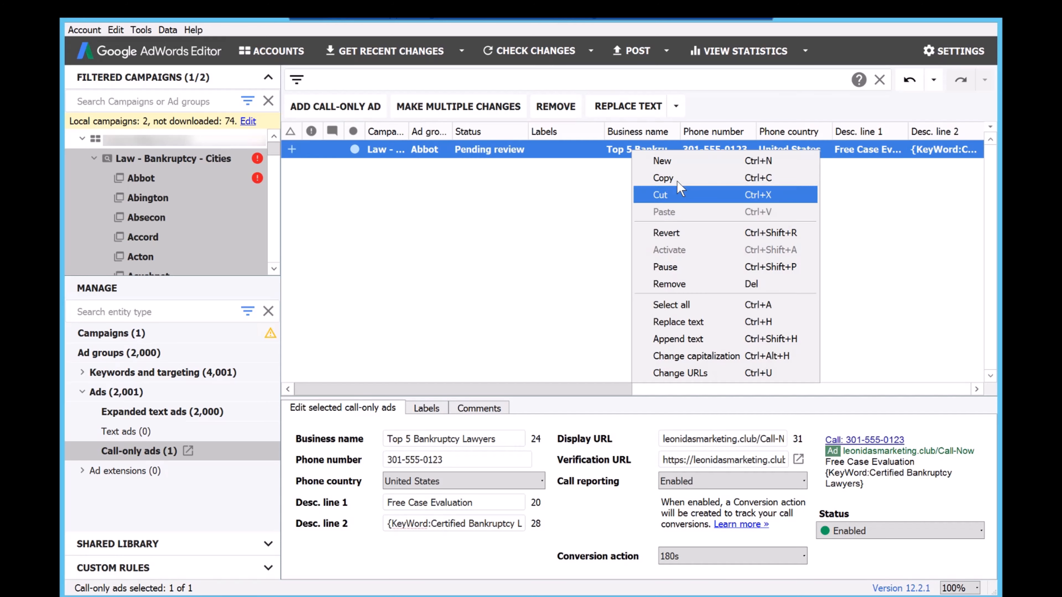
pyautogui.click(211, 165)
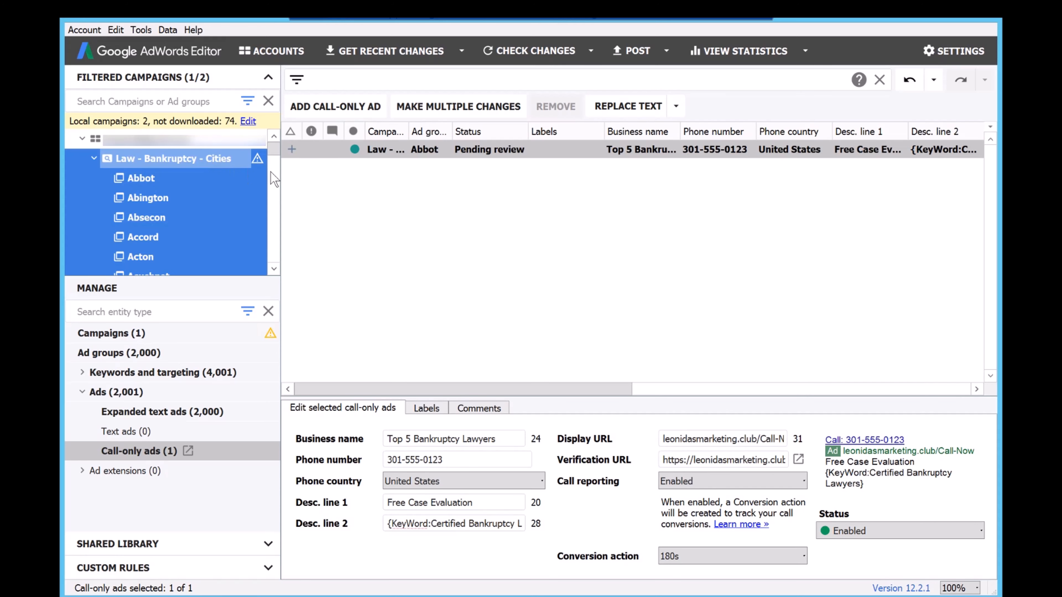
pyautogui.rightClick(504, 203)
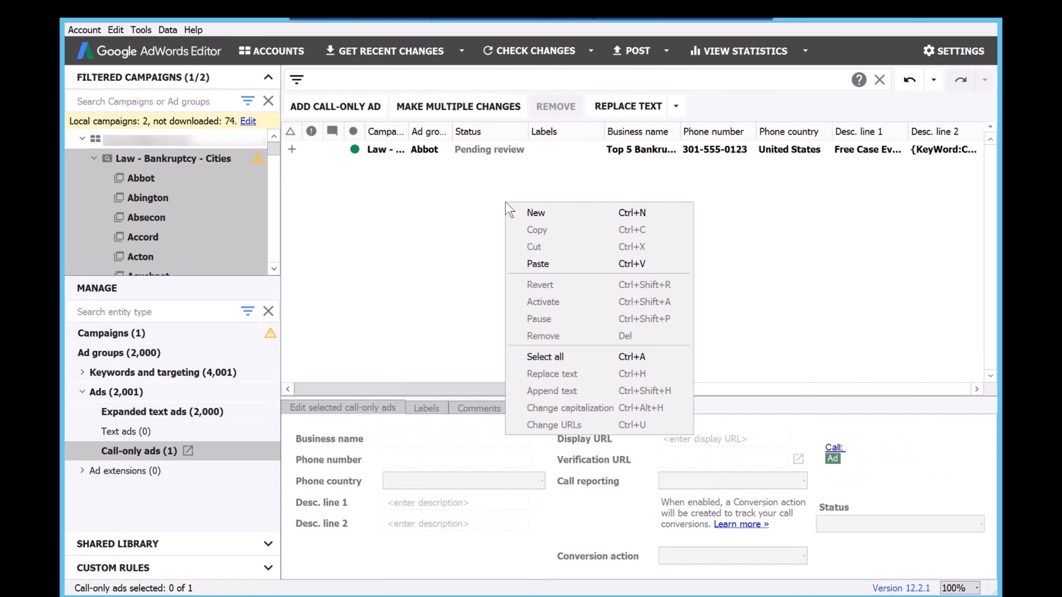
pyautogui.click(553, 267)
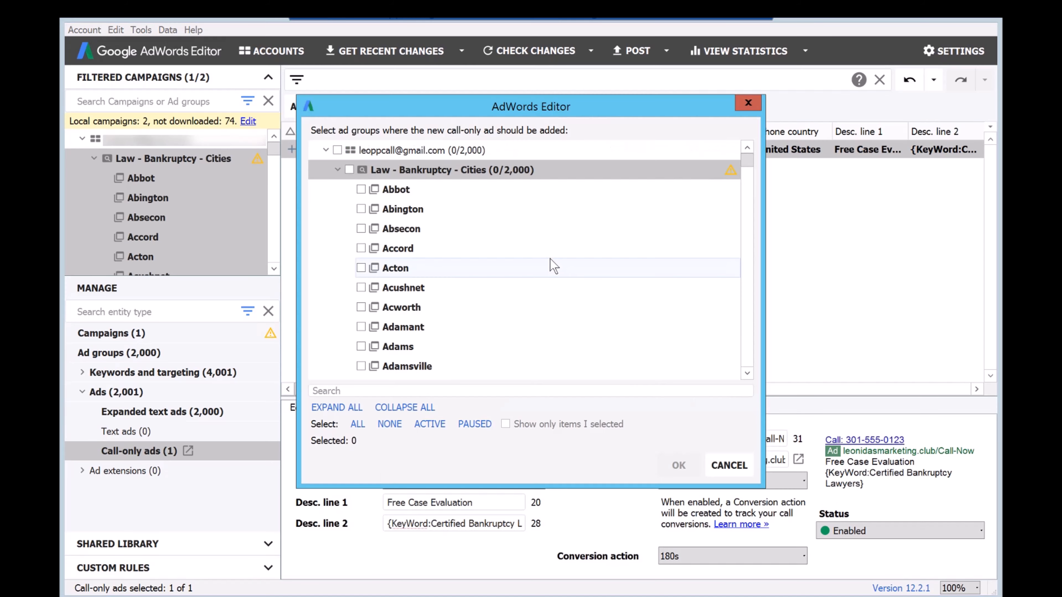
pyautogui.click(349, 170)
pyautogui.click(361, 190)
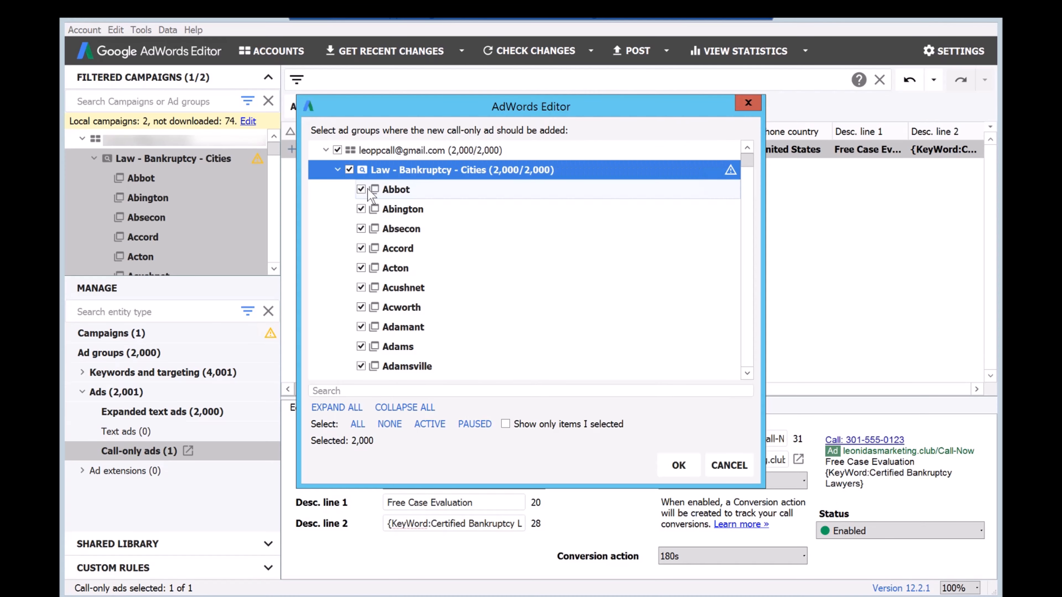
pyautogui.click(678, 465)
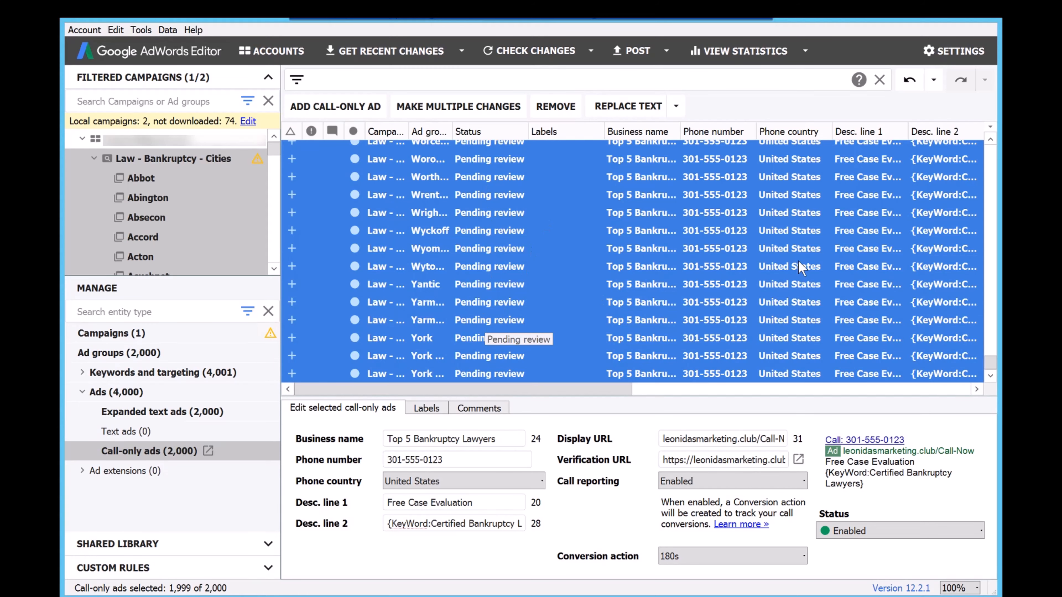
pyautogui.moveTo(991, 363); pyautogui.dragTo(989, 142)
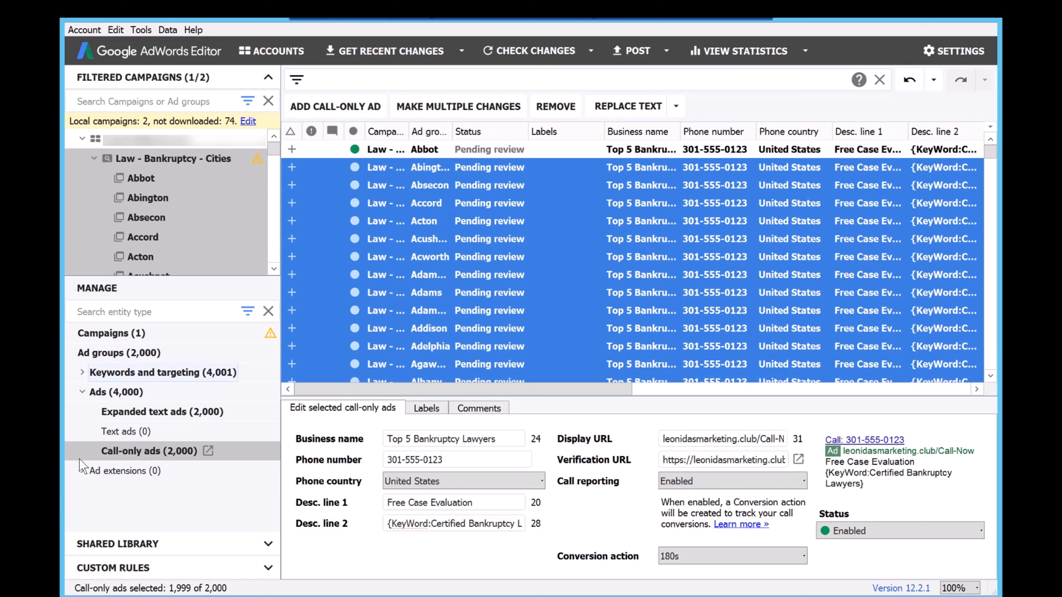
# Look through the campaign's ad extension types, including its sitelinks and call extensions.
pyautogui.click(82, 472)
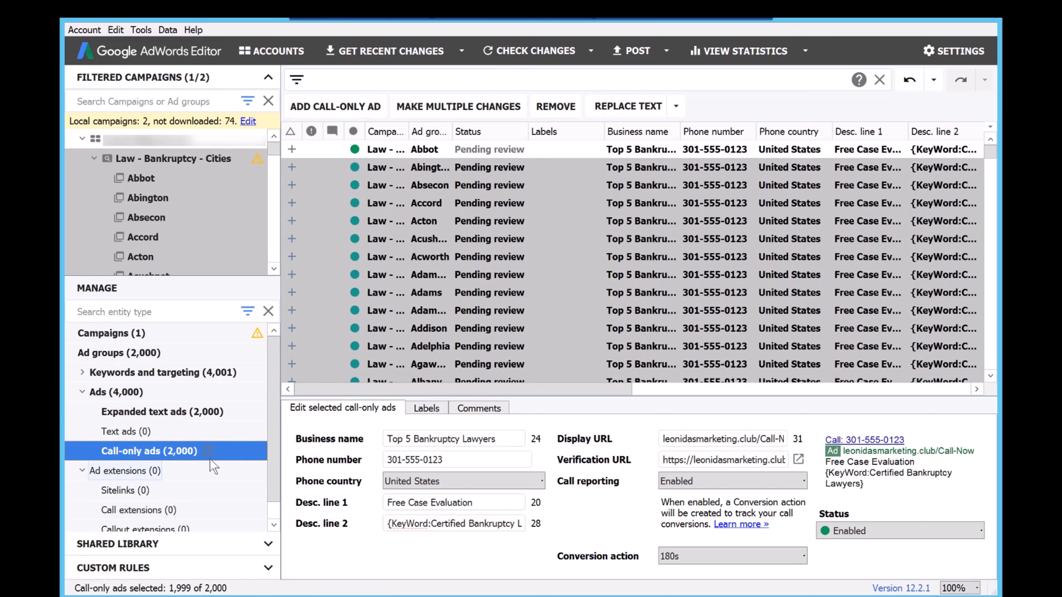
pyautogui.scroll(-1, 271, 416)
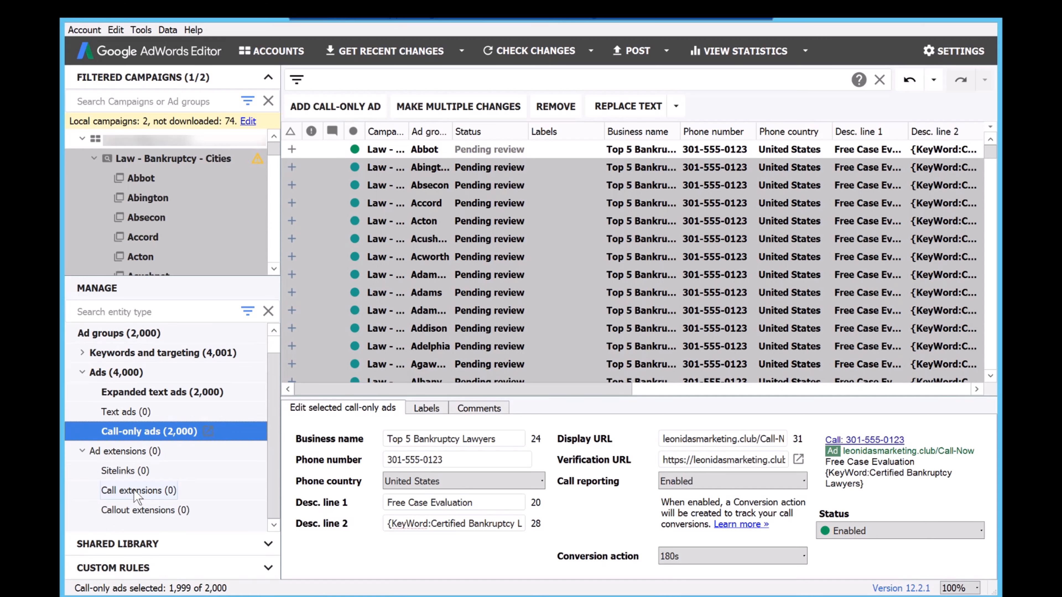
pyautogui.click(140, 492)
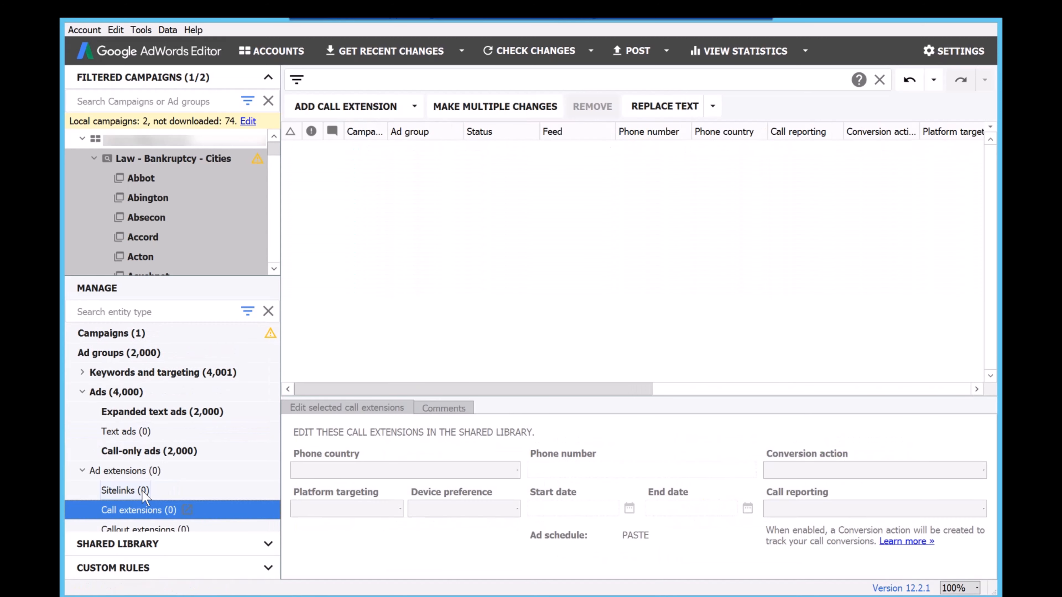
pyautogui.press('Up')
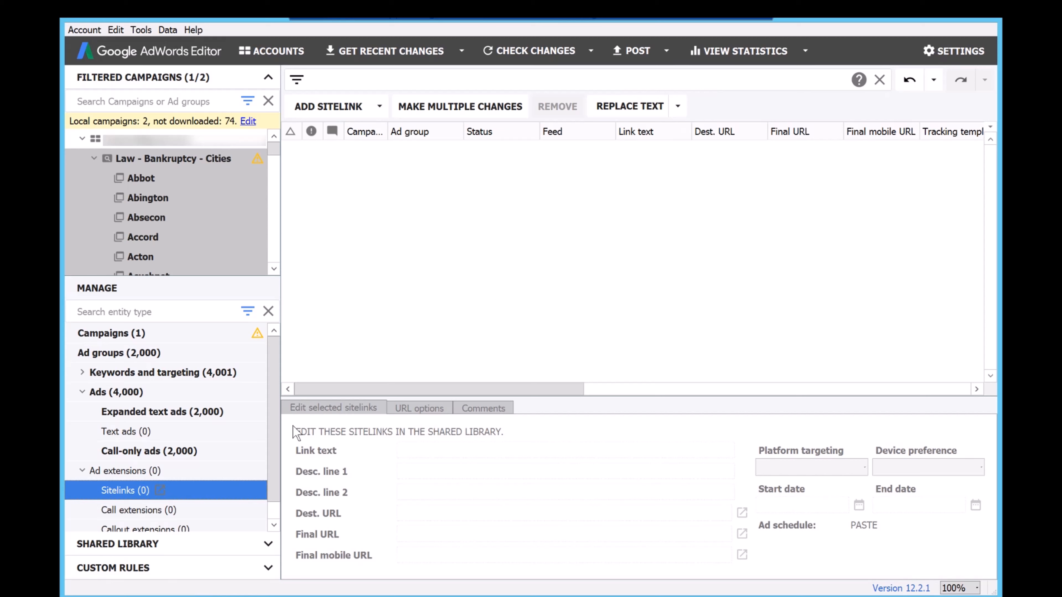
pyautogui.click(140, 514)
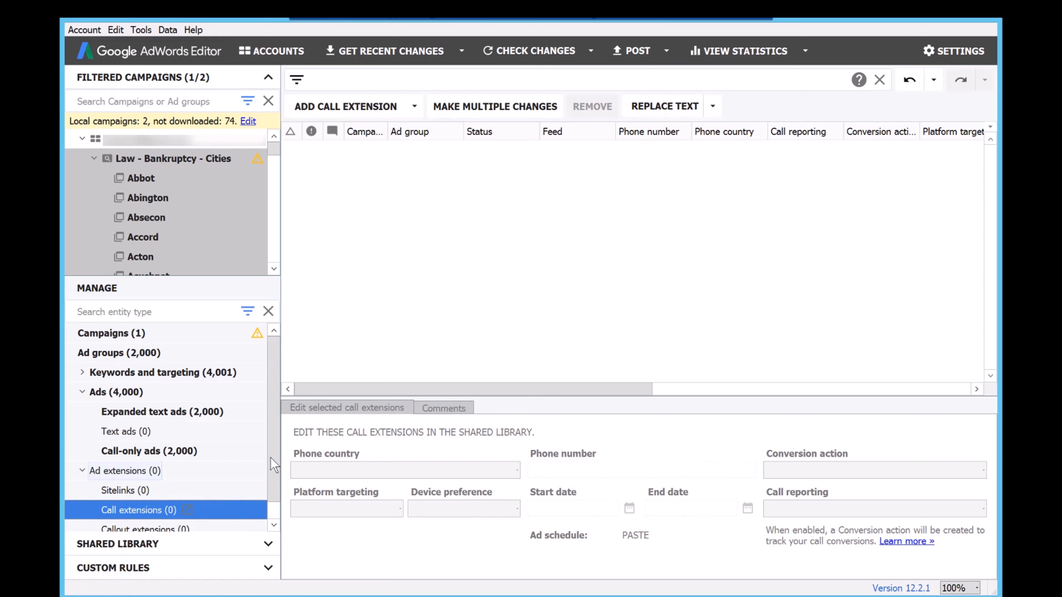
pyautogui.scroll(-1, 274, 484)
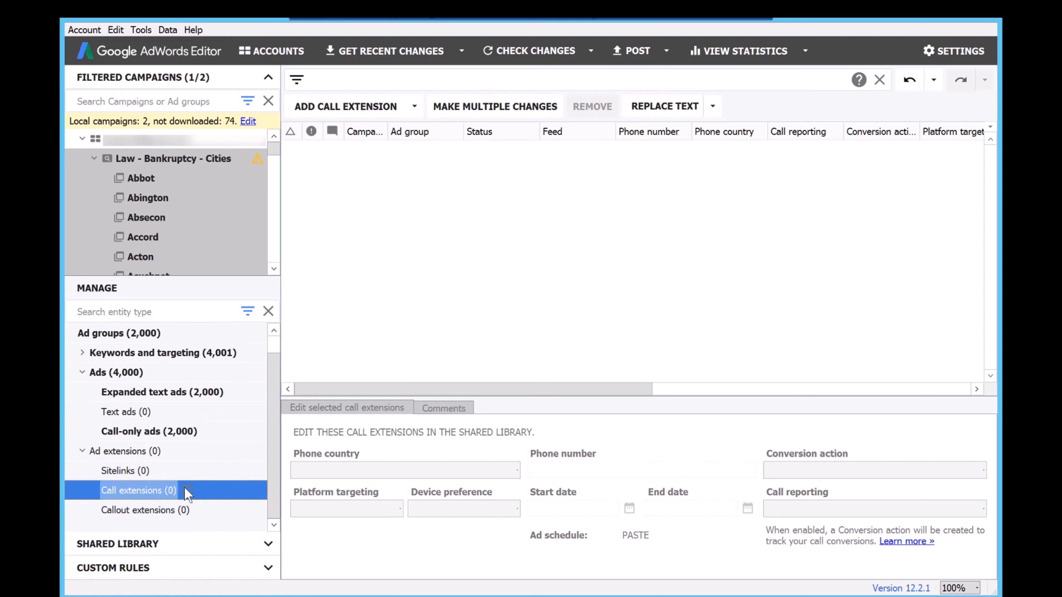
# Add a new shared call extension in the shared library with United States as its phone country.
pyautogui.click(268, 545)
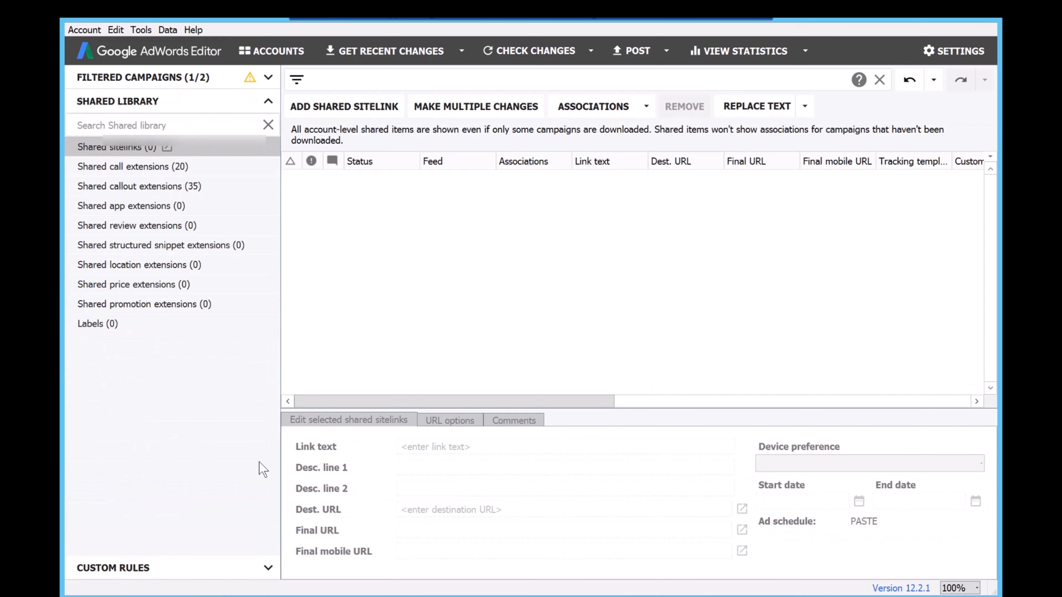
pyautogui.click(246, 171)
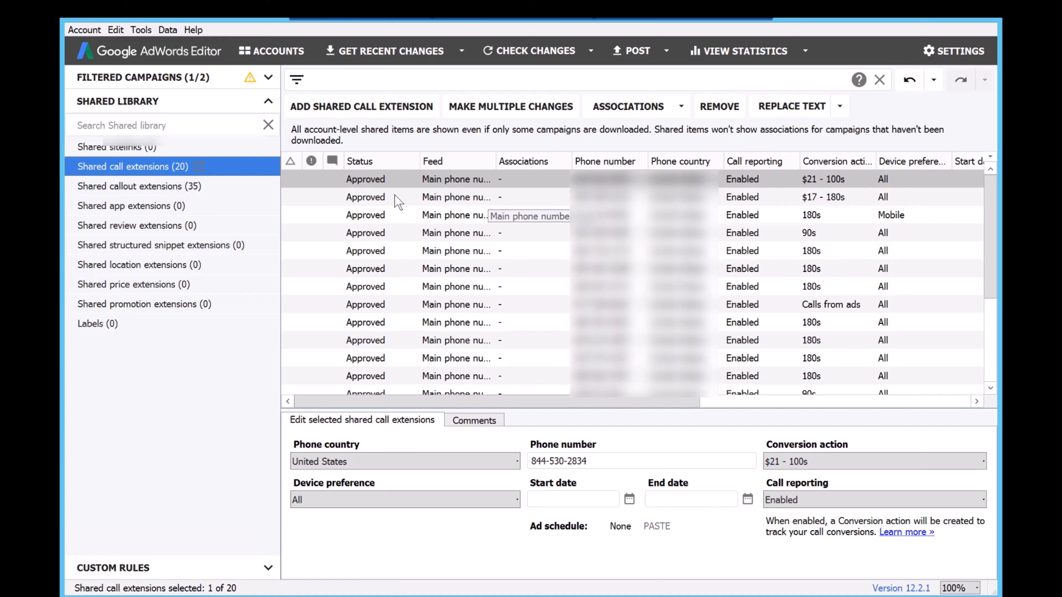
pyautogui.click(317, 107)
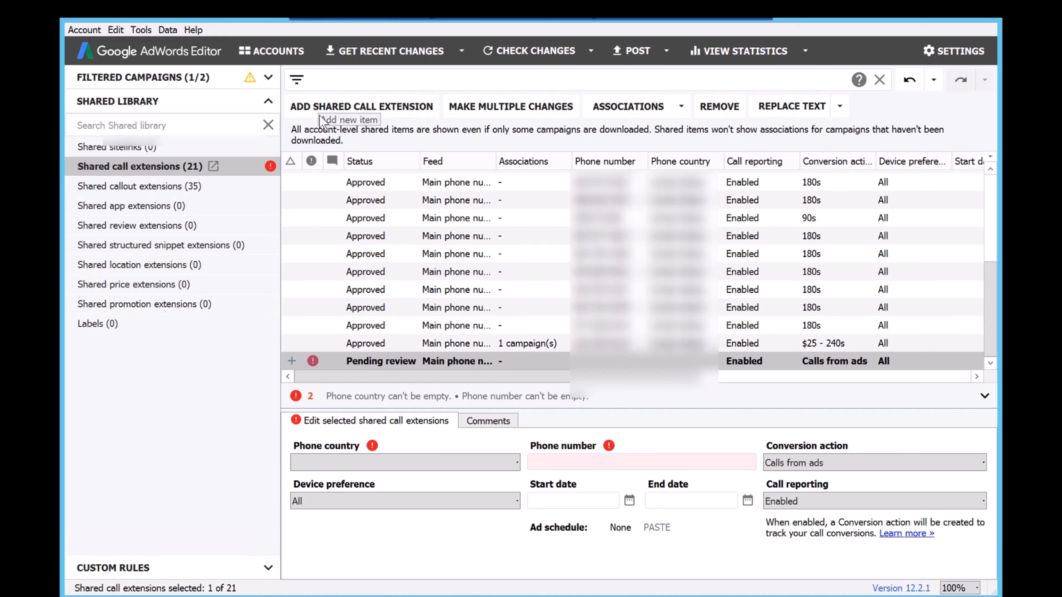
pyautogui.click(334, 464)
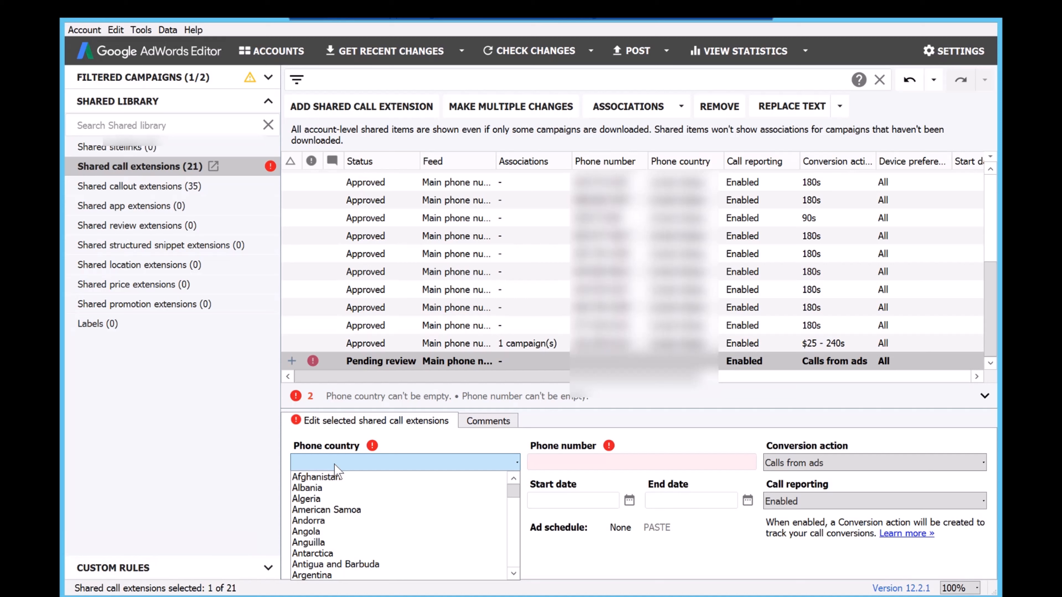
pyautogui.write('un')
pyautogui.press('Down')
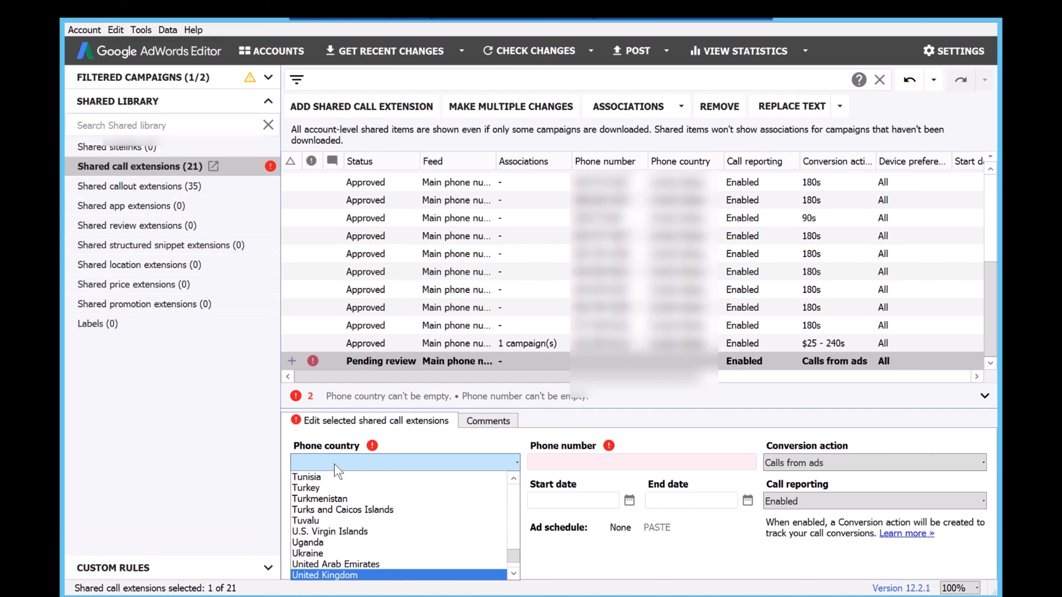
pyautogui.press('Down')
pyautogui.press('Return')
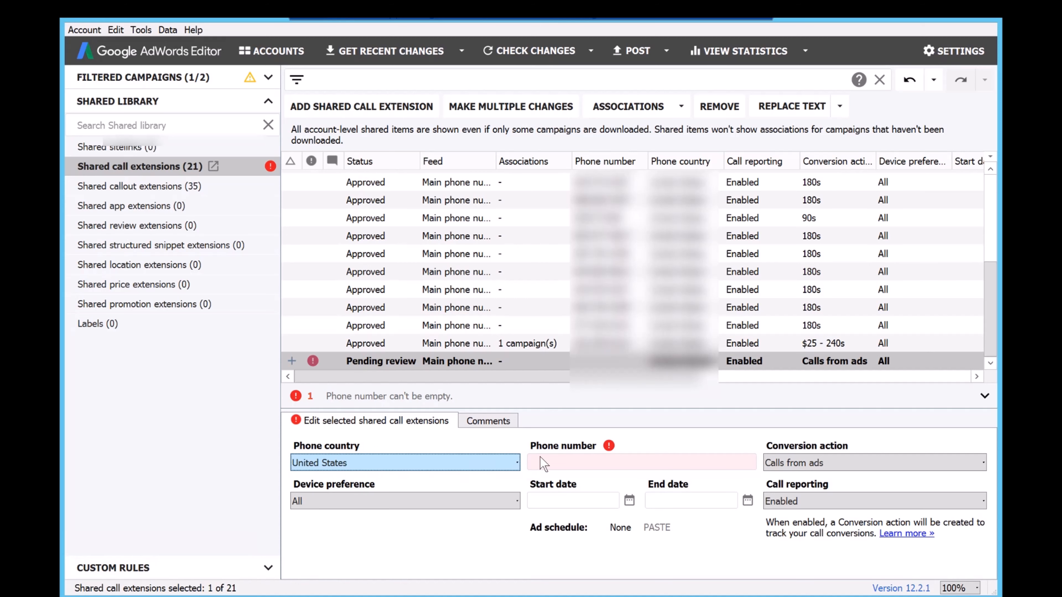
# Enter the business phone number for the shared call extension and set its conversion action to 180s.
pyautogui.click(542, 461)
pyautogui.write('301-5')
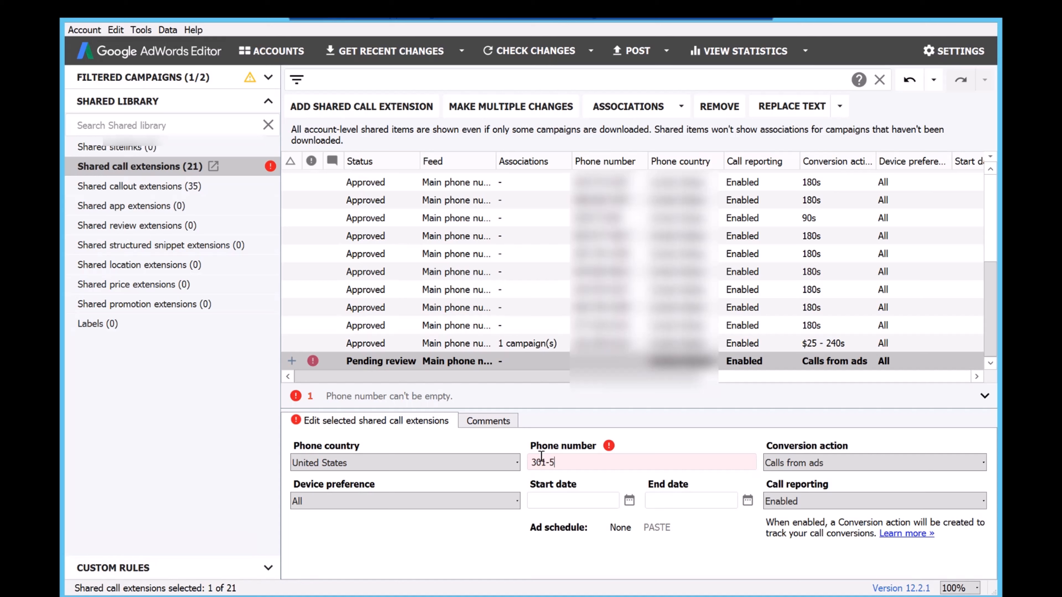
pyautogui.write('55-0123')
pyautogui.click(829, 463)
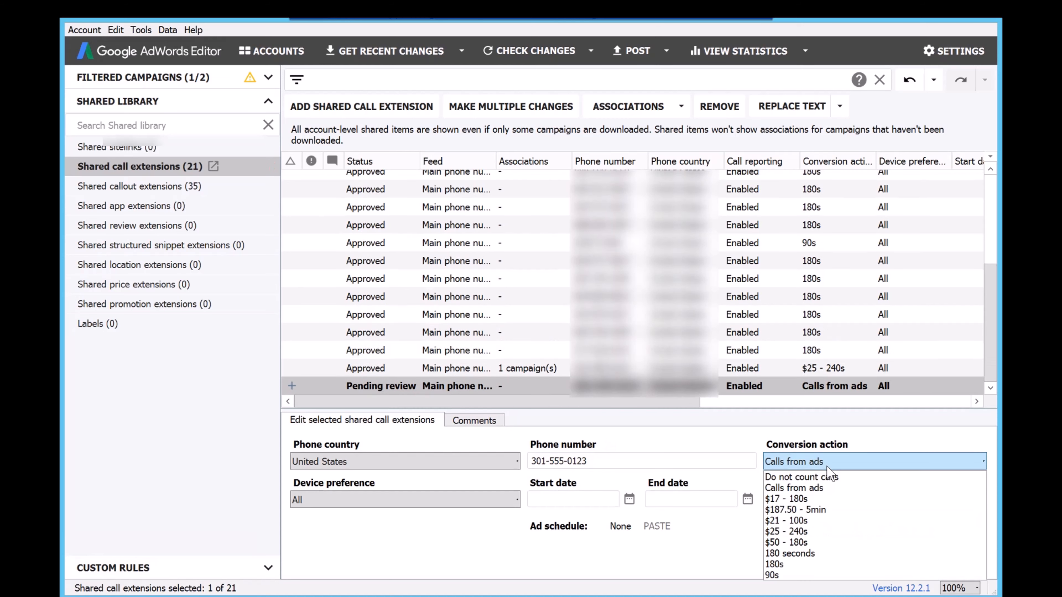
pyautogui.click(781, 565)
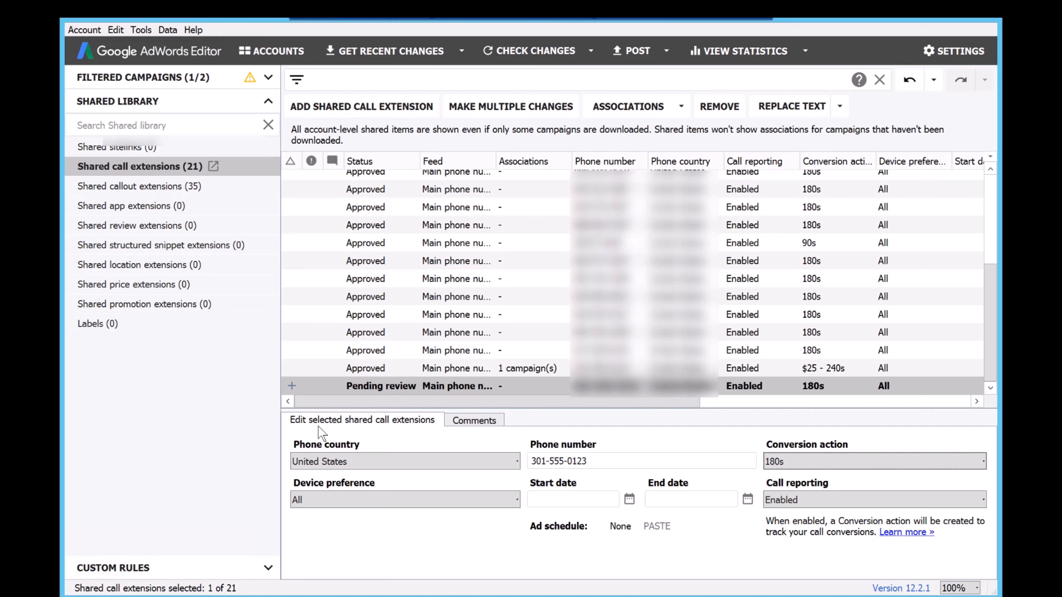
# Add the pending-review shared call extension to the Law - Bankruptcy - Cities campaign as a campaign-level call extension.
pyautogui.click(154, 79)
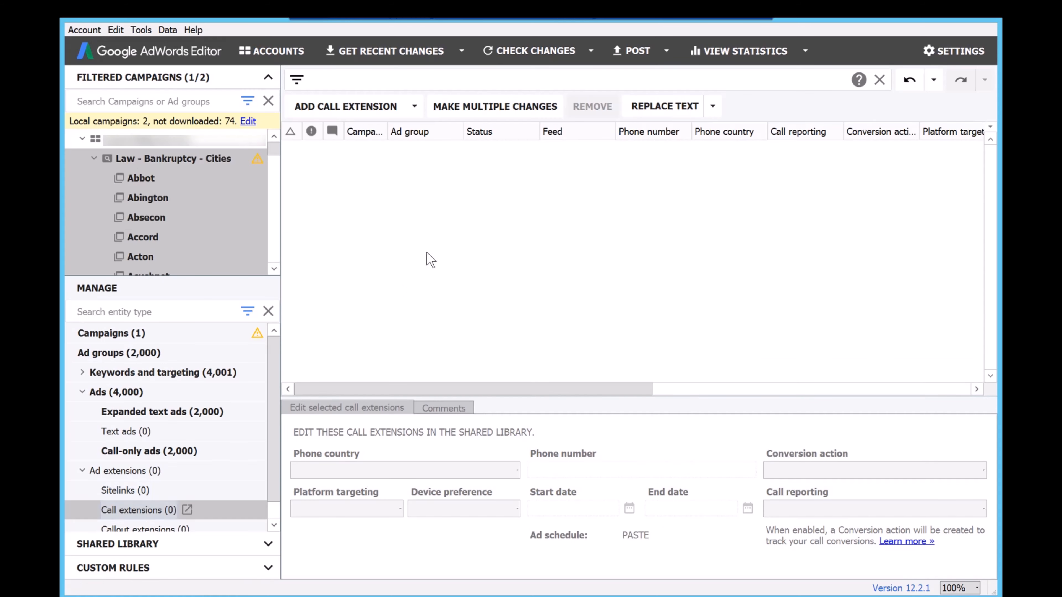
pyautogui.click(413, 107)
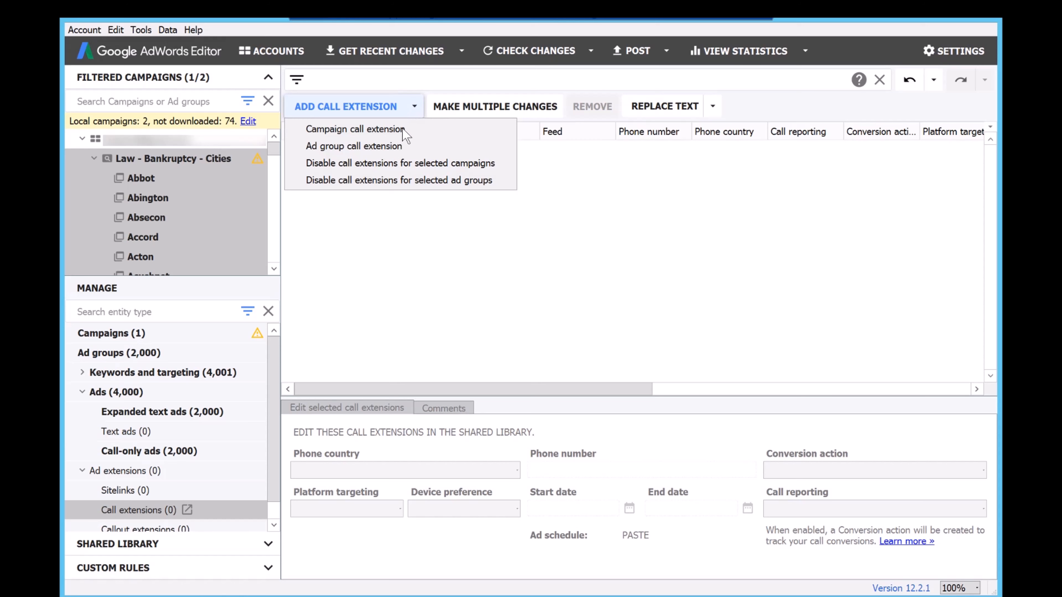
pyautogui.click(381, 127)
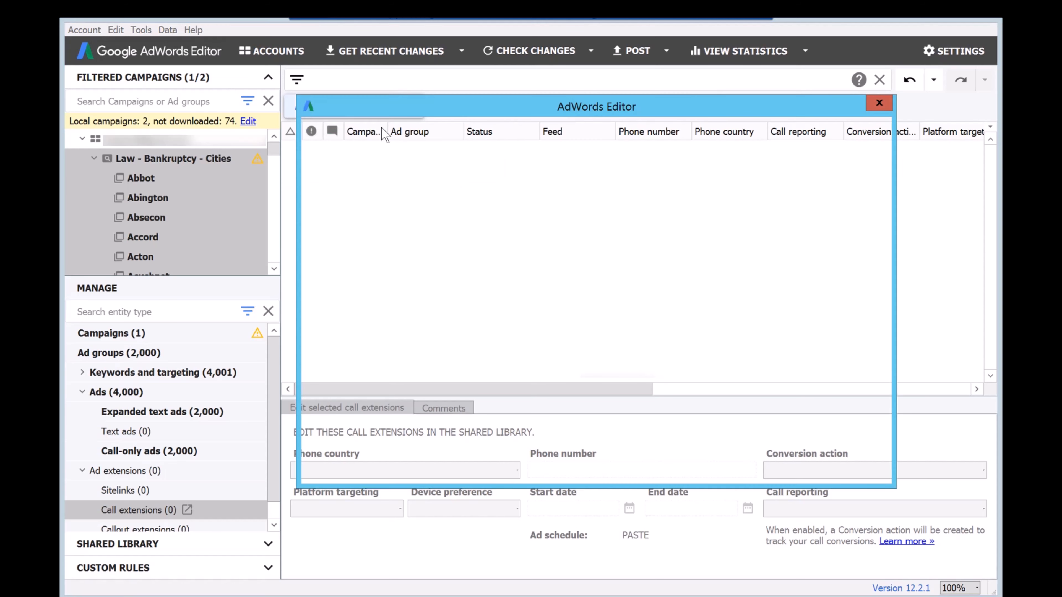
pyautogui.moveTo(877, 198); pyautogui.dragTo(878, 302)
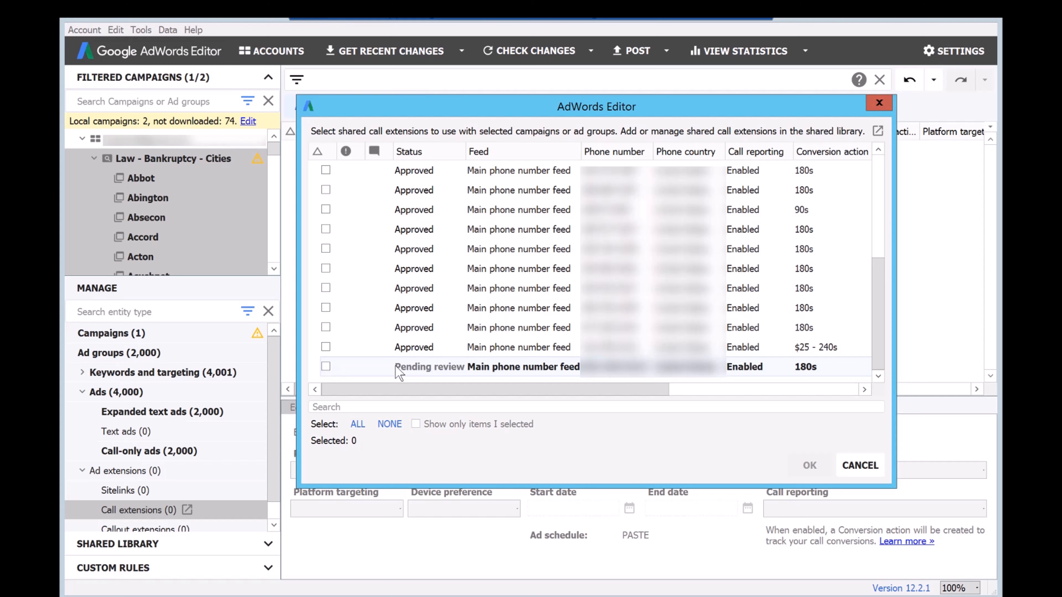
pyautogui.click(326, 366)
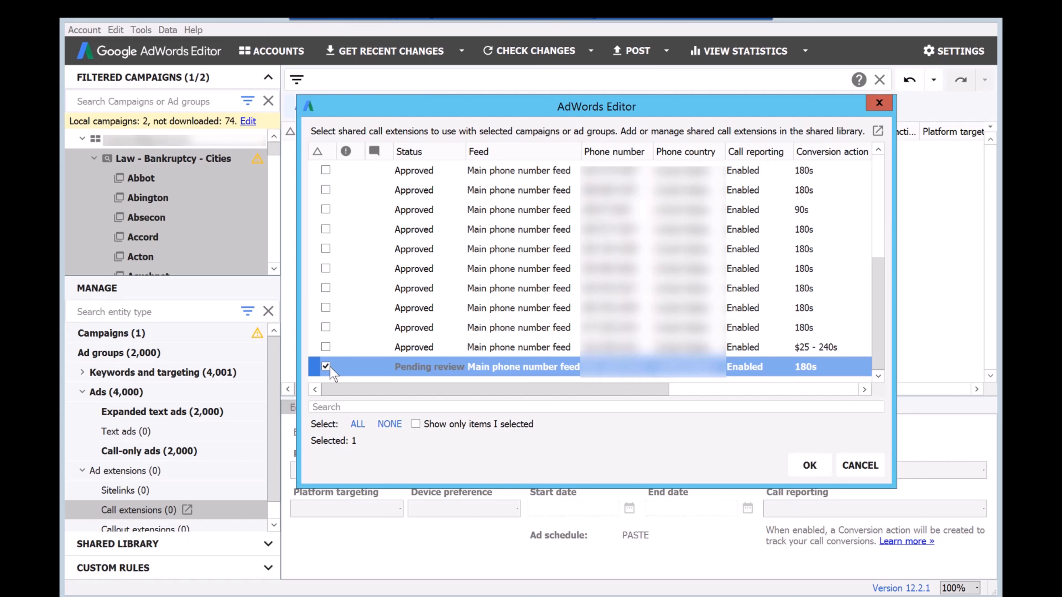
pyautogui.click(809, 465)
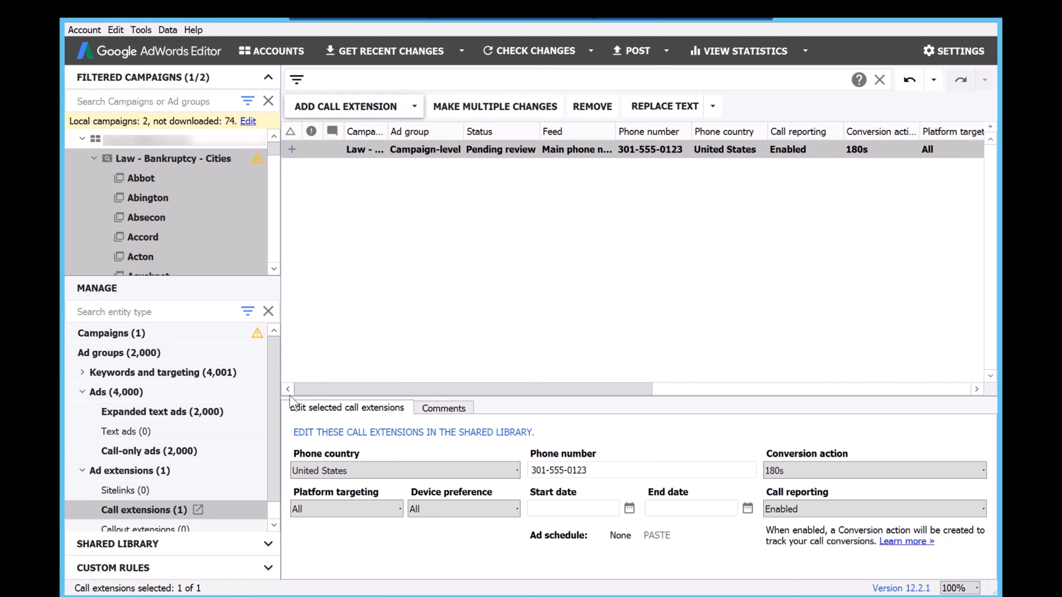
# Review the campaign's targeted and negative locations under keywords and targeting.
pyautogui.click(82, 372)
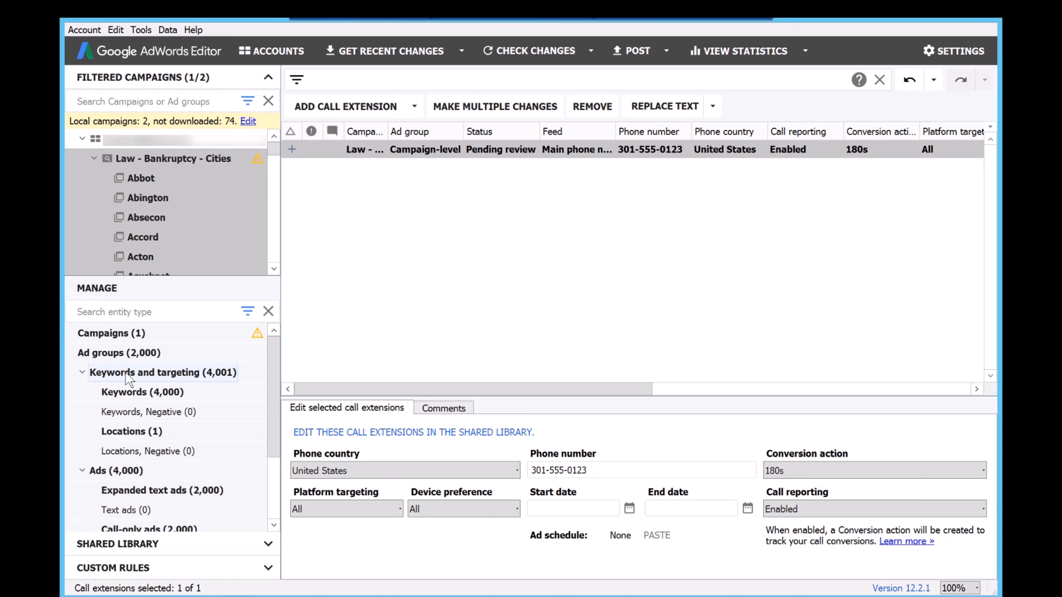
pyautogui.click(143, 435)
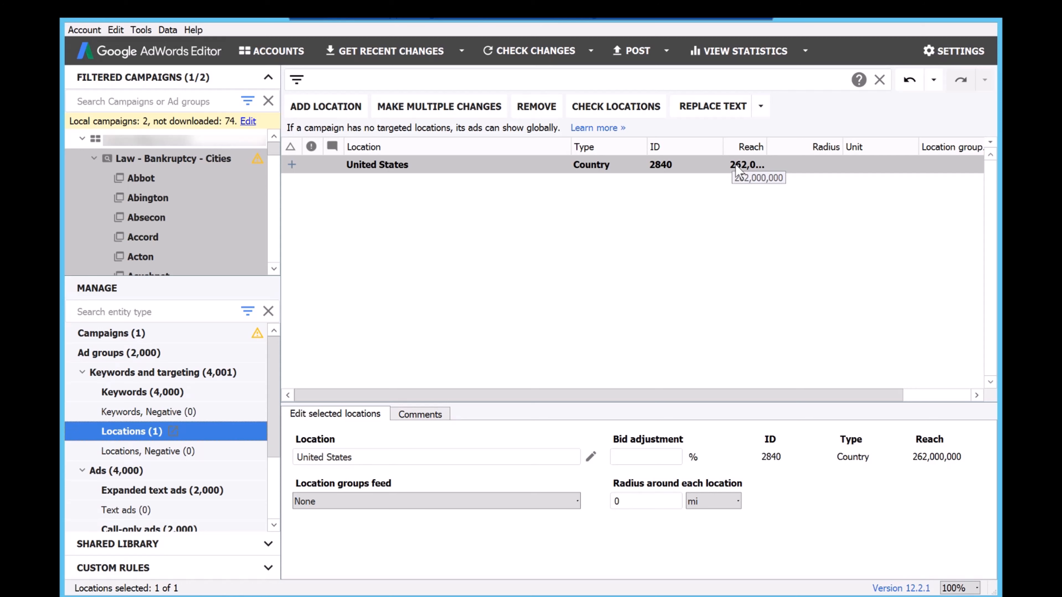
pyautogui.click(126, 452)
# Add a campaign-level negative keyword "jobs" to the Law - Bankruptcy - Cities campaign.
pyautogui.click(163, 412)
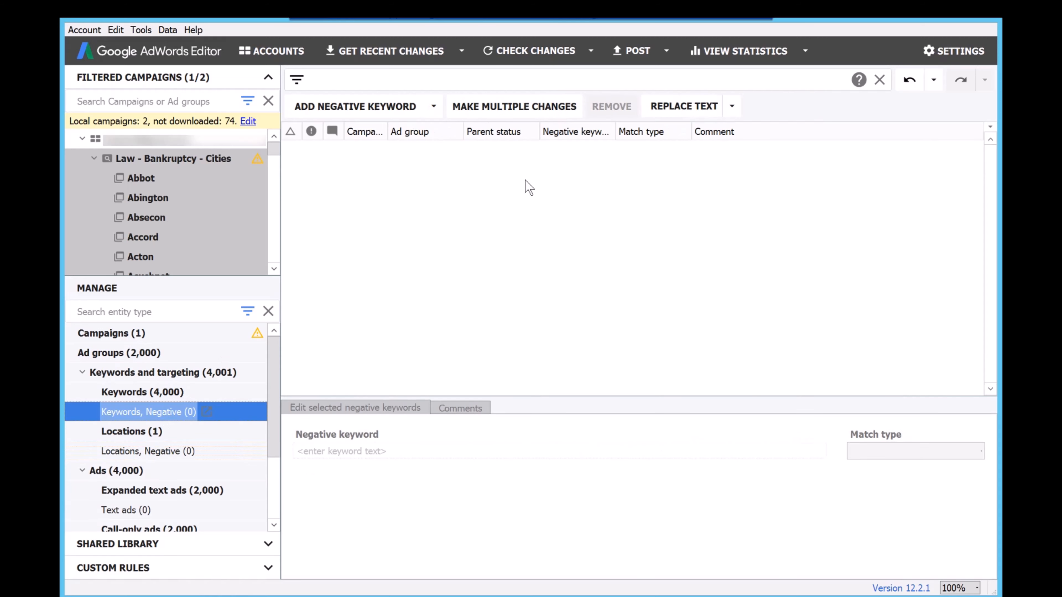
pyautogui.click(423, 106)
pyautogui.click(387, 146)
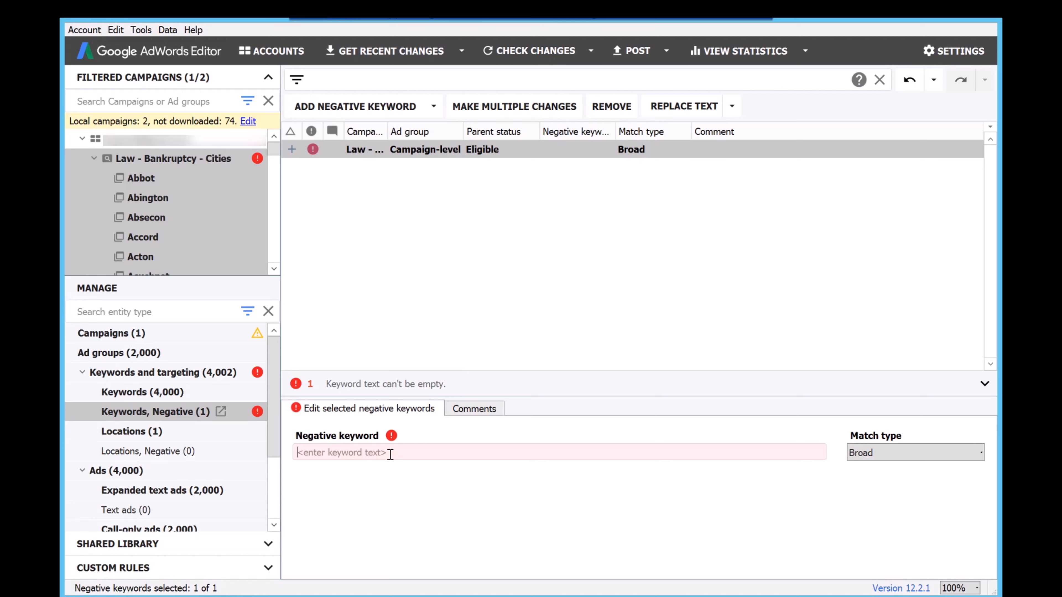
pyautogui.write('jobs')
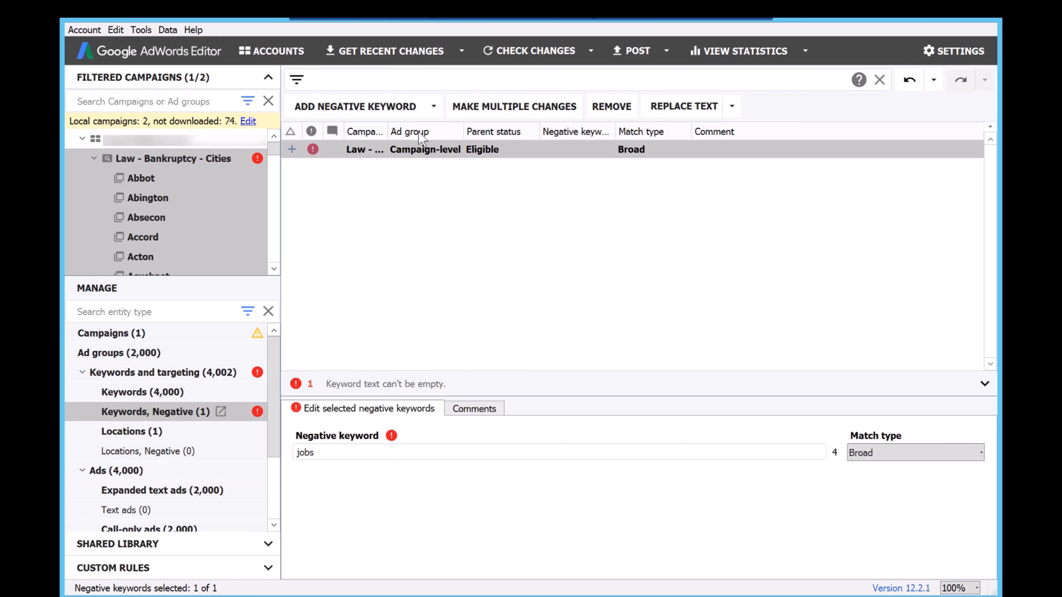
# Add a second campaign-level negative keyword "address" with broad match to the Law - Bankruptcy - Cities campaign.
pyautogui.click(392, 112)
pyautogui.click(359, 145)
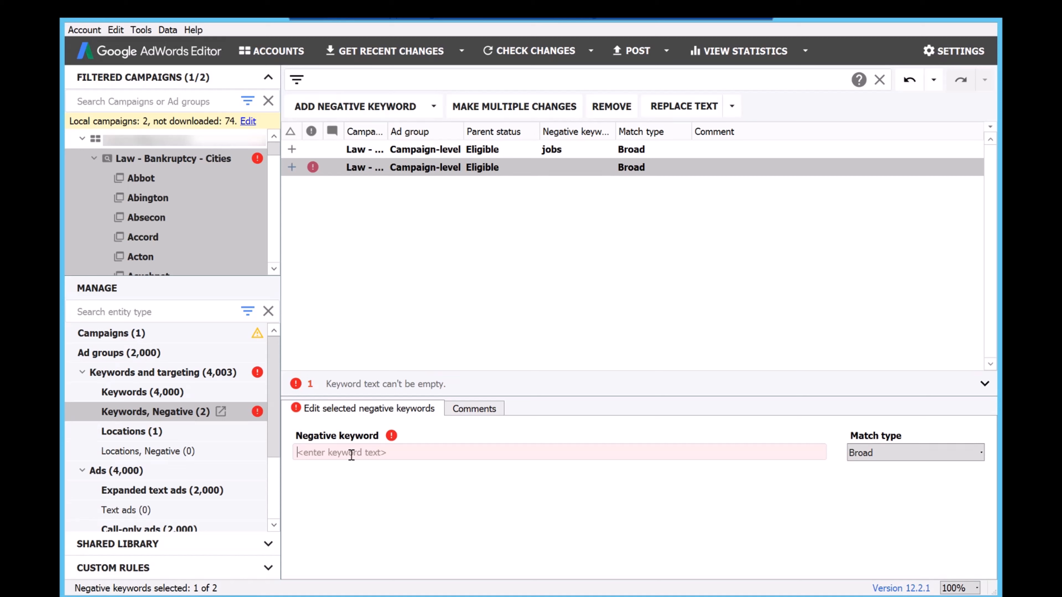
pyautogui.write('address')
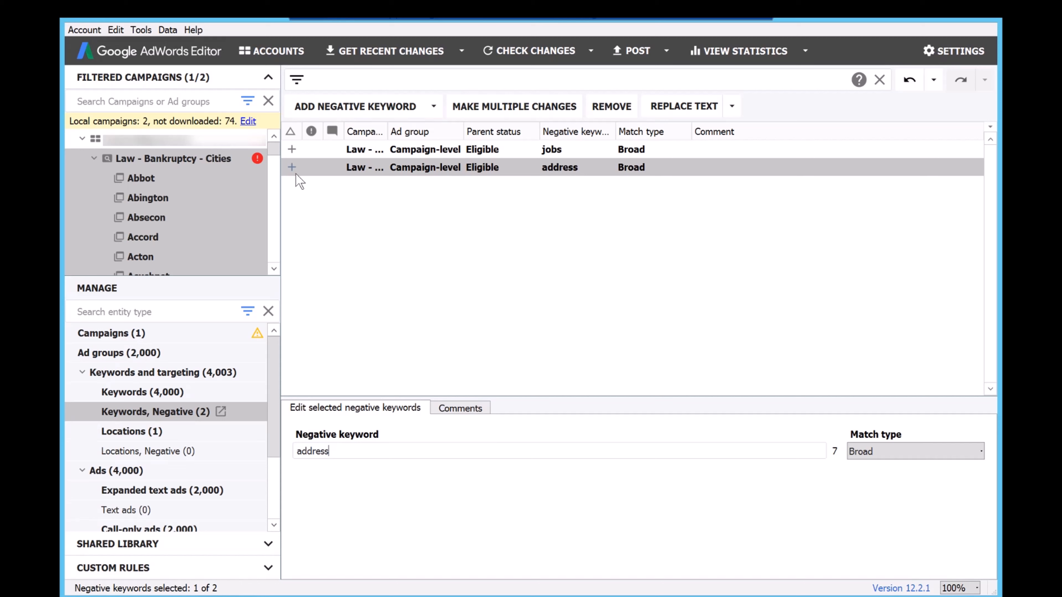
# Post all local changes of the selected Law - Bankruptcy - Cities campaign to AdWords and dismiss the finished posting summary.
pyautogui.click(192, 159)
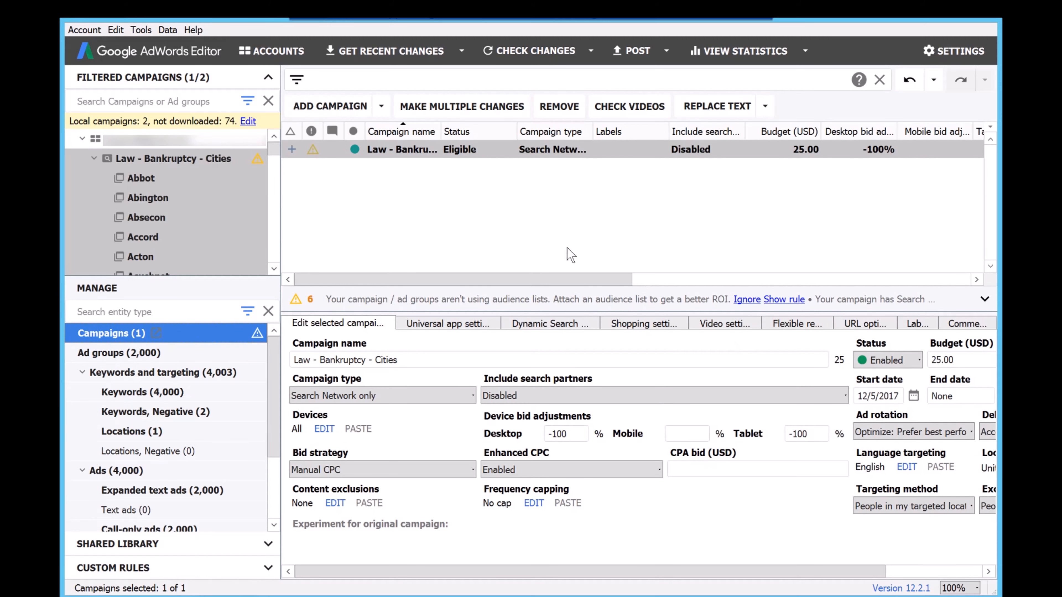
pyautogui.click(668, 52)
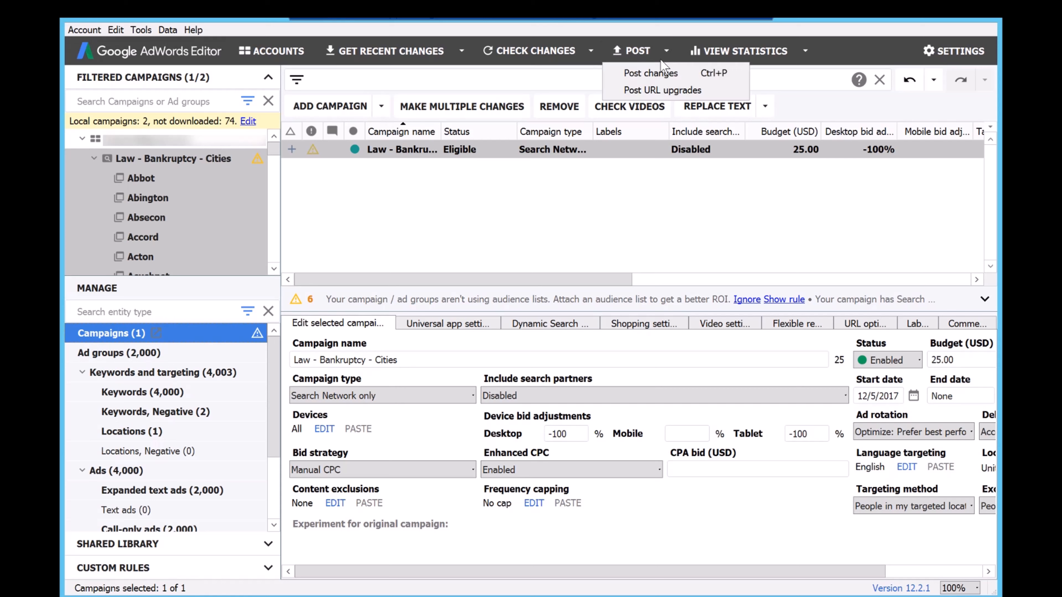
pyautogui.click(658, 75)
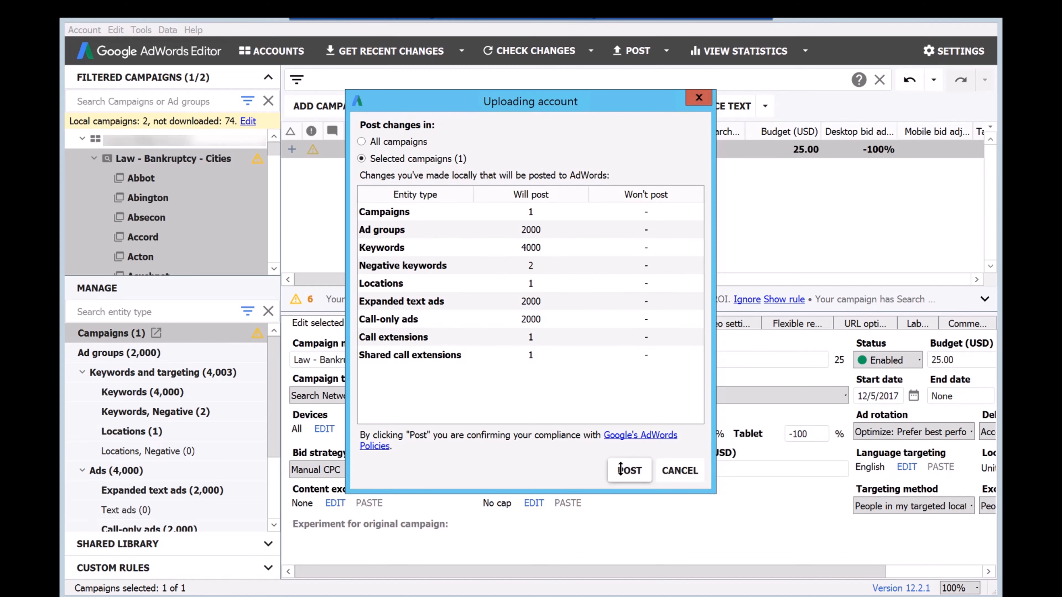
pyautogui.click(629, 470)
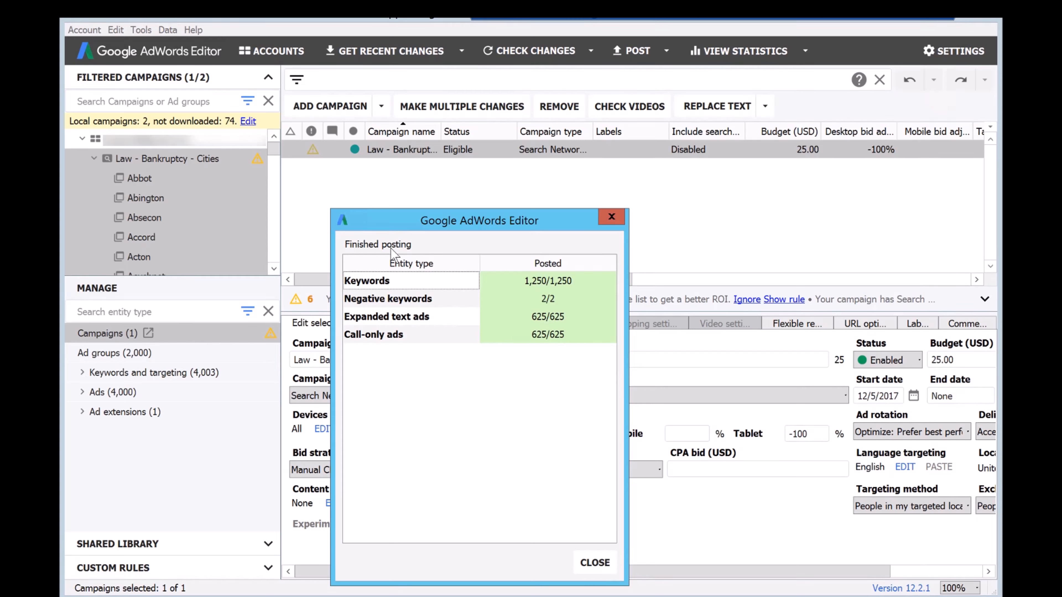
pyautogui.click(596, 564)
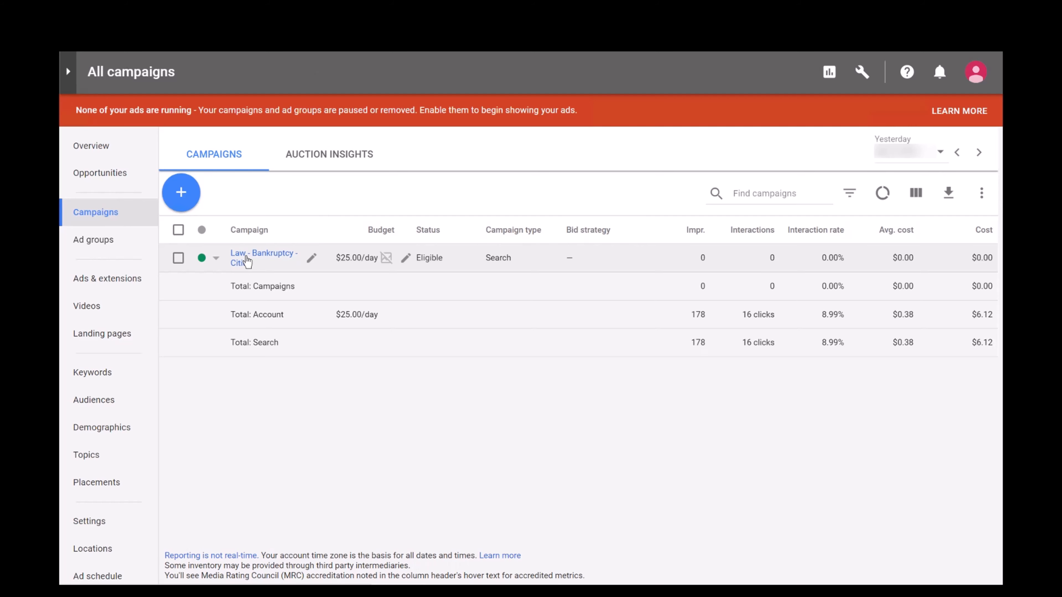
# In the AdWords web interface, open the Law - Bankruptcy - Cities campaign and review the Eastport ad group's keywords and settings.
pyautogui.click(246, 262)
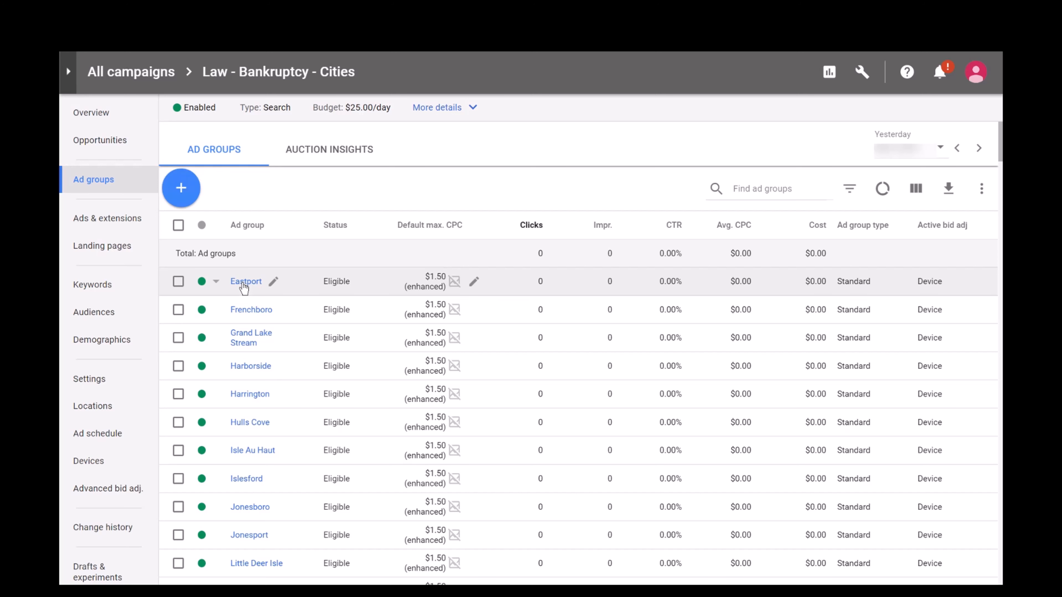
pyautogui.click(245, 282)
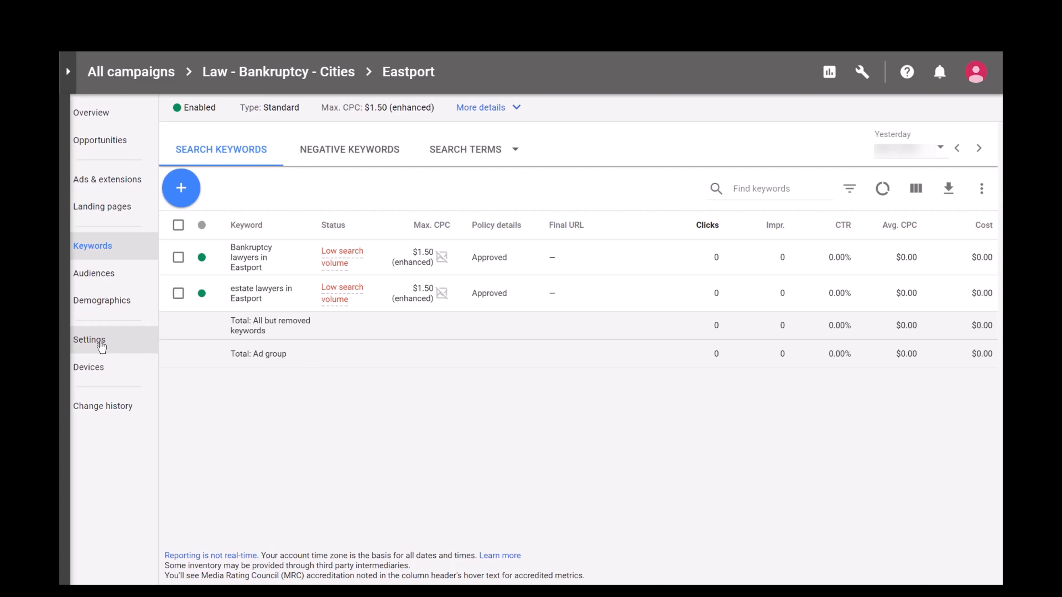
pyautogui.click(102, 347)
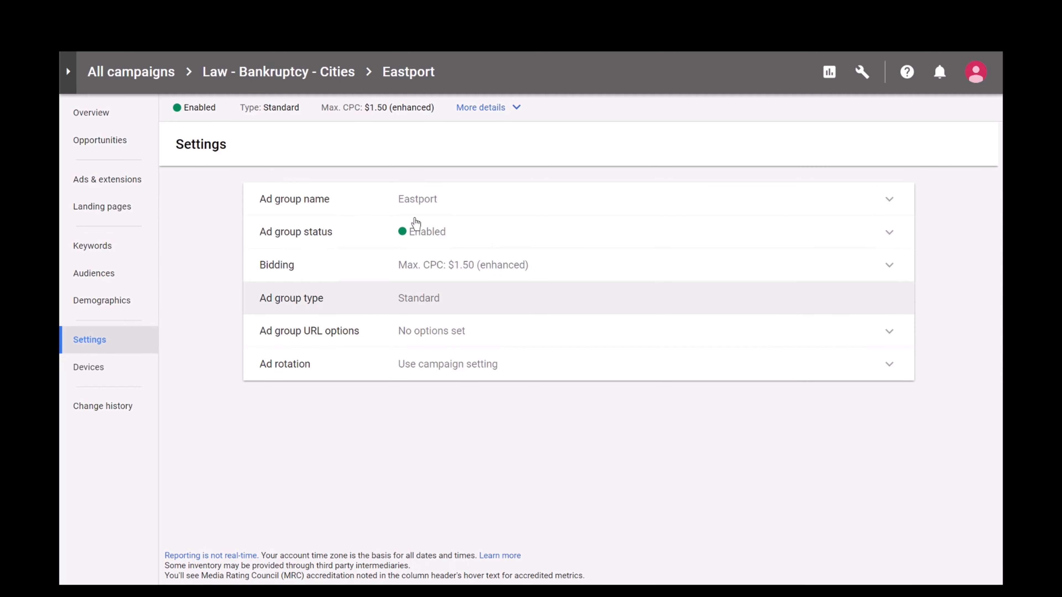
# Review the Law - Bankruptcy - Cities campaign's settings, including the additional settings.
pyautogui.click(291, 78)
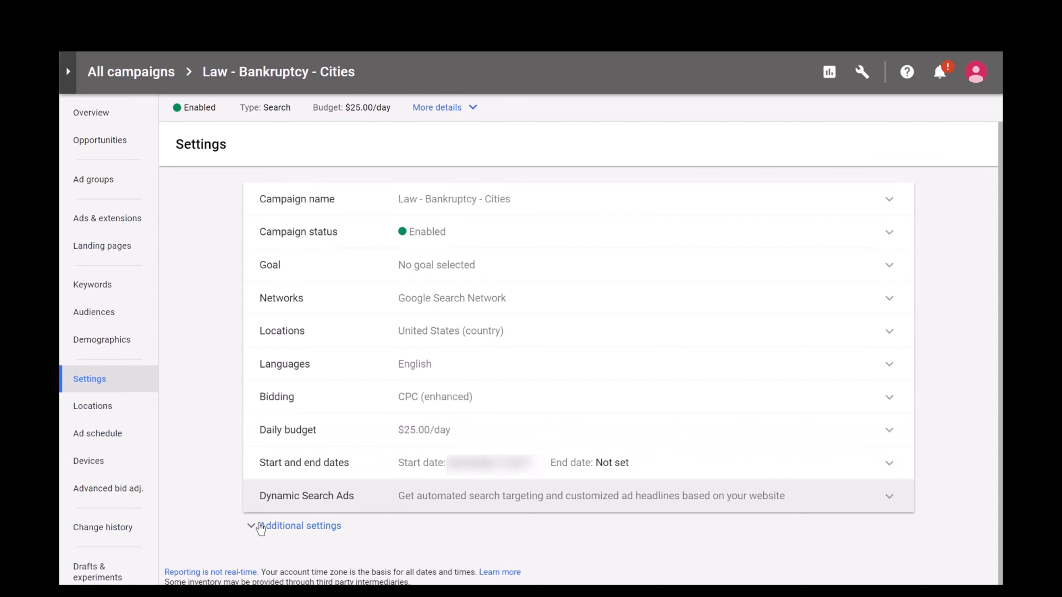
pyautogui.click(255, 527)
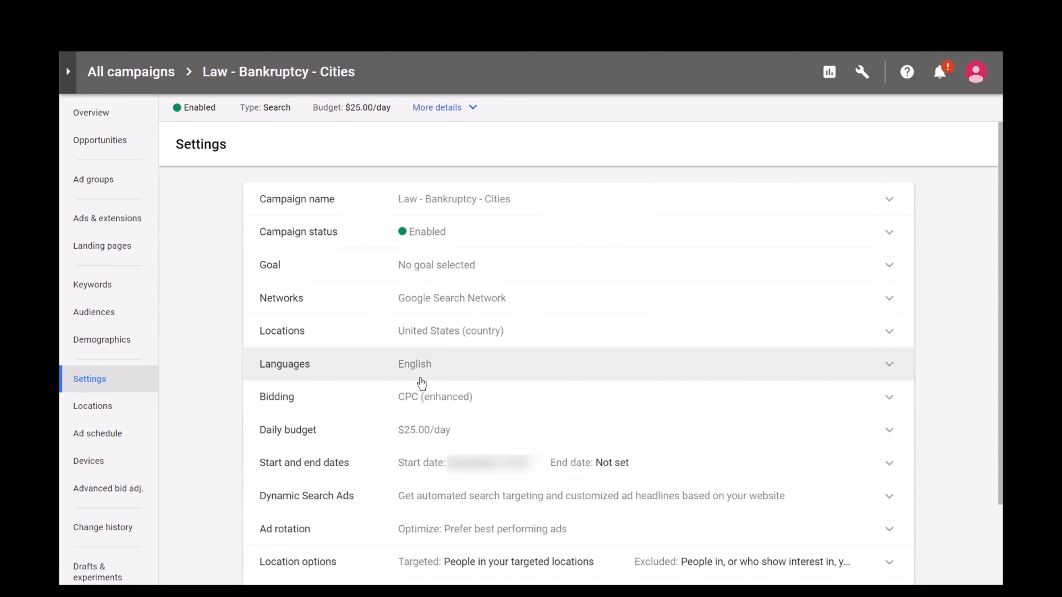
pyautogui.scroll(-3, 421, 380)
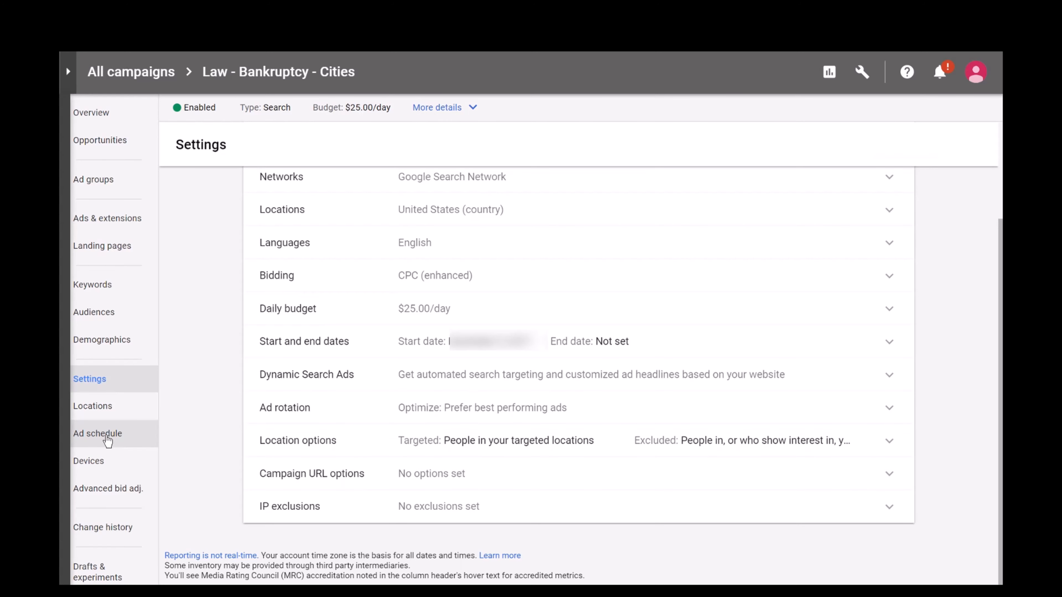
# Set the campaign's ad schedule to Mondays - Fridays from 09:00 to 17:00 and save it.
pyautogui.click(107, 440)
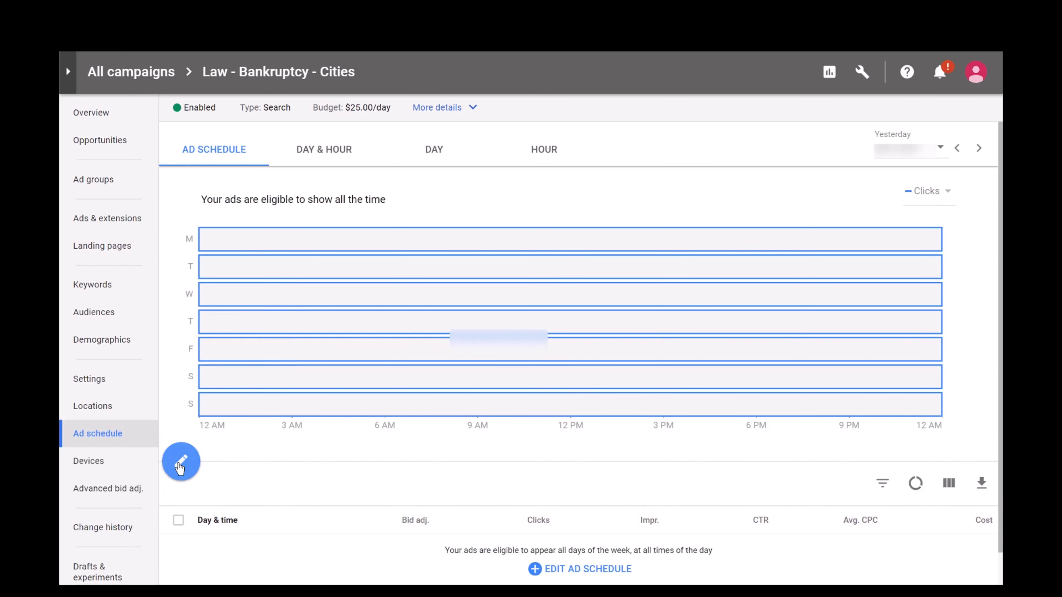
pyautogui.click(182, 464)
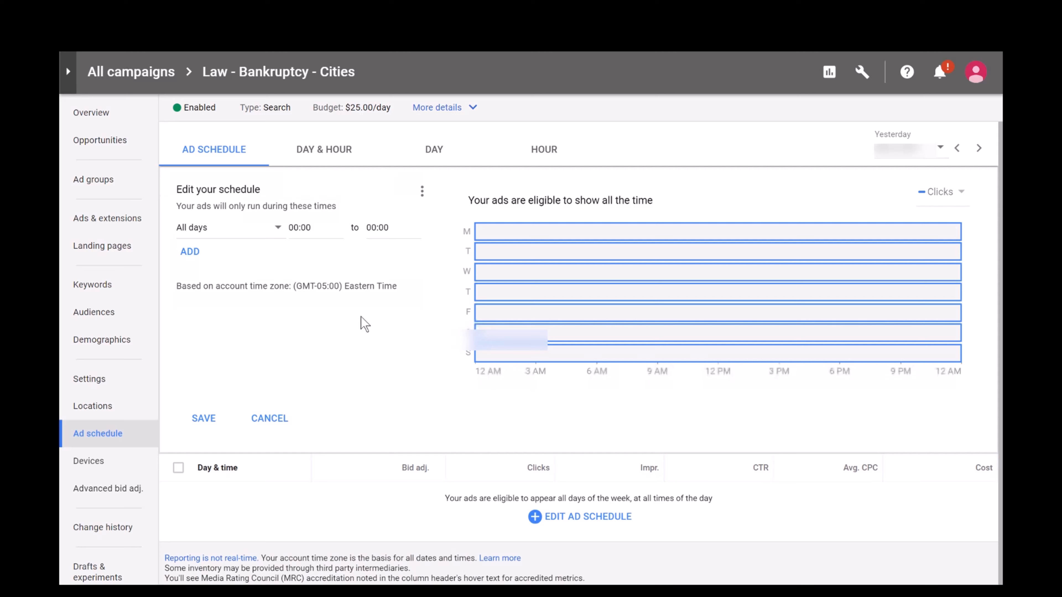
pyautogui.click(214, 237)
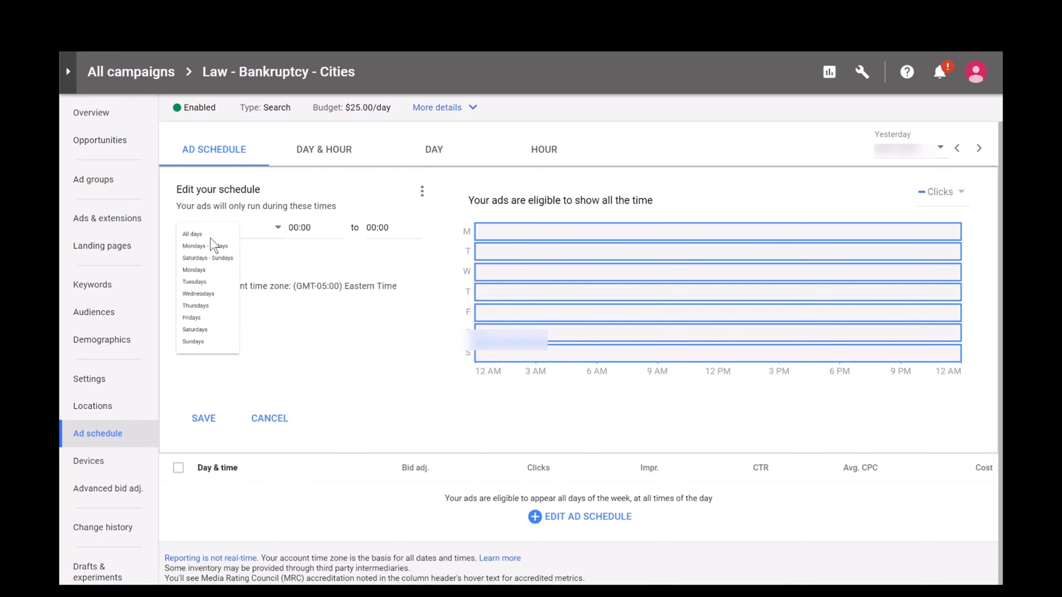
pyautogui.click(250, 266)
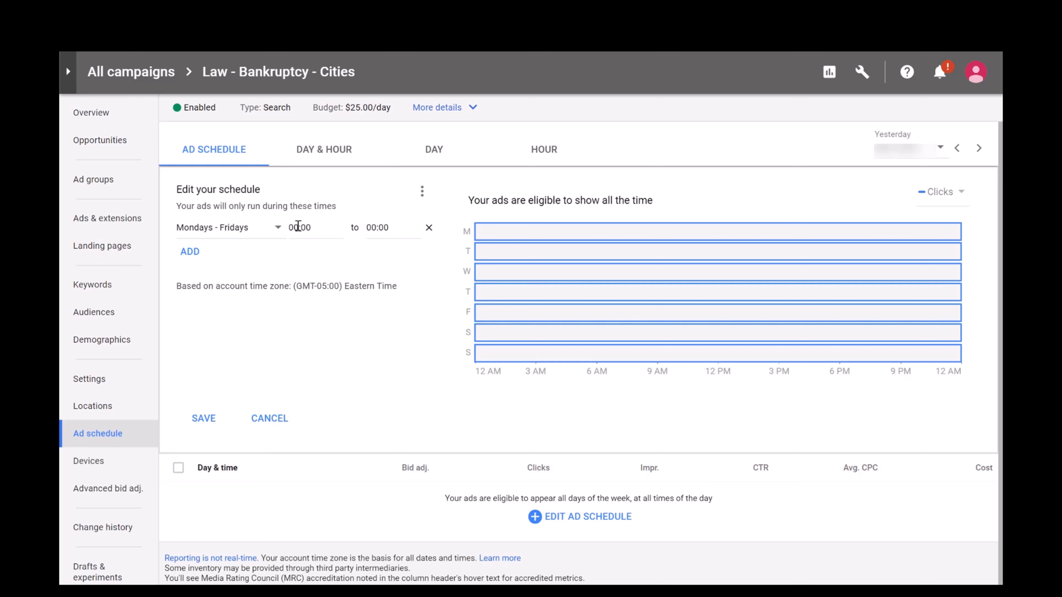
pyautogui.click(279, 227)
pyautogui.write('09')
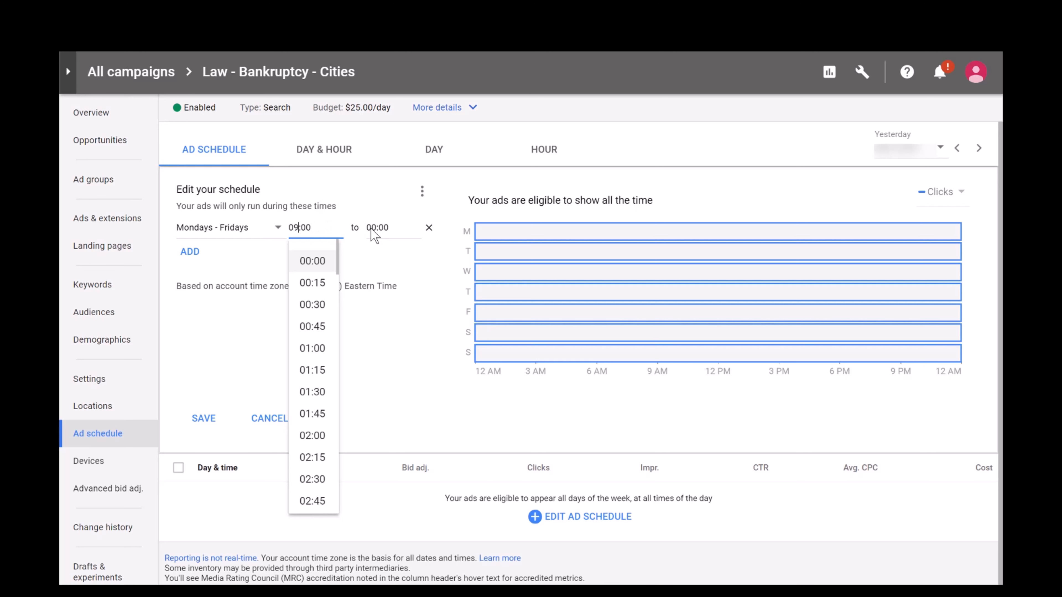
pyautogui.click(377, 226)
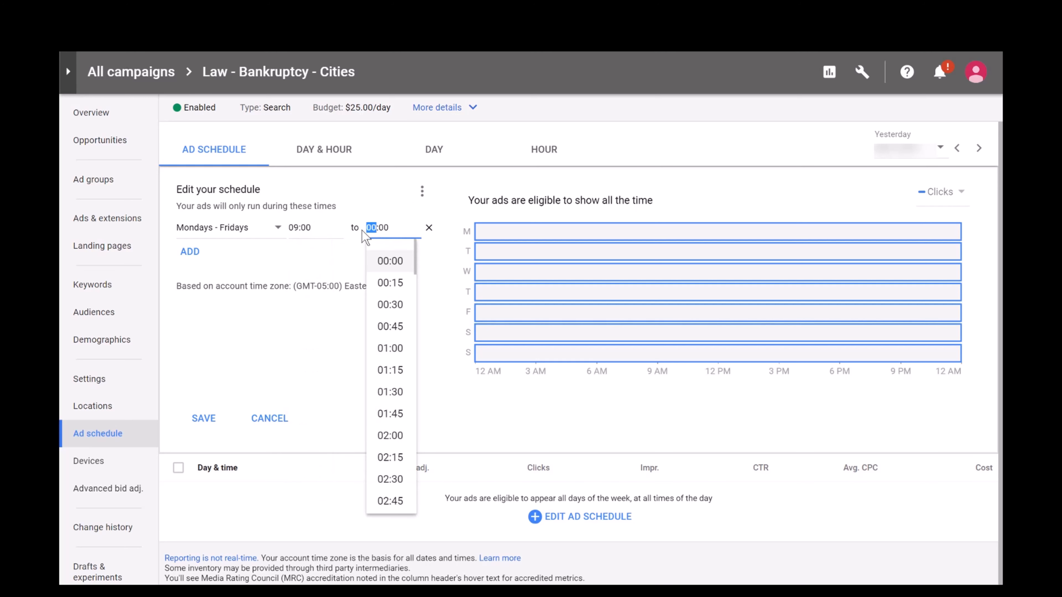
pyautogui.click(366, 239)
pyautogui.write('17')
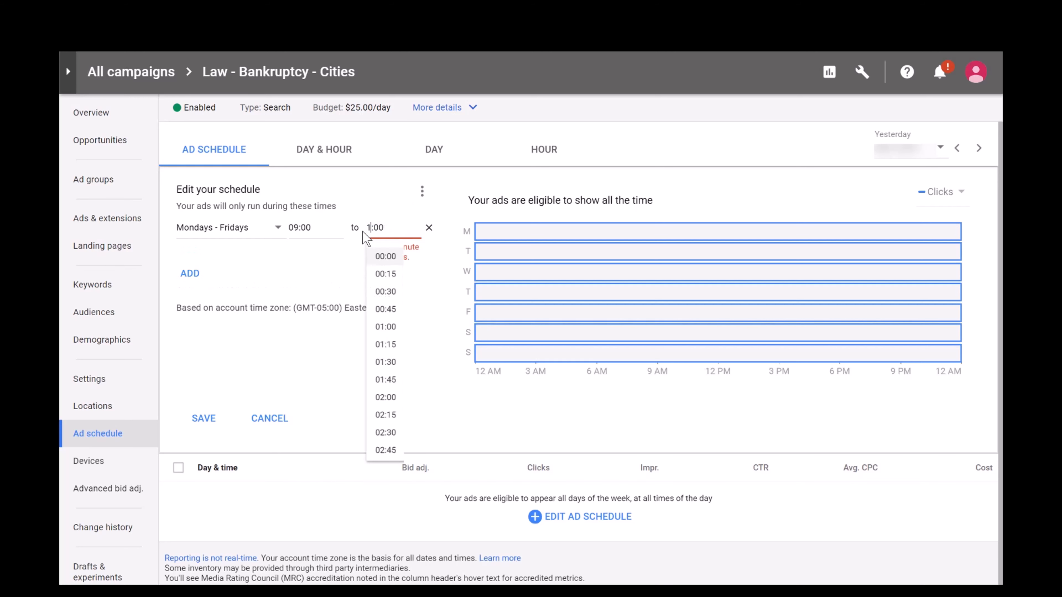
pyautogui.click(302, 272)
pyautogui.click(208, 417)
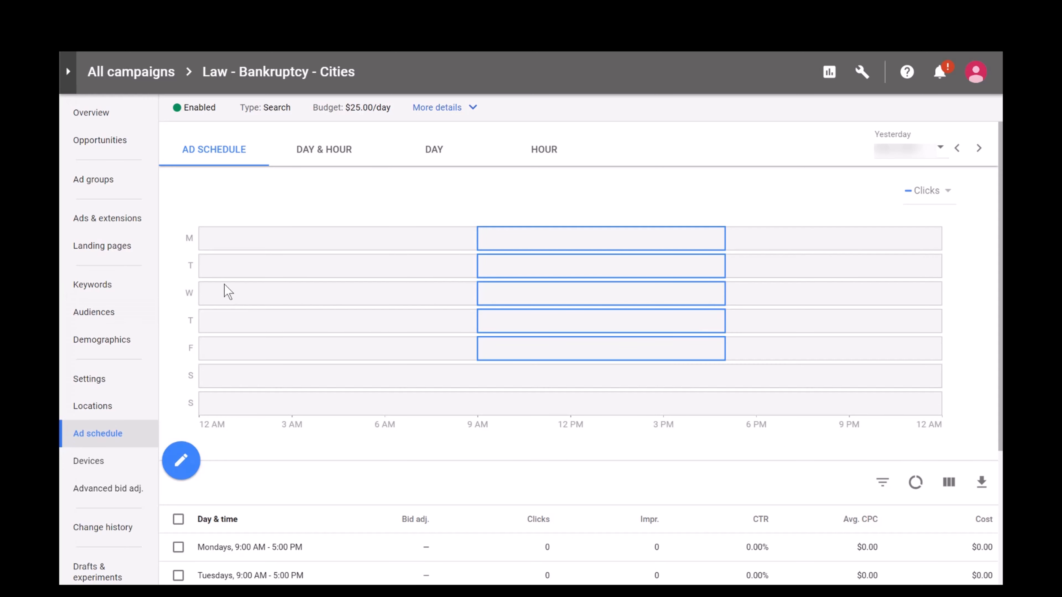
# Review the campaign's search keywords, negative keywords and search terms report.
pyautogui.click(103, 289)
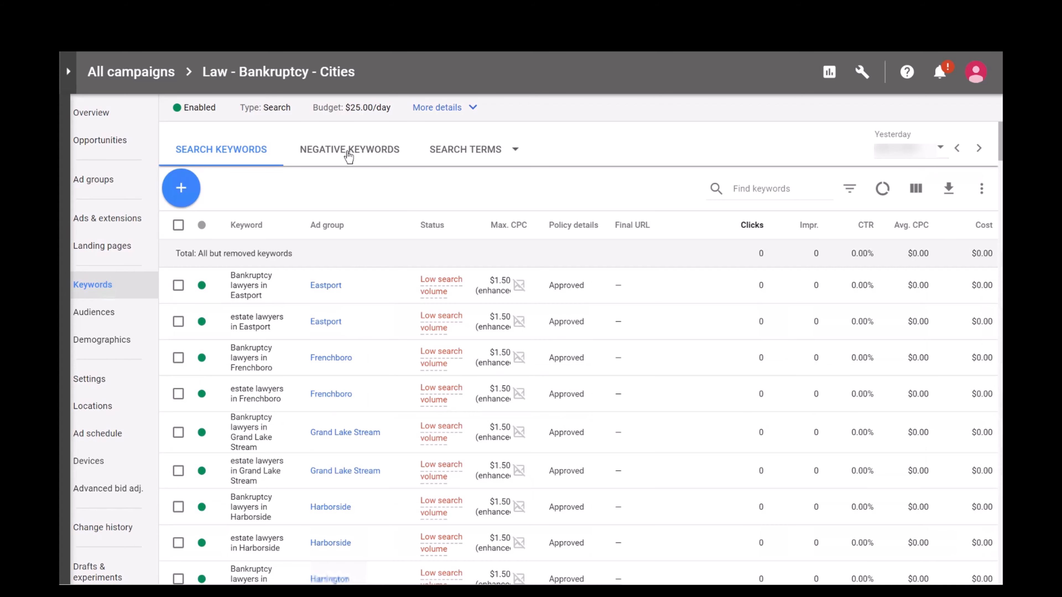
pyautogui.click(348, 157)
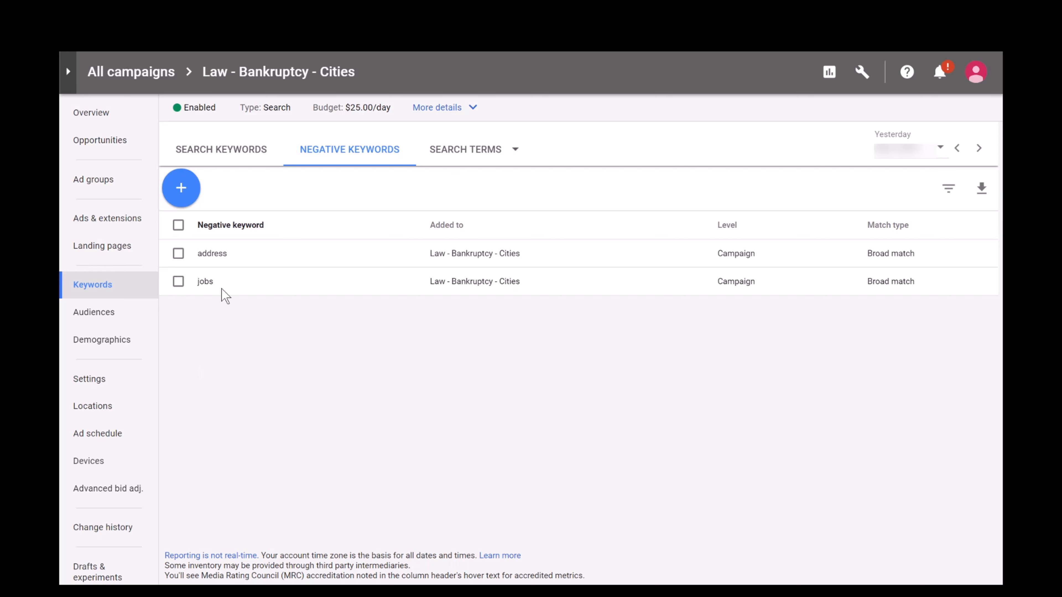
pyautogui.click(487, 158)
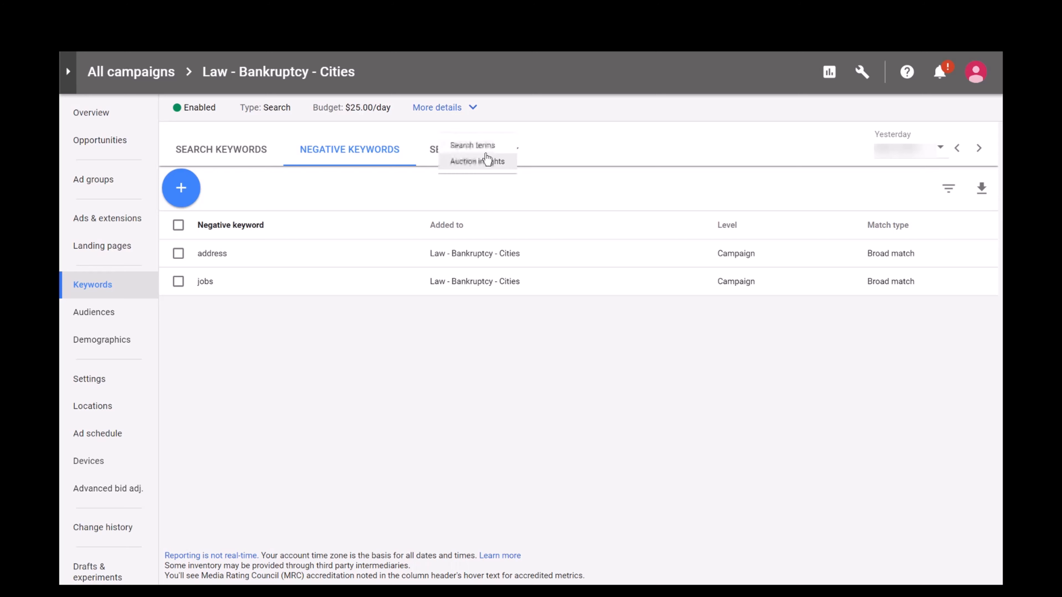
pyautogui.click(466, 154)
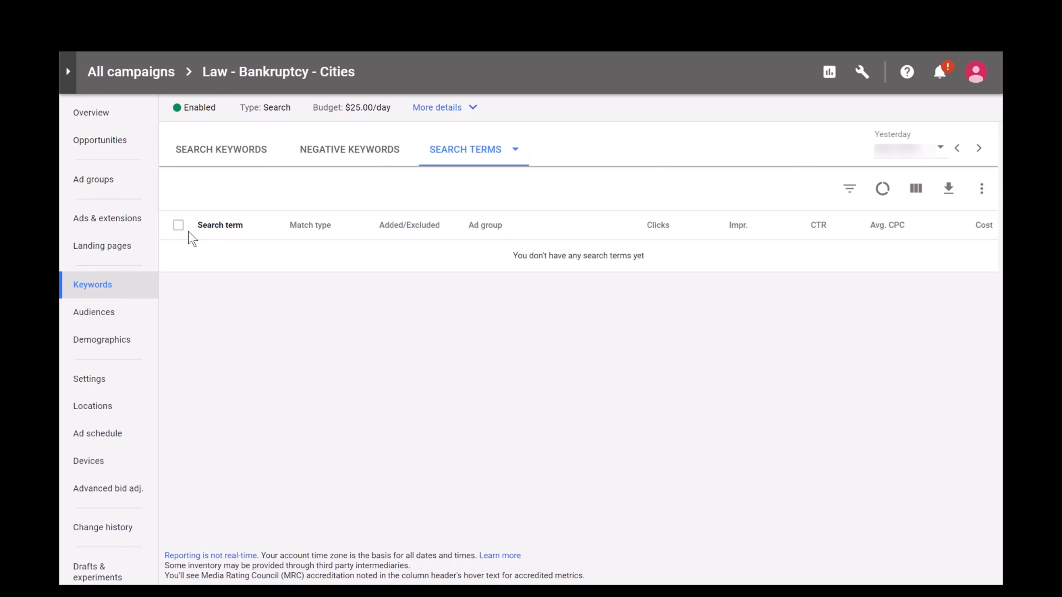
pyautogui.click(119, 129)
pyautogui.moveTo(119, 129); pyautogui.dragTo(187, 195)
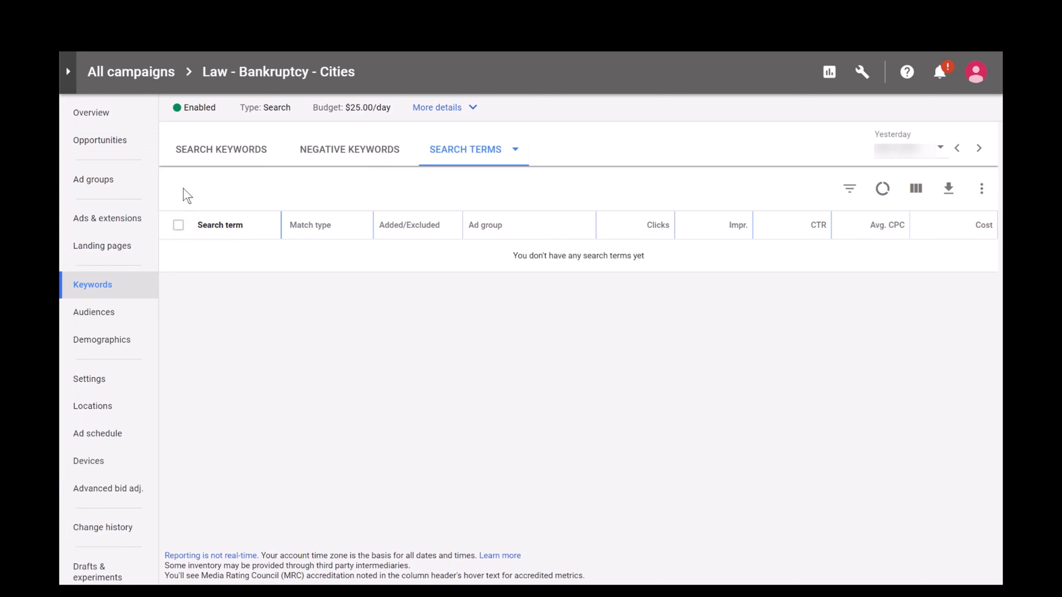
pyautogui.click(62, 133)
pyautogui.click(138, 74)
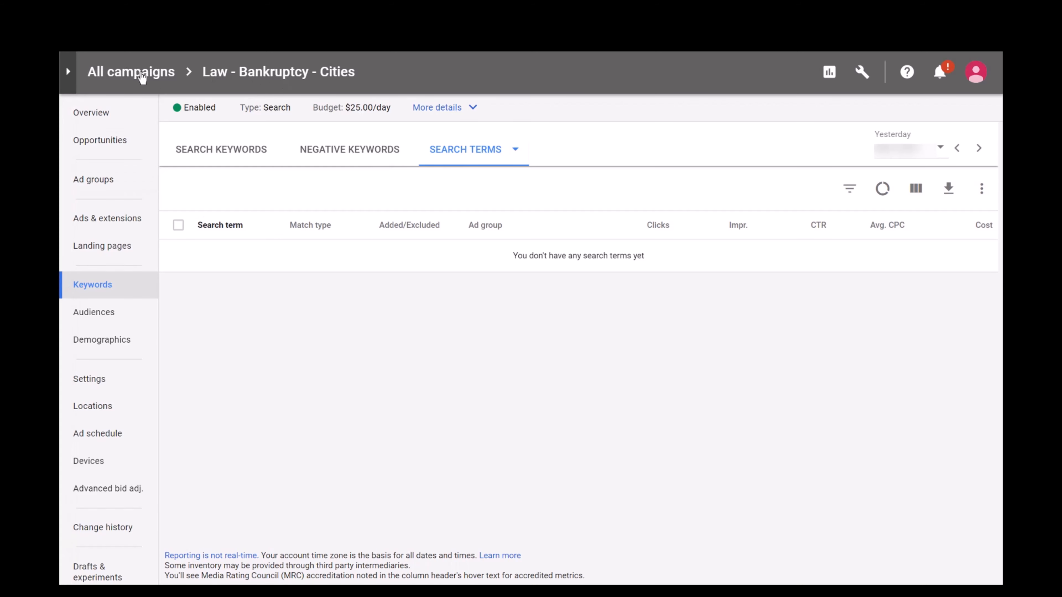